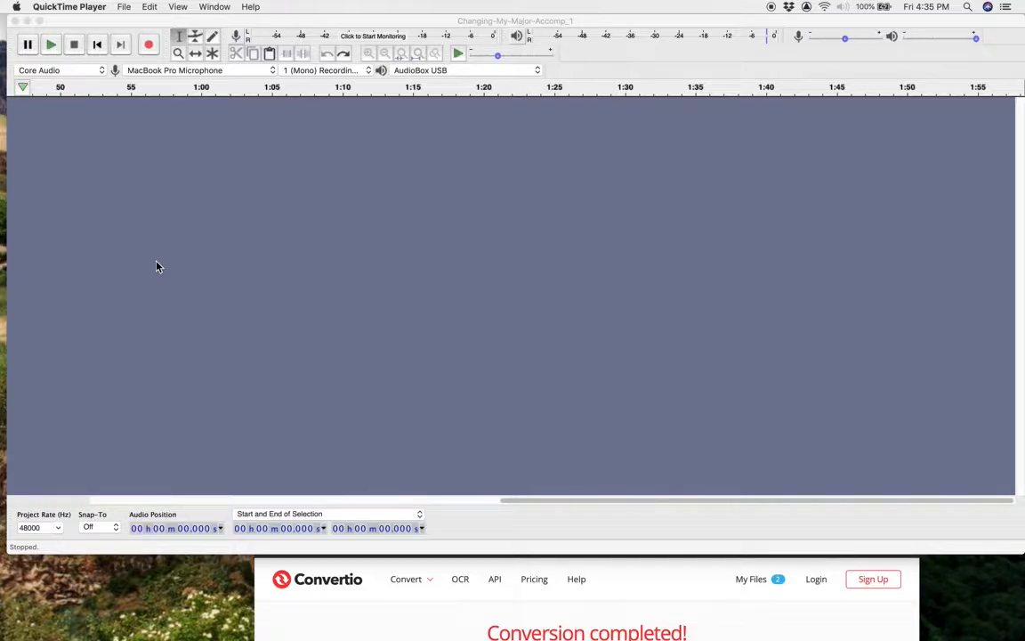
# Switch to Safari and examine the Audacity download page on fosshub.com, including its address and the Windows and macOS installers
pyautogui.moveTo(3, 402)
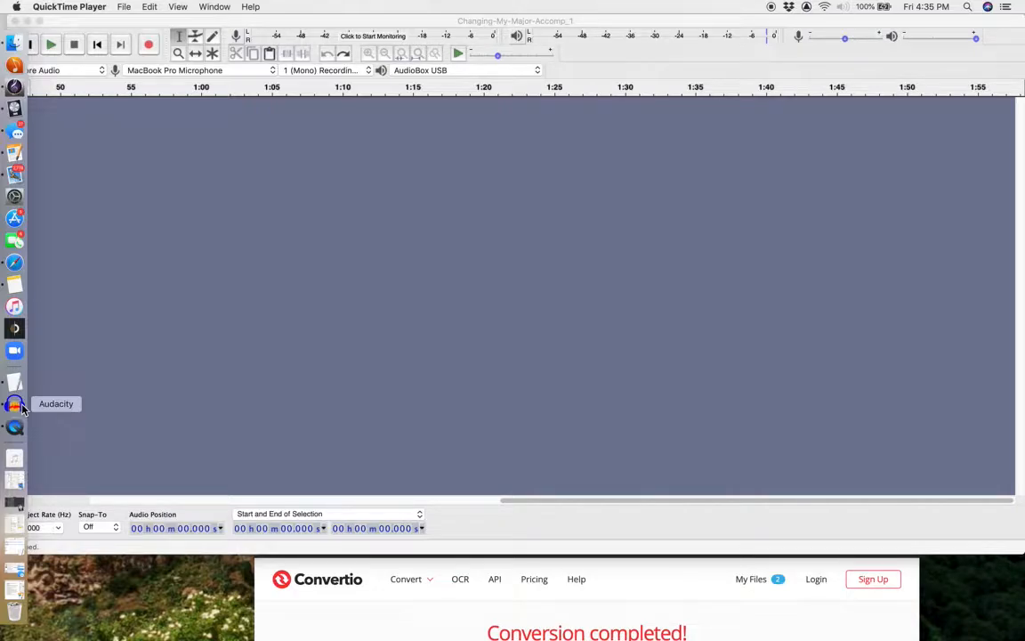
pyautogui.click(327, 622)
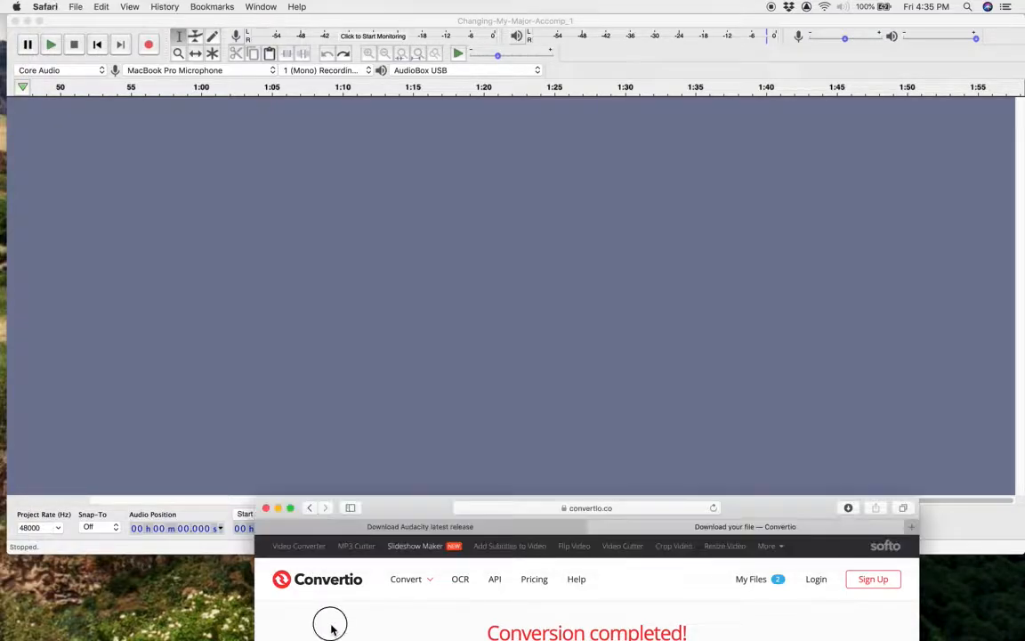
pyautogui.moveTo(423, 508); pyautogui.dragTo(449, 100)
pyautogui.click(449, 94)
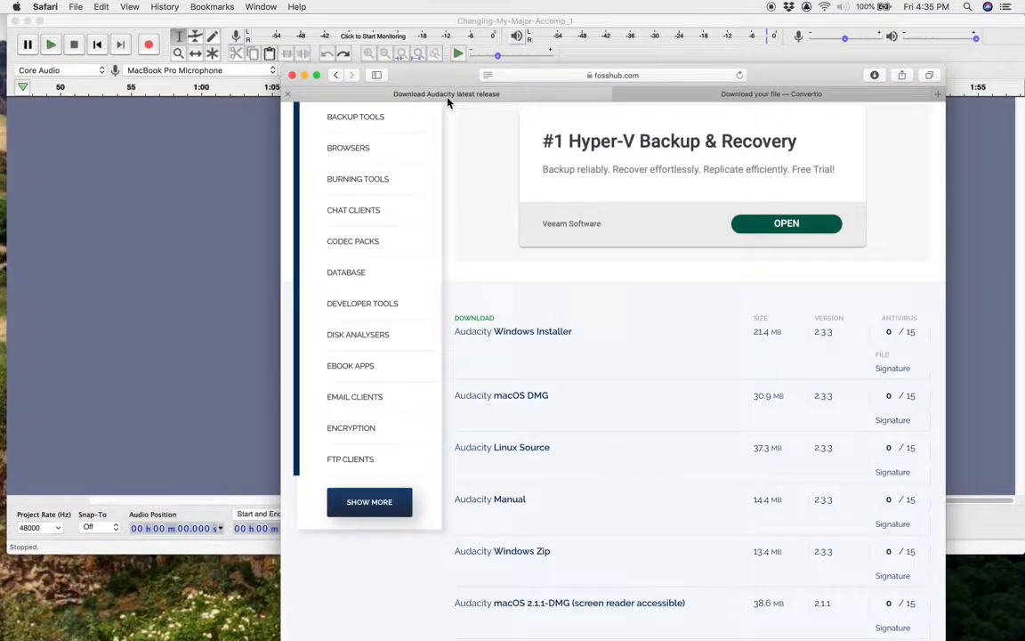
pyautogui.click(620, 77)
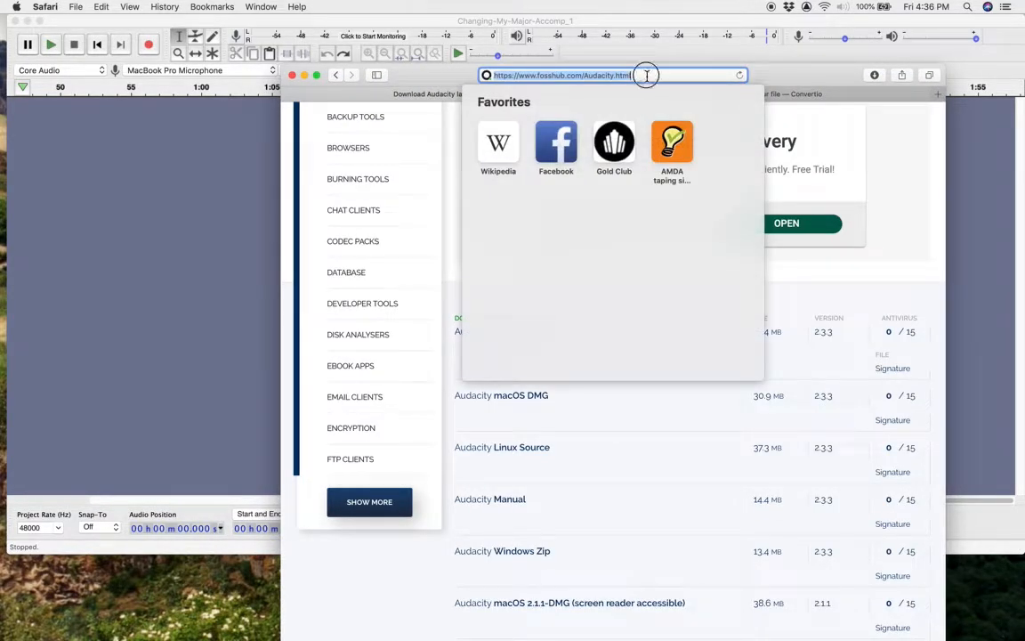
pyautogui.click(648, 75)
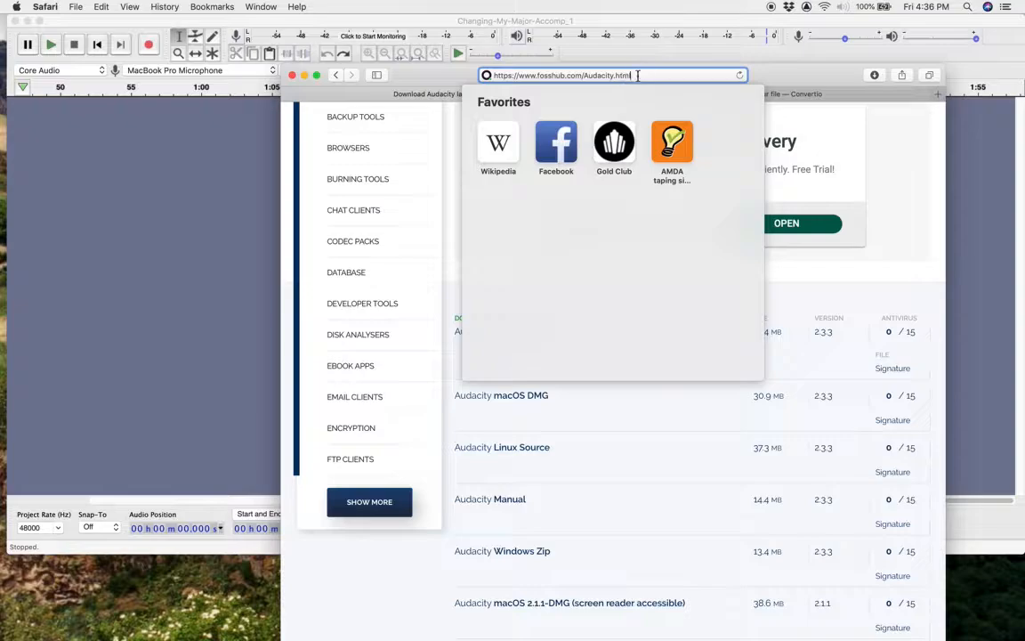
pyautogui.click(895, 231)
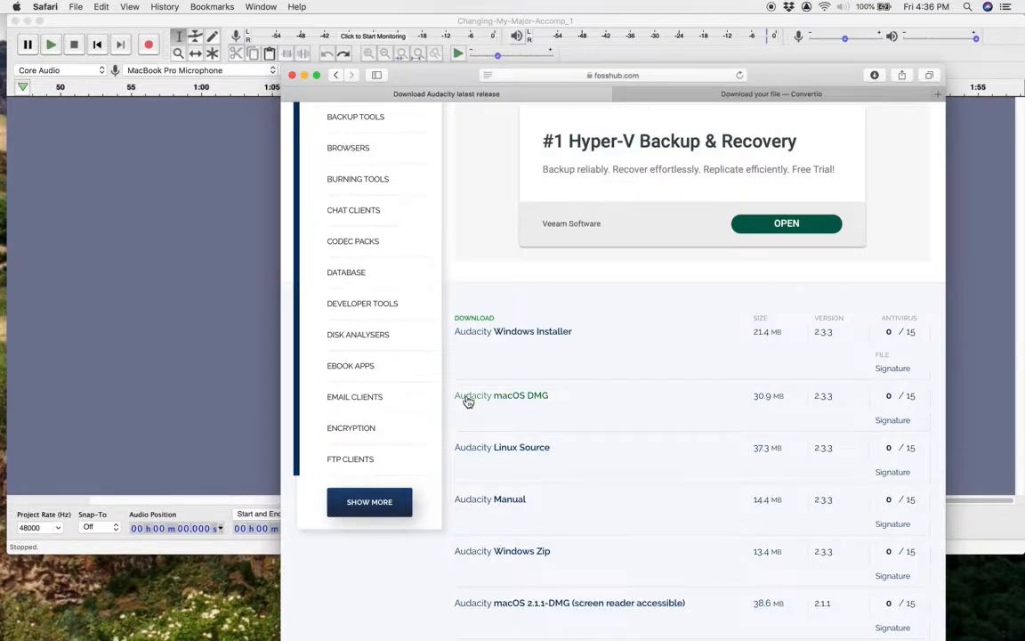
pyautogui.scroll(5, 468, 400)
pyautogui.scroll(-2, 544, 297)
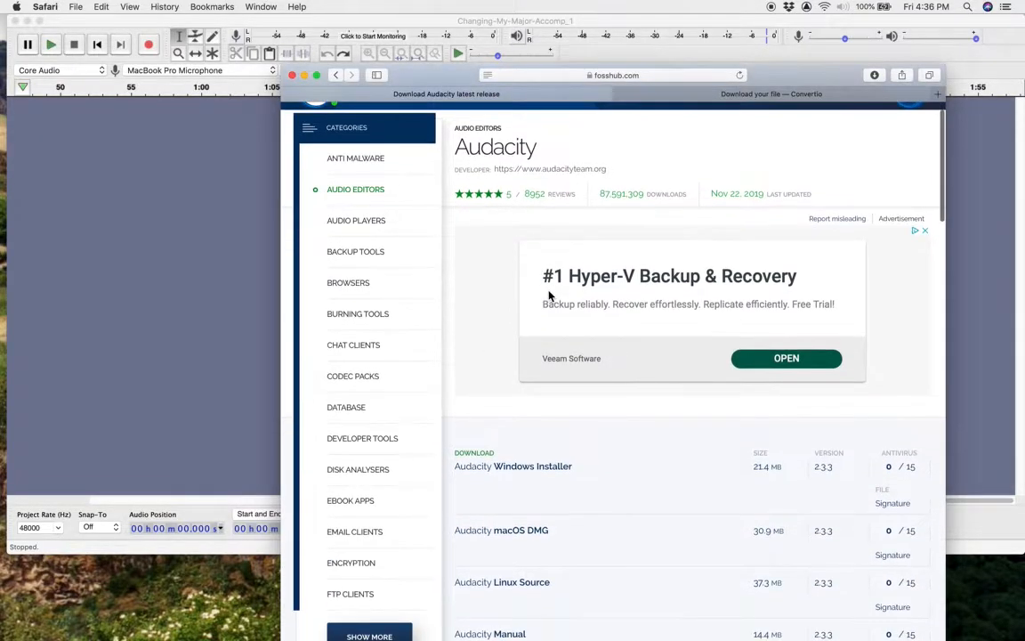
pyautogui.scroll(-5, 524, 348)
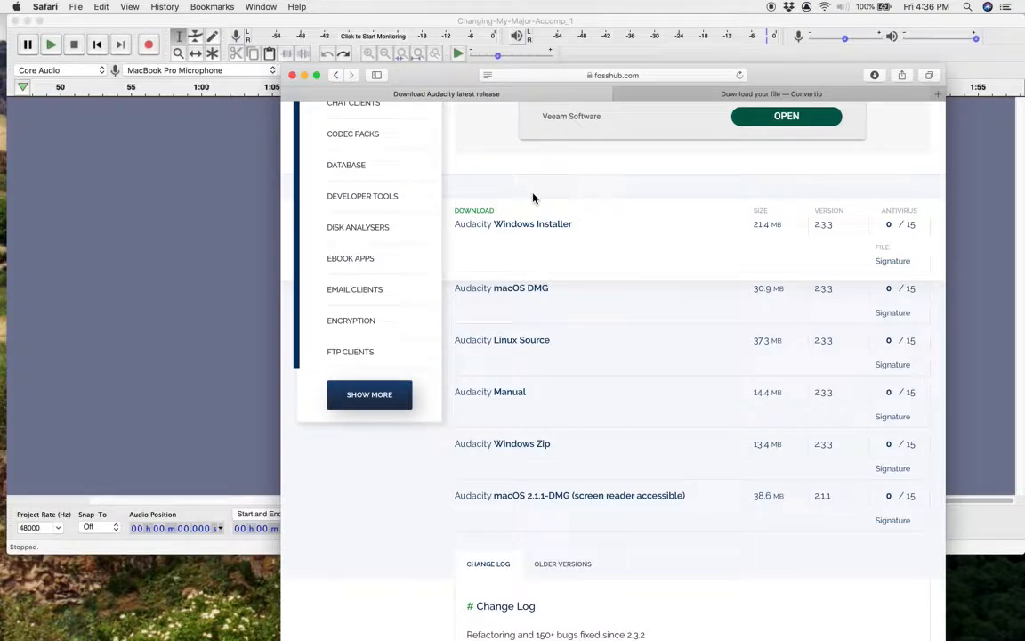
# Switch to Audacity and make sure "Type to create a label" is enabled in the Tracks Behaviors preferences
pyautogui.moveTo(4, 429)
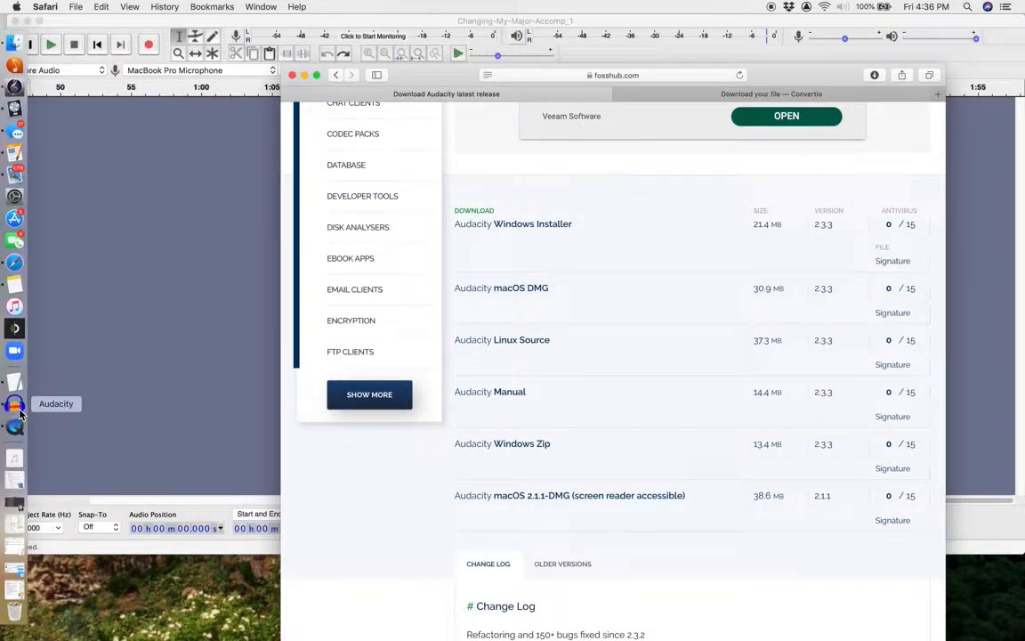
pyautogui.click(19, 409)
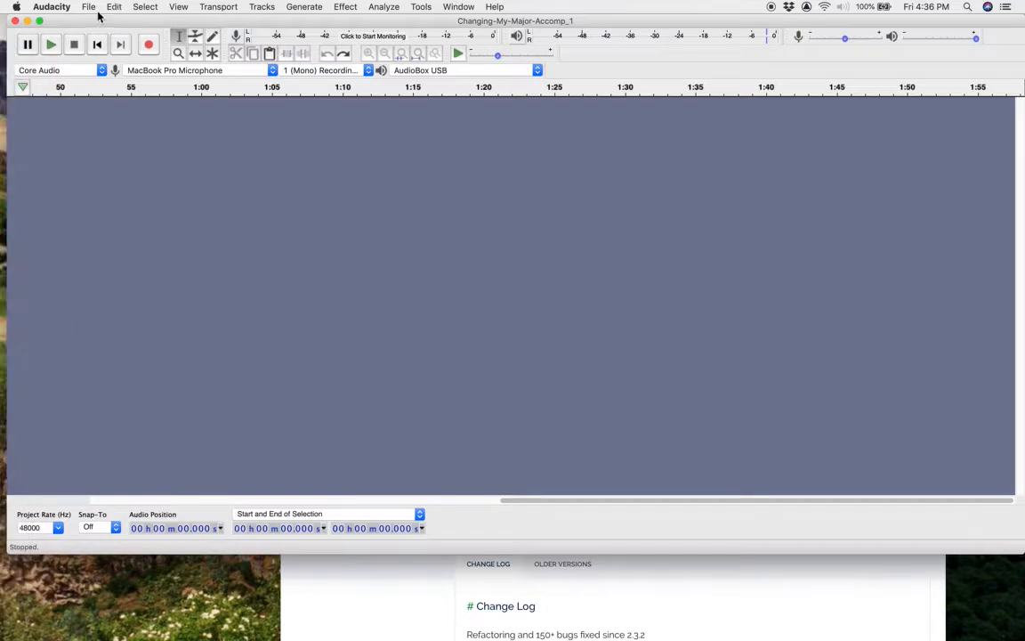
pyautogui.click(52, 7)
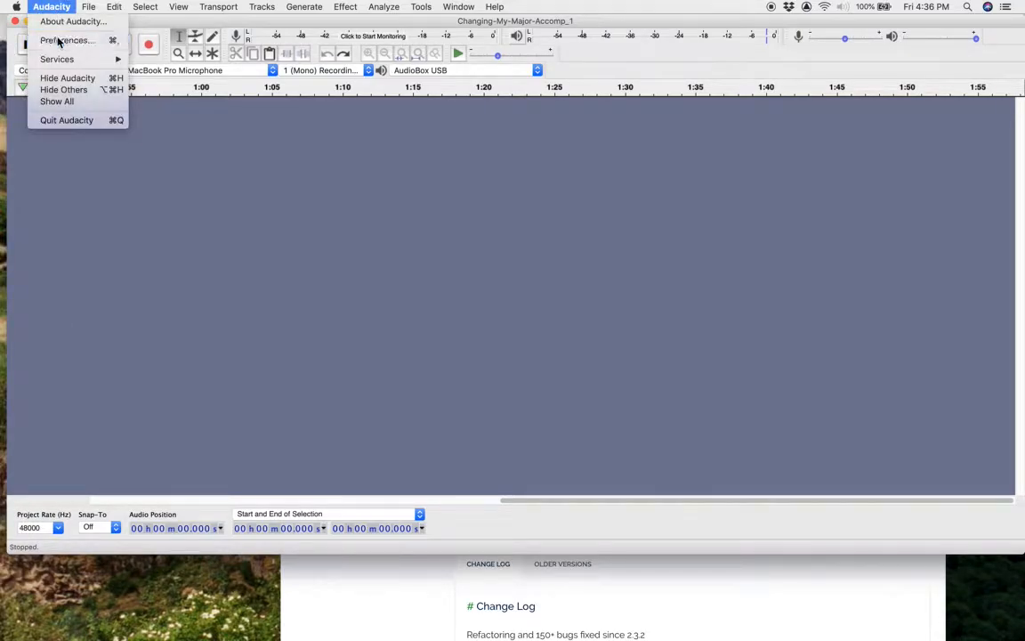
pyautogui.click(57, 40)
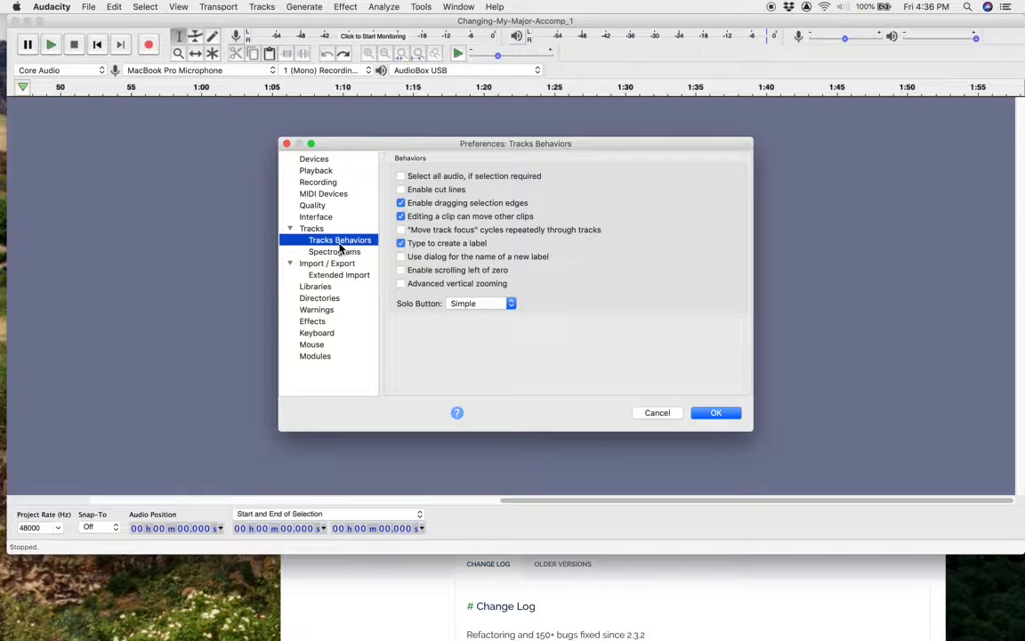
pyautogui.click(401, 244)
pyautogui.click(401, 244)
pyautogui.click(717, 414)
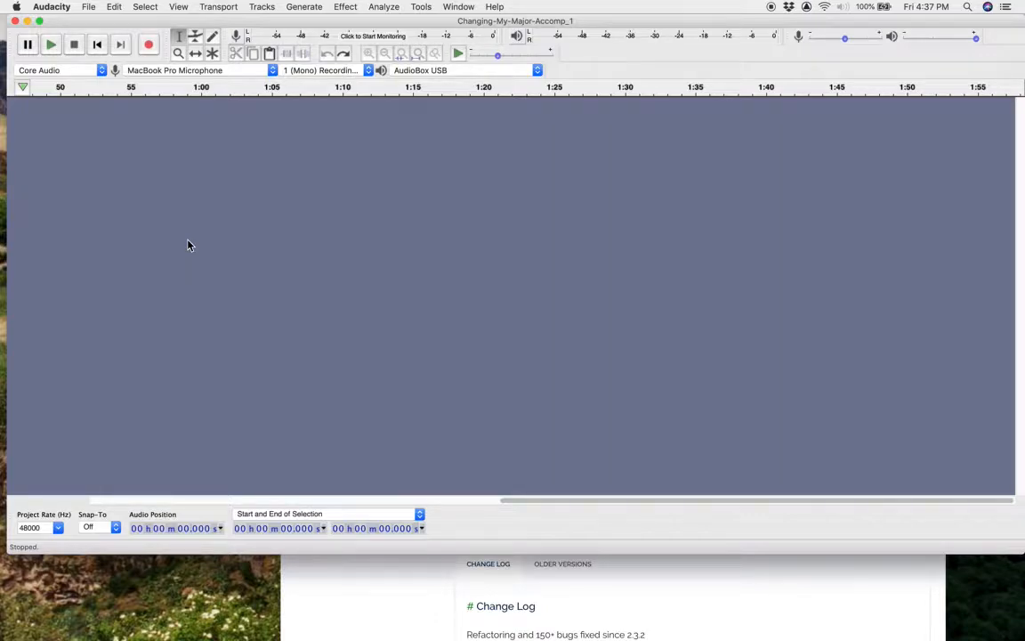
# Try to open Changing My Major Accomp.m4a from the Downloads folder in Audacity
pyautogui.moveTo(3, 451)
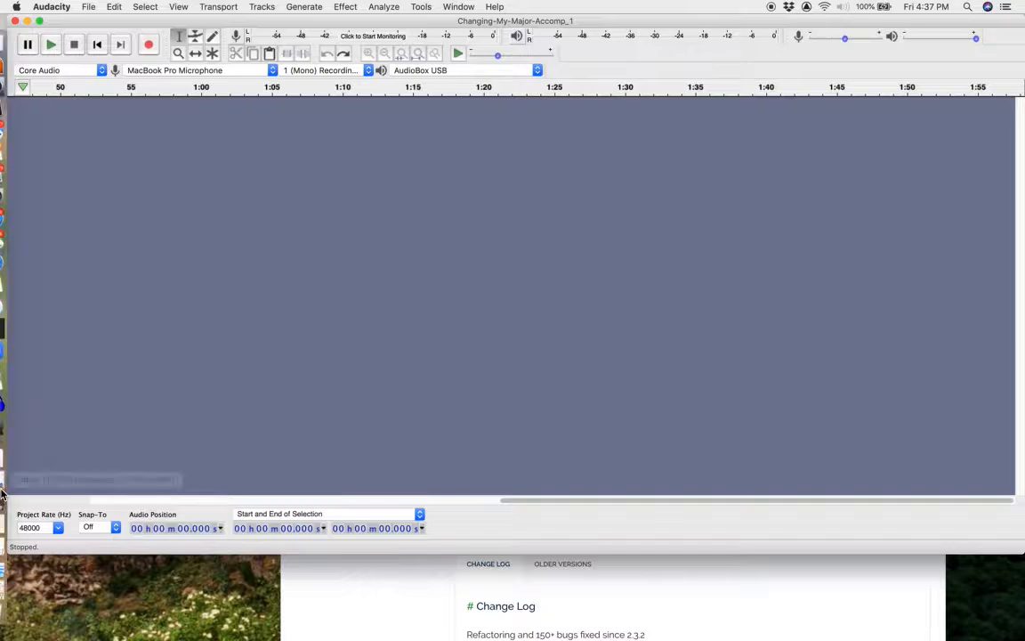
pyautogui.click(15, 458)
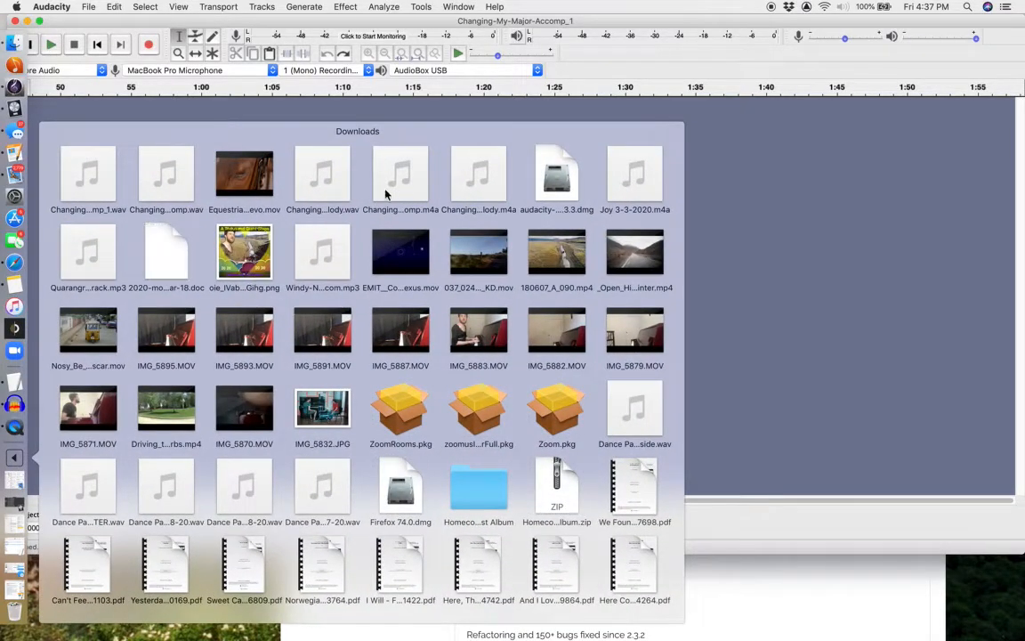
pyautogui.moveTo(421, 194); pyautogui.dragTo(15, 412)
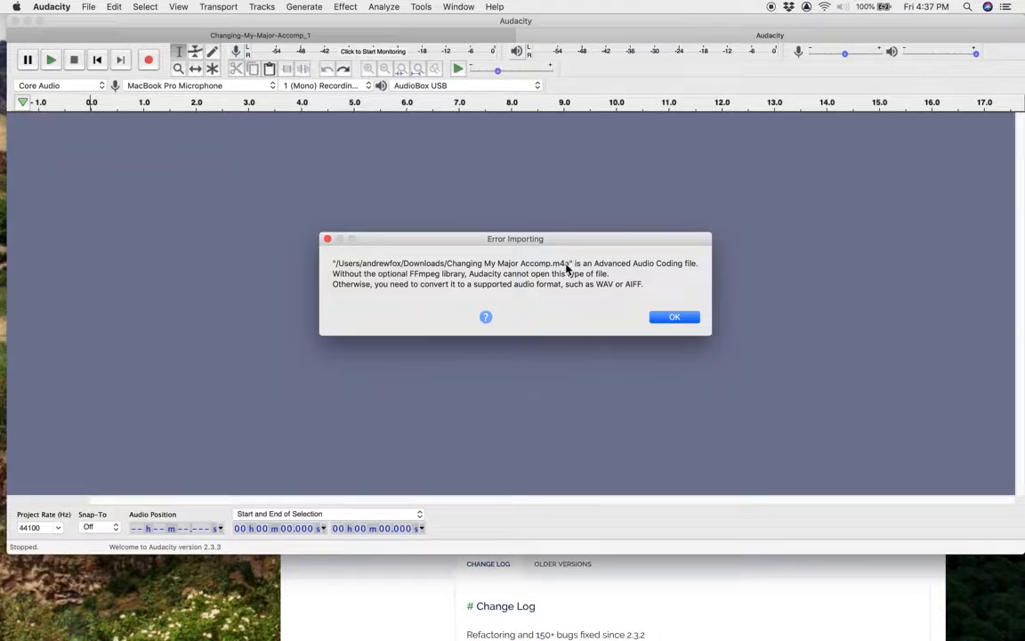
pyautogui.click(675, 321)
pyautogui.click(675, 318)
pyautogui.click(749, 613)
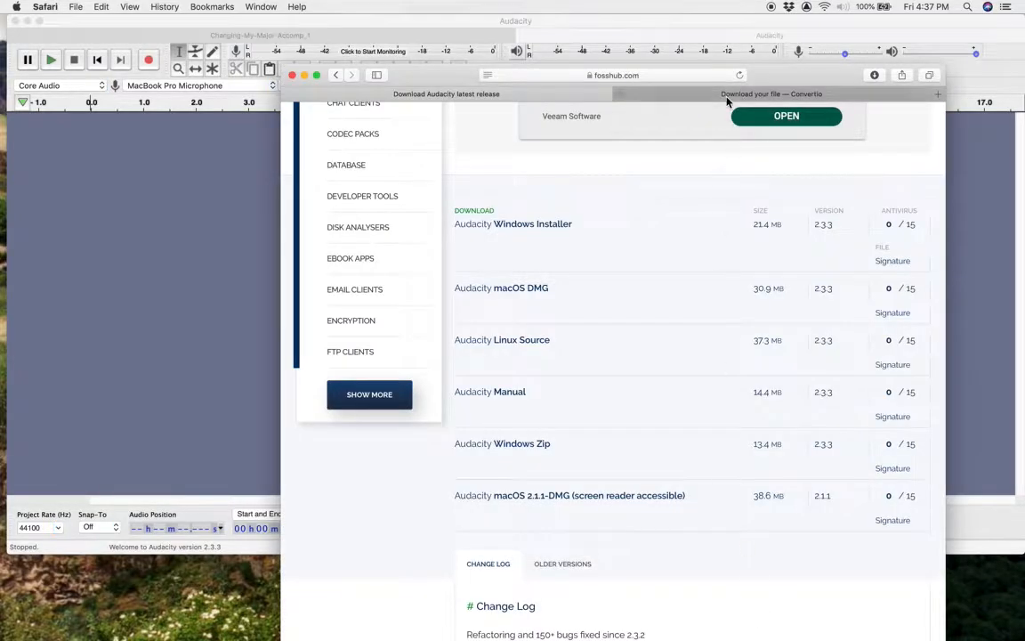
pyautogui.click(727, 95)
pyautogui.click(675, 74)
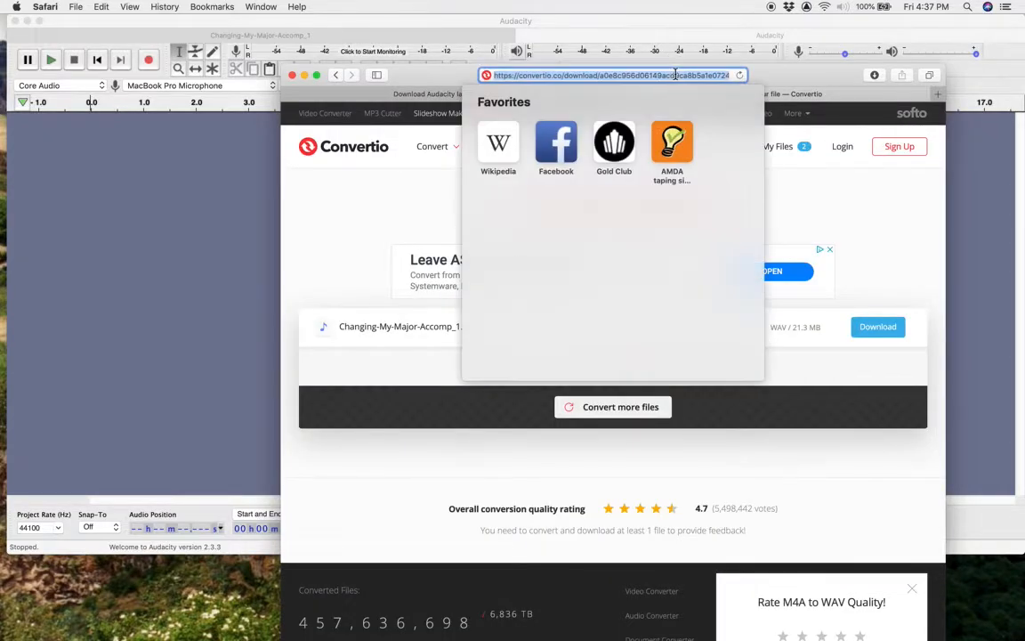
pyautogui.click(561, 76)
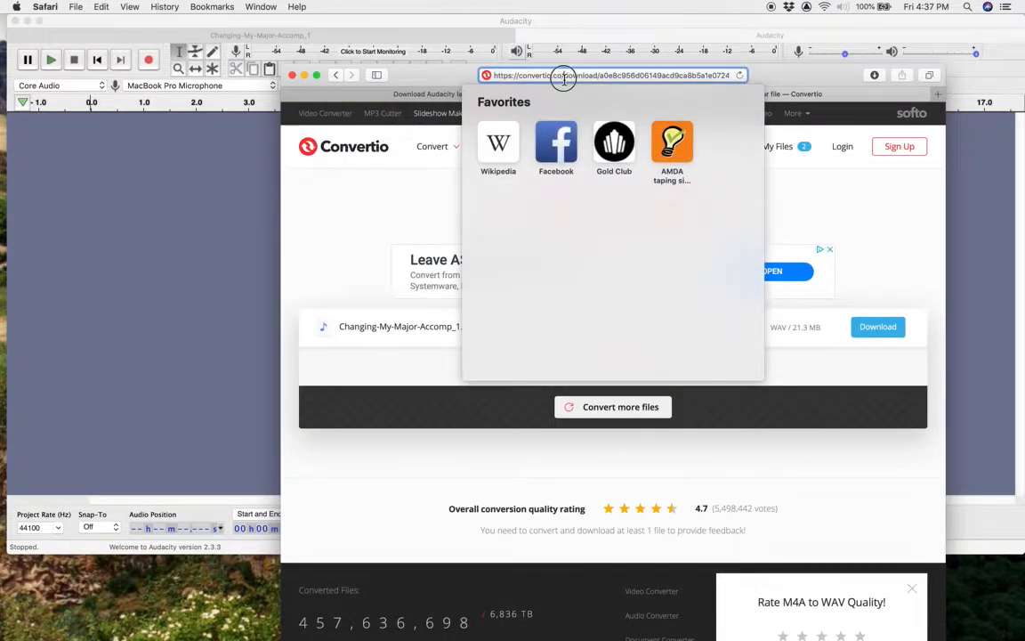
pyautogui.moveTo(563, 77); pyautogui.dragTo(813, 139)
pyautogui.press('BackSpace')
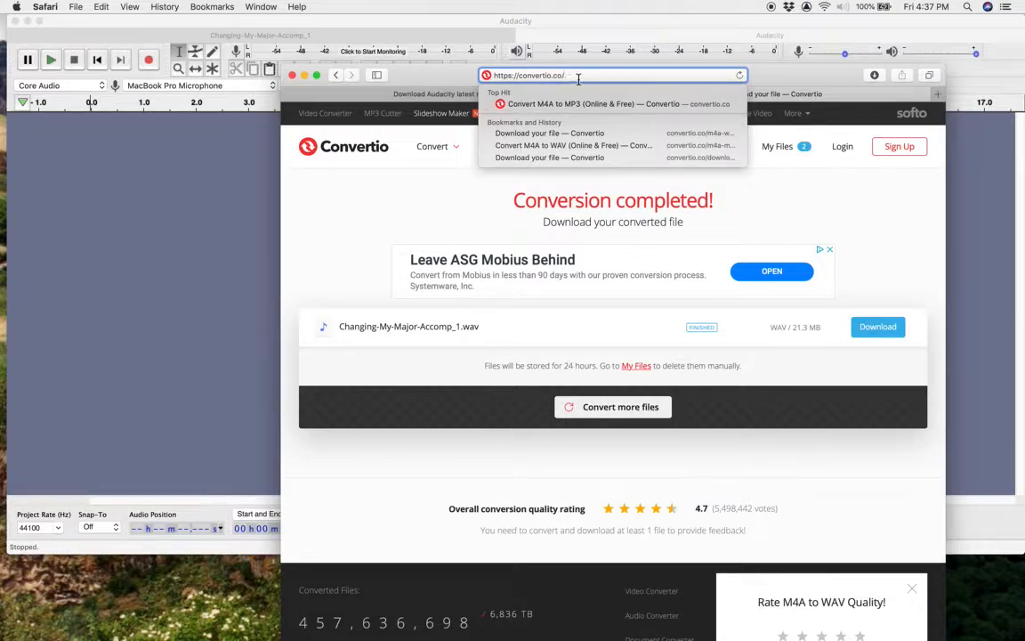
pyautogui.click(378, 223)
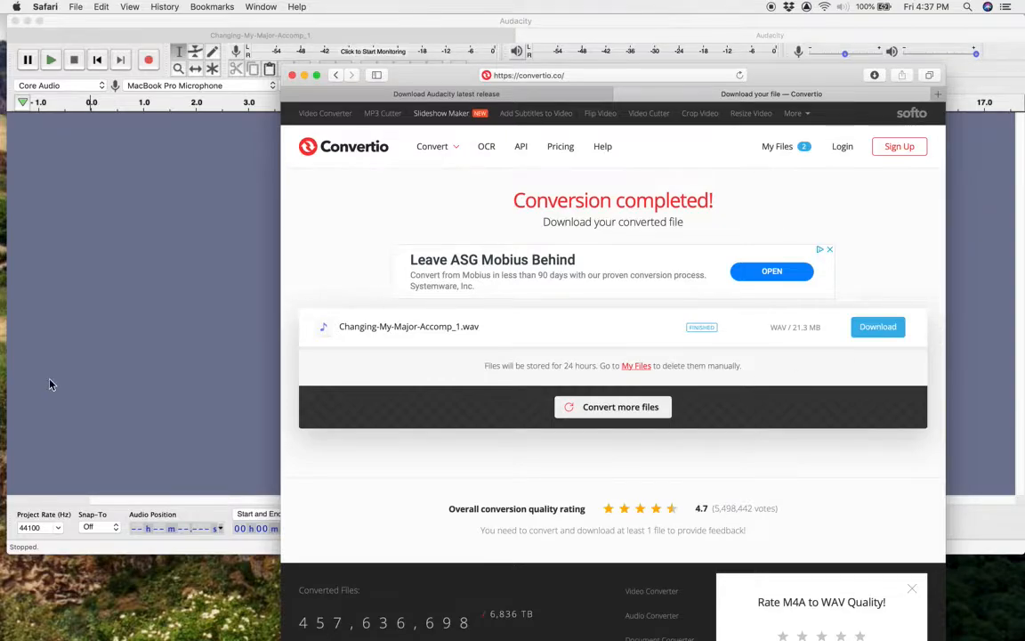
# Try to add Changing My Major Accomp.m4a from Downloads to the completed conversion page, and return to Convertio
pyautogui.click(13, 457)
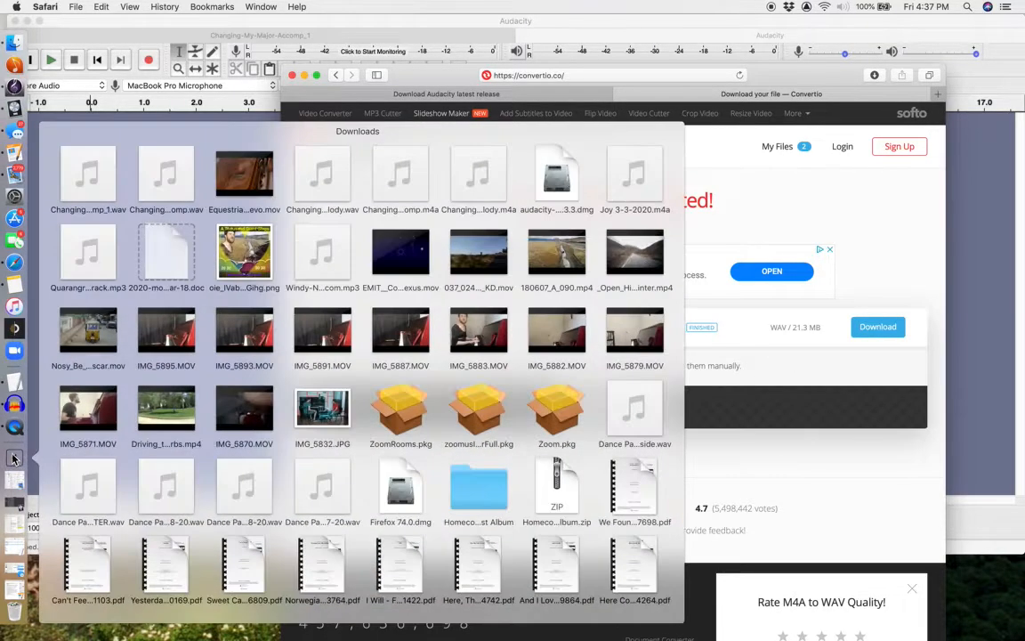
pyautogui.moveTo(394, 181); pyautogui.dragTo(492, 339)
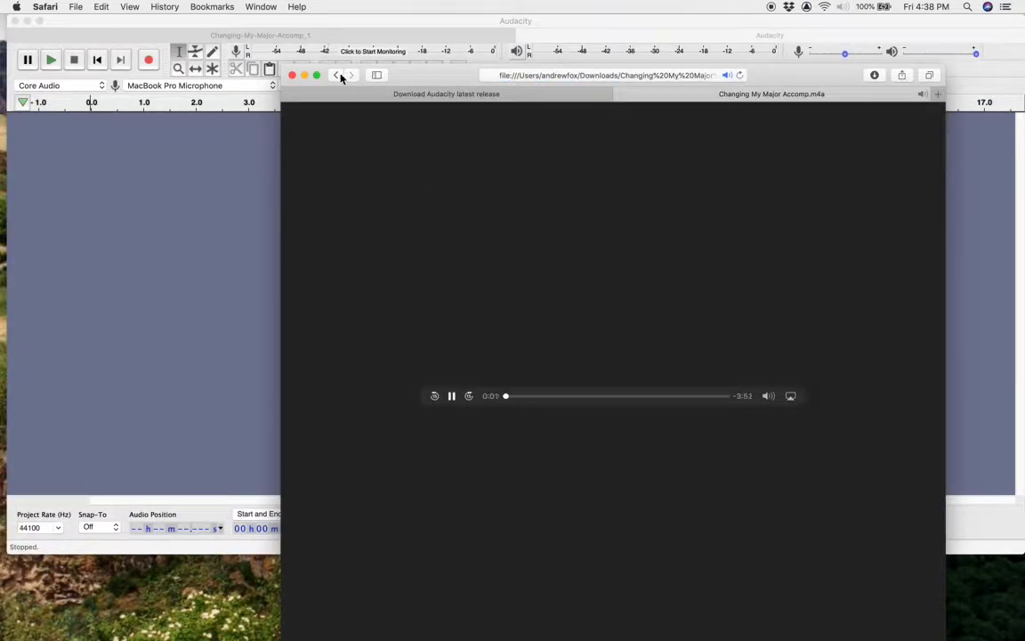
pyautogui.click(338, 75)
pyautogui.click(662, 77)
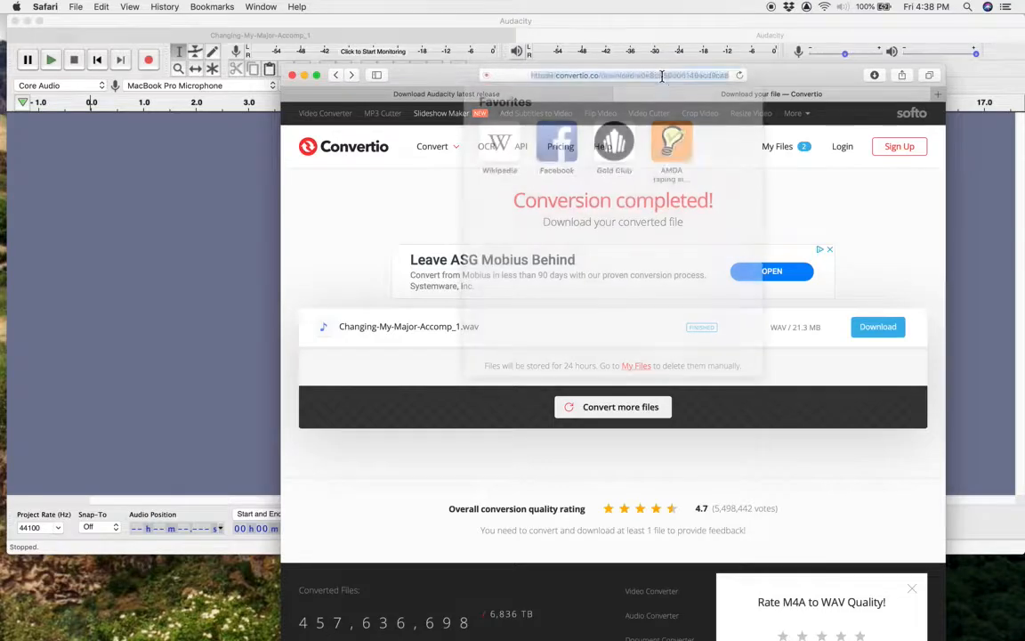
pyautogui.press('Escape')
pyautogui.click(648, 76)
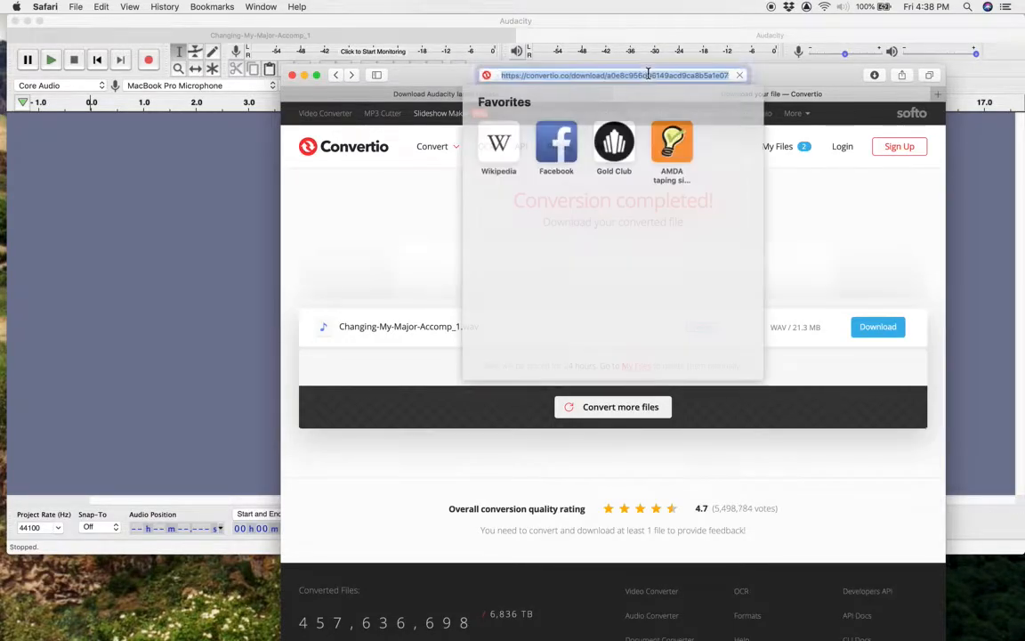
pyautogui.click(564, 79)
pyautogui.moveTo(565, 78); pyautogui.dragTo(644, 137)
pyautogui.press('BackSpace')
pyautogui.press('Return')
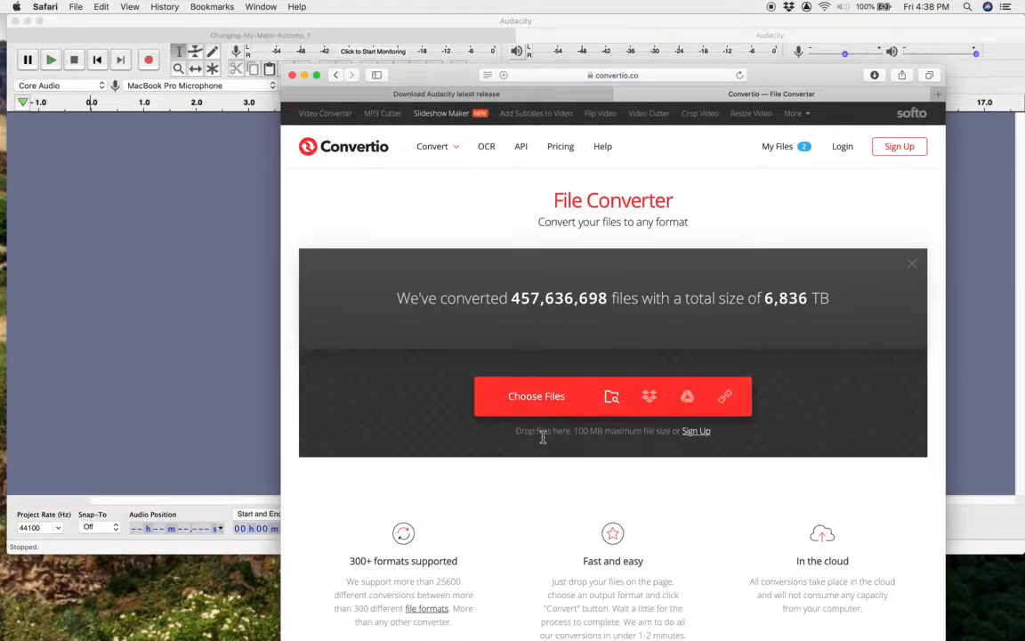
# Add Changing My Major Accomp.m4a from the Downloads folder to the Convertio file converter
pyautogui.moveTo(3, 583)
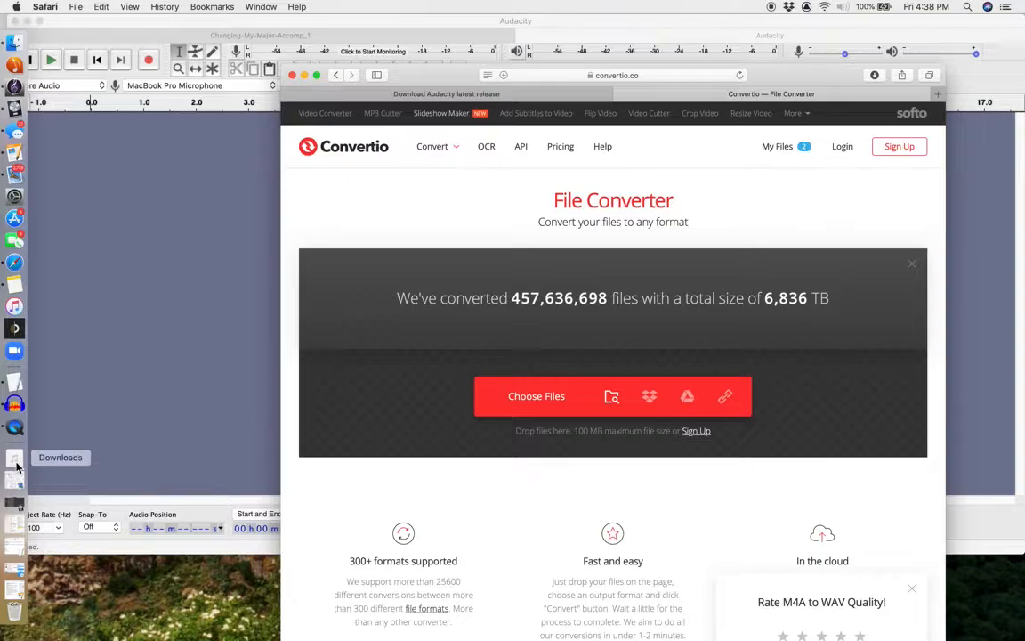
pyautogui.click(13, 418)
pyautogui.moveTo(402, 183); pyautogui.dragTo(618, 394)
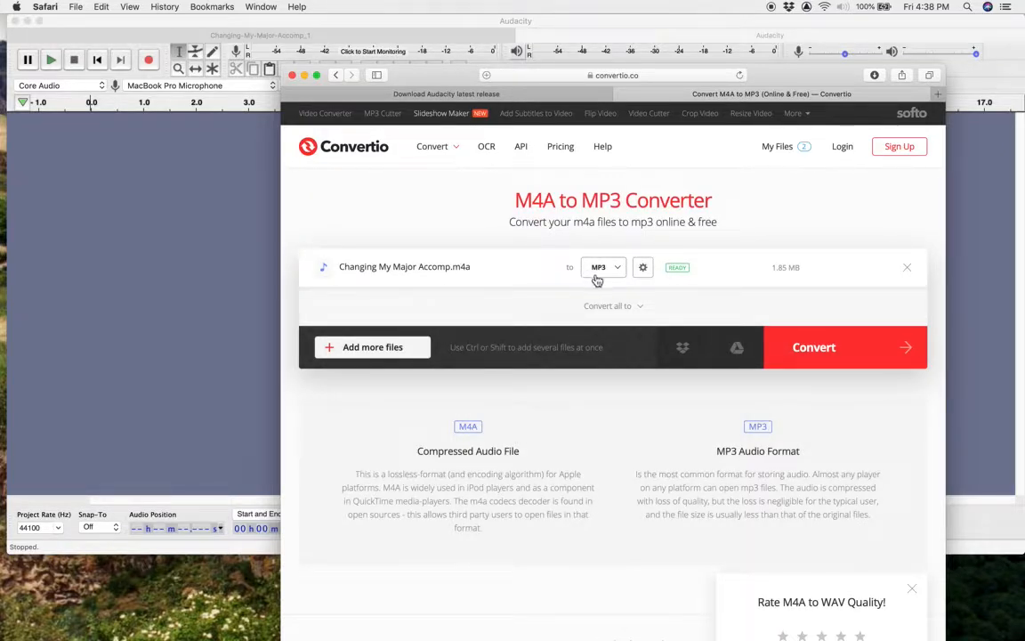
# Set the output format to WAV, leave the conversion settings at their defaults, and convert the file
pyautogui.click(618, 276)
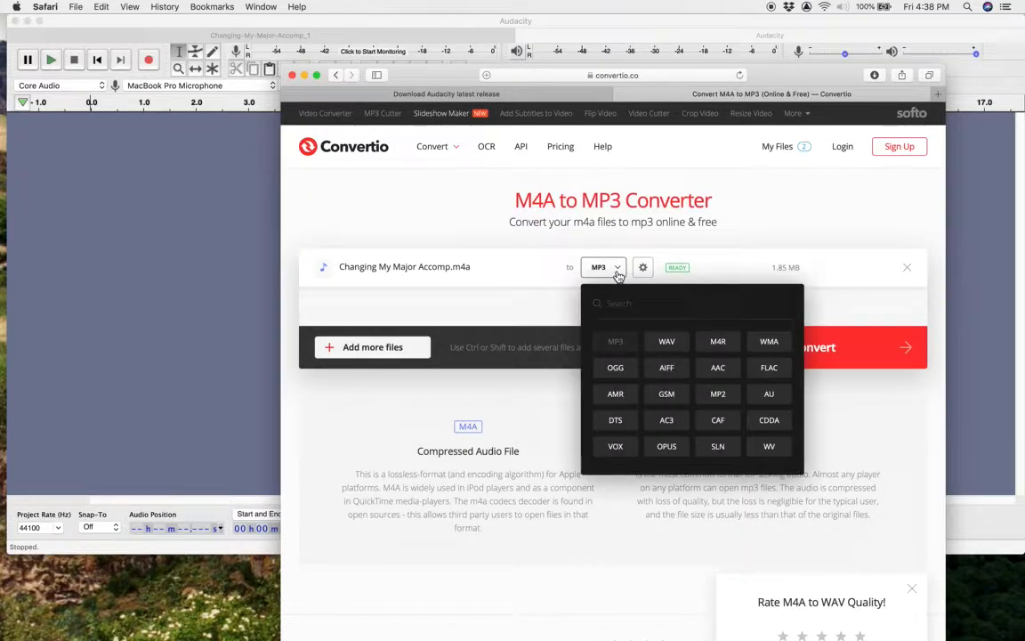
pyautogui.click(682, 350)
pyautogui.click(644, 267)
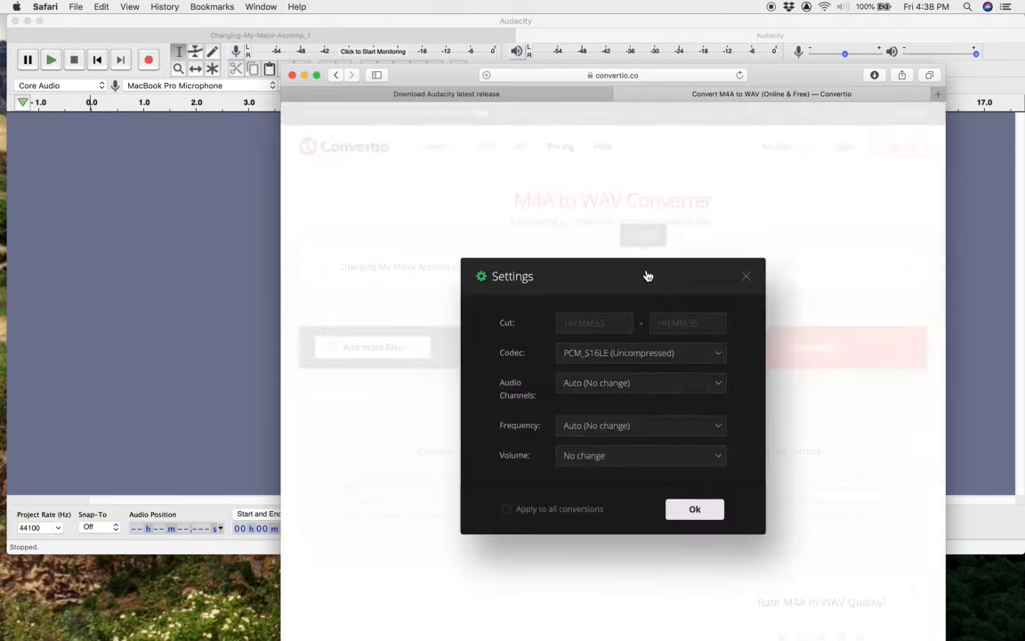
pyautogui.click(746, 286)
pyautogui.click(852, 354)
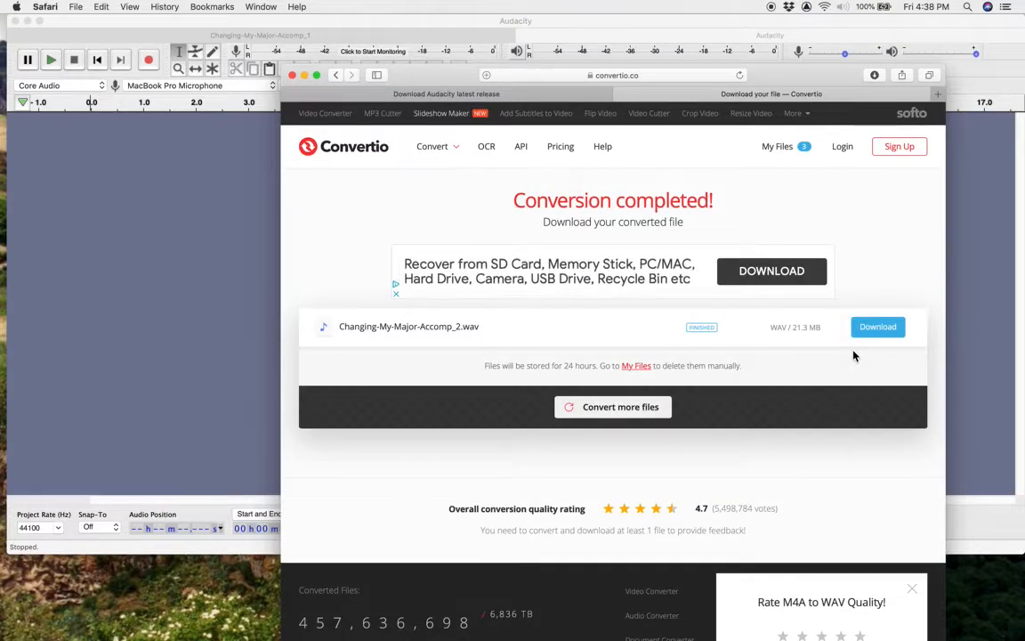
# Download the converted Changing-My-Major-Accomp_2.wav and move the browser window clear of the Audacity window
pyautogui.click(877, 327)
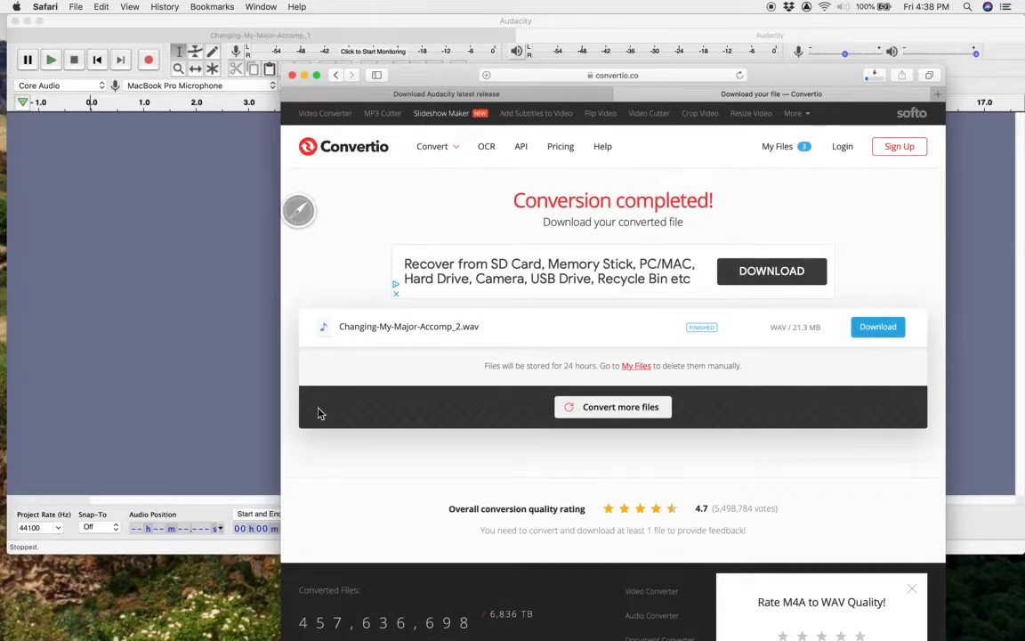
pyautogui.moveTo(3, 541)
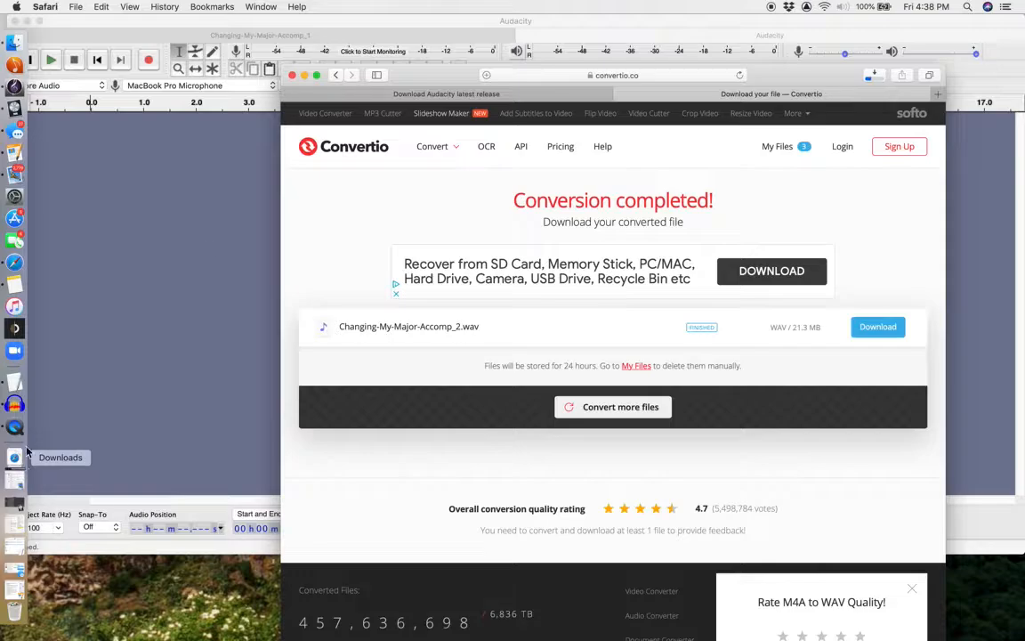
pyautogui.moveTo(445, 76); pyautogui.dragTo(855, 558)
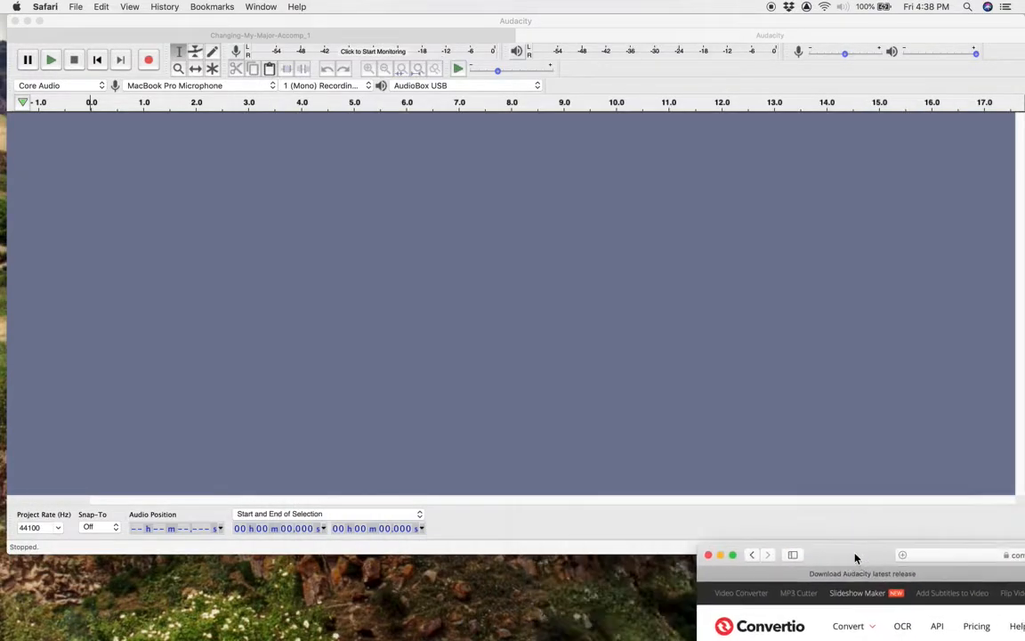
pyautogui.moveTo(3, 561)
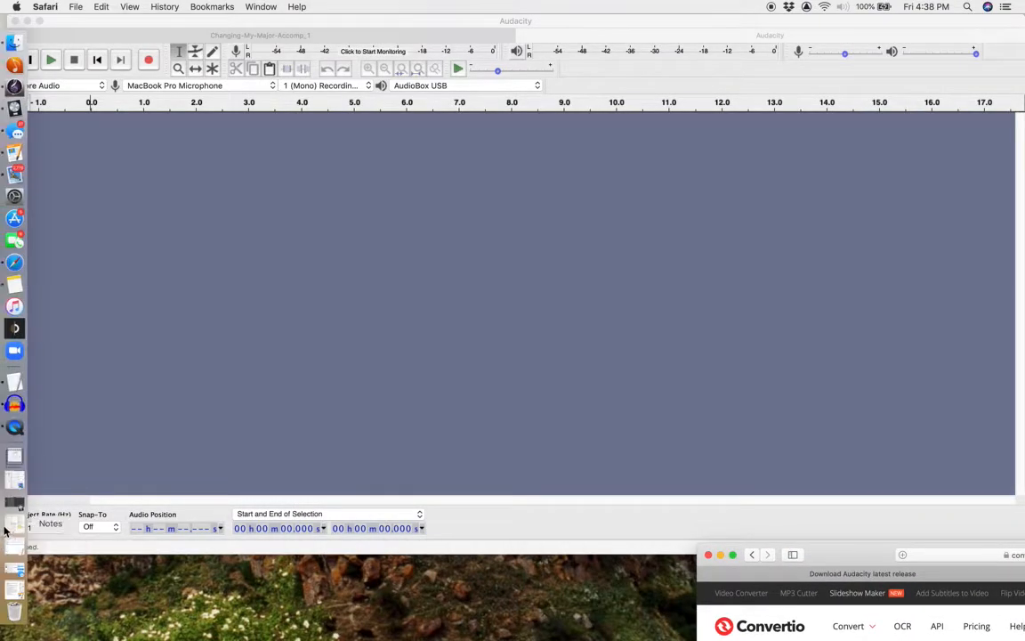
# Open Changing-My-Major-Accomp_1.wav and Changing-my-major-melody.wav from the Downloads folder in Audacity
pyautogui.click(13, 459)
pyautogui.moveTo(165, 175); pyautogui.dragTo(3, 408)
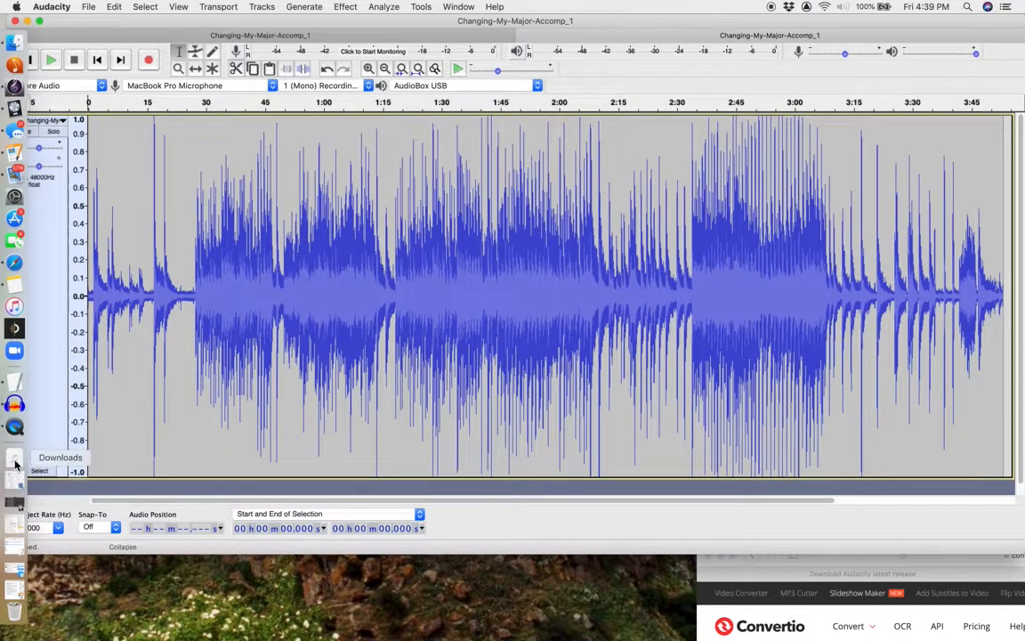
pyautogui.click(16, 461)
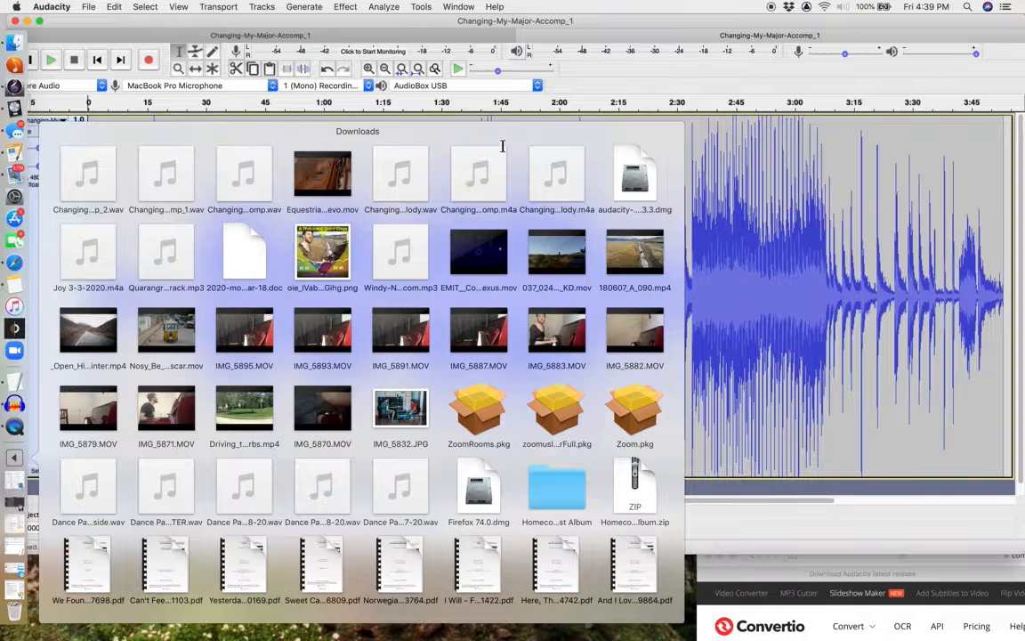
pyautogui.moveTo(407, 184); pyautogui.dragTo(16, 414)
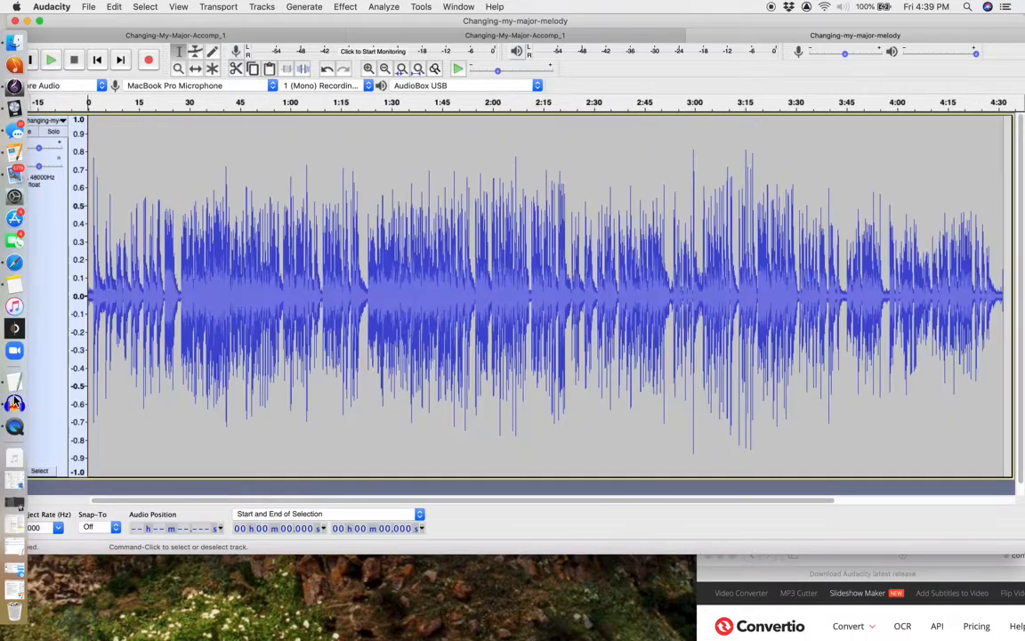
# Play a few seconds of the melody track from about 1:06 to judge its volume
pyautogui.click(312, 265)
pyautogui.press('space')
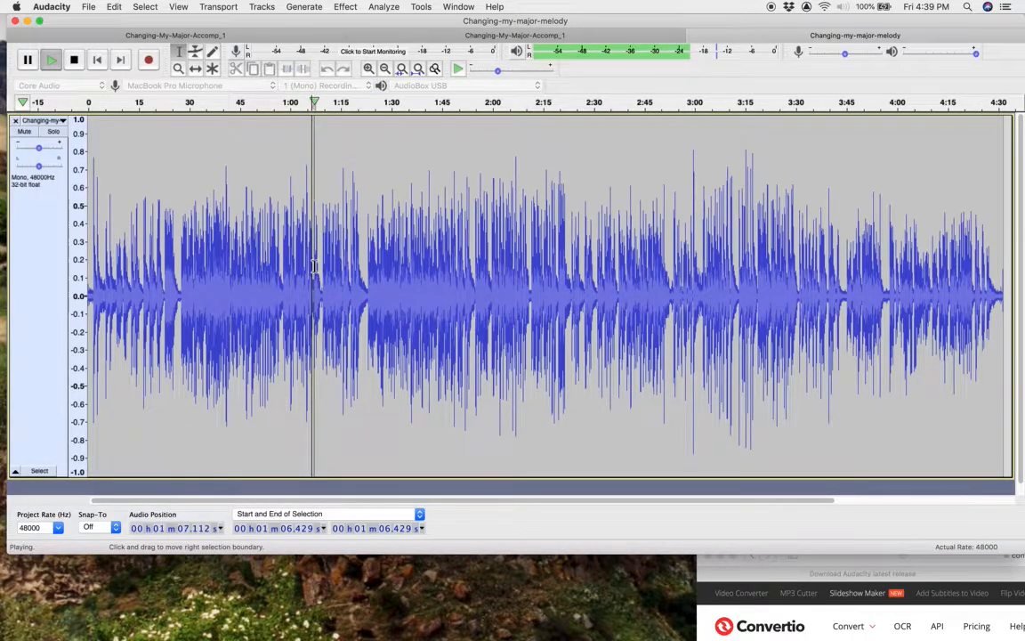
pyautogui.press('space')
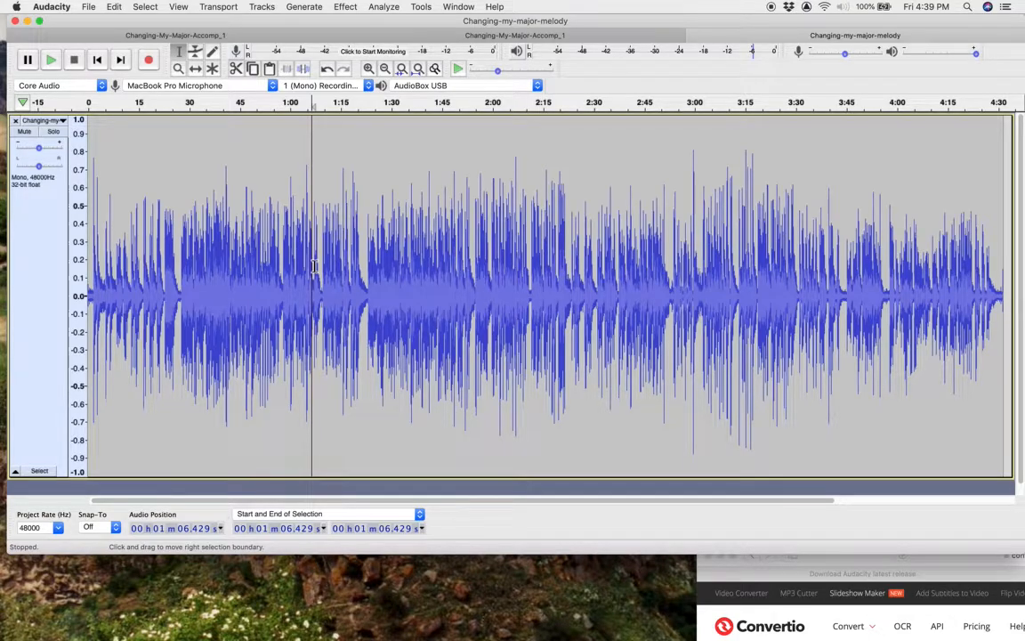
pyautogui.click(396, 298)
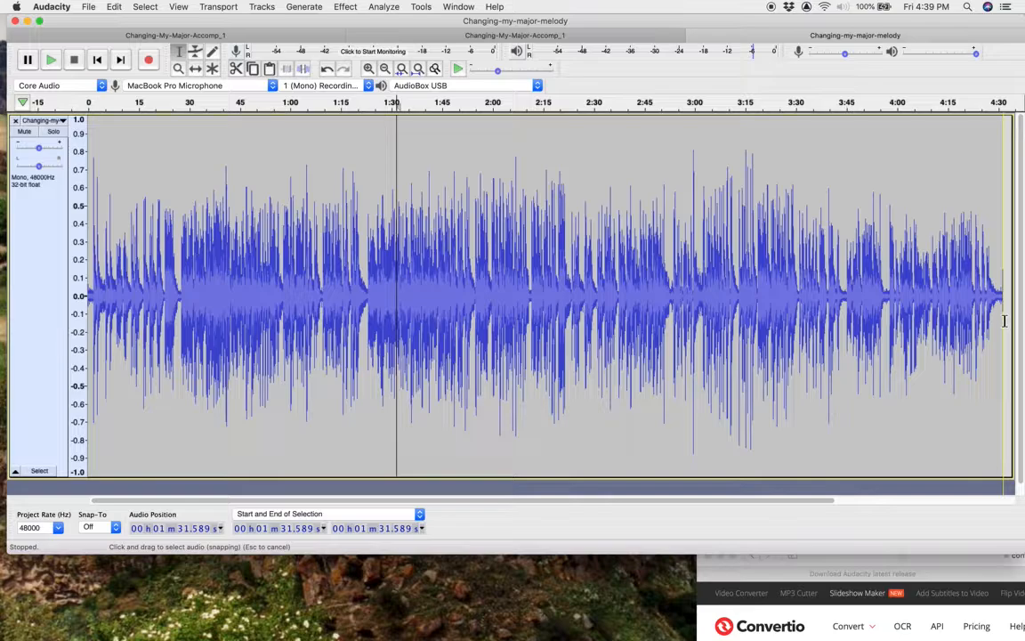
pyautogui.moveTo(1004, 320); pyautogui.dragTo(678, 322)
pyautogui.click(569, 294)
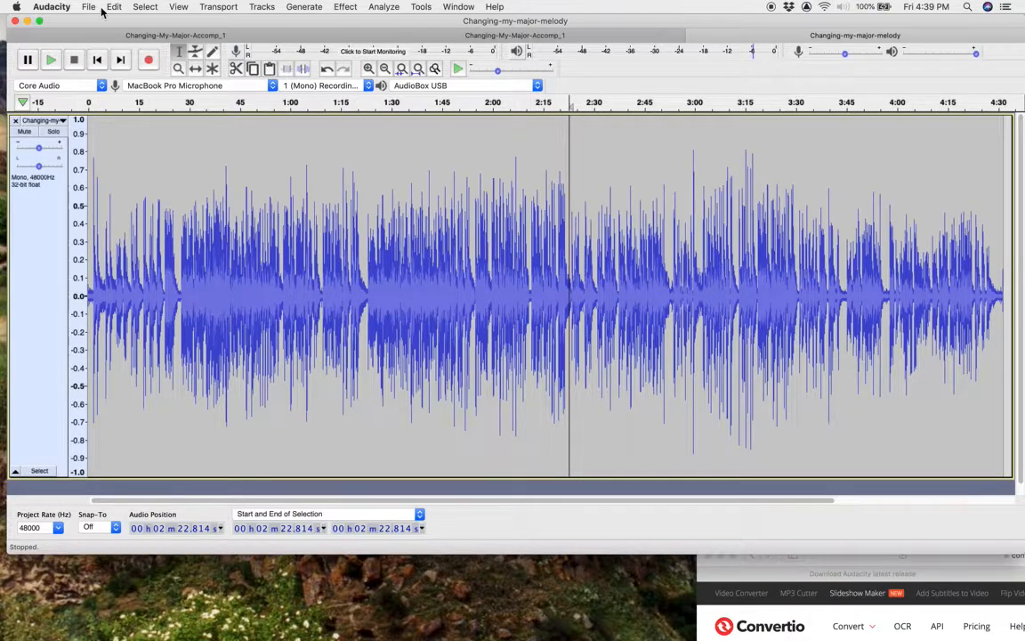
pyautogui.click(347, 7)
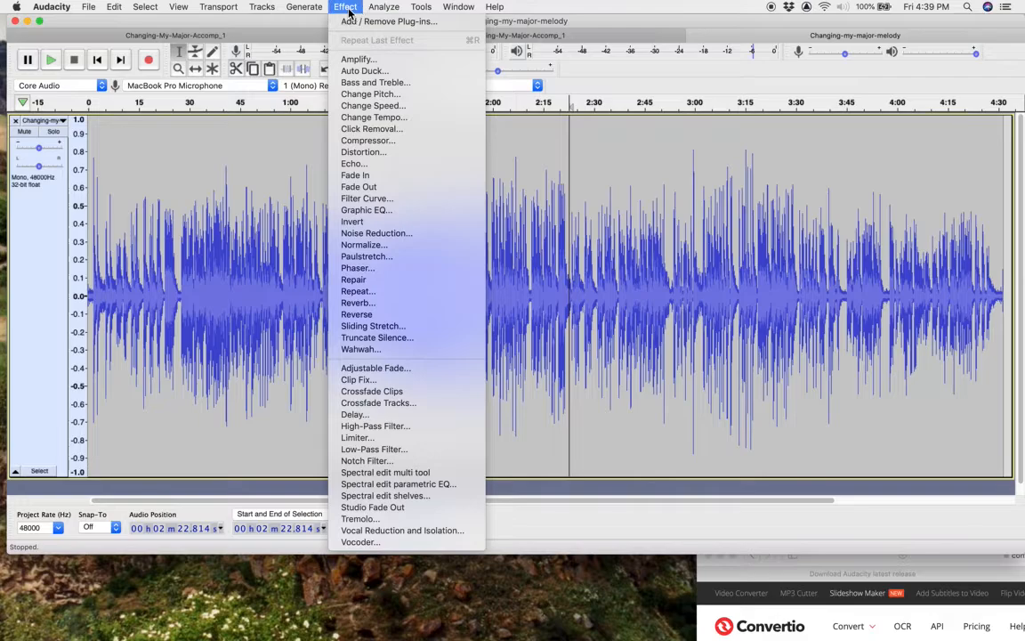
pyautogui.click(369, 60)
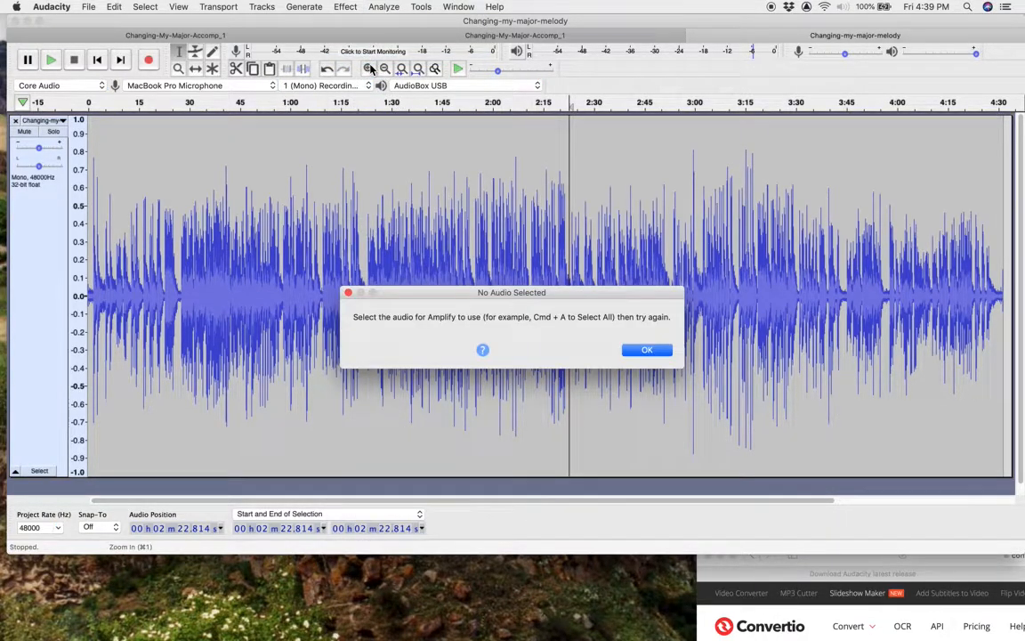
pyautogui.click(647, 351)
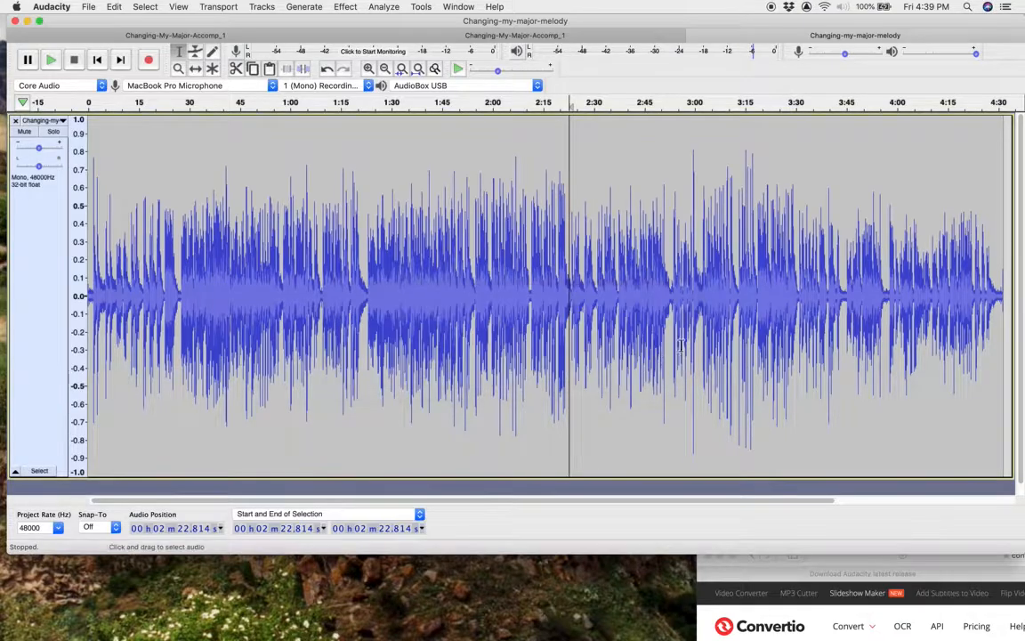
# Select the entire melody track and amplify it with an extreme gain, allowing clipping
pyautogui.click(1000, 360)
pyautogui.moveTo(1000, 359); pyautogui.dragTo(4, 363)
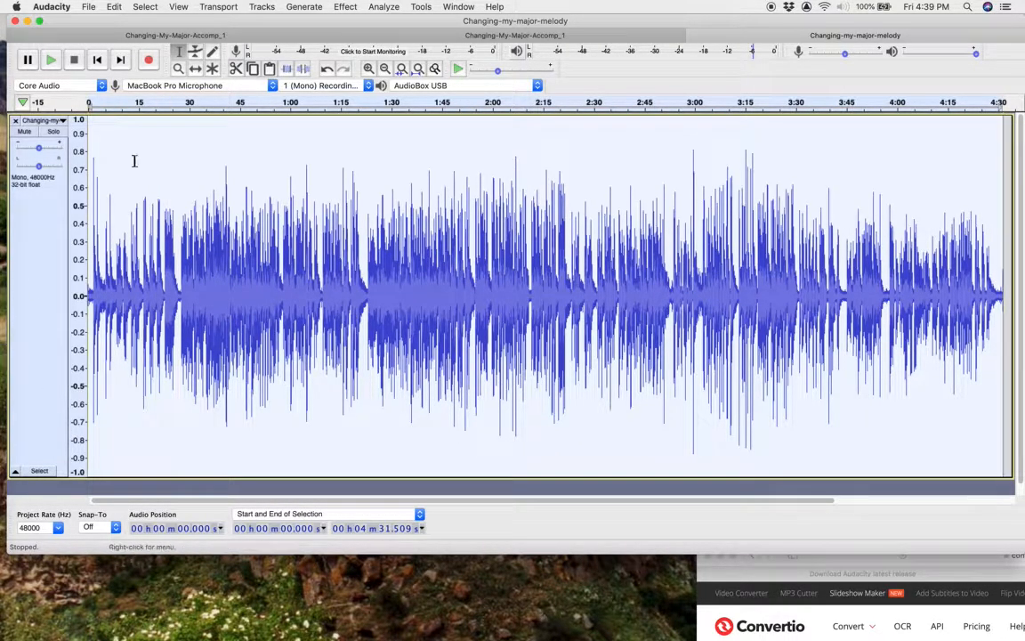
pyautogui.click(346, 7)
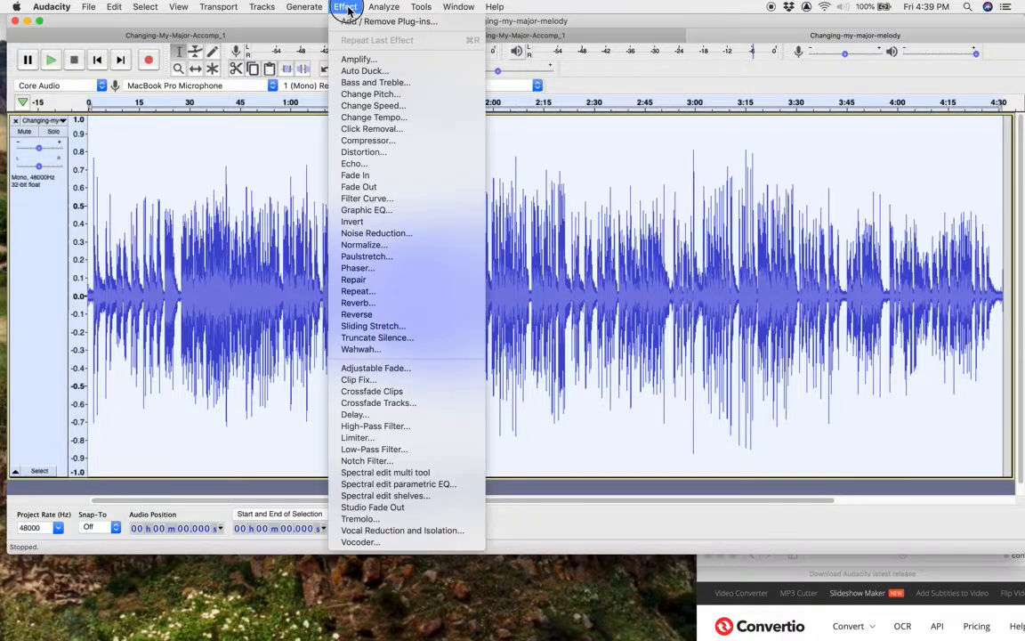
pyautogui.click(363, 60)
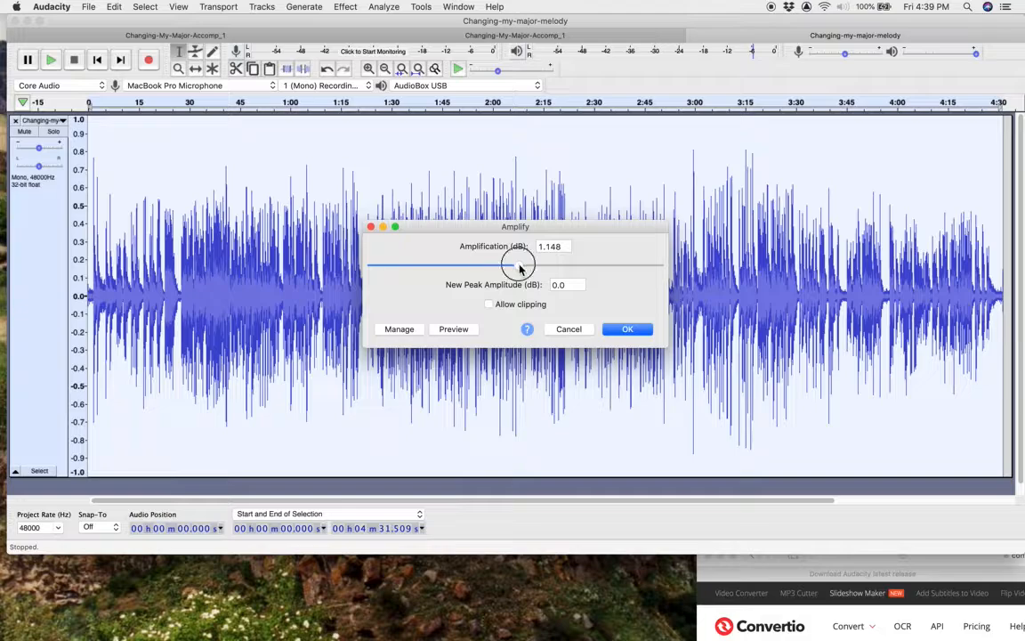
pyautogui.moveTo(521, 267); pyautogui.dragTo(526, 268)
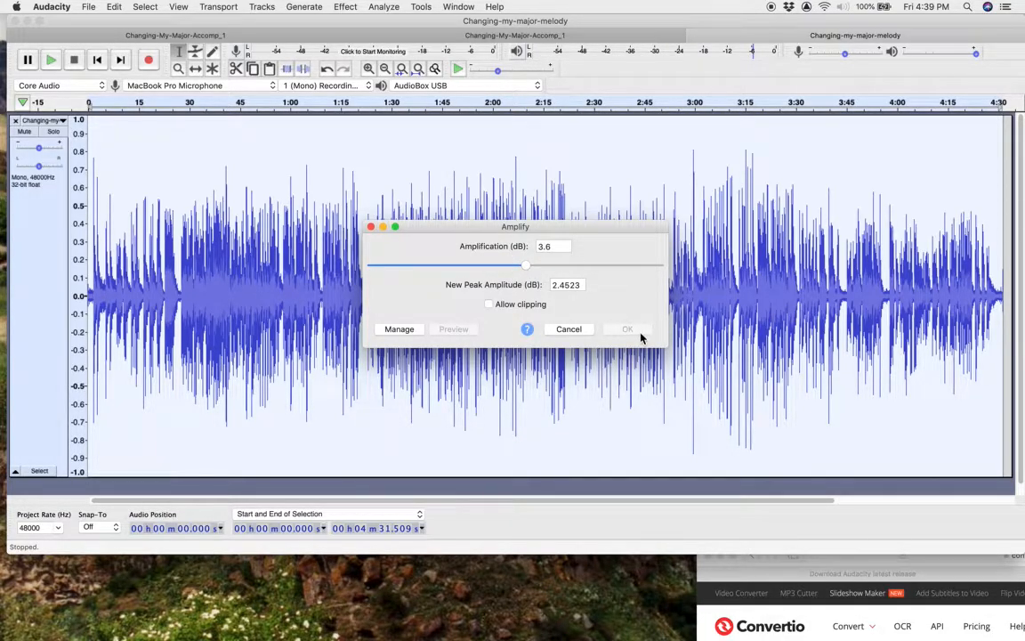
pyautogui.click(489, 304)
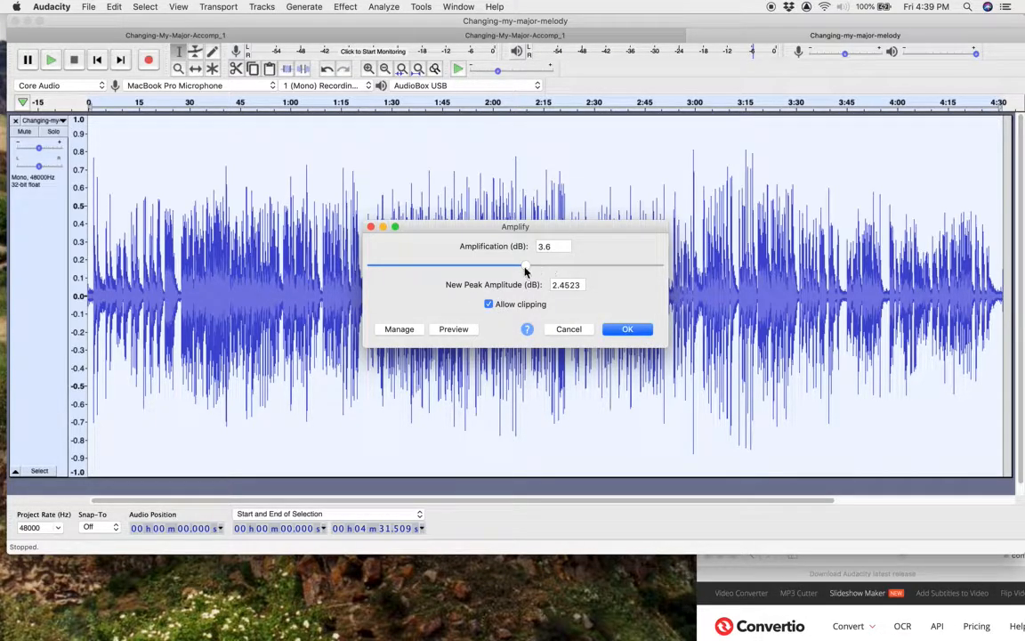
pyautogui.moveTo(525, 270); pyautogui.dragTo(650, 270)
pyautogui.click(627, 329)
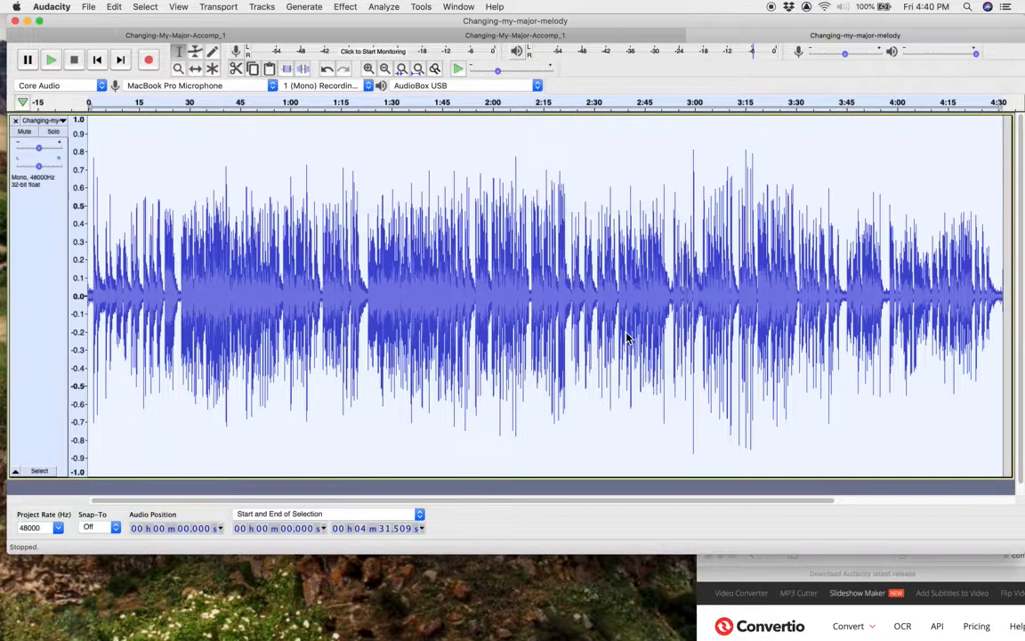
pyautogui.click(335, 285)
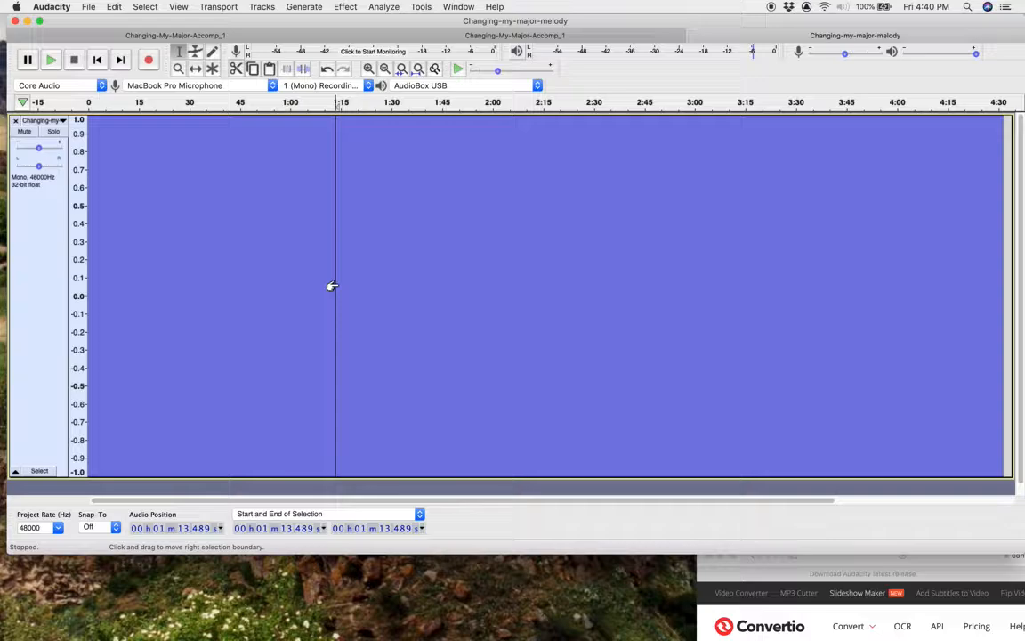
pyautogui.click(345, 6)
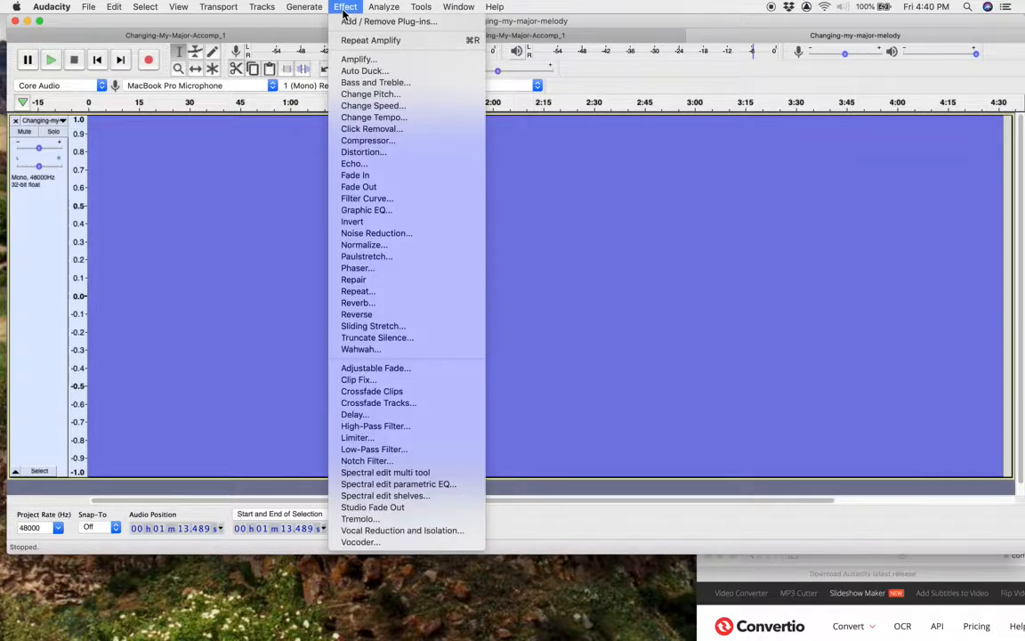
pyautogui.click(361, 59)
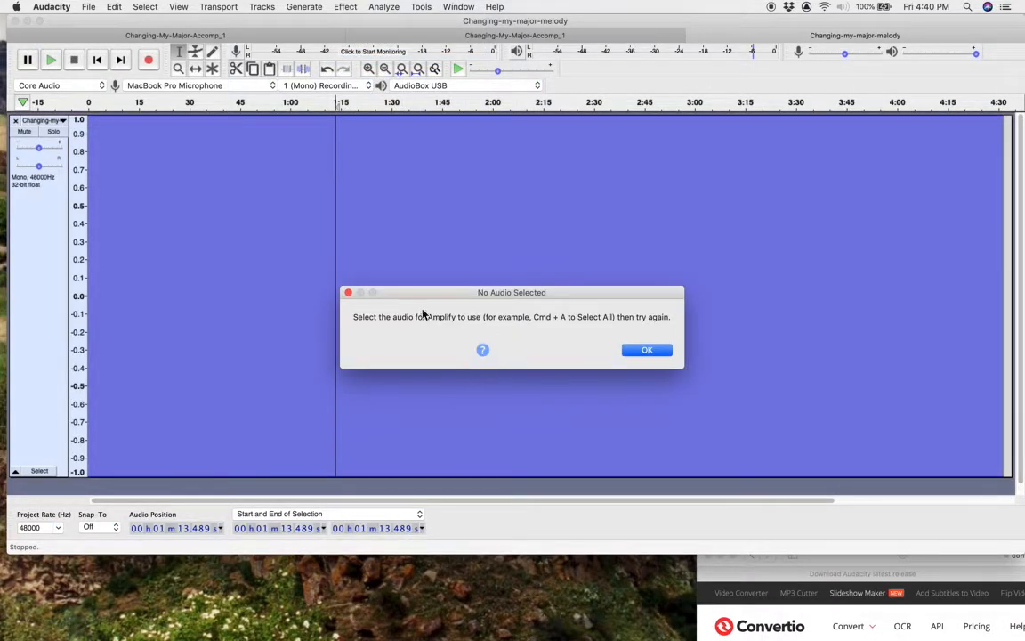
pyautogui.click(637, 352)
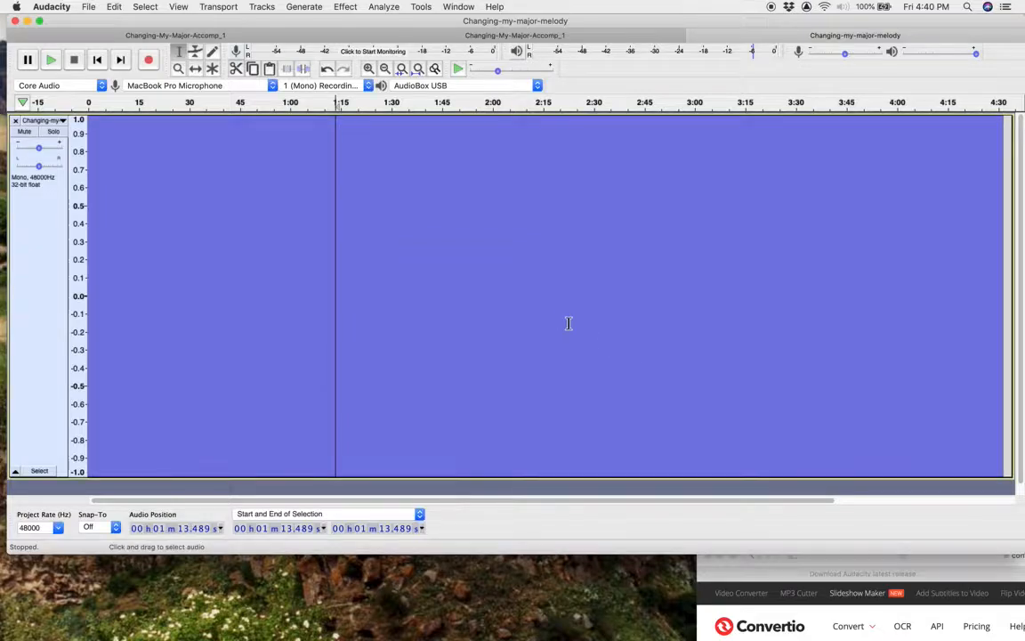
# Play short passages of the over-amplified melody from about 0:43 and 1:28, and undo the amplification
pyautogui.click(467, 304)
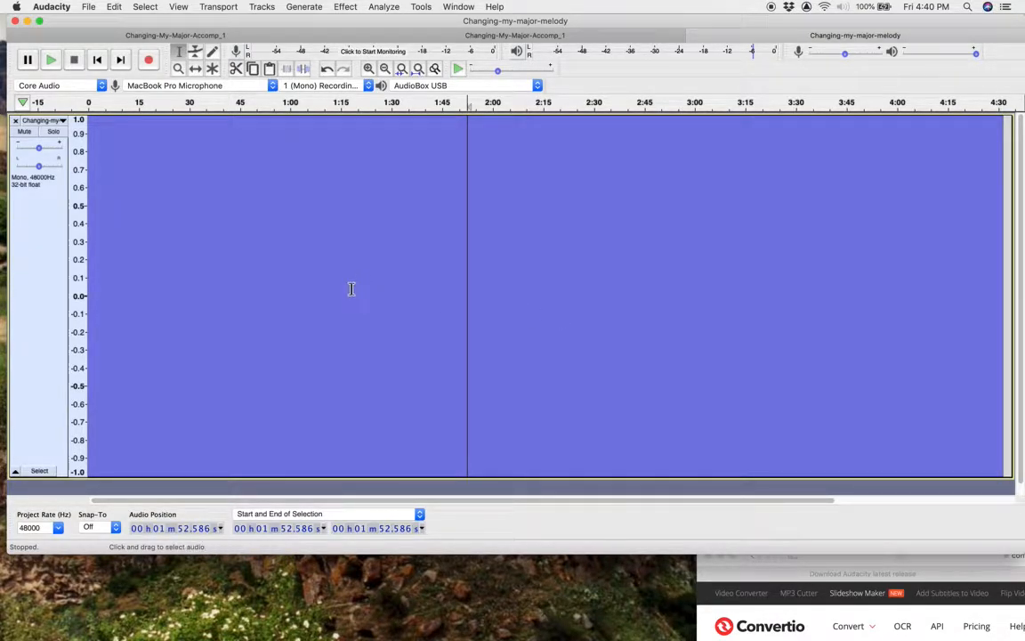
pyautogui.click(234, 275)
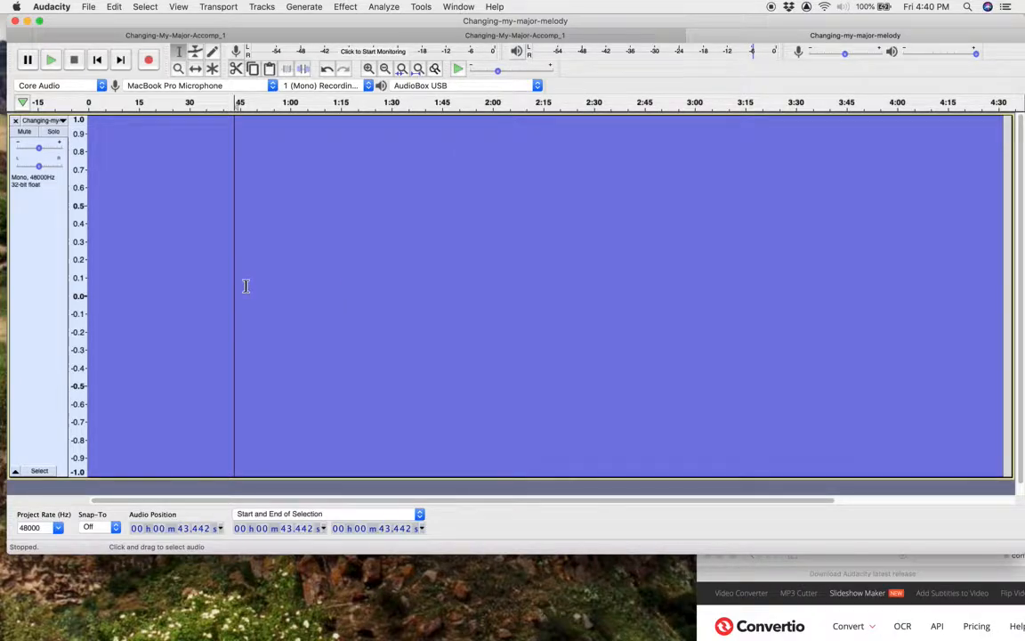
pyautogui.press('space')
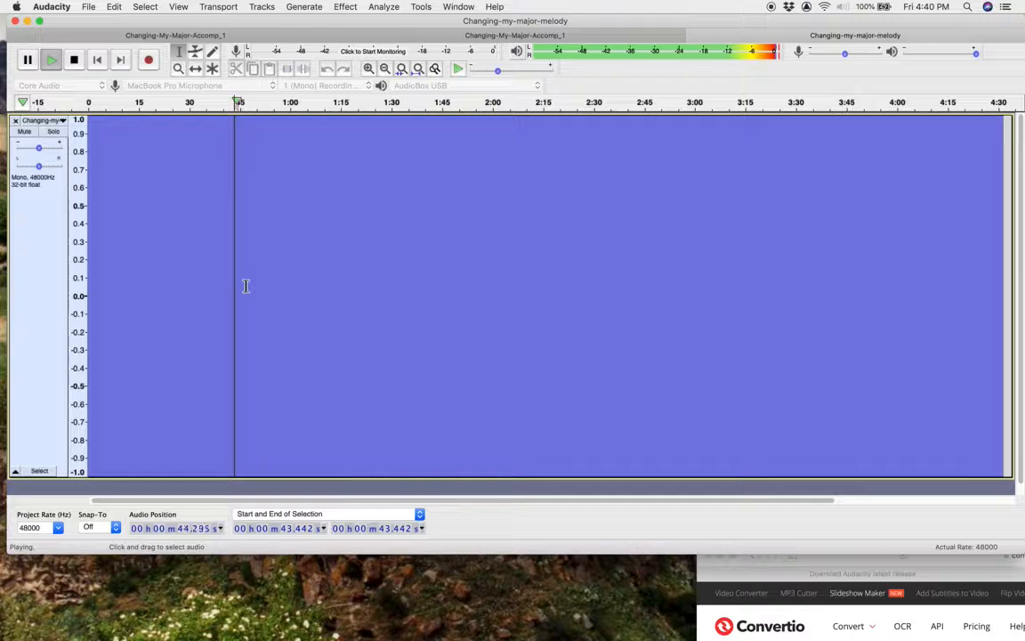
pyautogui.press('space')
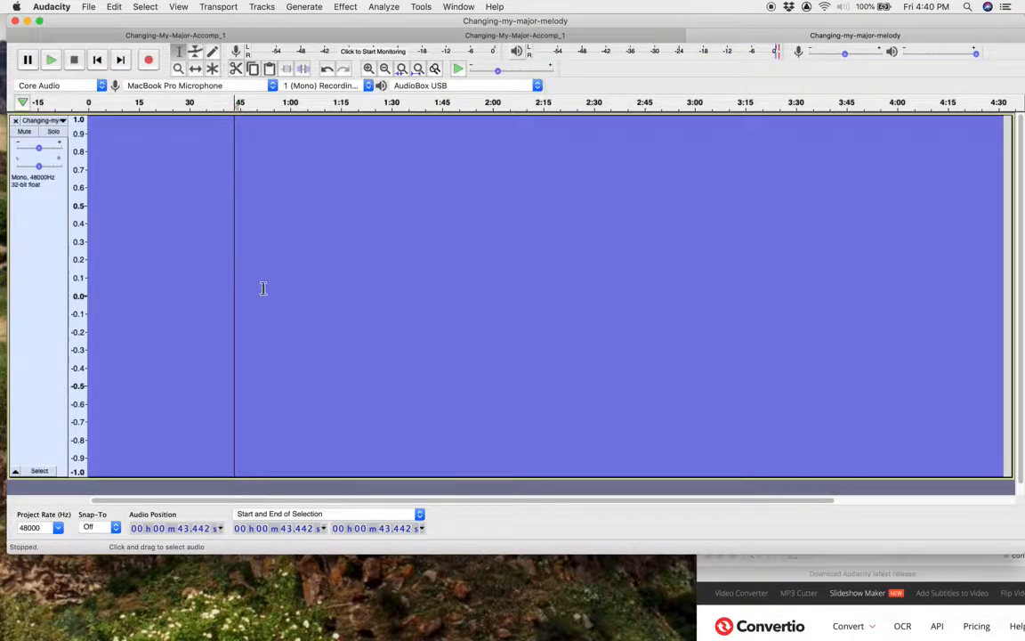
pyautogui.click(385, 325)
pyautogui.press('space')
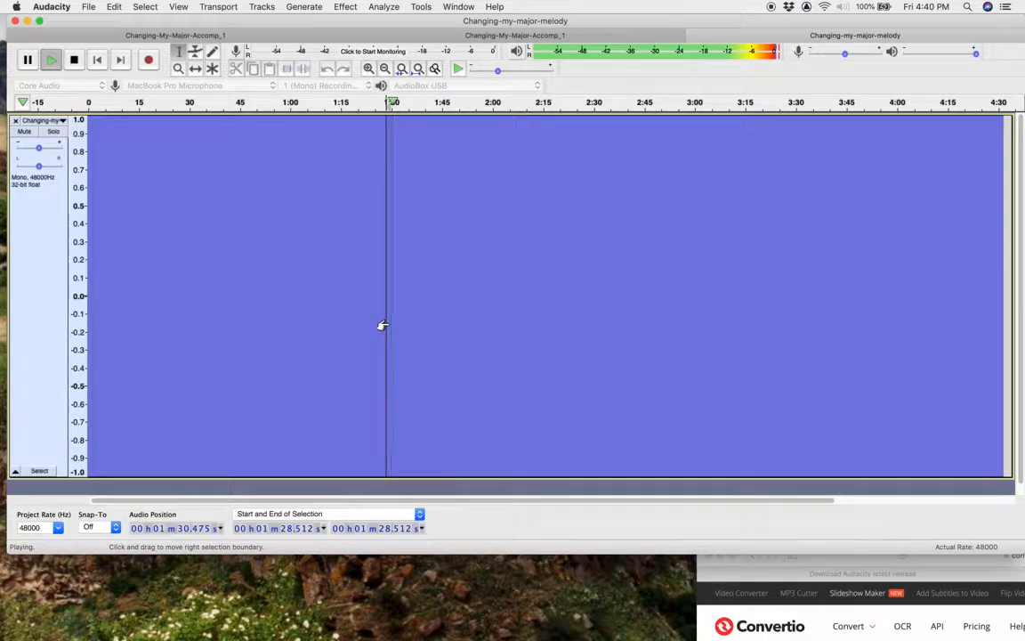
pyautogui.press('space')
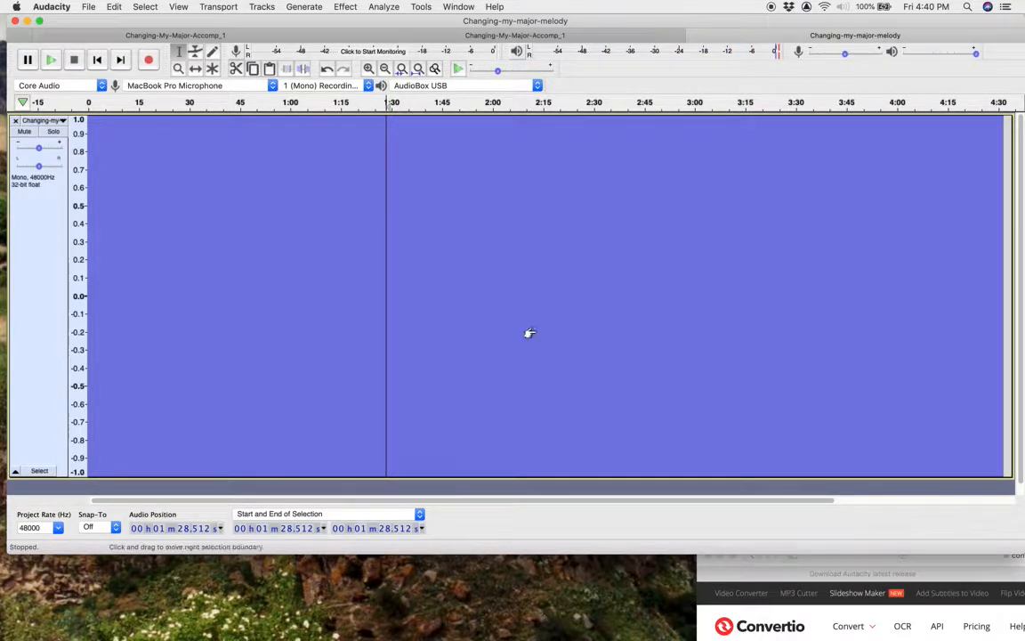
pyautogui.press('super+a')
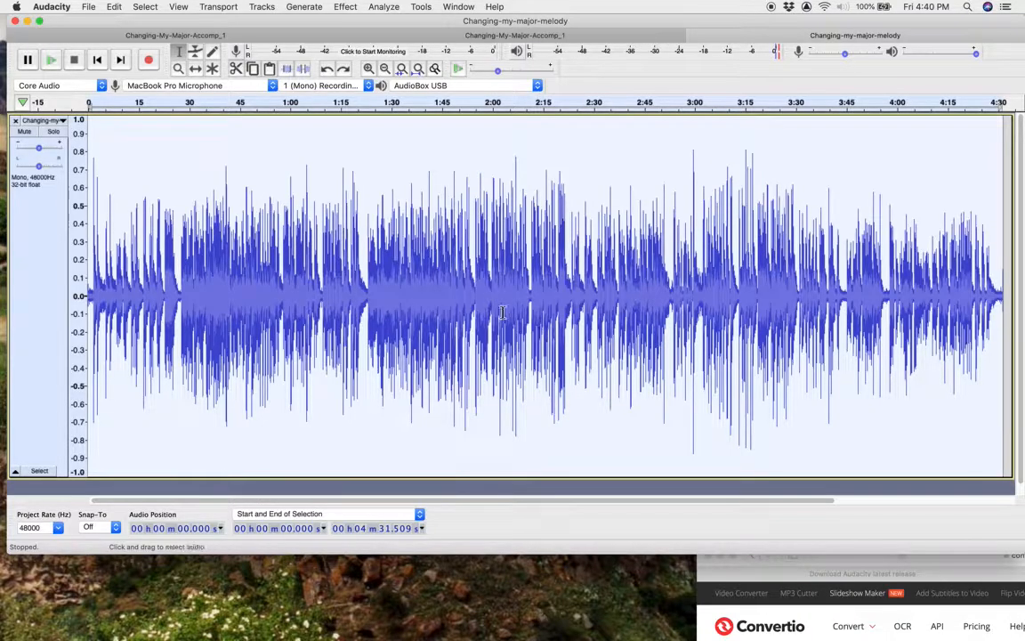
# Select the entire melody track and amplify it by about 1.1 dB without allowing clipping
pyautogui.click(911, 347)
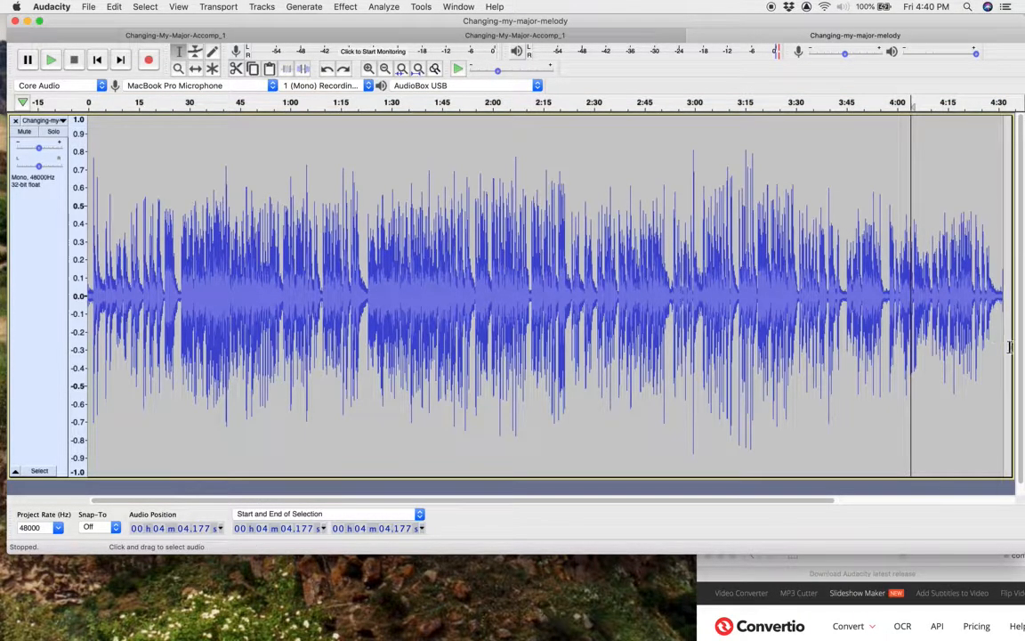
pyautogui.moveTo(1006, 347); pyautogui.dragTo(18, 338)
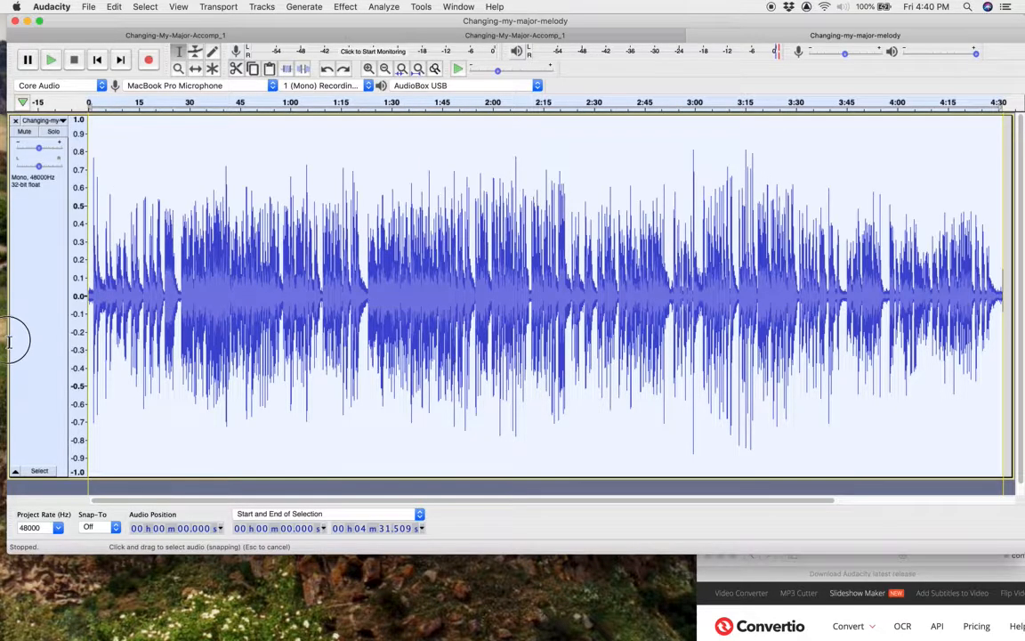
pyautogui.click(302, 7)
pyautogui.moveTo(346, 5)
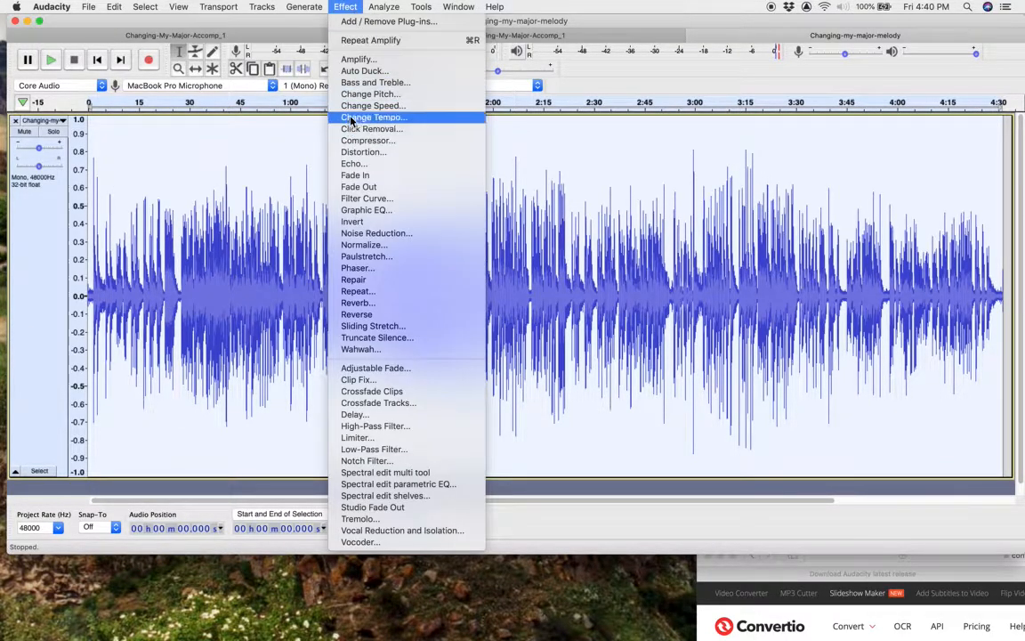
pyautogui.click(374, 59)
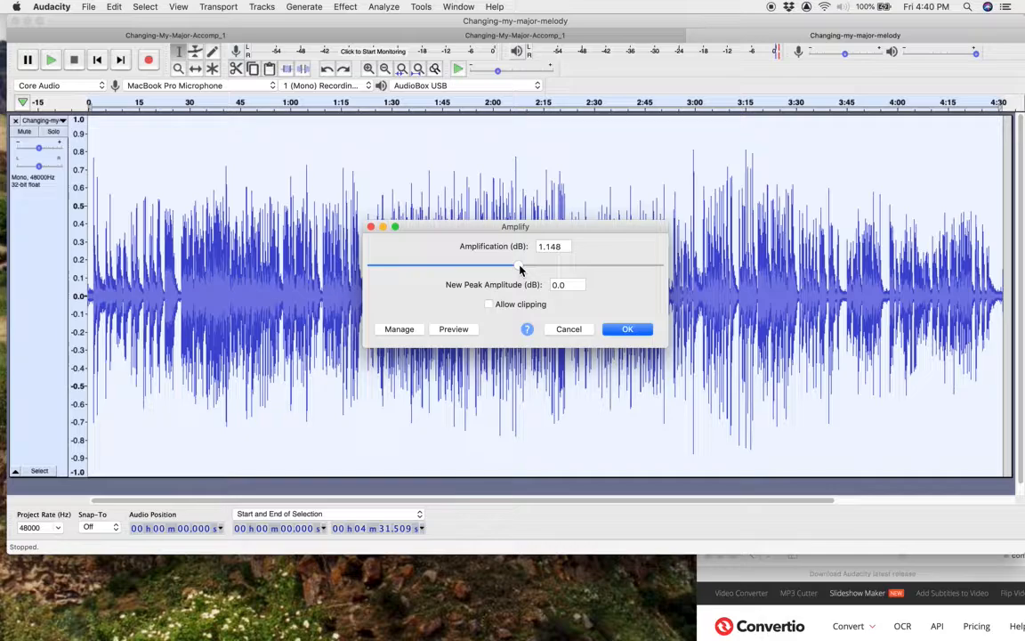
pyautogui.click(520, 267)
pyautogui.moveTo(521, 268); pyautogui.dragTo(521, 269)
pyautogui.click(623, 328)
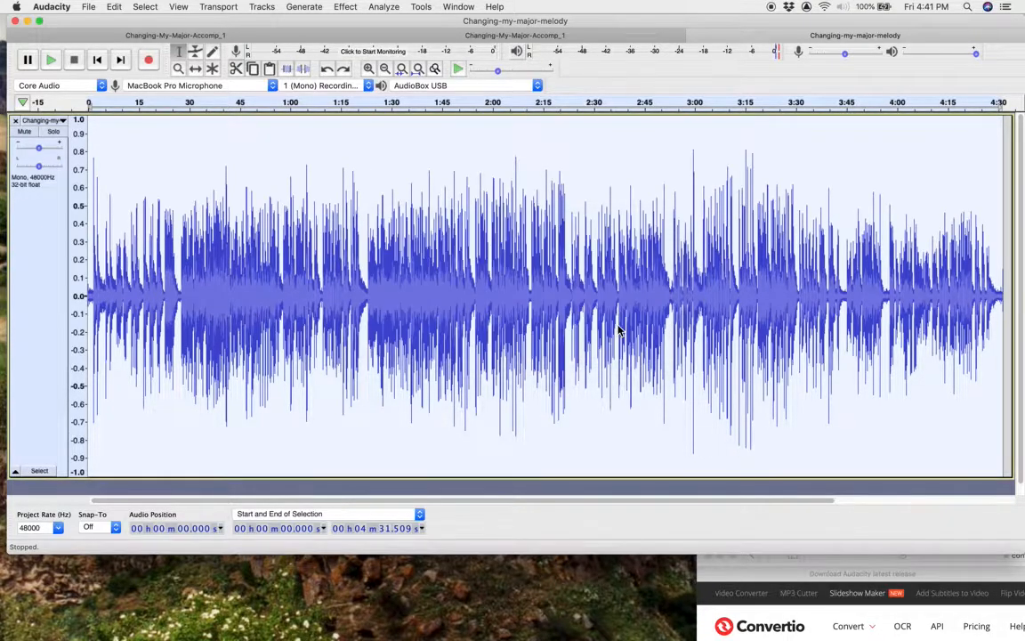
# Play short passages of the amplified melody from about 3:45 and 2:38 to check the playback level
pyautogui.click(848, 322)
pyautogui.press('space')
pyautogui.press('space')
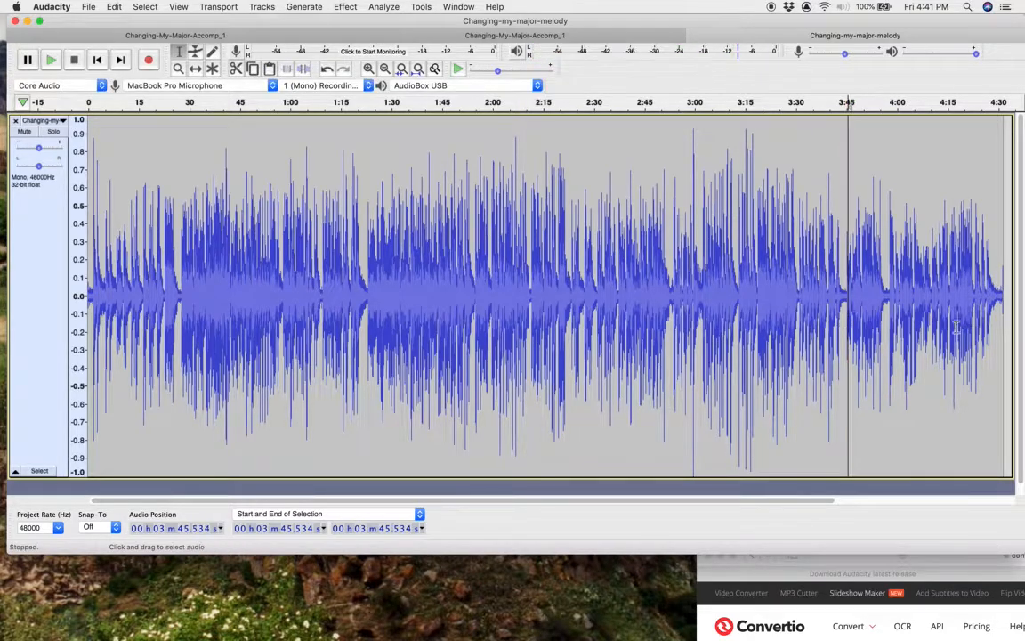
pyautogui.click(621, 343)
pyautogui.press('space')
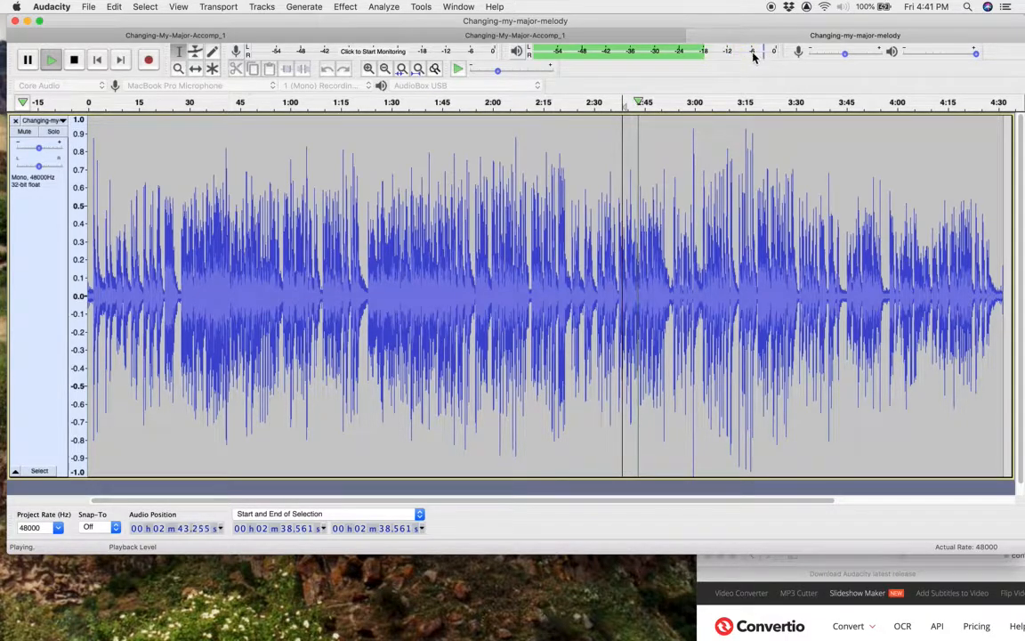
pyautogui.press('space')
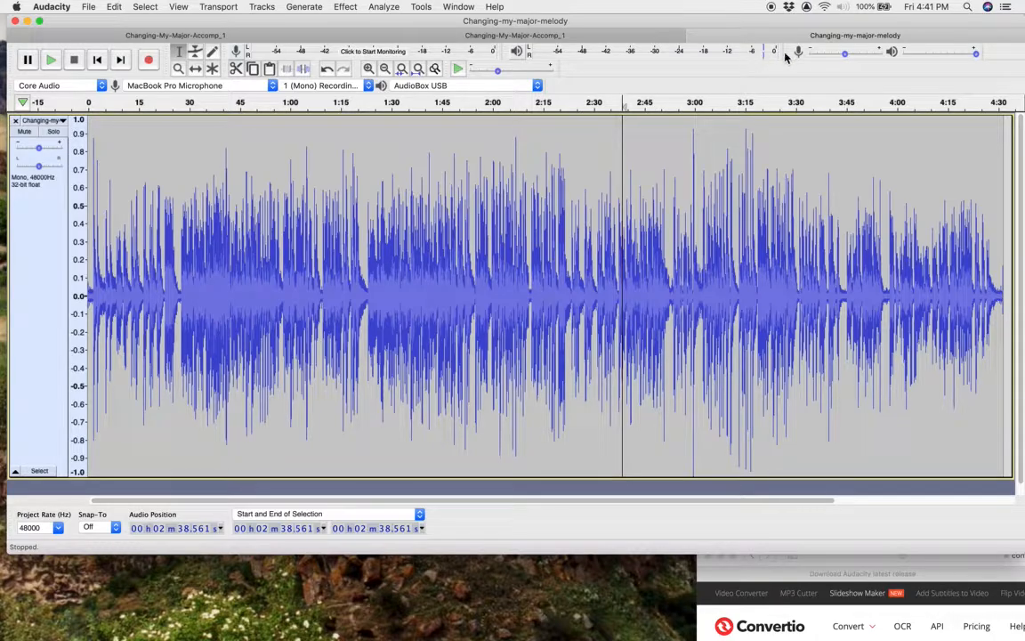
# Select the entire melody track and apply the Compressor with the ratio raised to 2.6:1, keeping make-up gain on
pyautogui.click(826, 388)
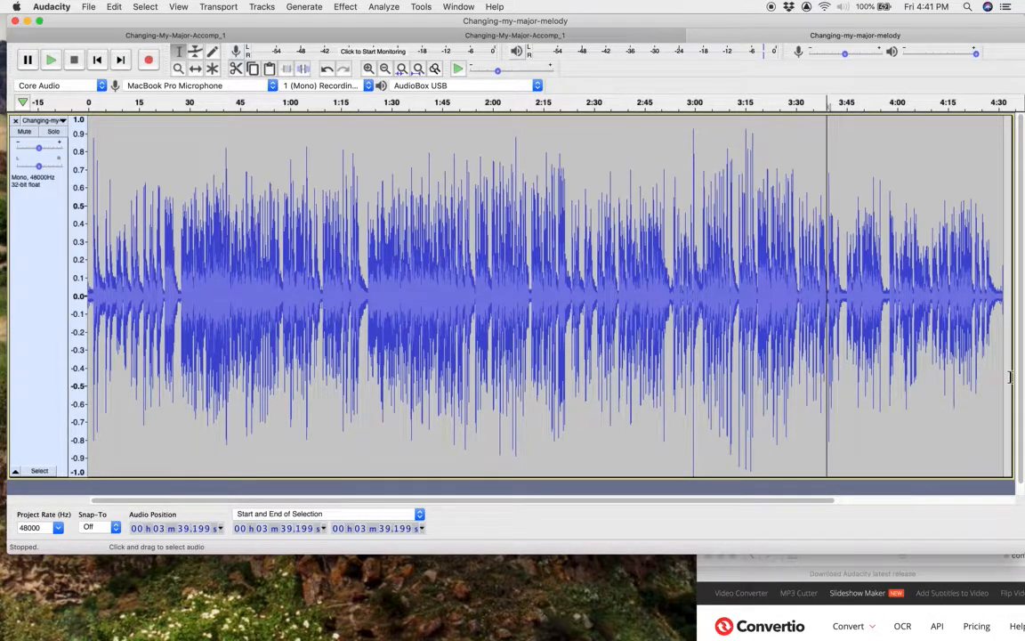
pyautogui.moveTo(1005, 386); pyautogui.dragTo(32, 384)
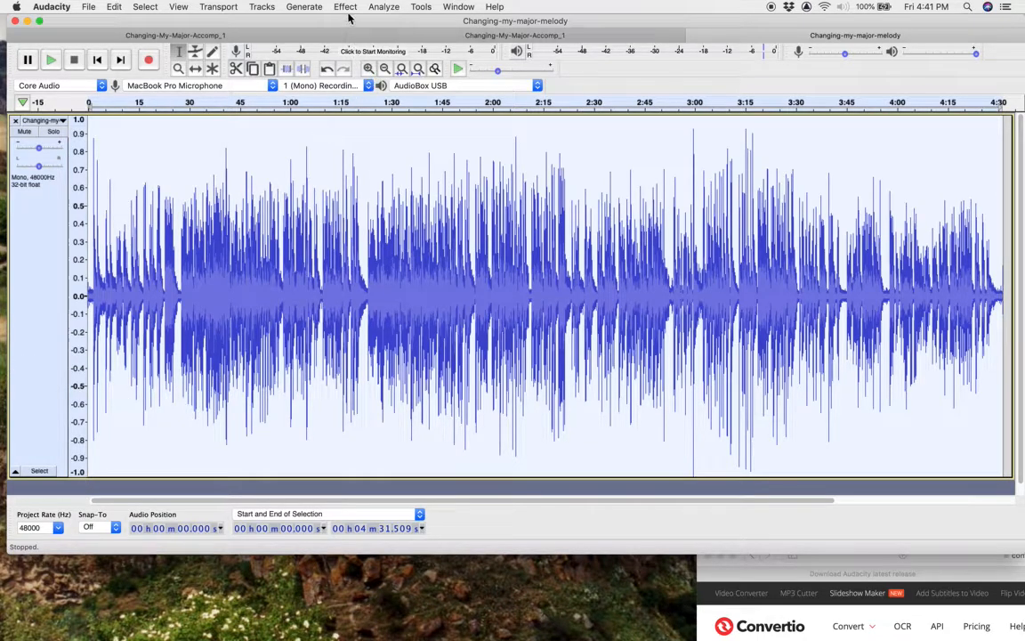
pyautogui.click(307, 7)
pyautogui.moveTo(345, 7)
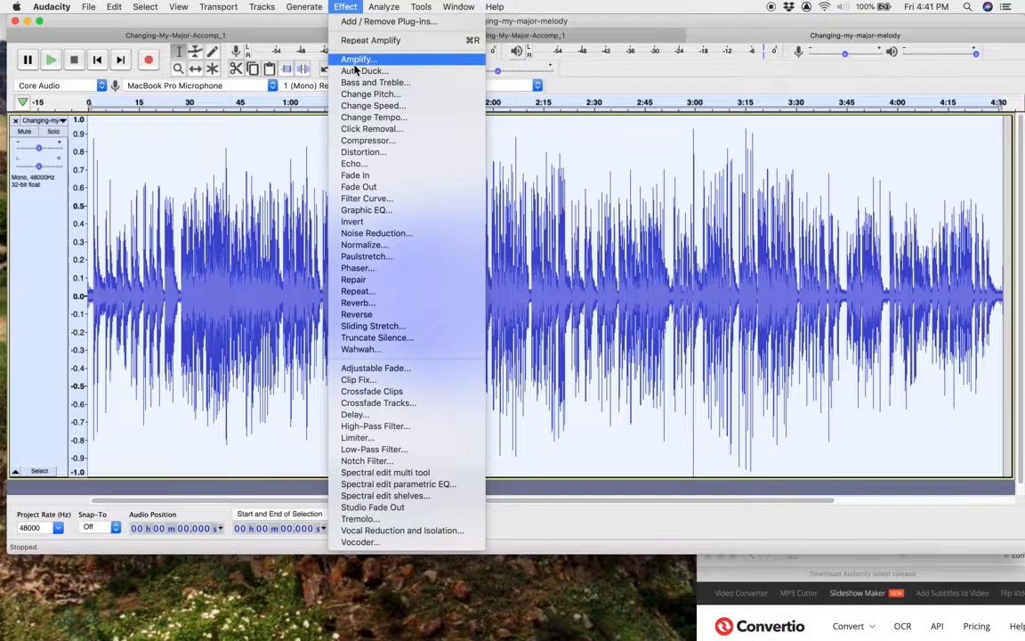
pyautogui.click(365, 140)
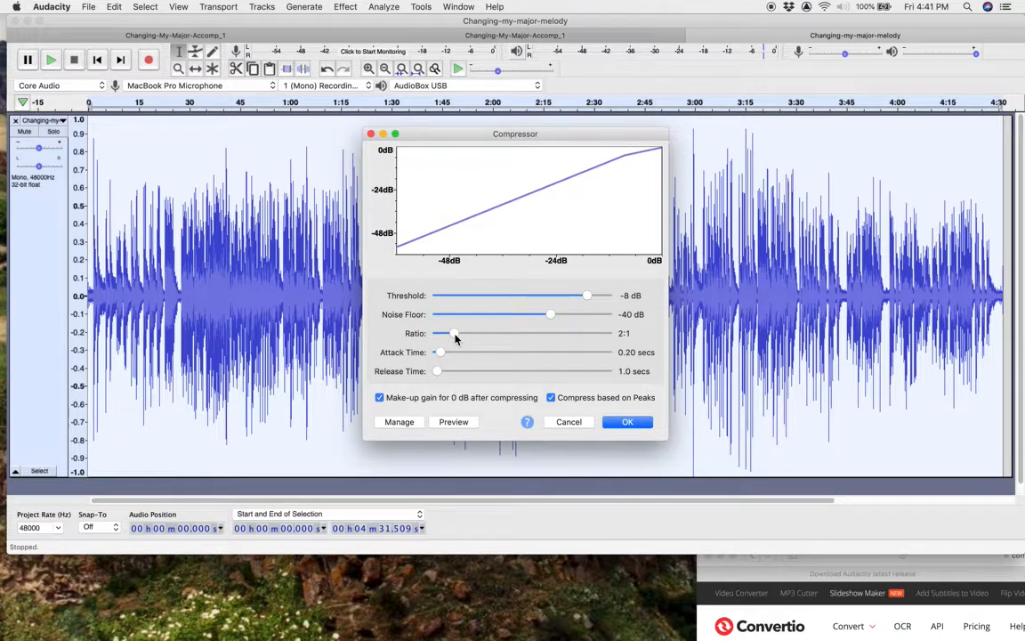
pyautogui.moveTo(454, 337); pyautogui.dragTo(468, 337)
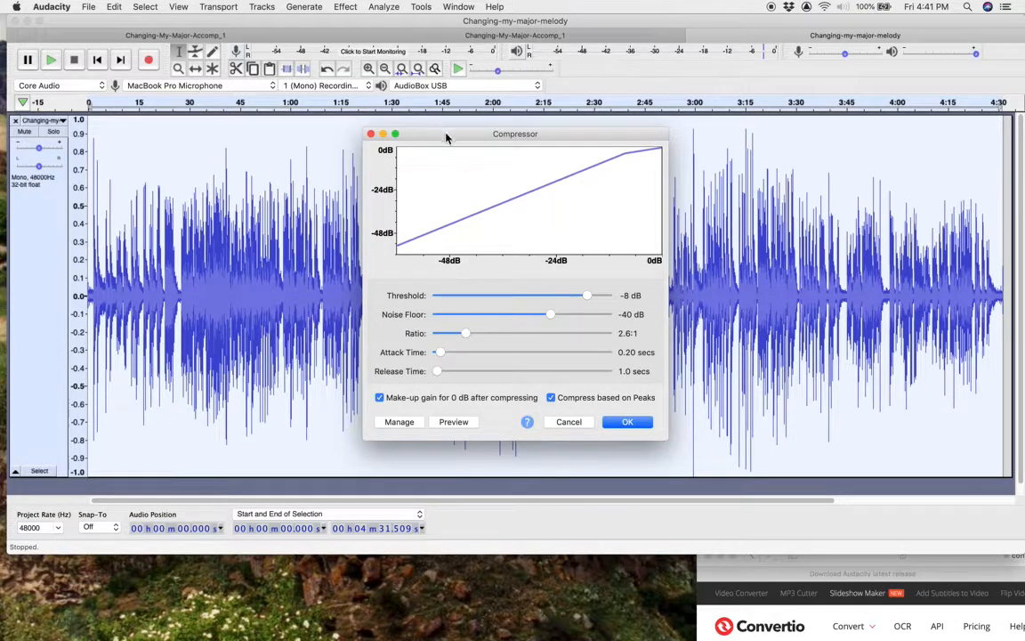
pyautogui.moveTo(449, 136); pyautogui.dragTo(676, 256)
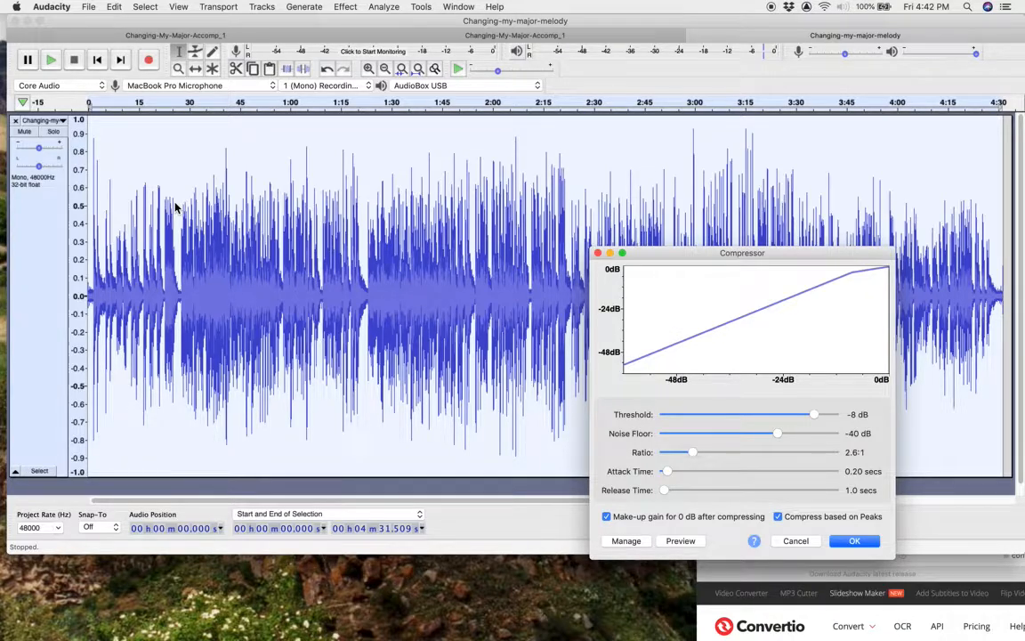
pyautogui.moveTo(666, 254); pyautogui.dragTo(494, 287)
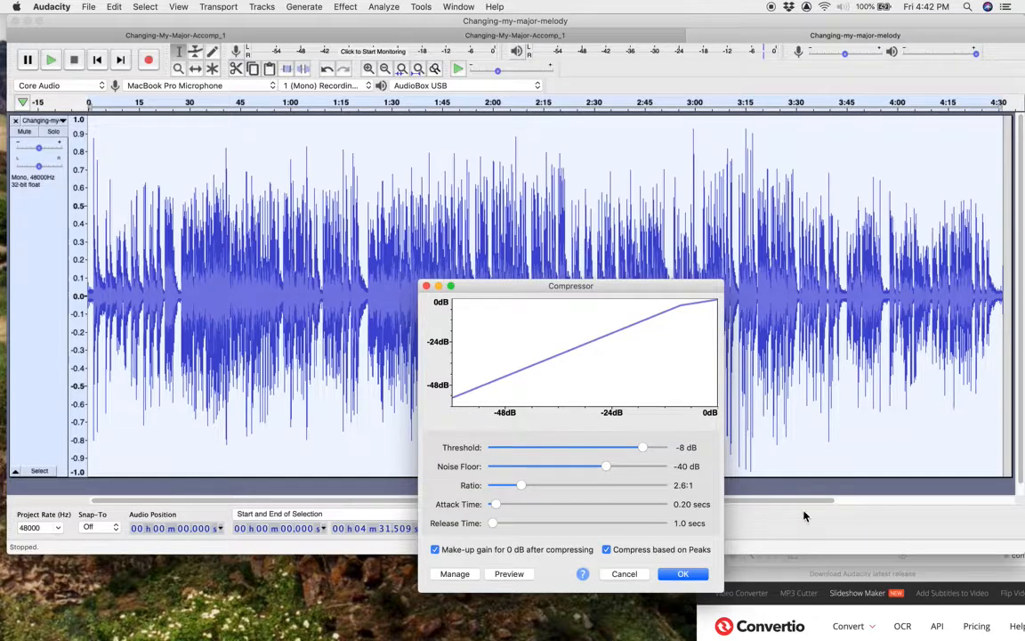
pyautogui.click(683, 573)
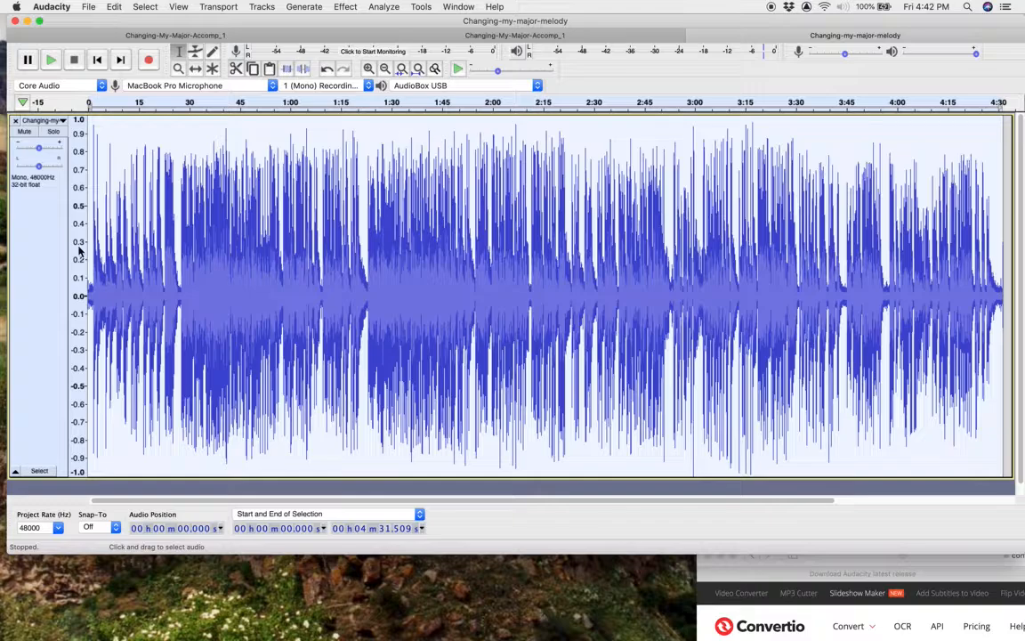
# Play a short passage of the compressed melody from about 1:22 to check its level
pyautogui.click(367, 329)
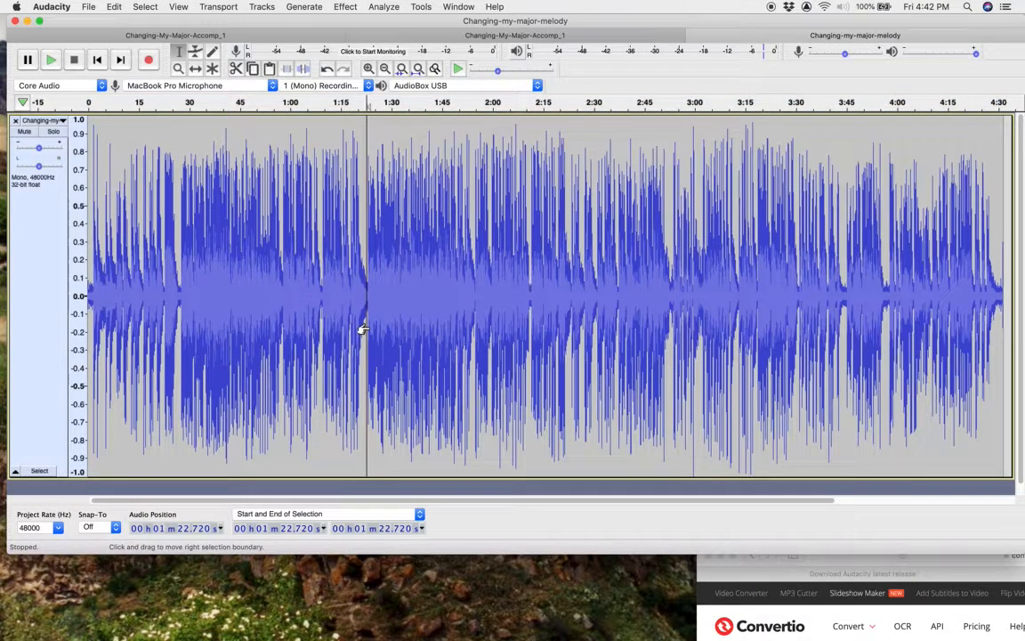
pyautogui.press('space')
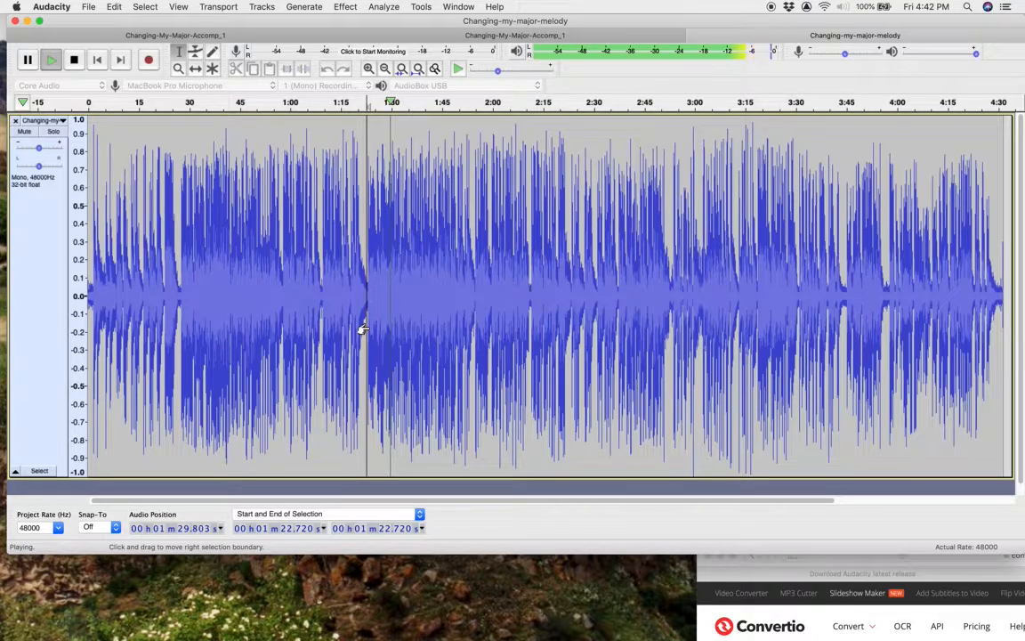
pyautogui.press('space')
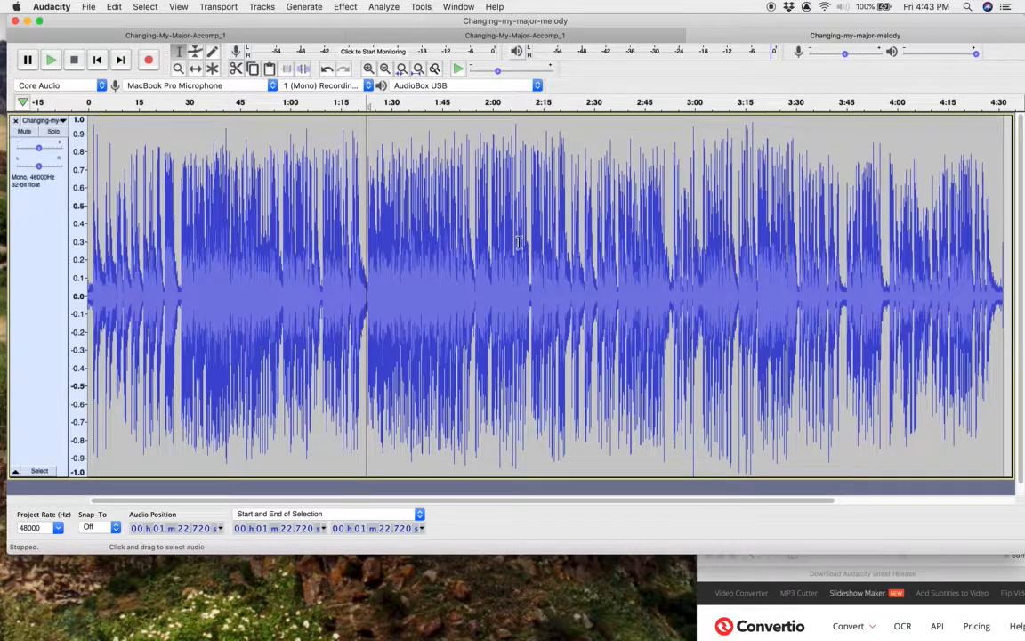
pyautogui.click(345, 6)
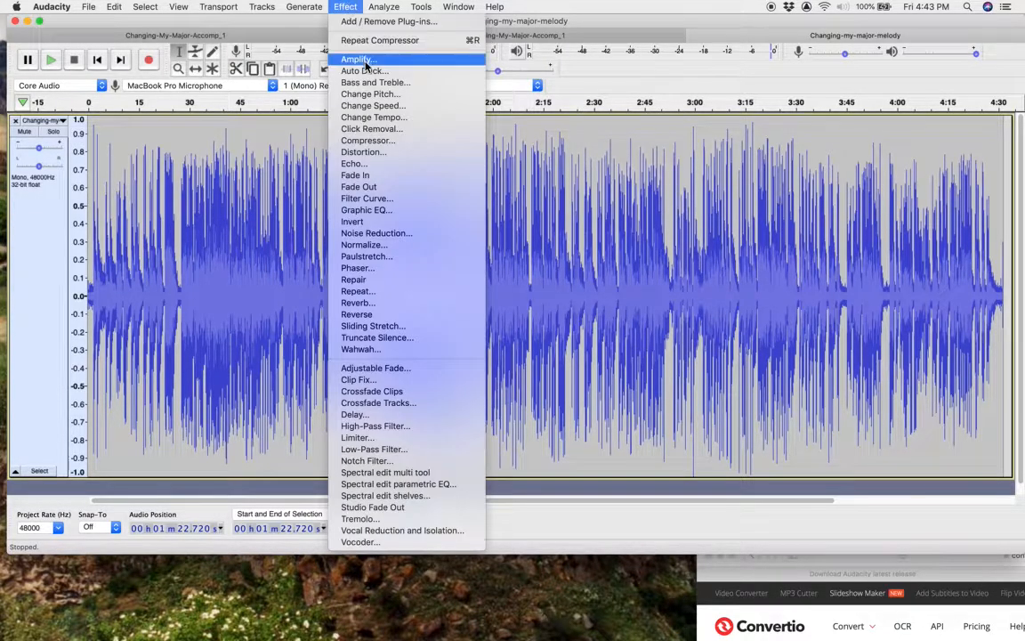
pyautogui.click(351, 9)
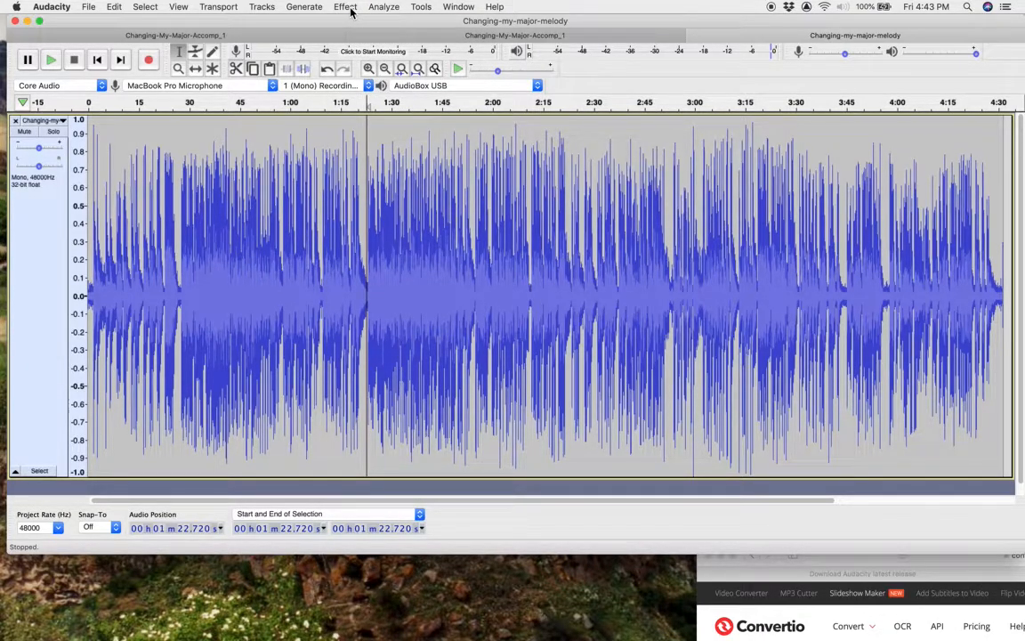
pyautogui.click(346, 7)
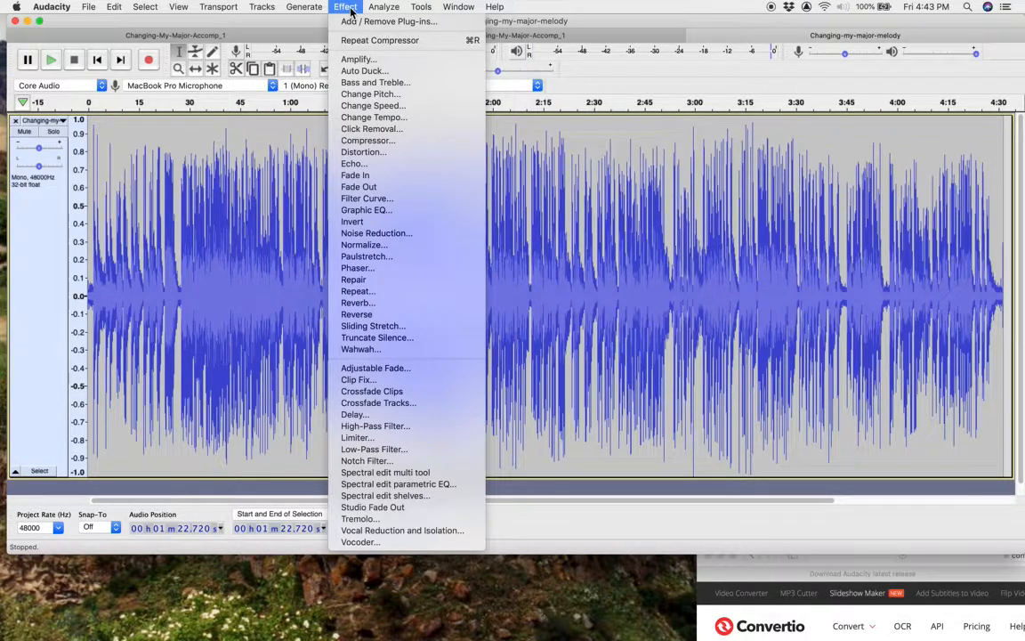
pyautogui.click(318, 8)
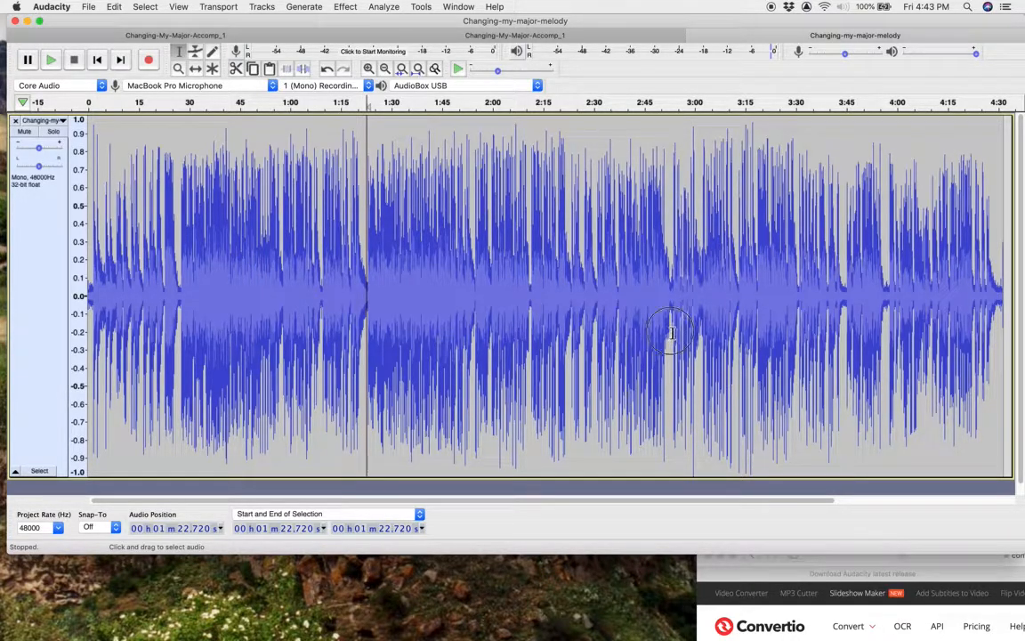
# Play a short passage of the compressed melody from about 2:52
pyautogui.click(671, 333)
pyautogui.press('space')
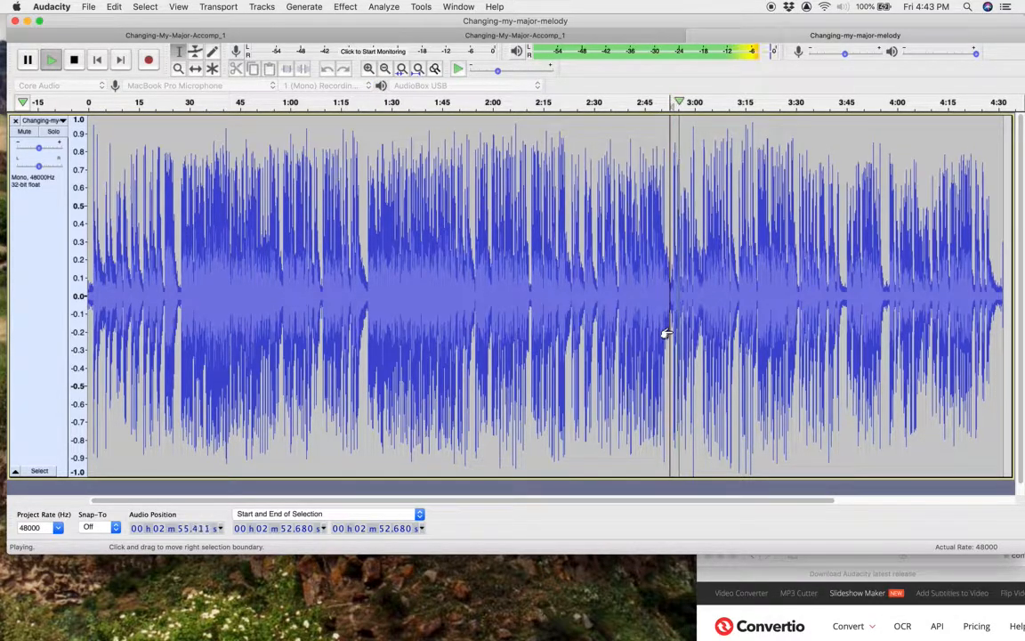
pyautogui.press('space')
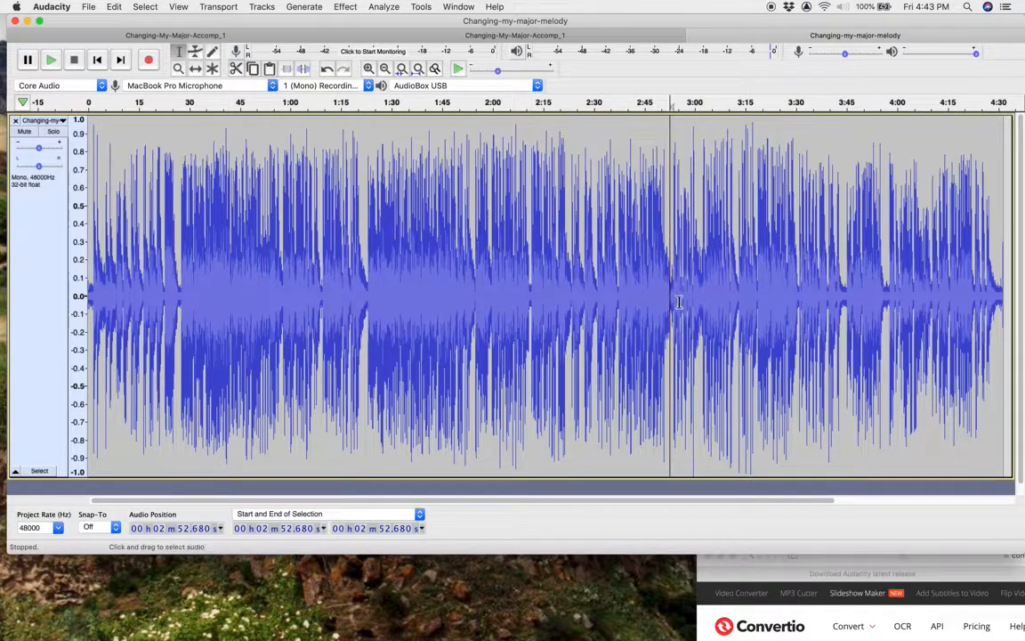
# Zoom in on the melody between about 2:51 and 3:01 and play it from about 2:49
pyautogui.moveTo(668, 330); pyautogui.dragTo(696, 332)
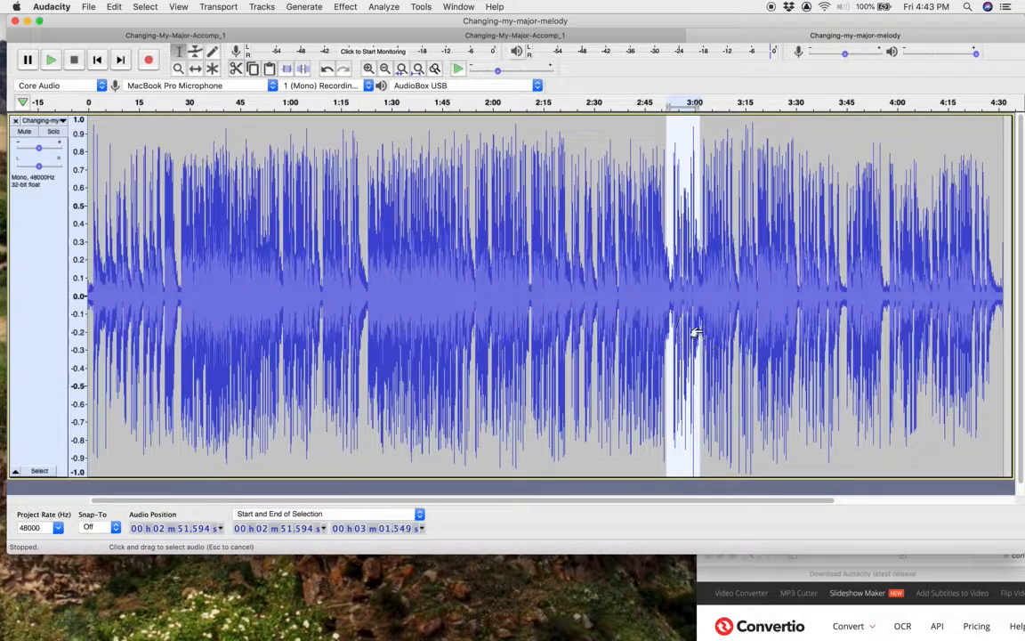
pyautogui.click(367, 69)
pyautogui.click(366, 69)
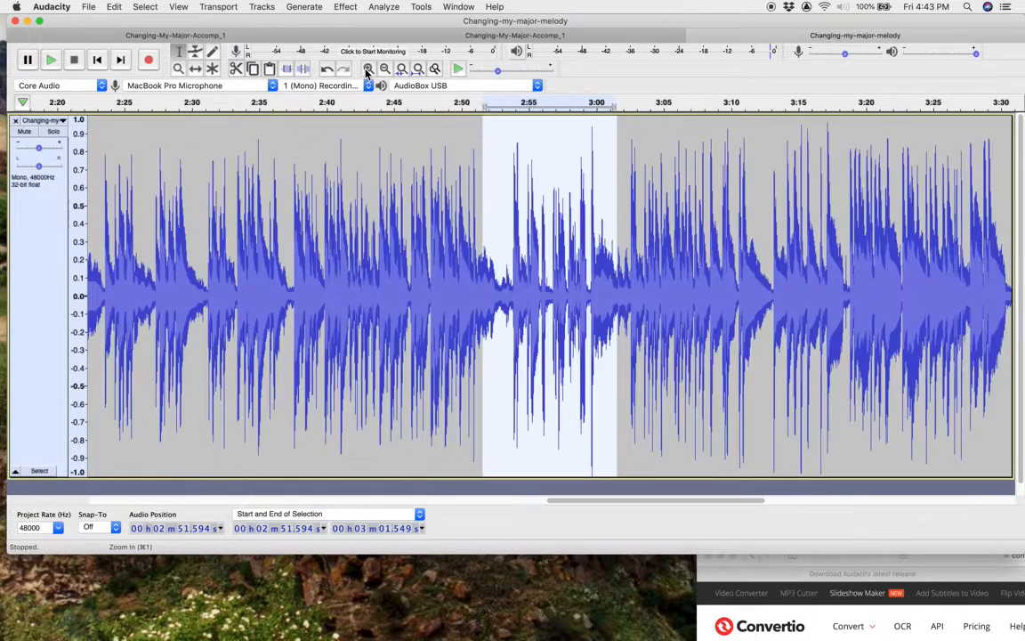
pyautogui.click(366, 69)
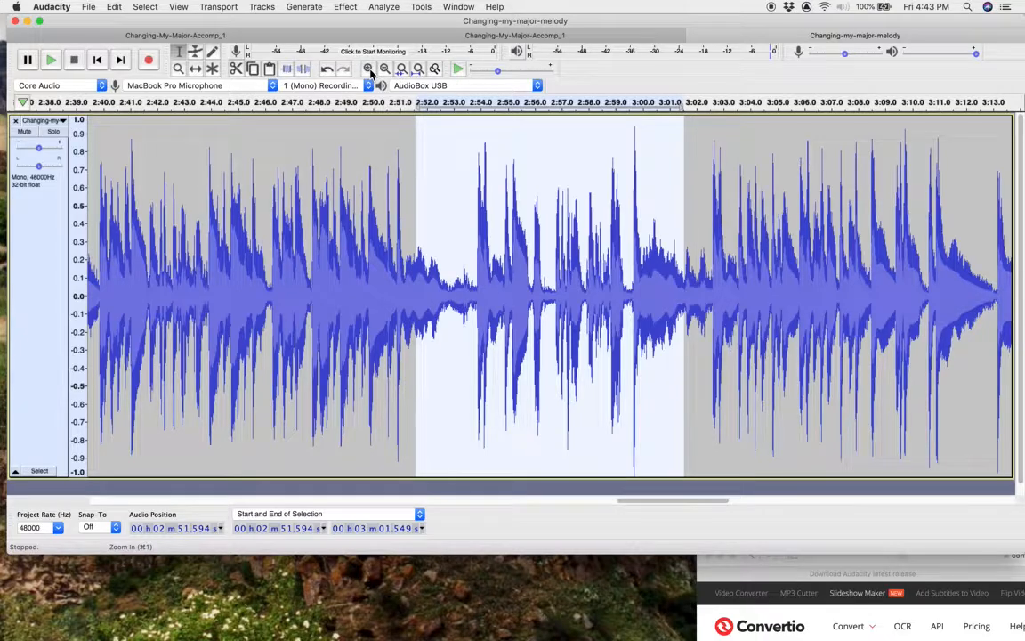
pyautogui.click(345, 278)
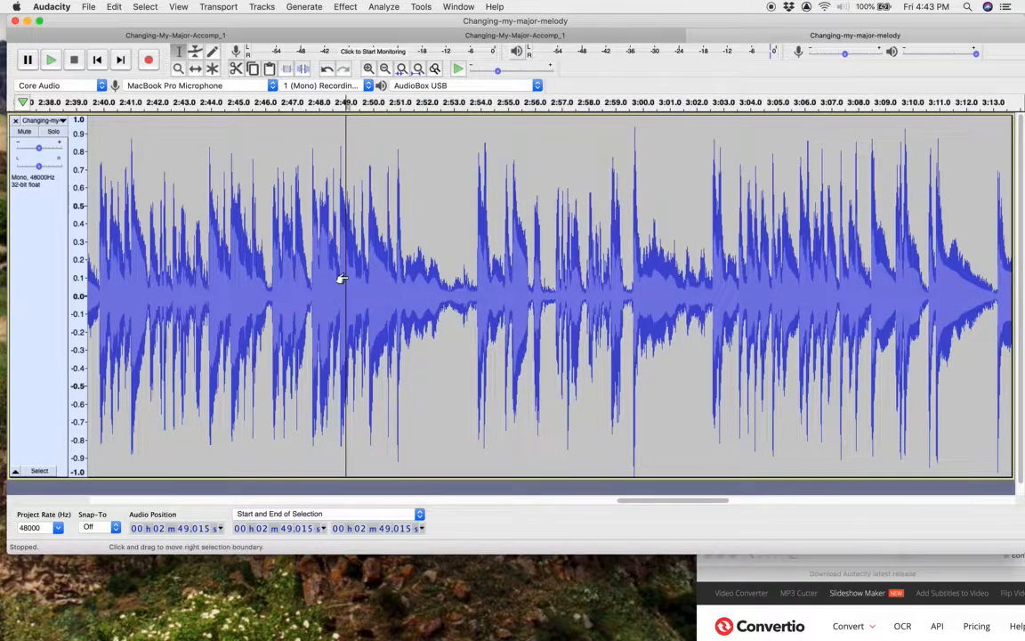
pyautogui.press('space')
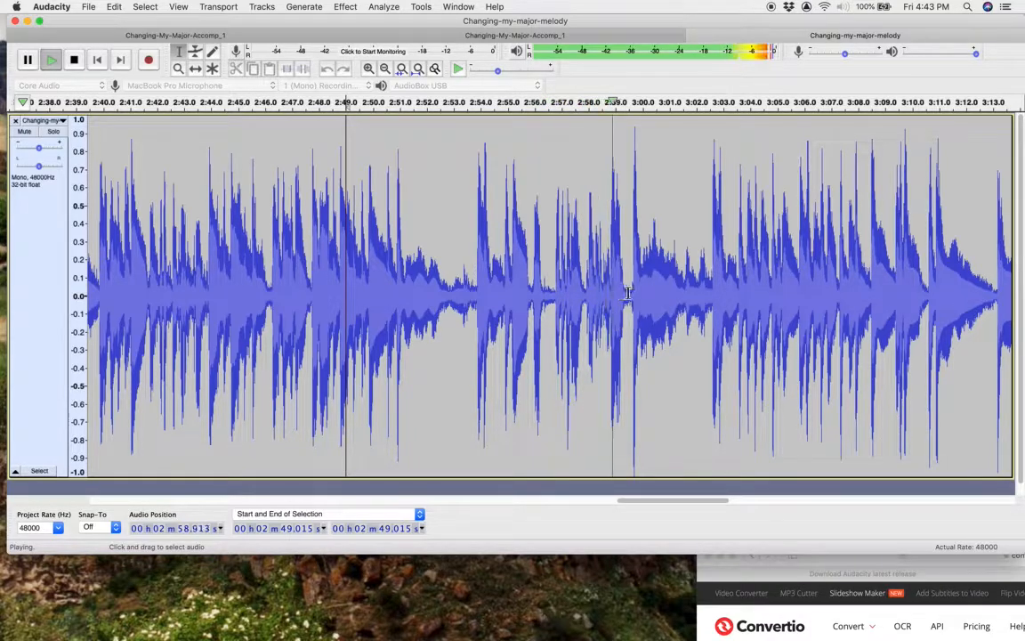
pyautogui.press('space')
# Play brief snippets of the melody from about 3:02.7 and 2:53.9 to compare their loudness
pyautogui.click(715, 296)
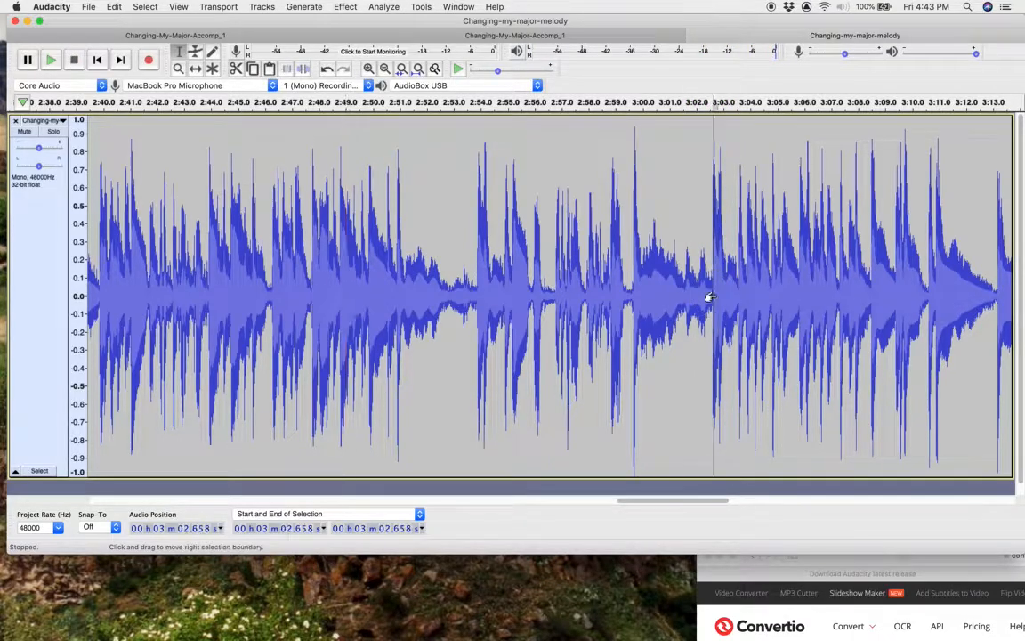
pyautogui.press('space')
pyautogui.press('space')
pyautogui.click(478, 319)
pyautogui.press('space')
pyautogui.press('space')
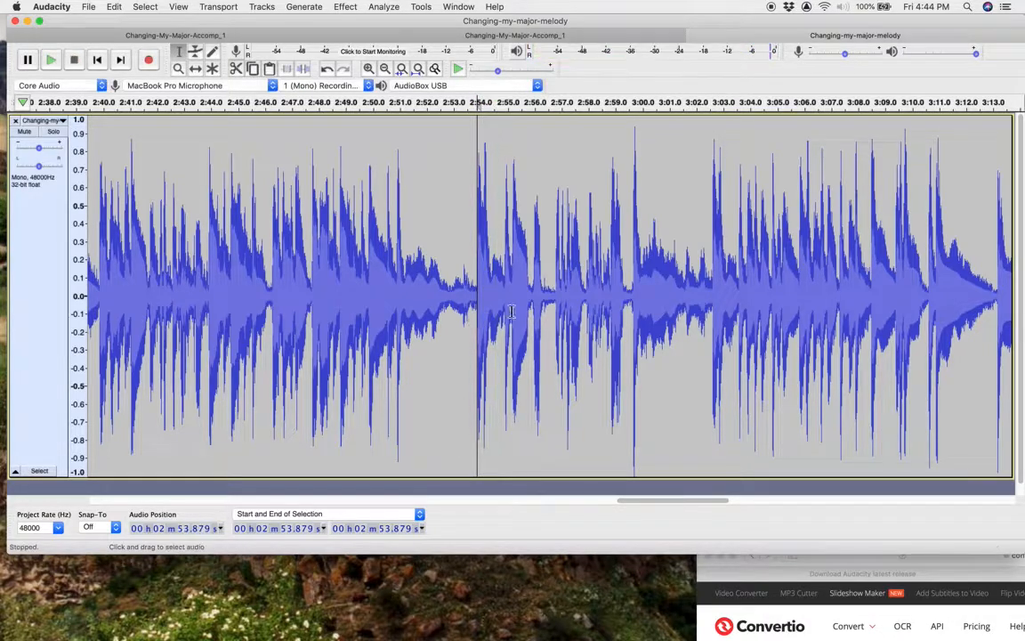
# Examine the peaks near 3:02.7, 3:10.9 and 3:13.2, and play a short passage from about 3:11
pyautogui.click(715, 146)
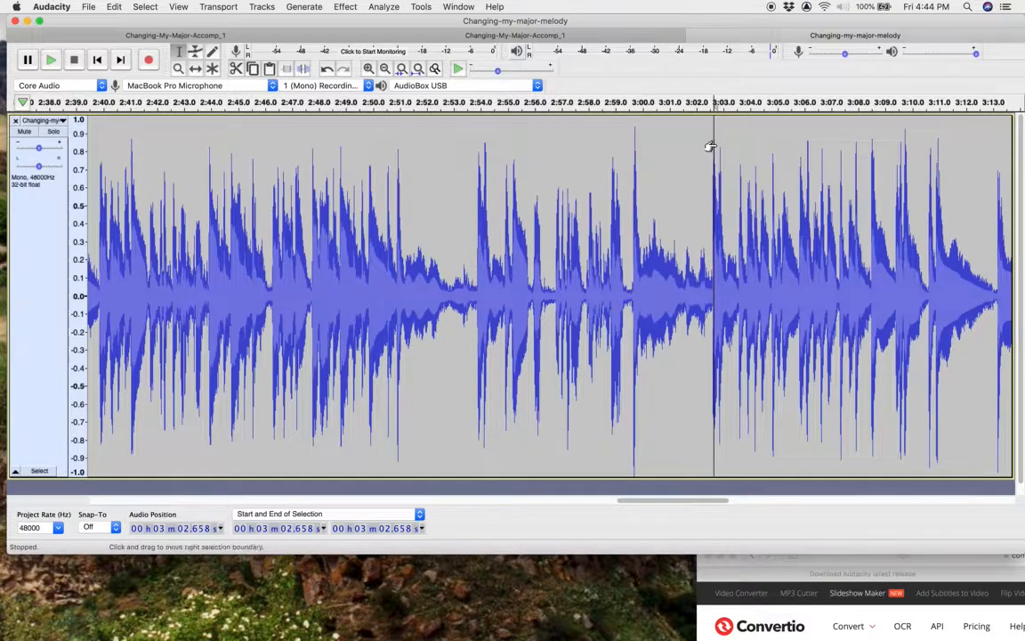
pyautogui.click(936, 145)
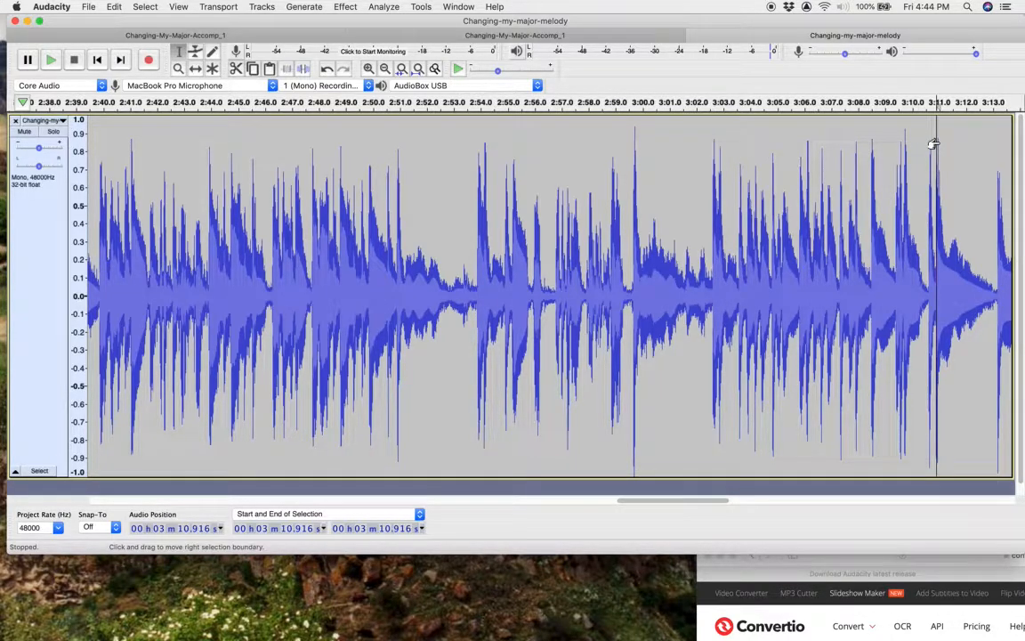
pyautogui.click(999, 192)
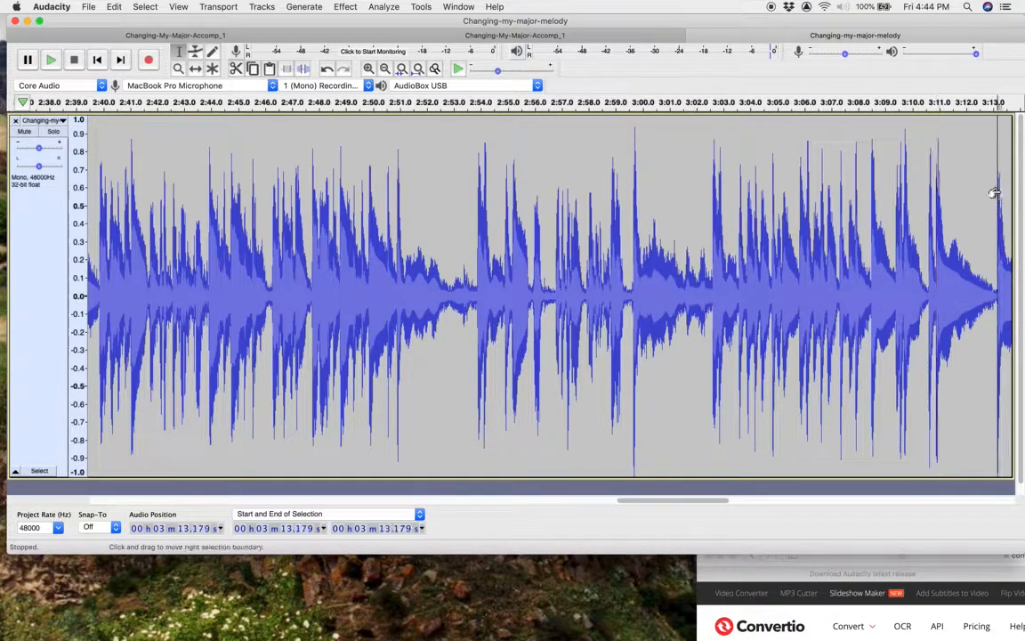
pyautogui.click(936, 276)
pyautogui.press('space')
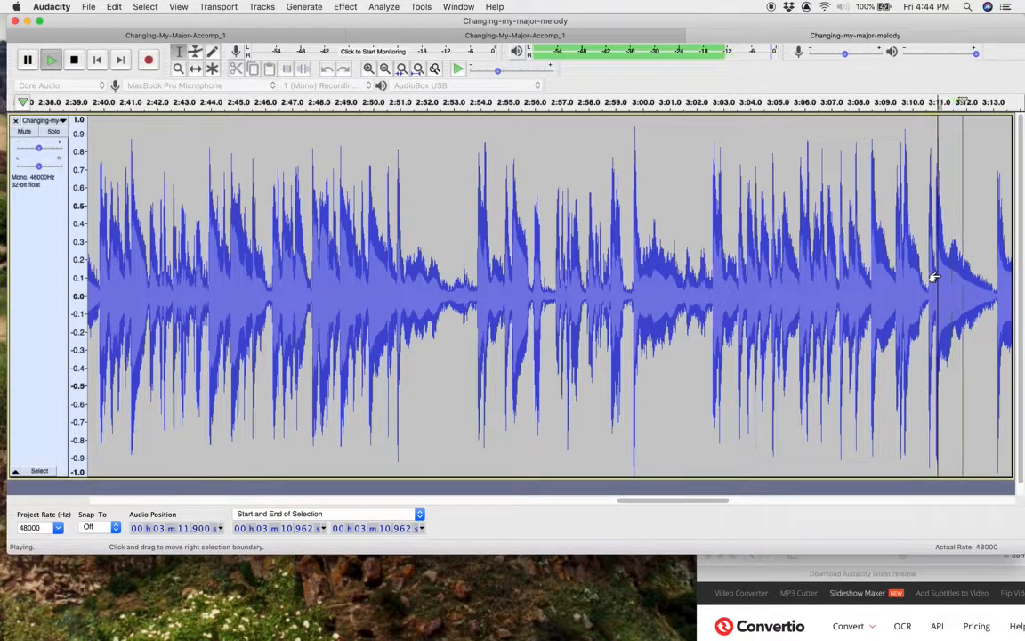
pyautogui.press('space')
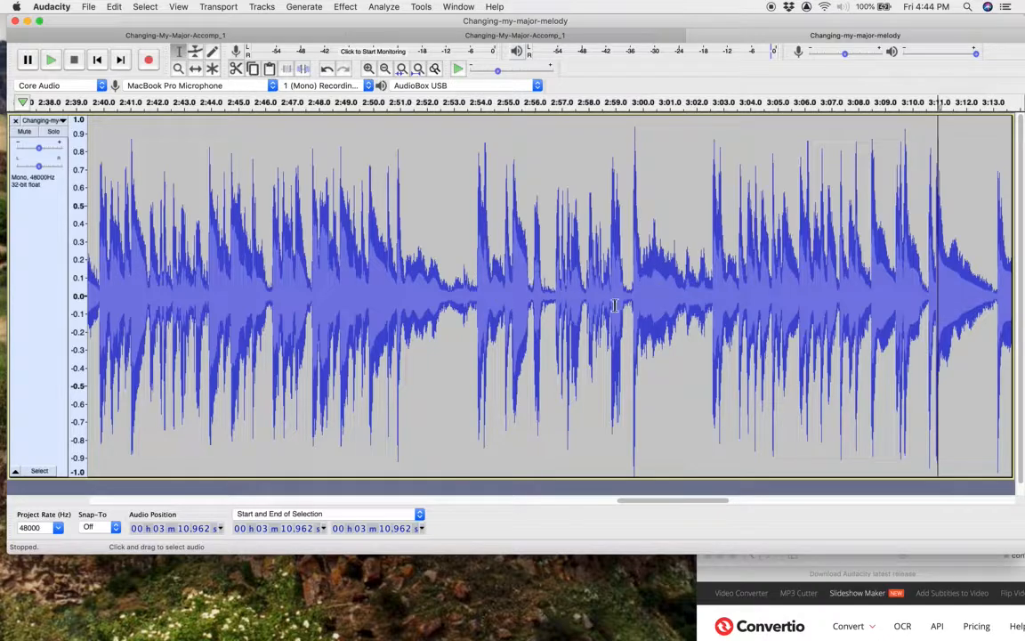
# Play snippets from about 2:53 and 3:02.4 to locate the start and end of the quieter phrase
pyautogui.click(454, 316)
pyautogui.press('space')
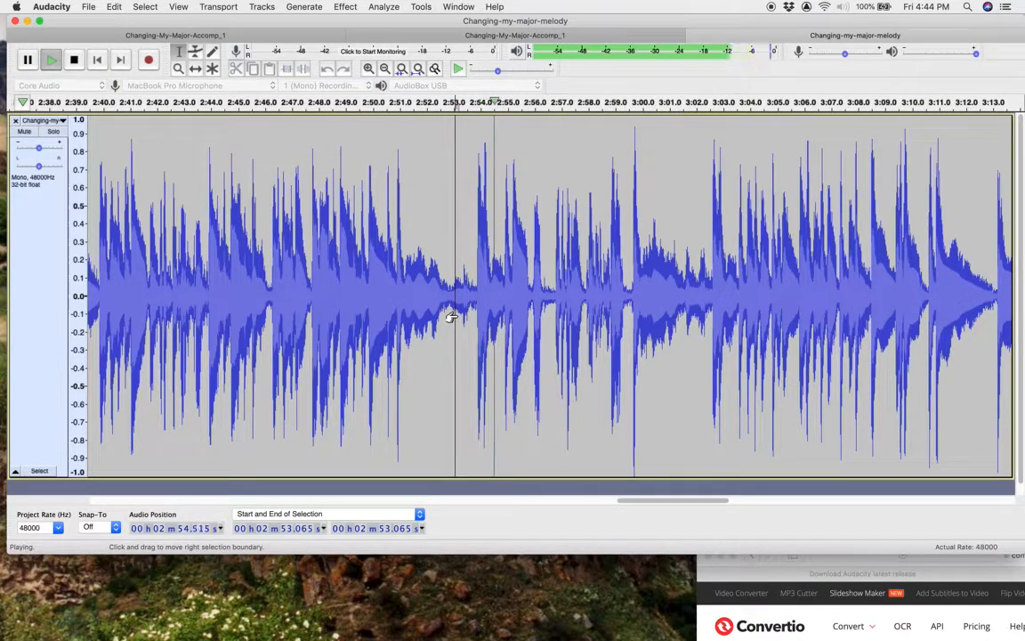
pyautogui.press('space')
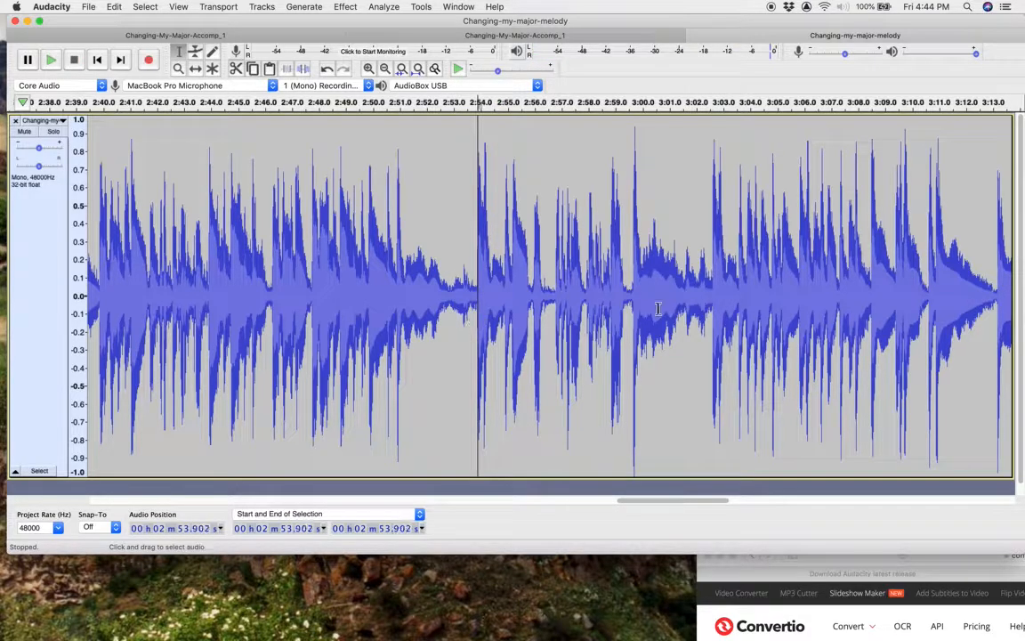
pyautogui.click(708, 310)
pyautogui.press('space')
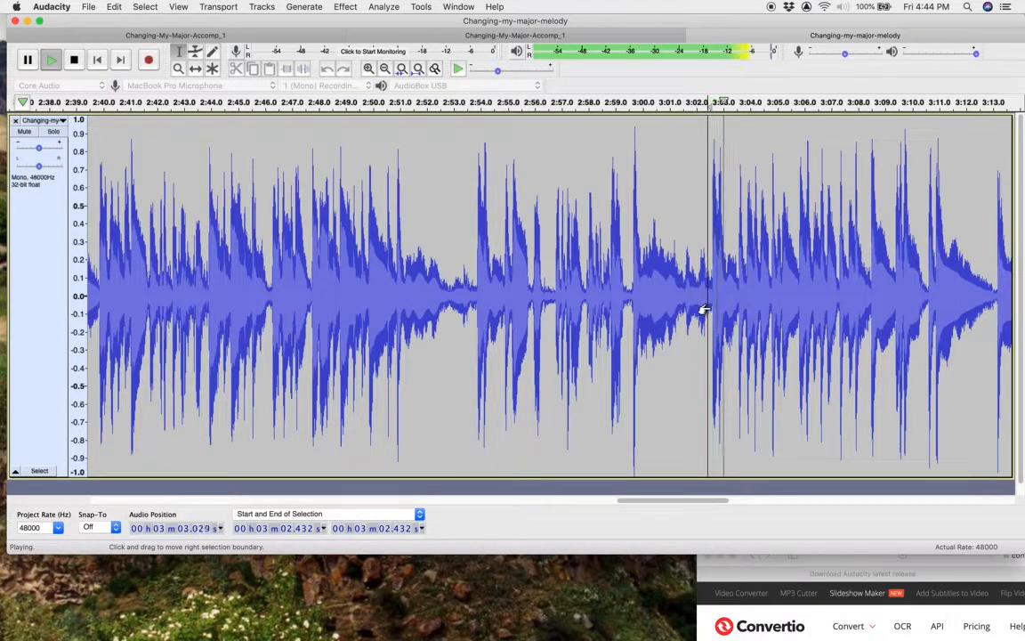
pyautogui.press('space')
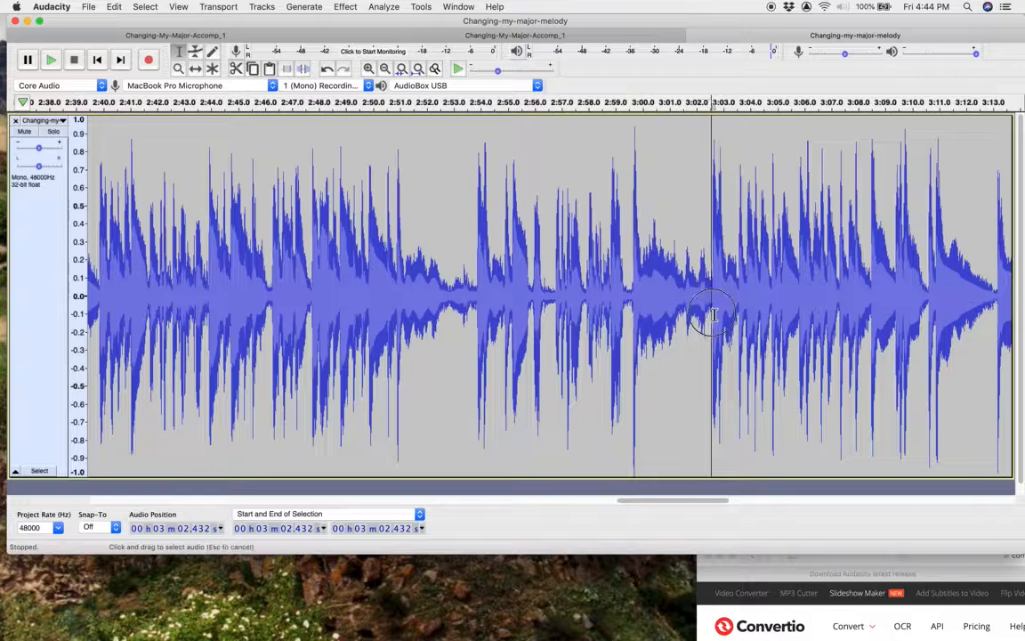
# Delete the melody passage between about 2:53.811 and 3:02.567
pyautogui.click(714, 151)
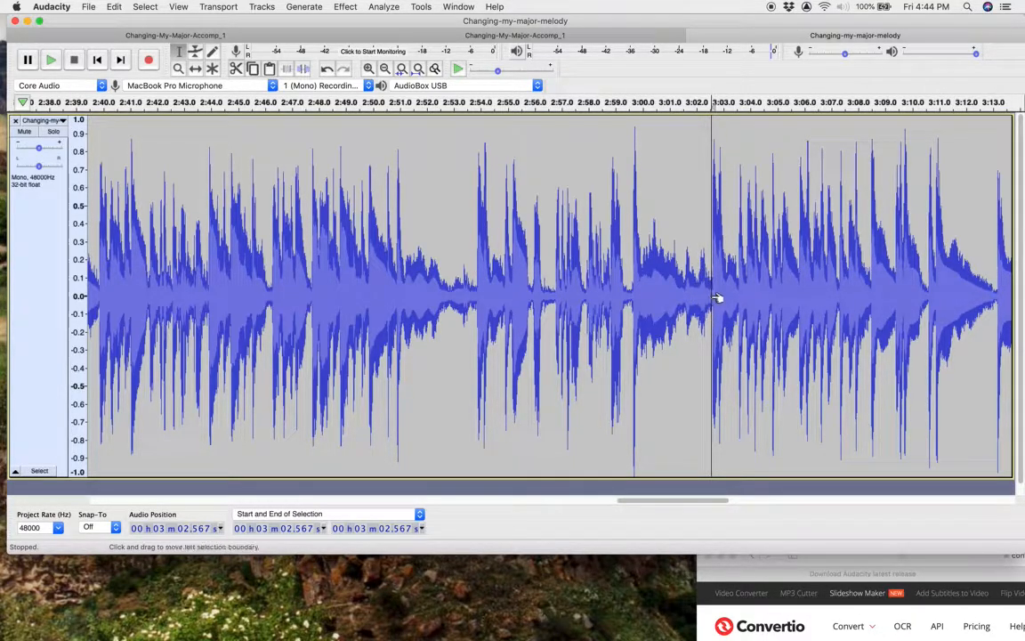
pyautogui.moveTo(717, 298); pyautogui.dragTo(478, 298)
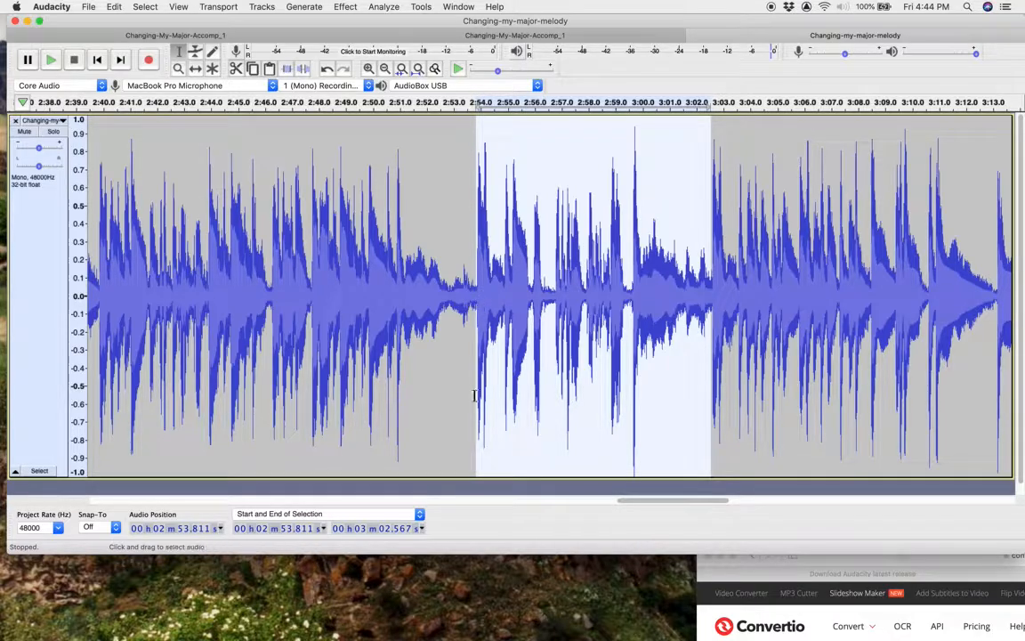
pyautogui.press('Delete')
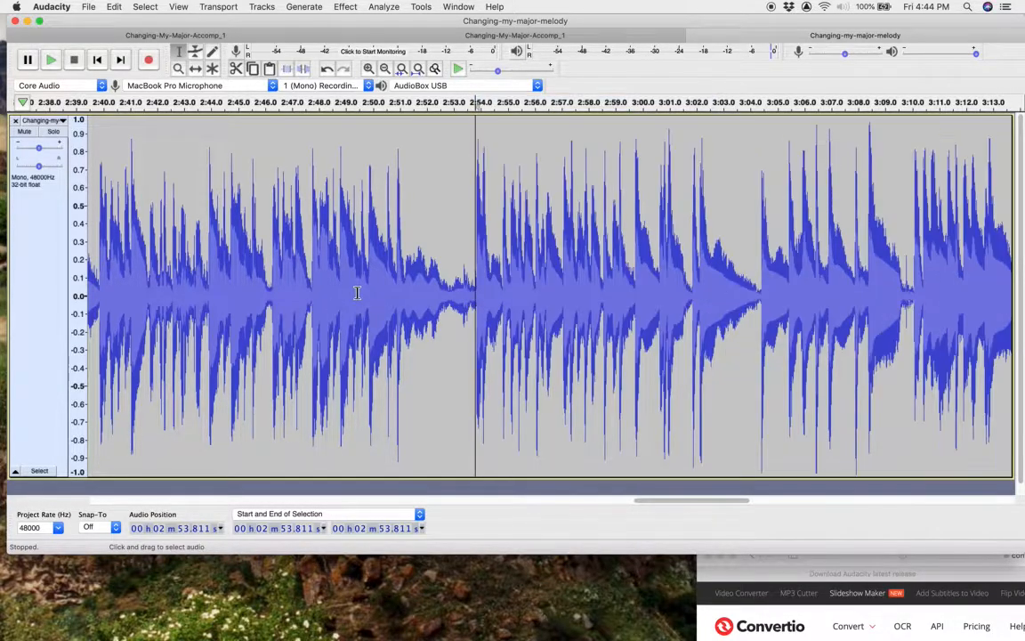
# Play the melody from about 2:49.4 across the cut near 2:53.8 and look over the surrounding waveform
pyautogui.click(357, 307)
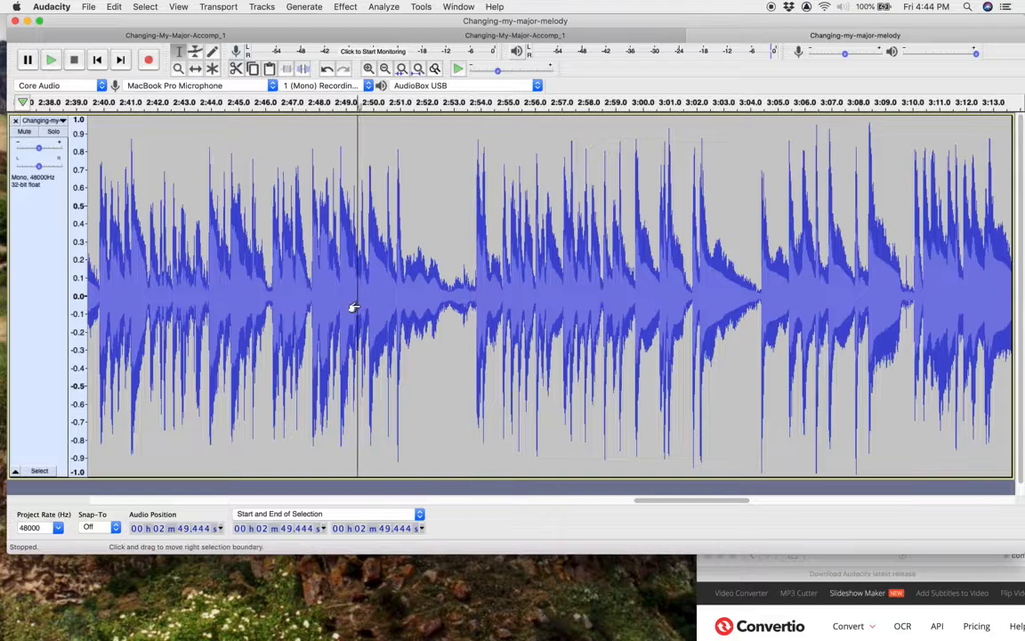
pyautogui.press('space')
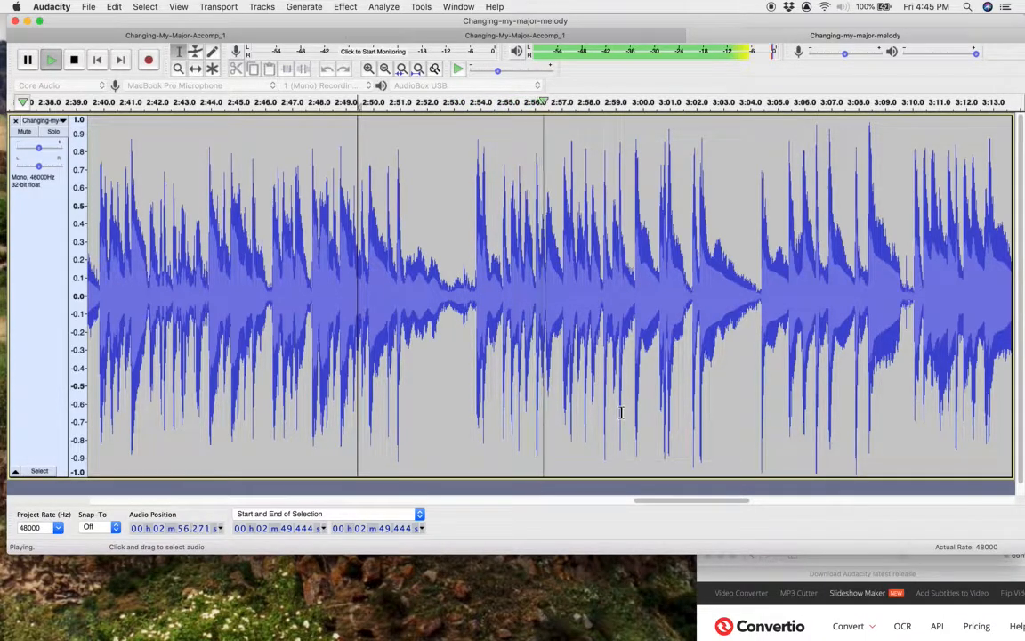
pyautogui.press('space')
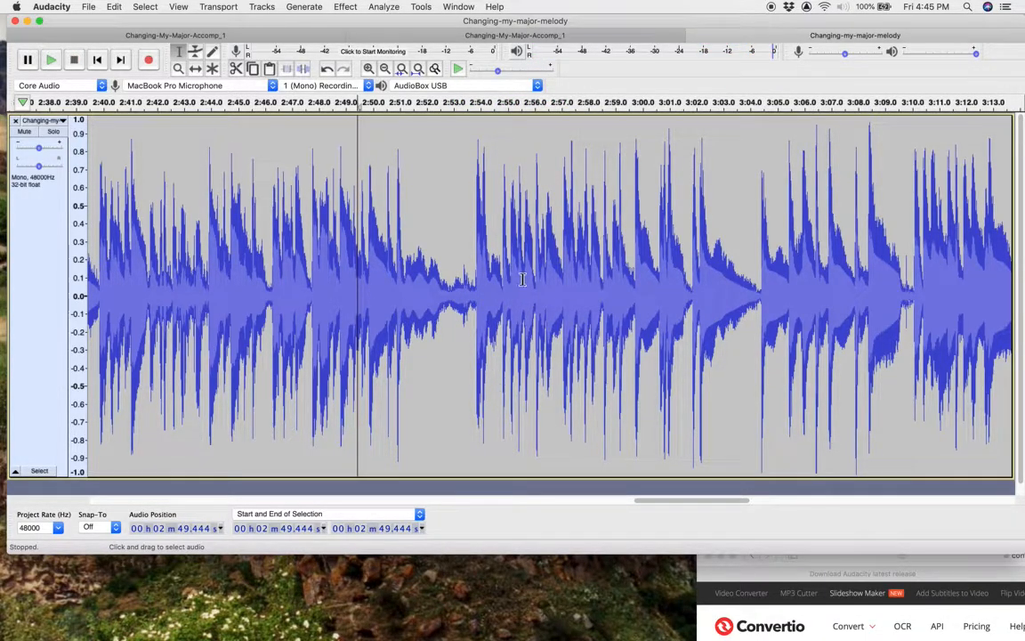
pyautogui.hscroll(10, 724, 313)
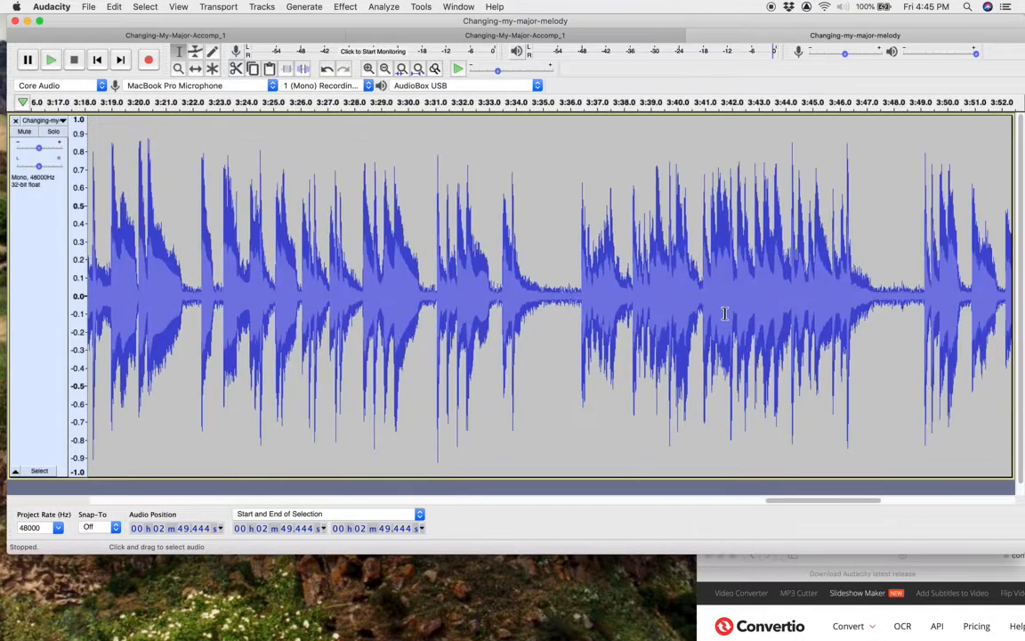
pyautogui.hscroll(-13, 494, 304)
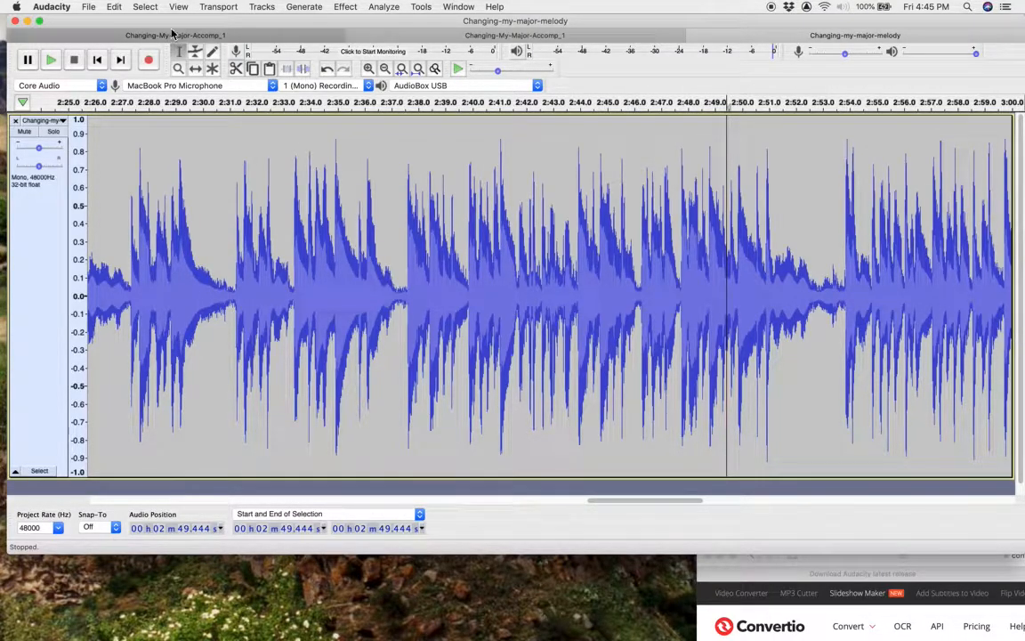
pyautogui.click(90, 8)
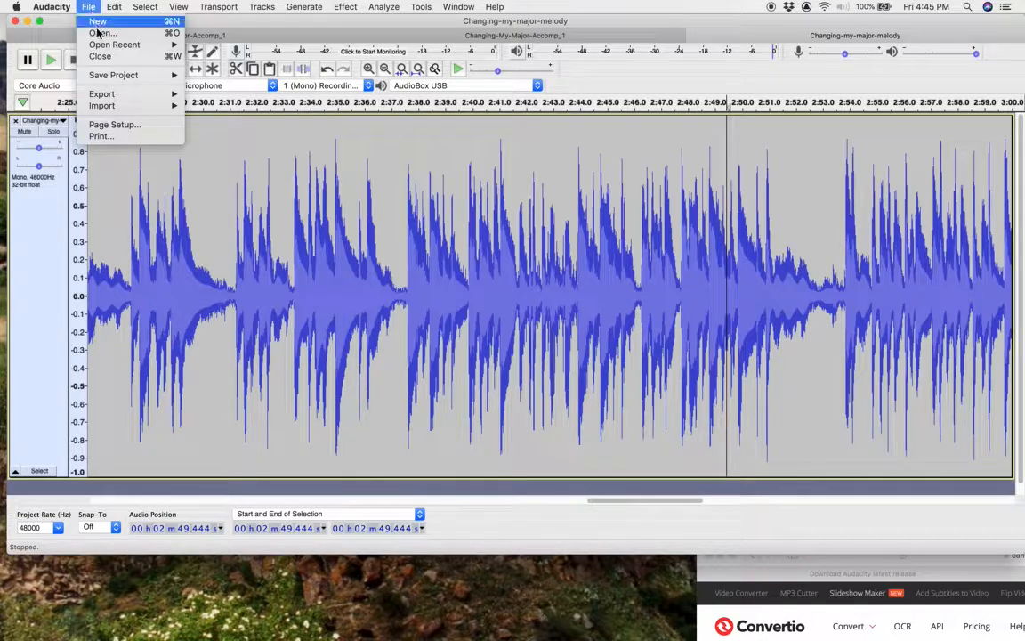
pyautogui.moveTo(113, 16)
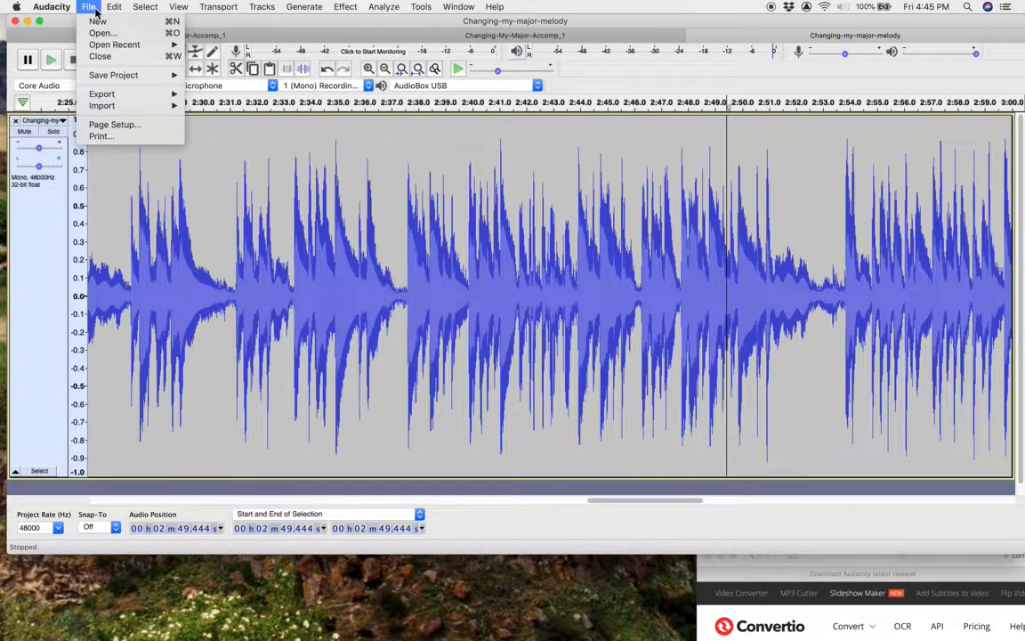
pyautogui.moveTo(105, 76)
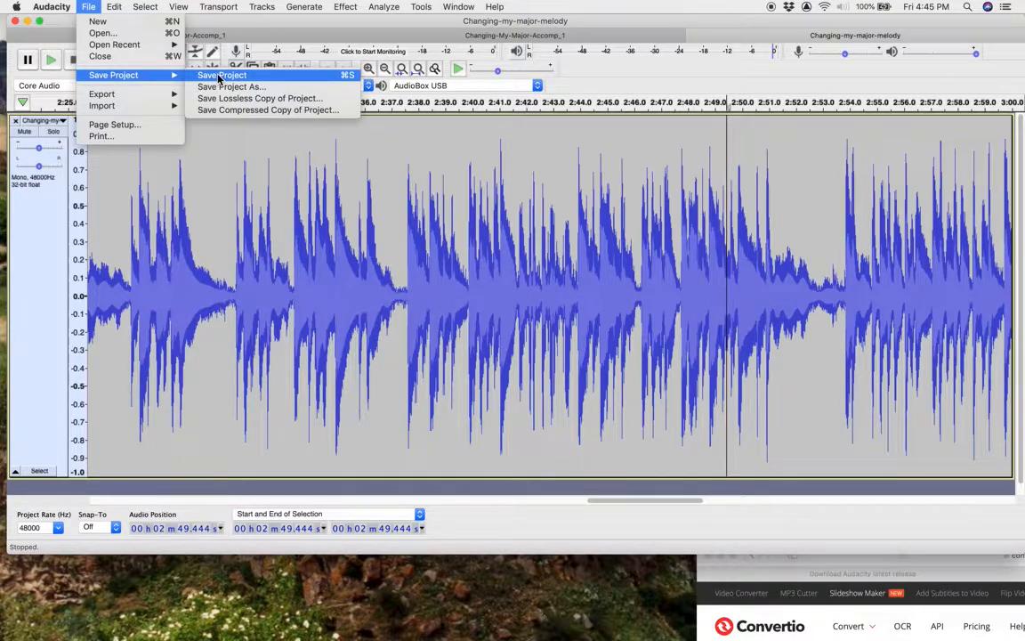
pyautogui.click(402, 229)
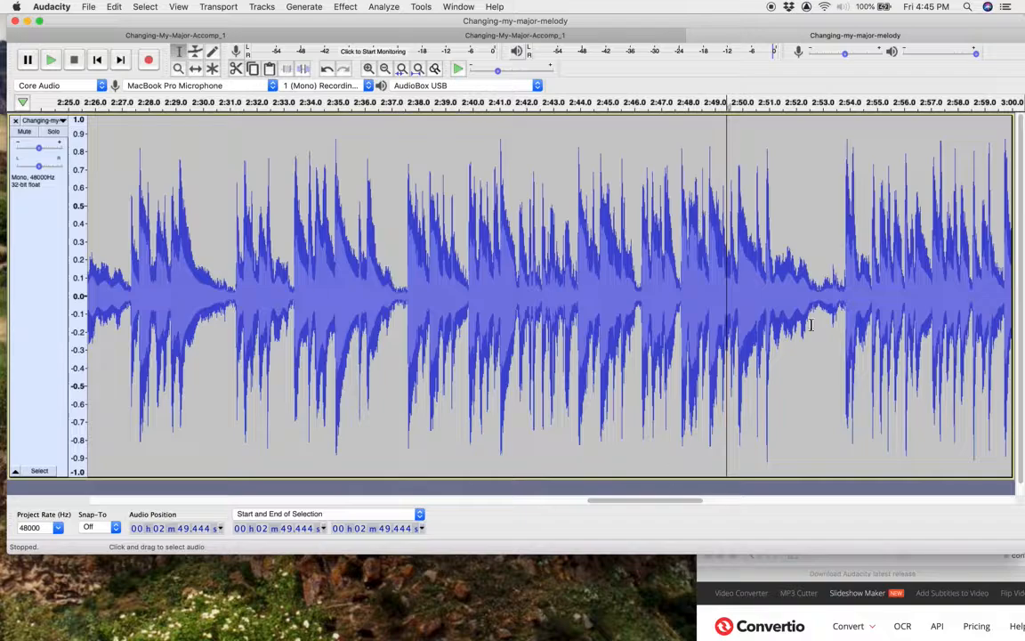
# Start an MP3 export of the melody and set its quality to Standard, 170-210 kbps
pyautogui.click(85, 7)
pyautogui.moveTo(103, 97)
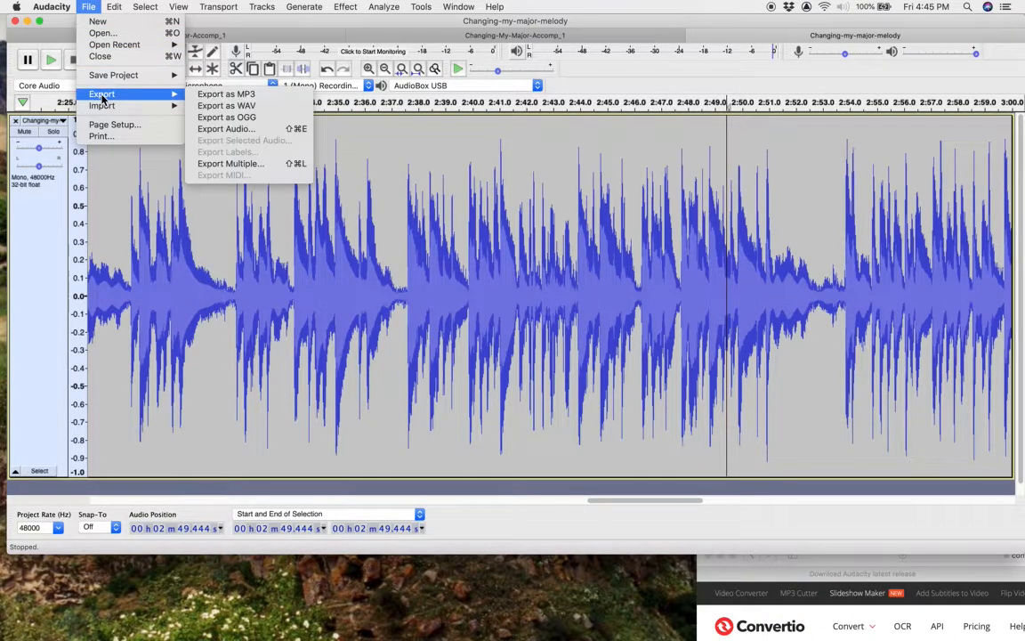
pyautogui.click(250, 97)
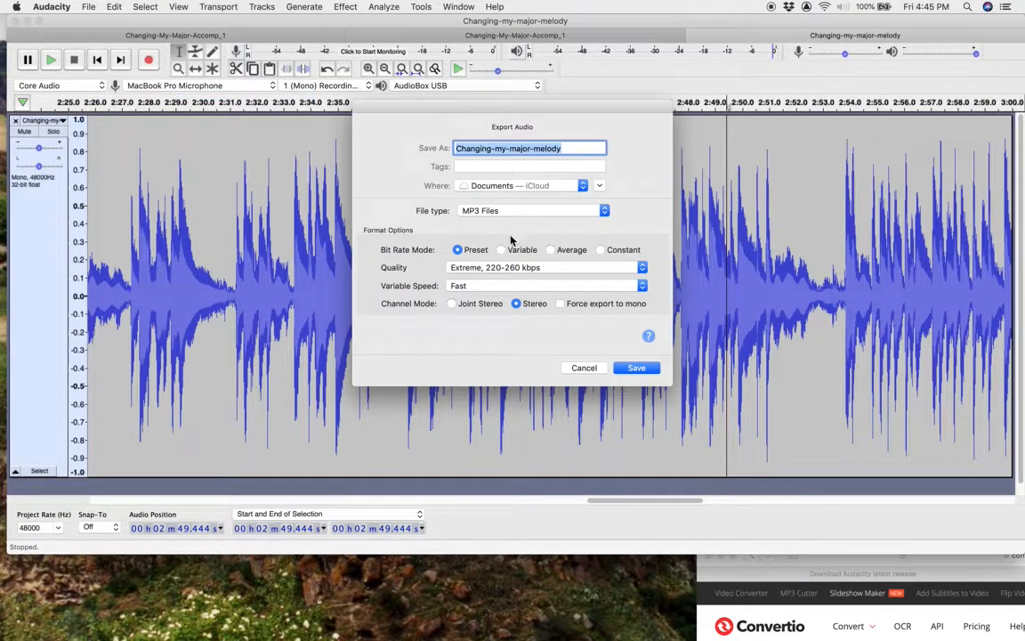
pyautogui.click(500, 211)
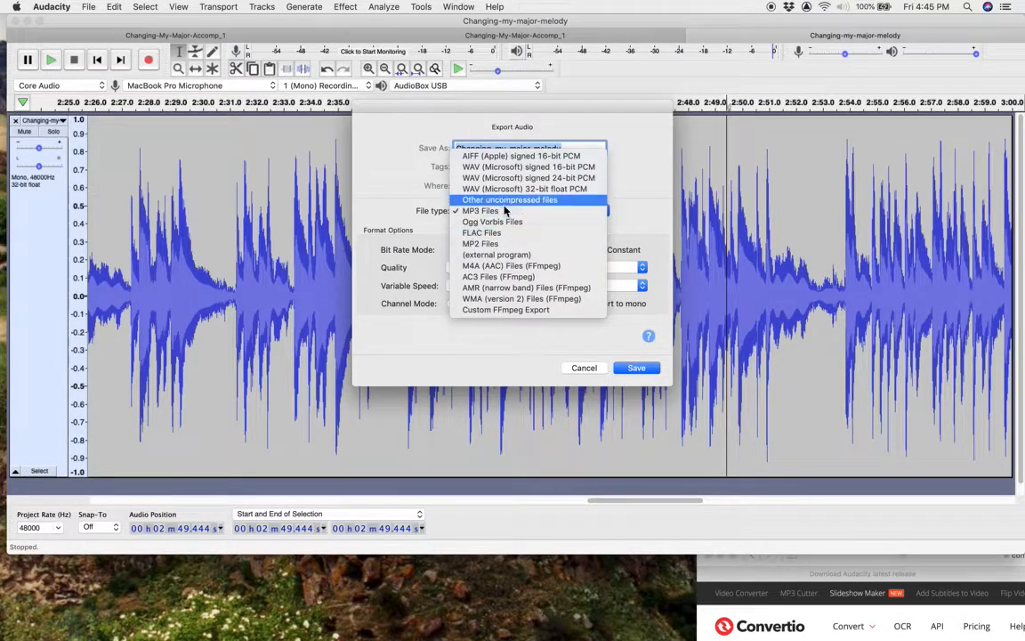
pyautogui.click(501, 212)
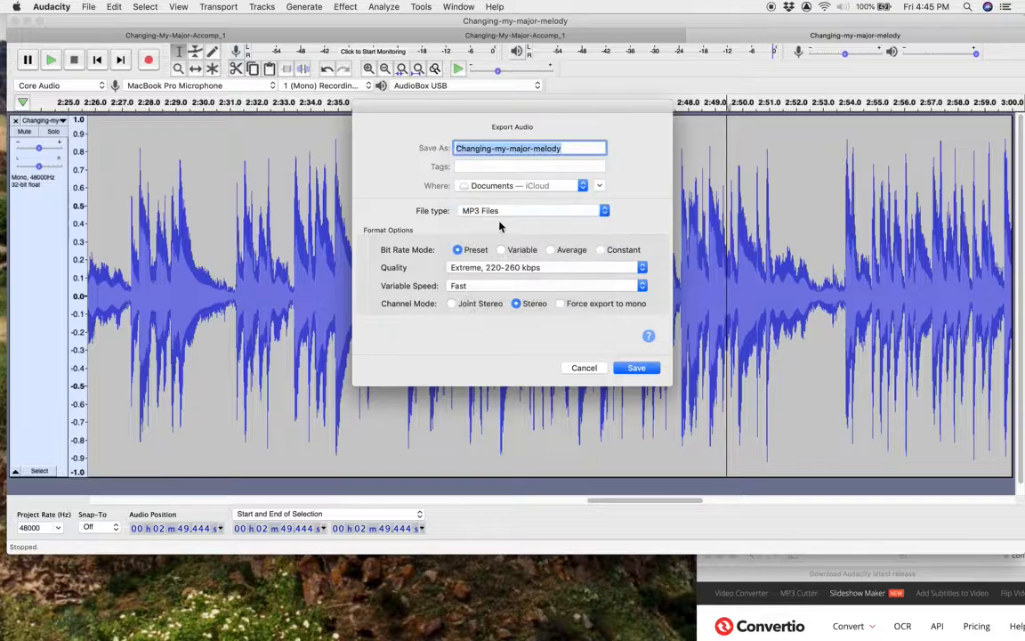
pyautogui.click(498, 268)
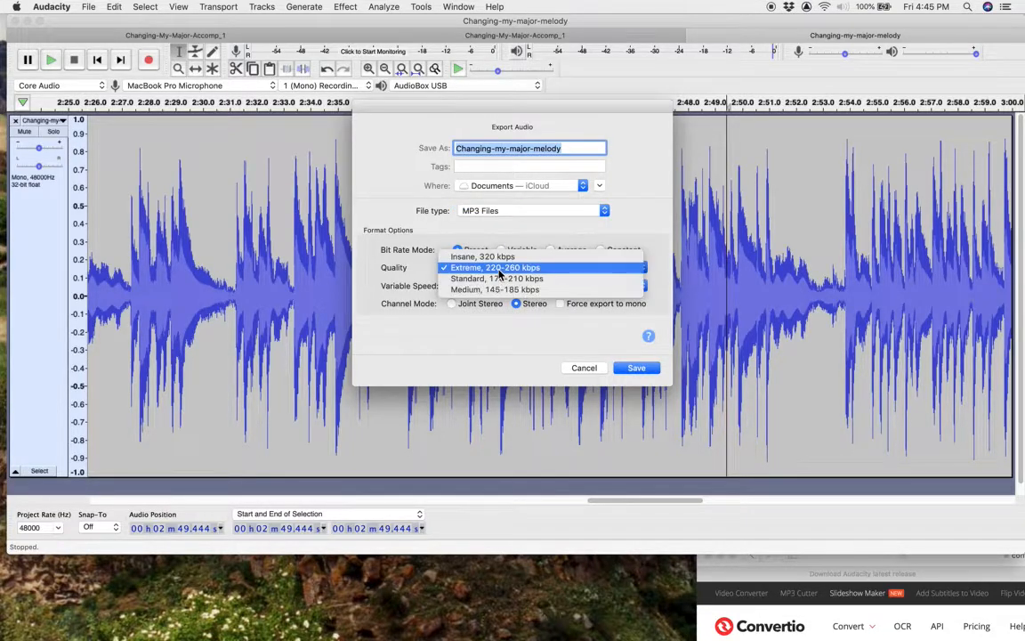
pyautogui.click(483, 271)
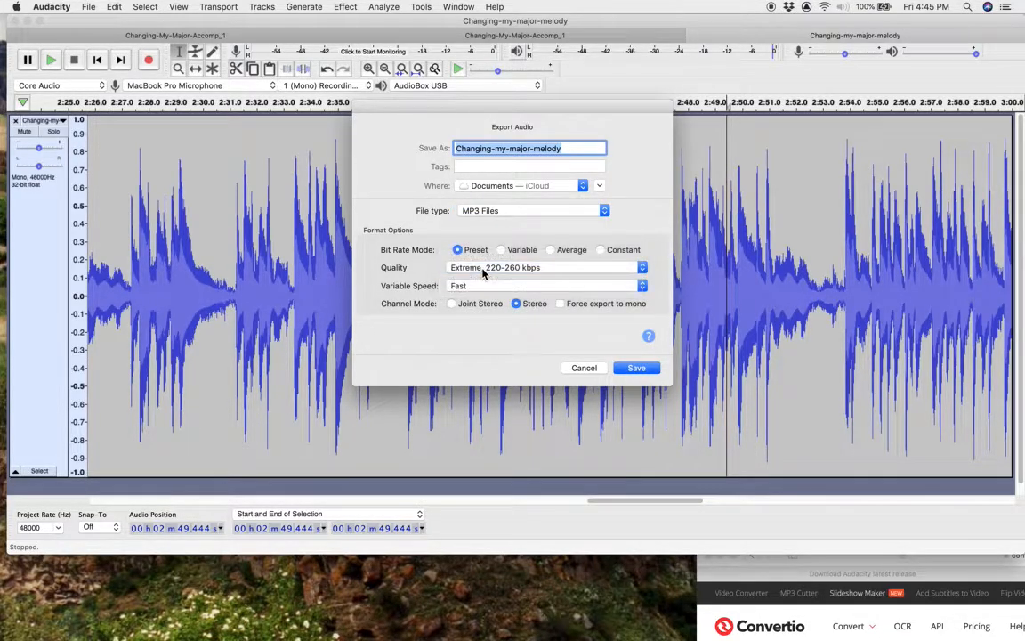
pyautogui.click(483, 270)
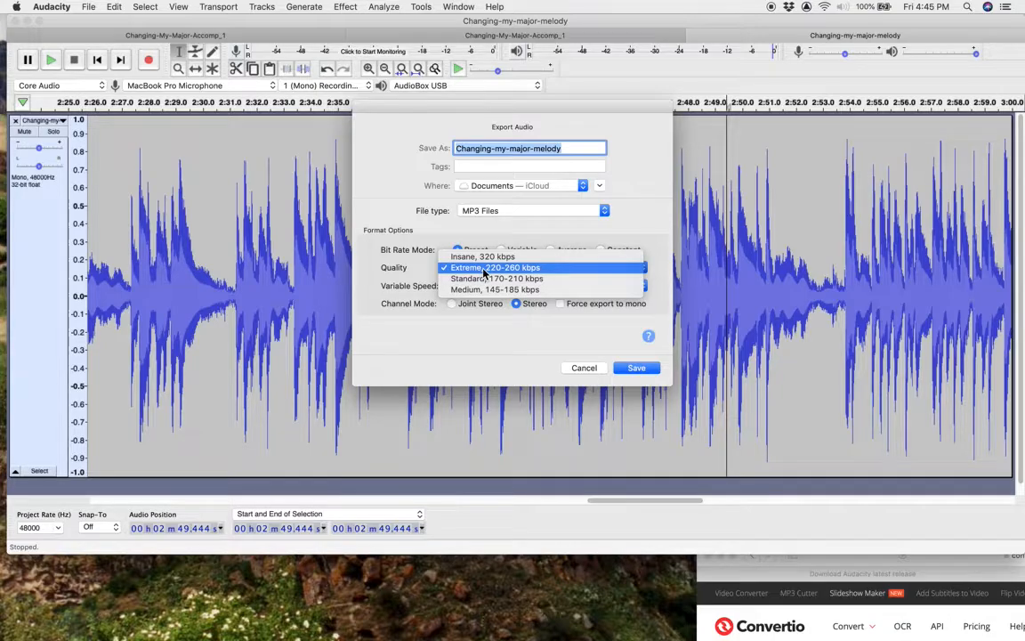
pyautogui.click(489, 279)
pyautogui.click(488, 268)
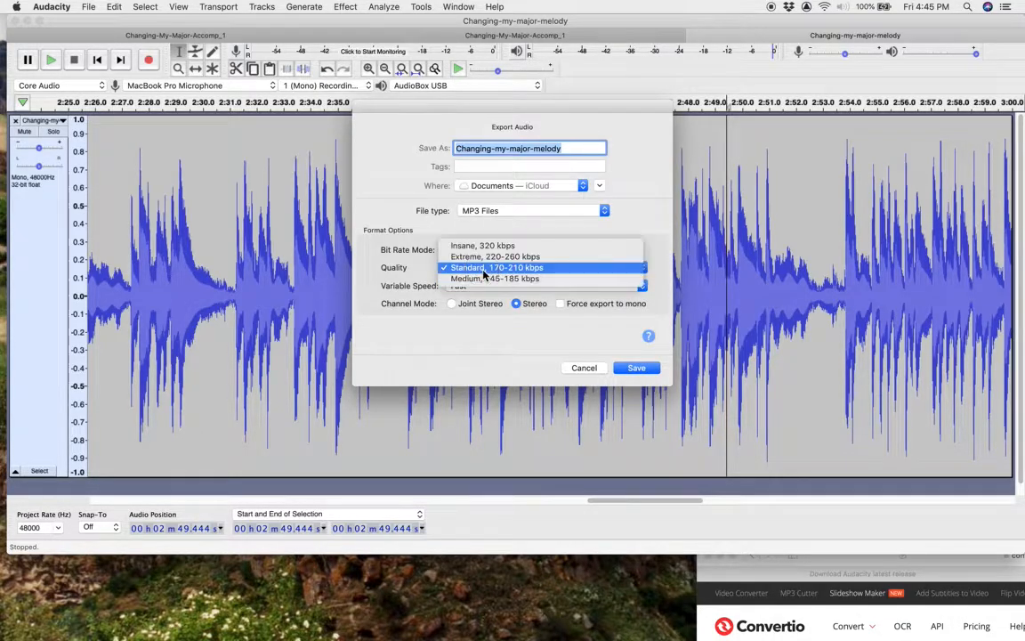
pyautogui.click(390, 281)
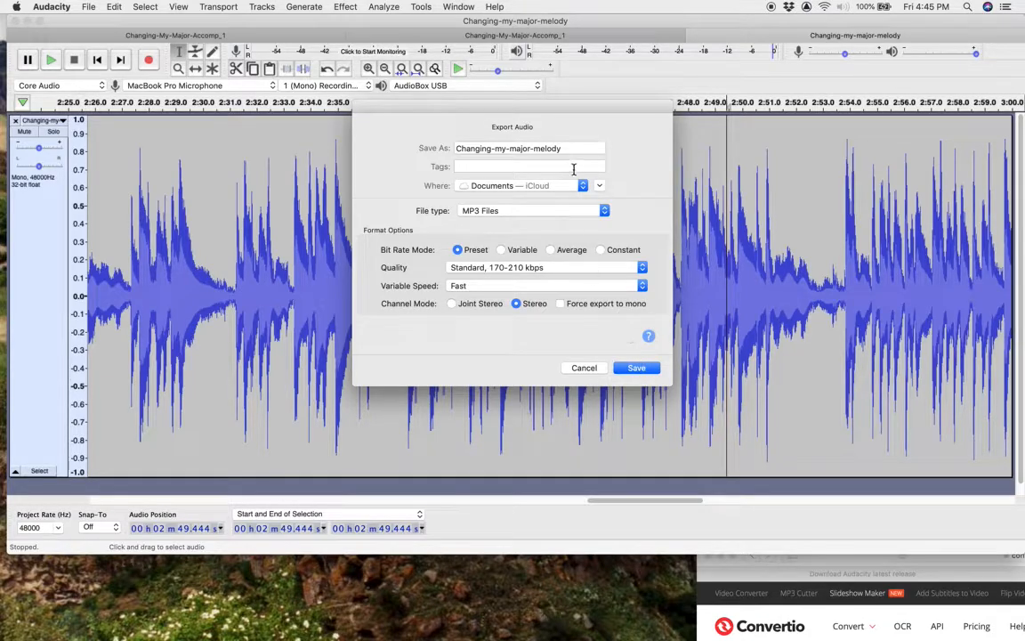
# Name the exported file "Changing My Major Melody (EDIT 4-10-20)" and save it in the Documents folder
pyautogui.moveTo(565, 150); pyautogui.dragTo(398, 134)
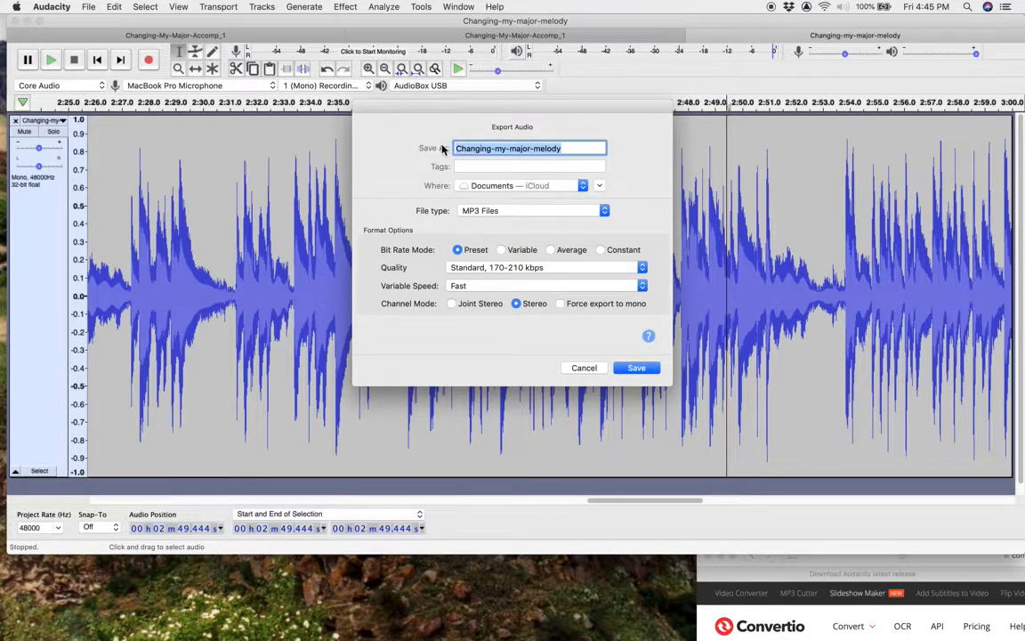
pyautogui.write('Changing ')
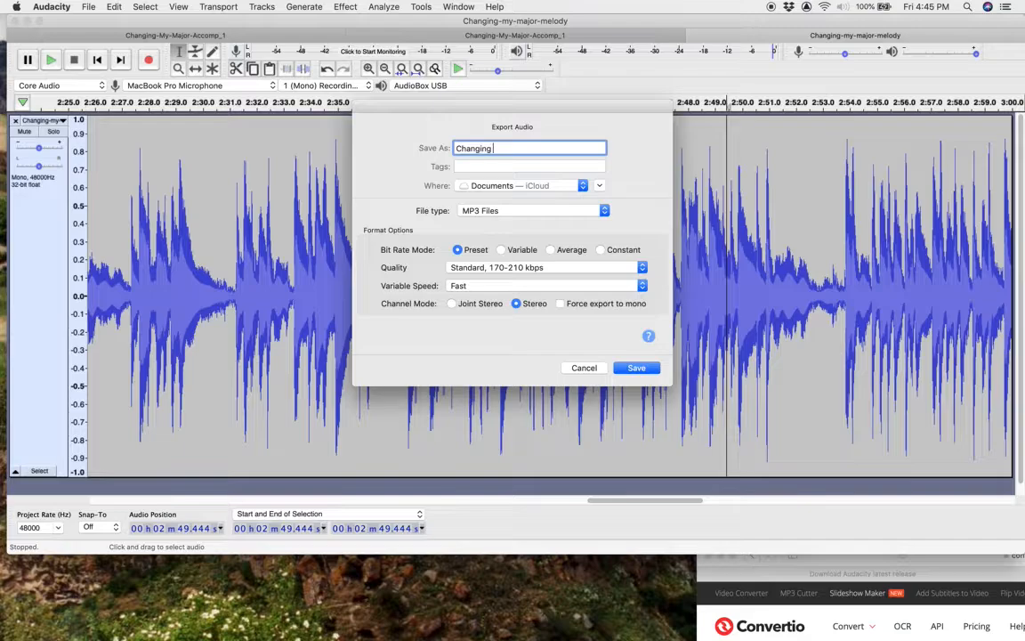
pyautogui.write('My Major Melody (Ed')
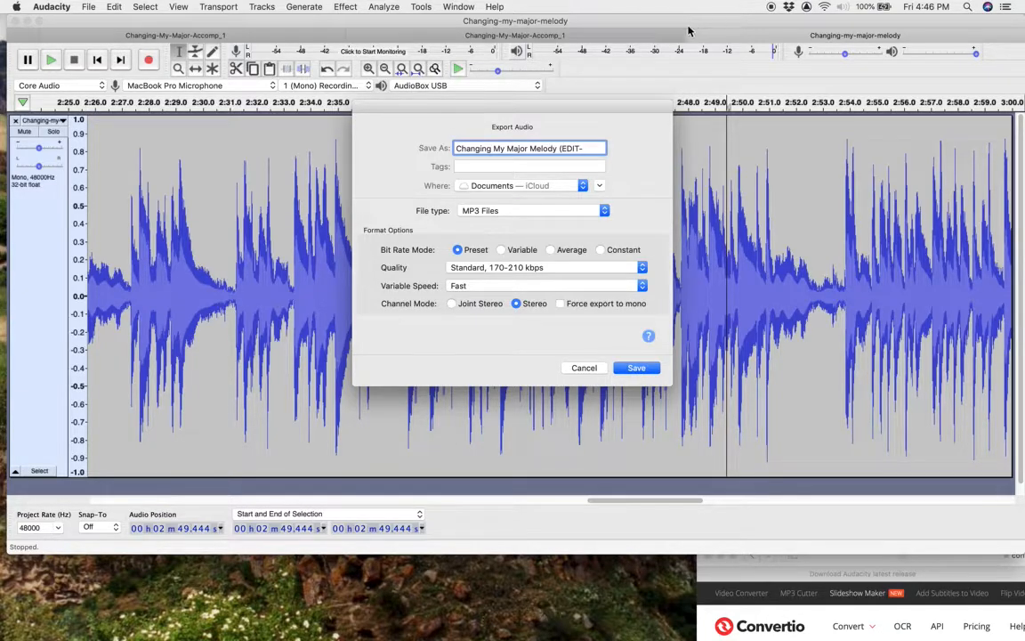
pyautogui.click(925, 8)
pyautogui.click(926, 11)
pyautogui.write('4-10-20)')
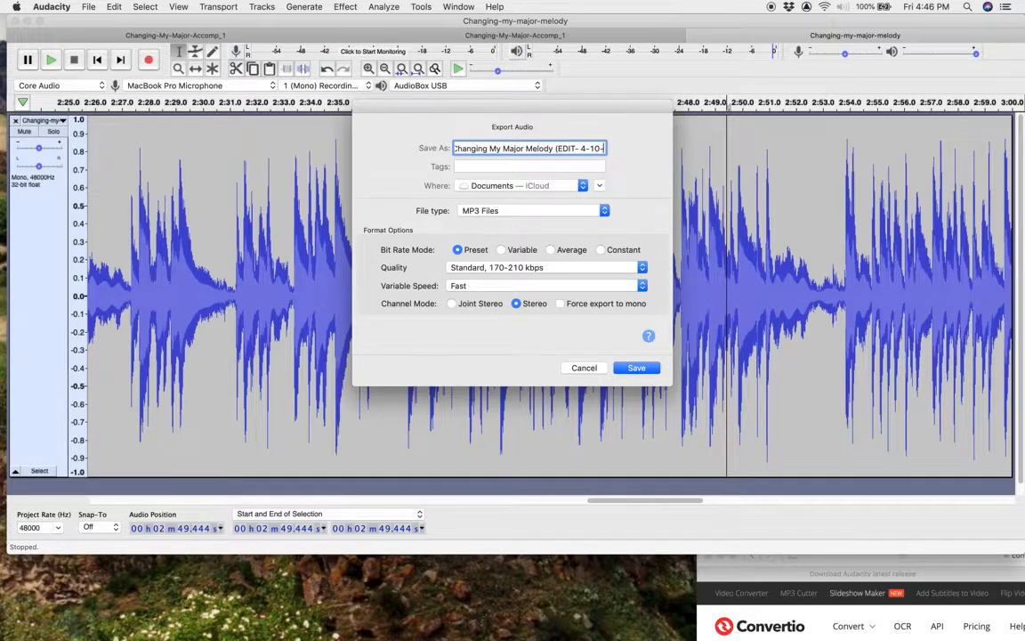
pyautogui.click(565, 149)
pyautogui.press('BackSpace')
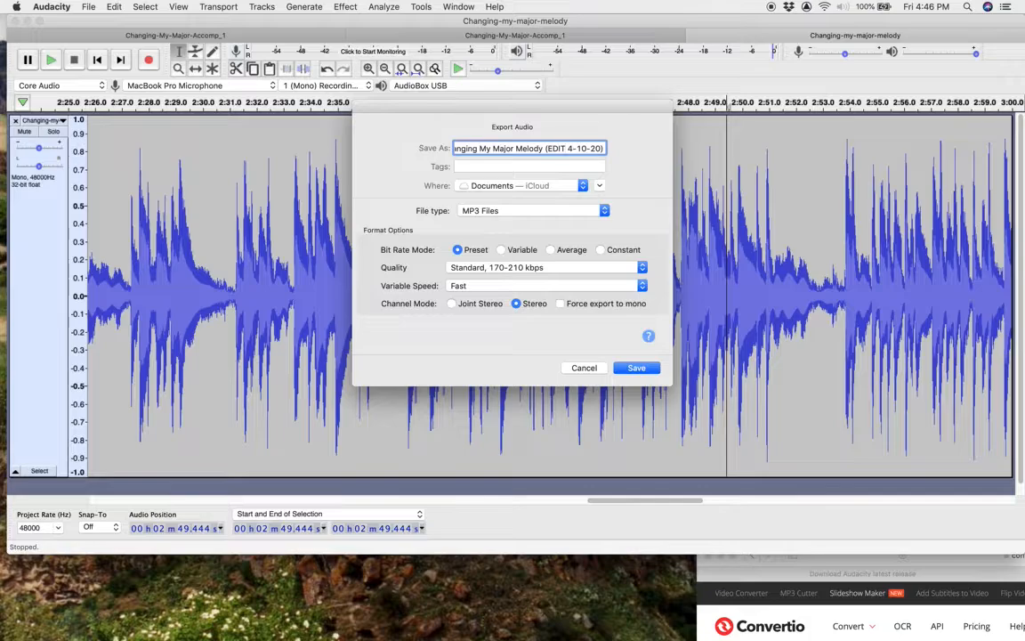
pyautogui.click(637, 367)
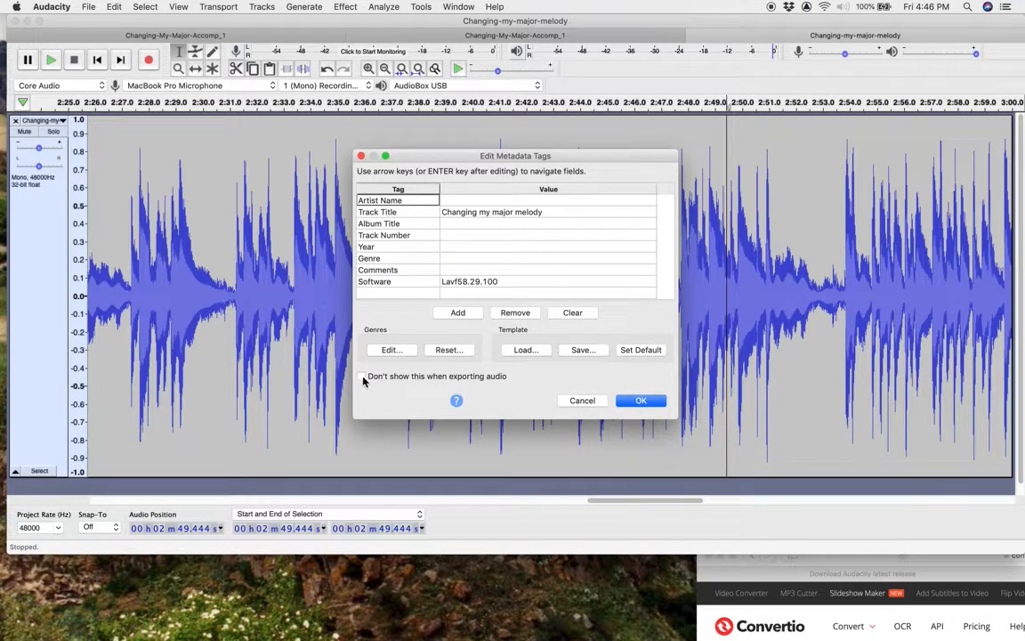
# Set the Artist Name metadata tag to AMDA D3 and run the MP3 export
pyautogui.click(362, 376)
pyautogui.click(475, 205)
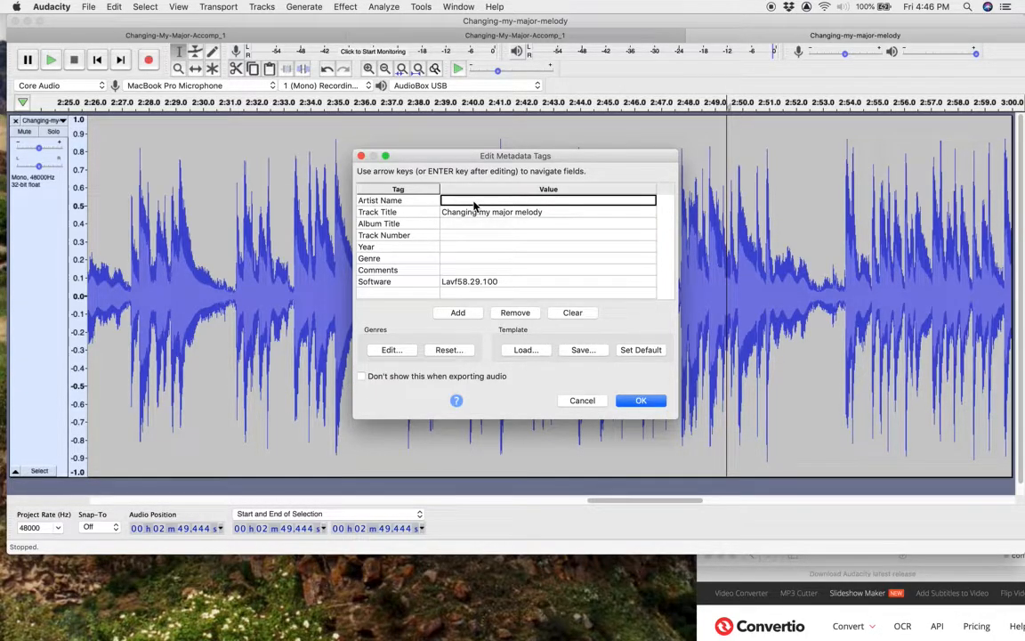
pyautogui.write('AMDA D3')
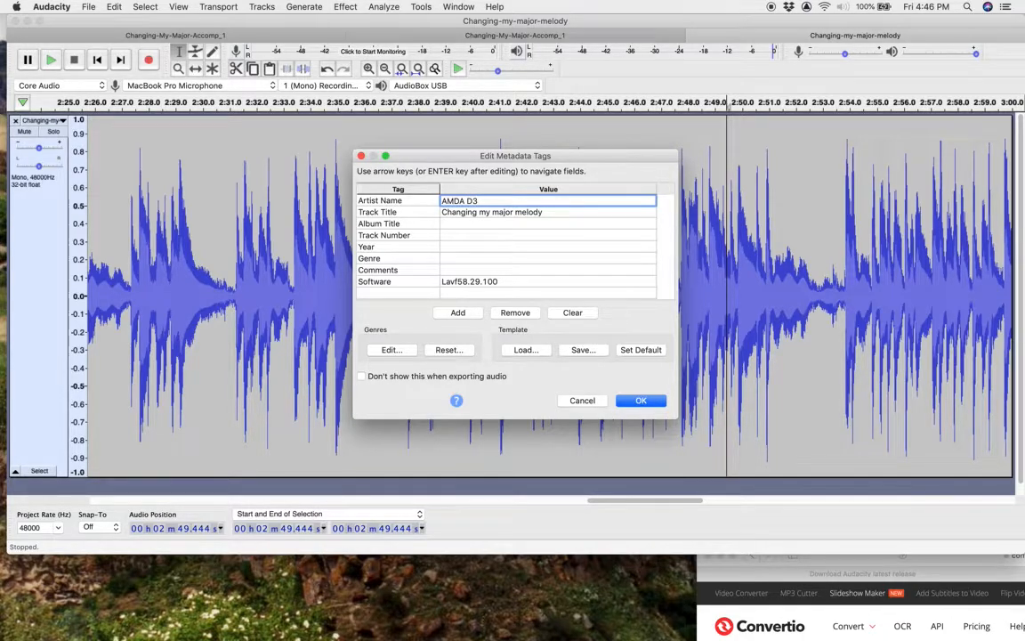
pyautogui.click(475, 226)
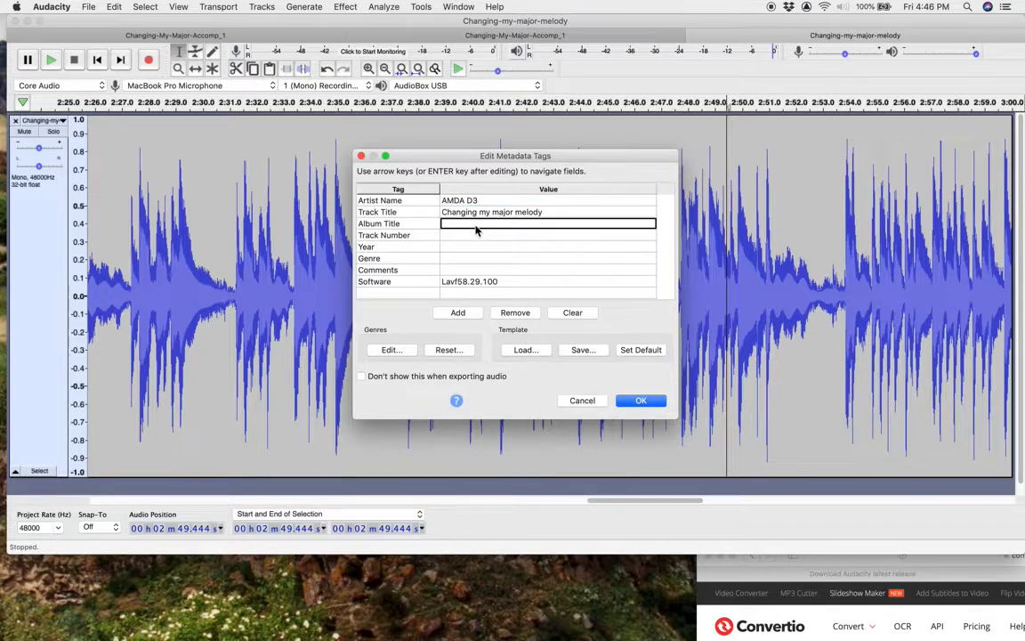
pyautogui.click(508, 201)
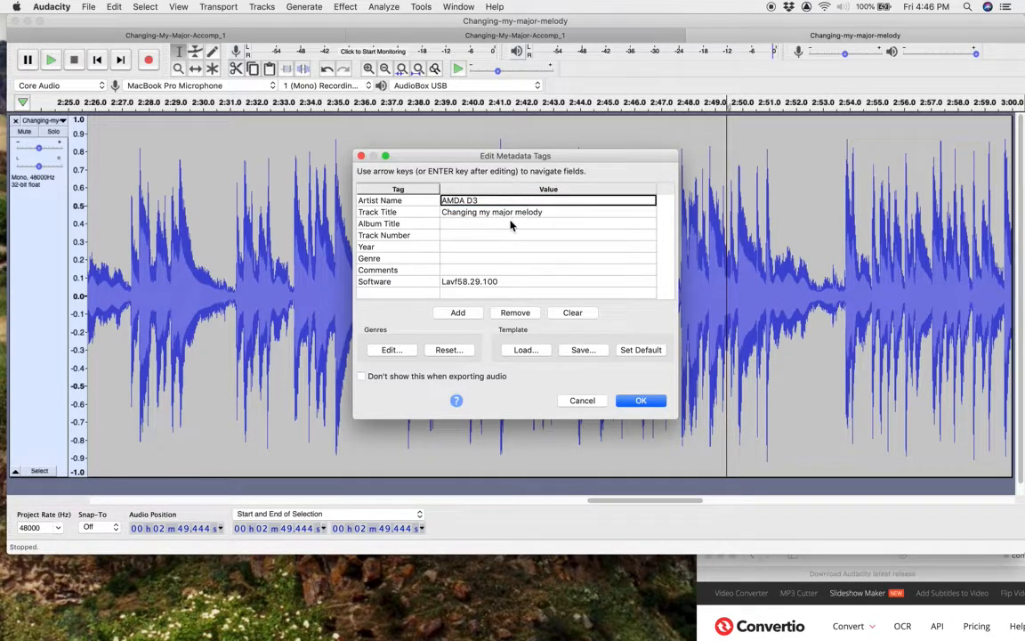
pyautogui.click(510, 213)
pyautogui.click(506, 250)
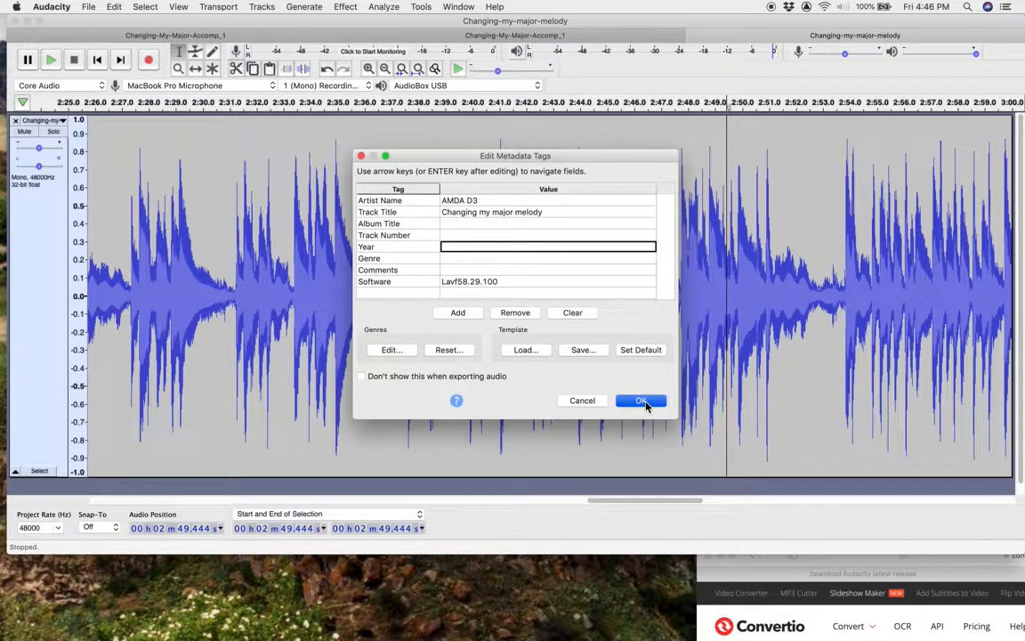
pyautogui.click(641, 401)
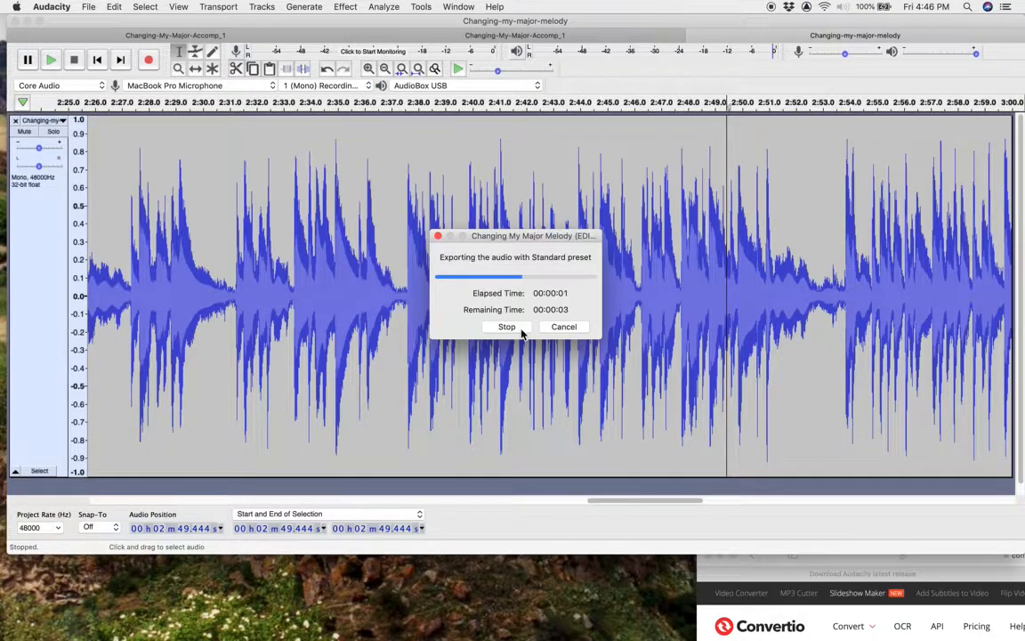
pyautogui.click(559, 328)
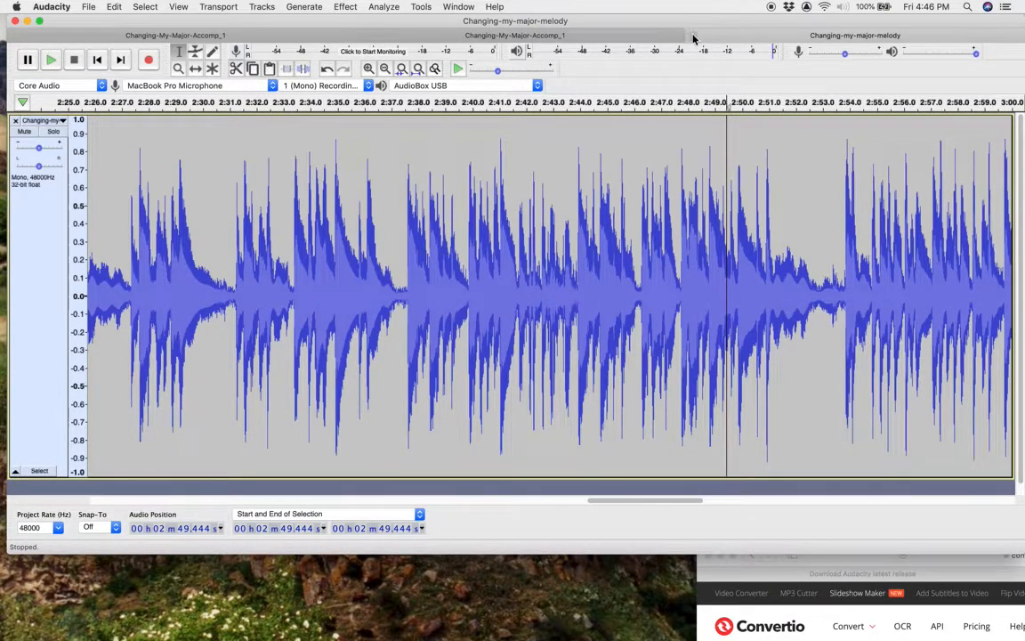
pyautogui.moveTo(694, 38)
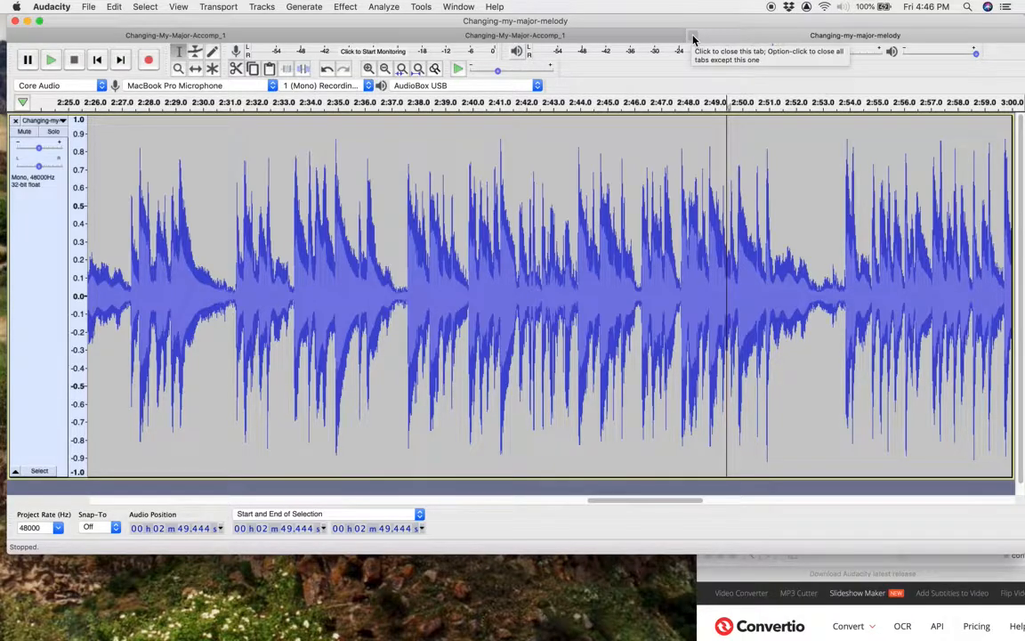
# Close the Changing-my-major-melody project without saving its changes
pyautogui.click(694, 38)
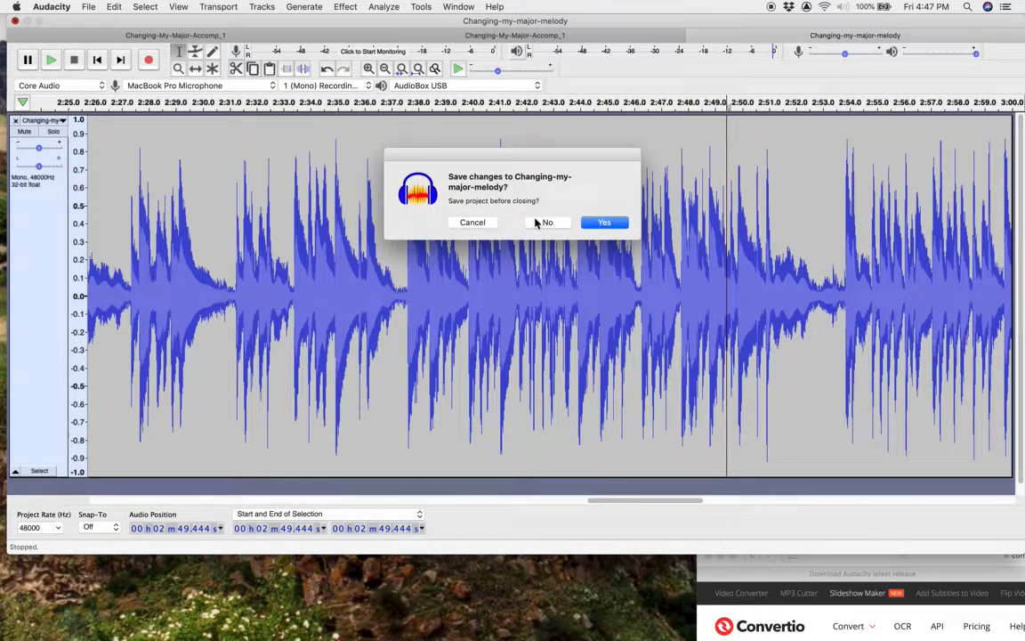
pyautogui.click(539, 223)
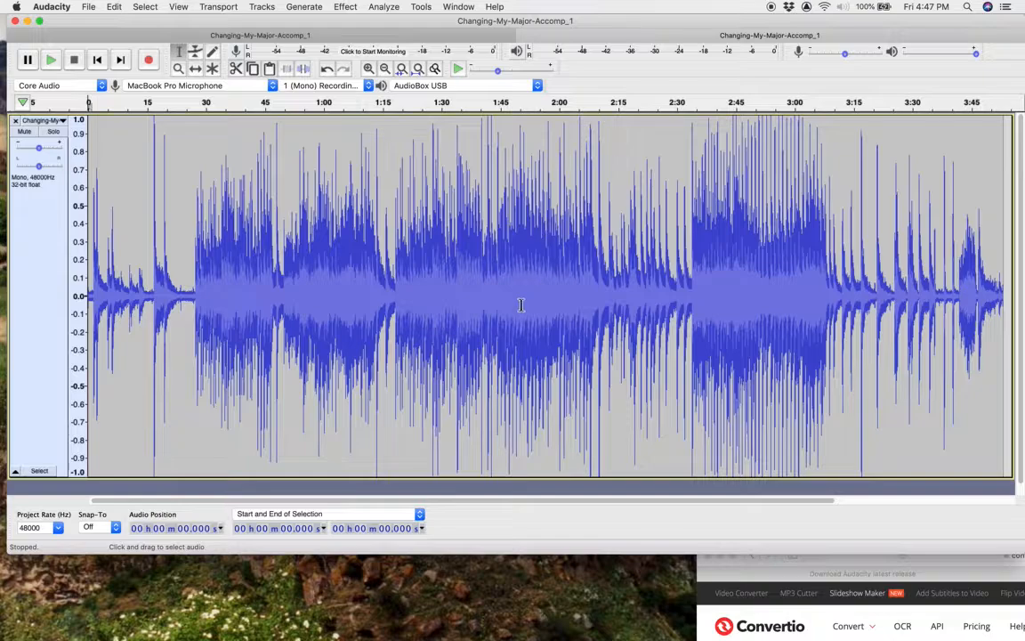
pyautogui.click(467, 324)
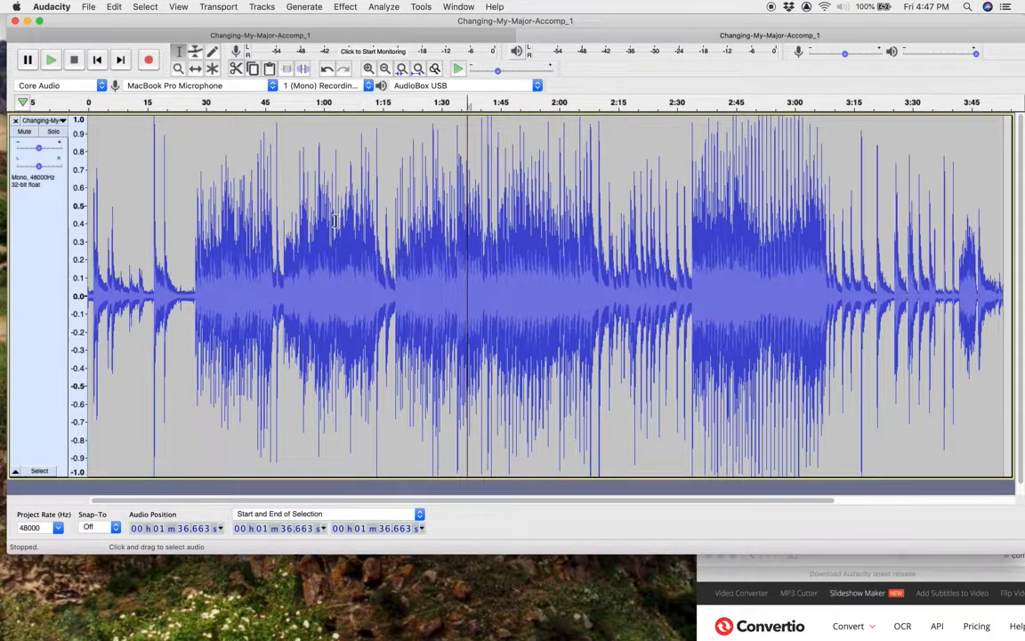
# Open a fresh copy of the Changing-My-Major-Accomp_1 WAV file from the Downloads folder in Audacity
pyautogui.moveTo(14, 53)
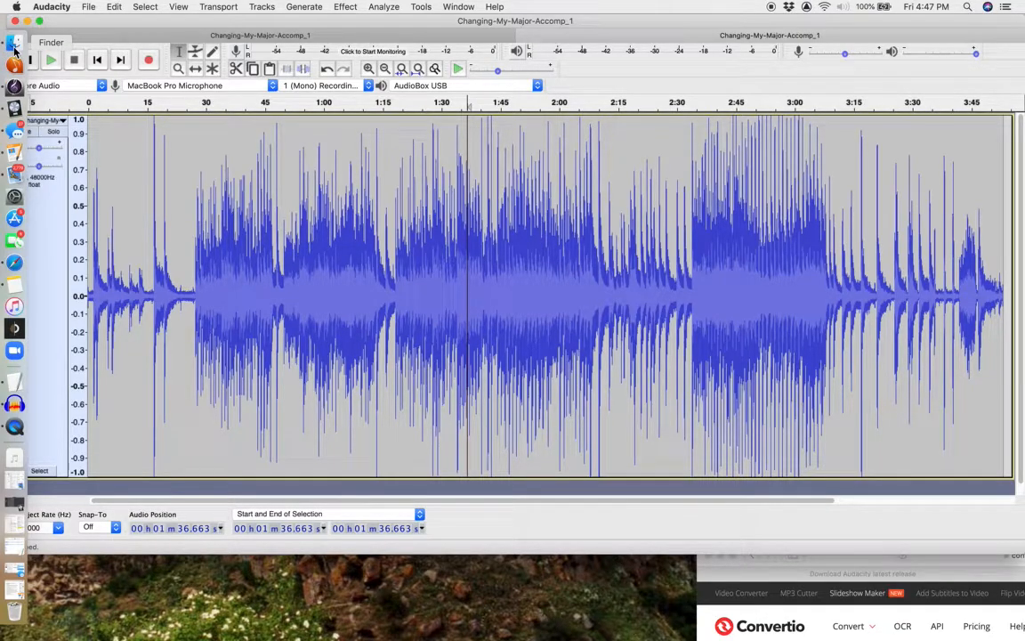
pyautogui.click(8, 461)
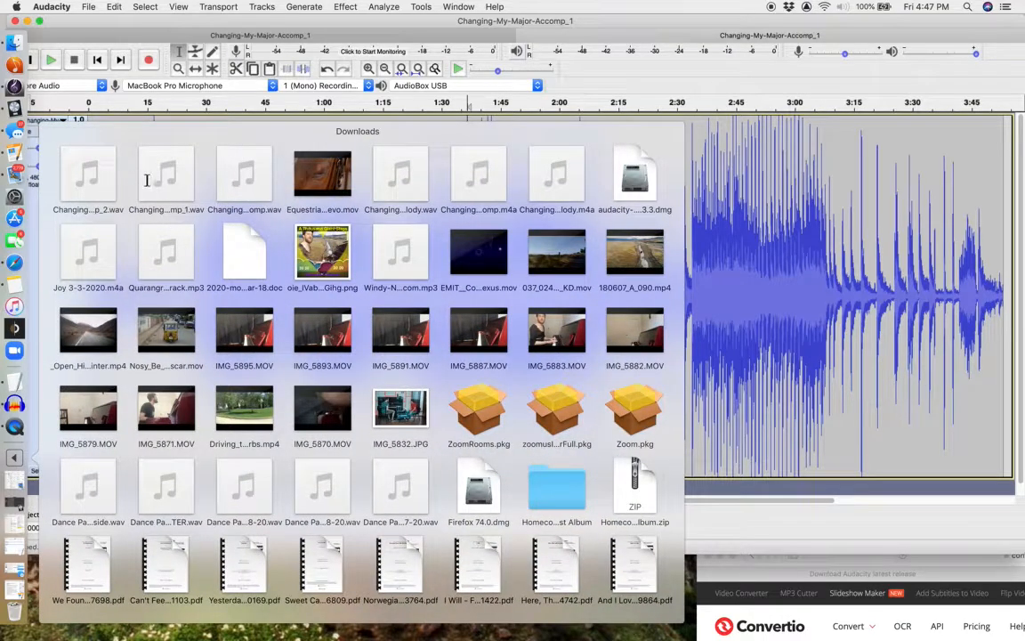
pyautogui.moveTo(174, 183); pyautogui.dragTo(14, 405)
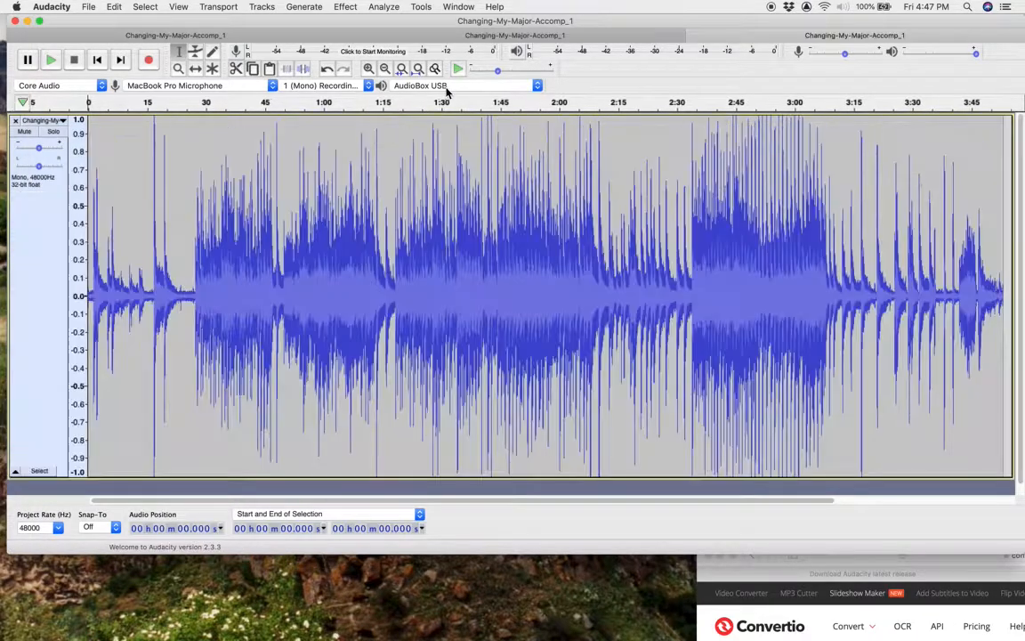
# Close the two older Changing-My-Major-Accomp_1 projects without saving, keeping only the freshly opened copy
pyautogui.click(353, 36)
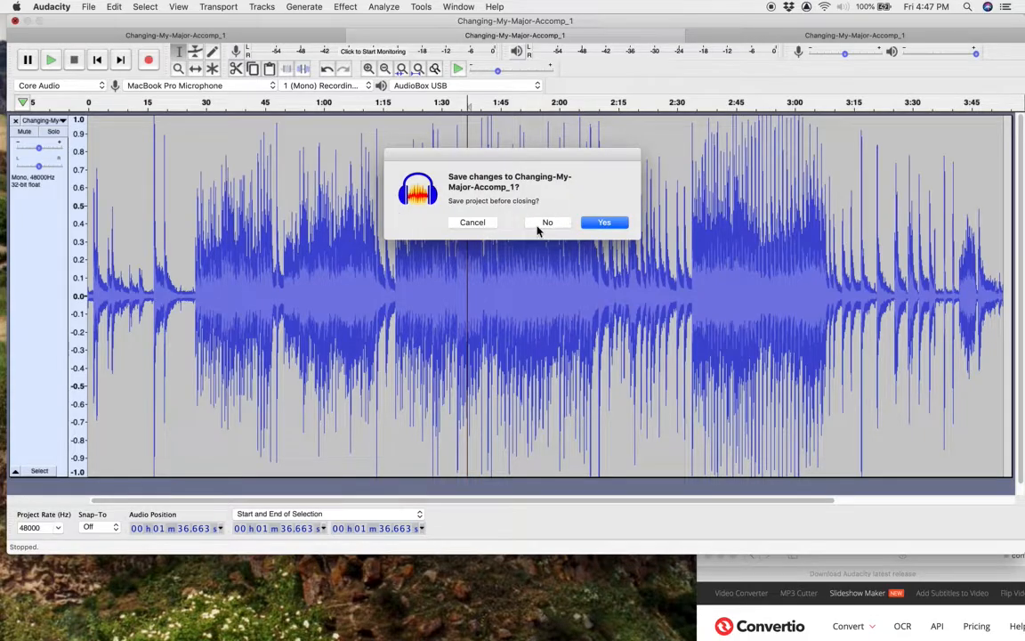
pyautogui.click(542, 223)
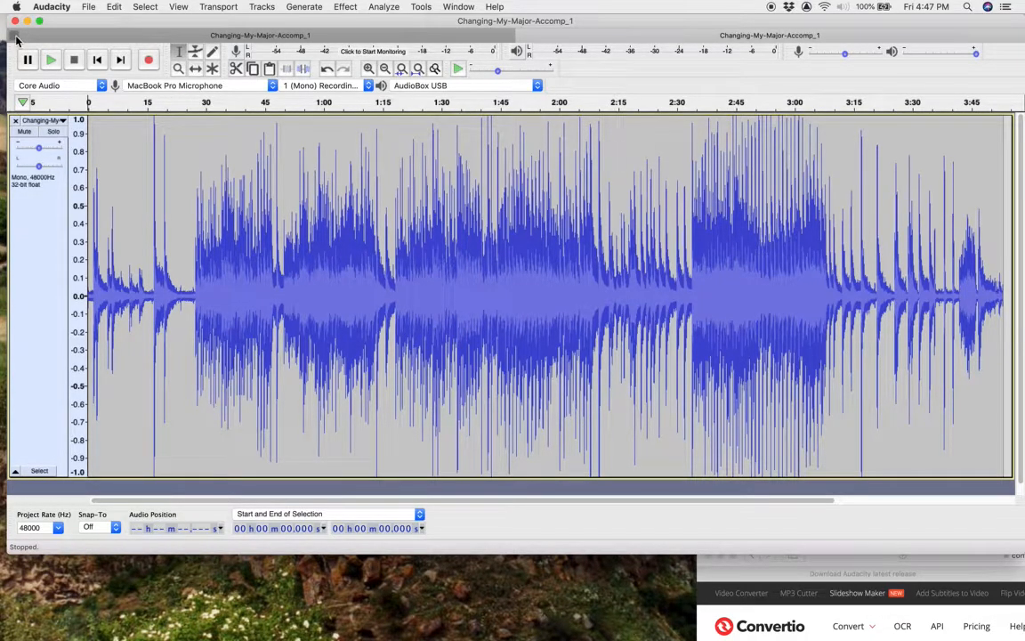
pyautogui.click(15, 36)
# Select the whole accompaniment track and apply the Compressor effect with a 3:1 ratio
pyautogui.click(620, 339)
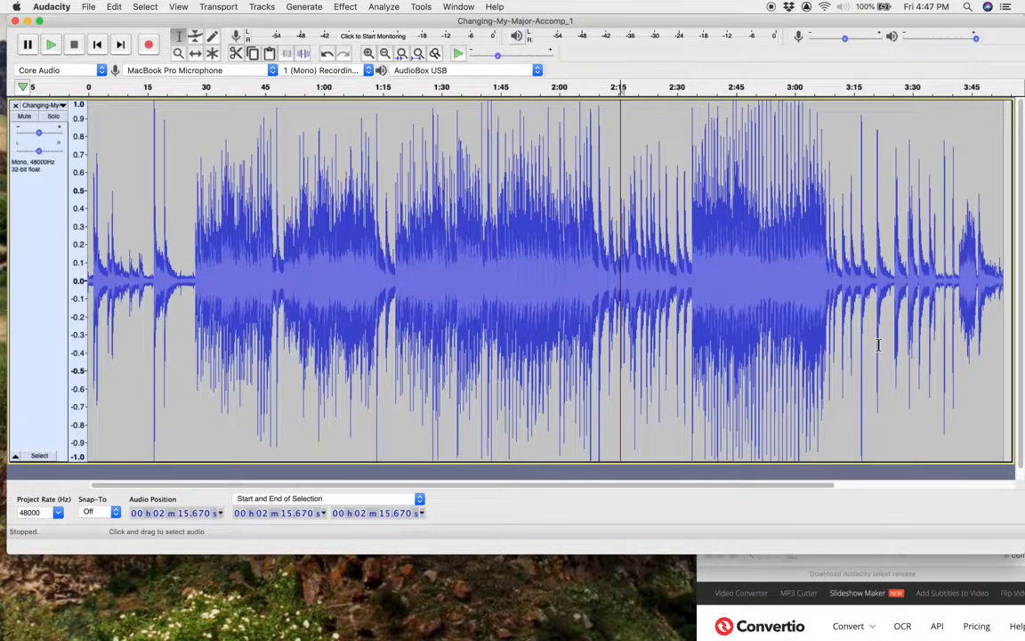
pyautogui.click(937, 356)
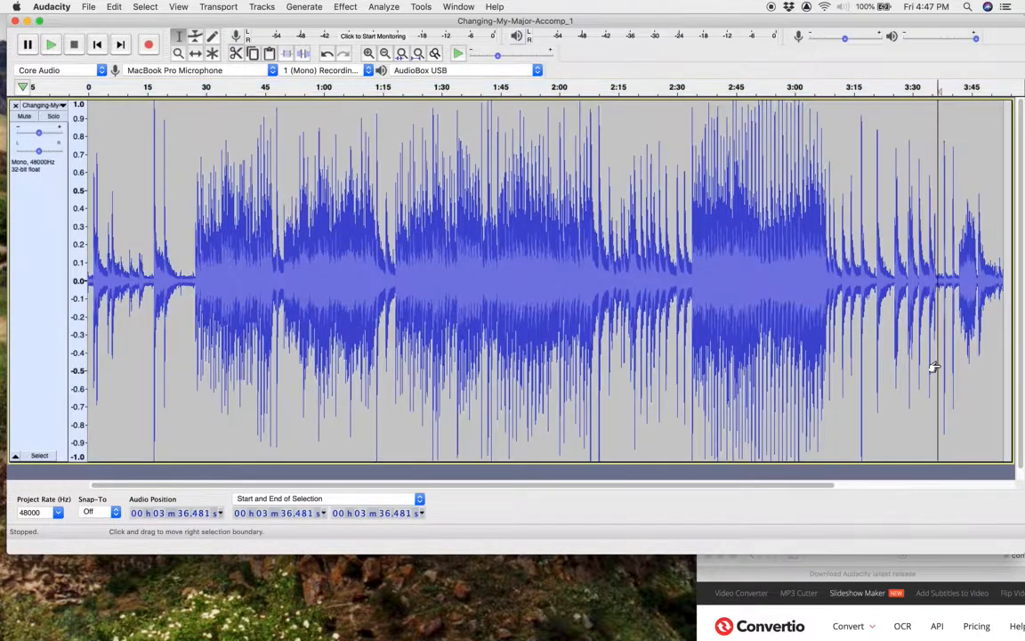
pyautogui.press('super+a')
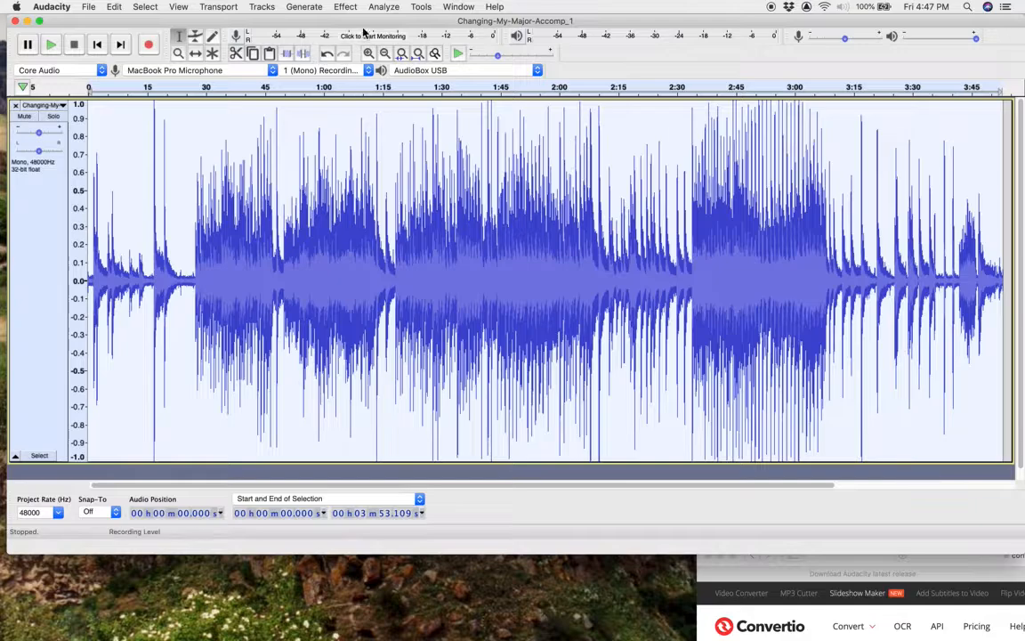
pyautogui.click(346, 7)
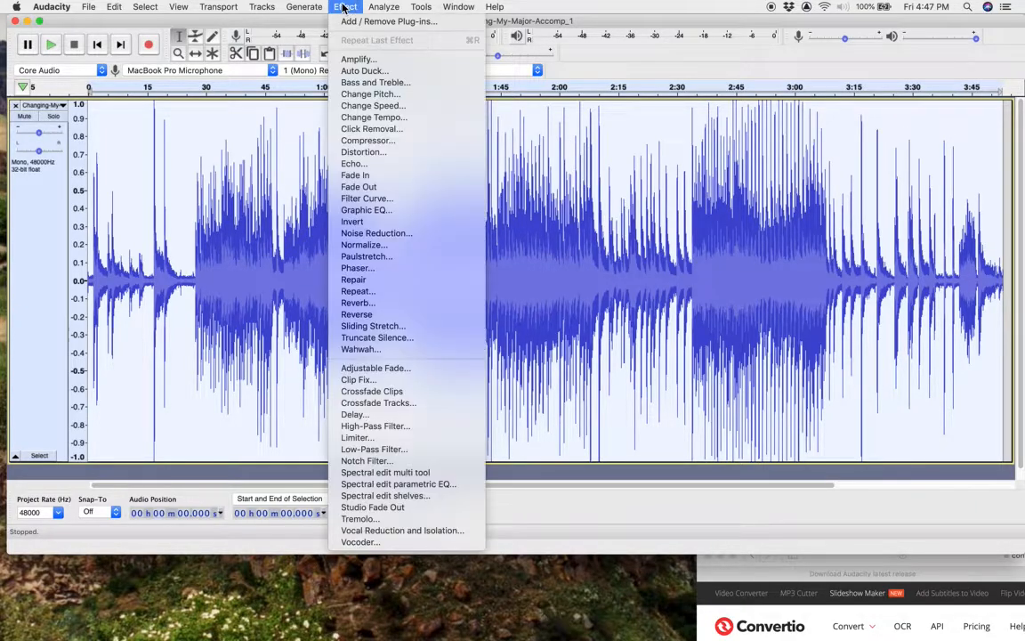
pyautogui.click(358, 140)
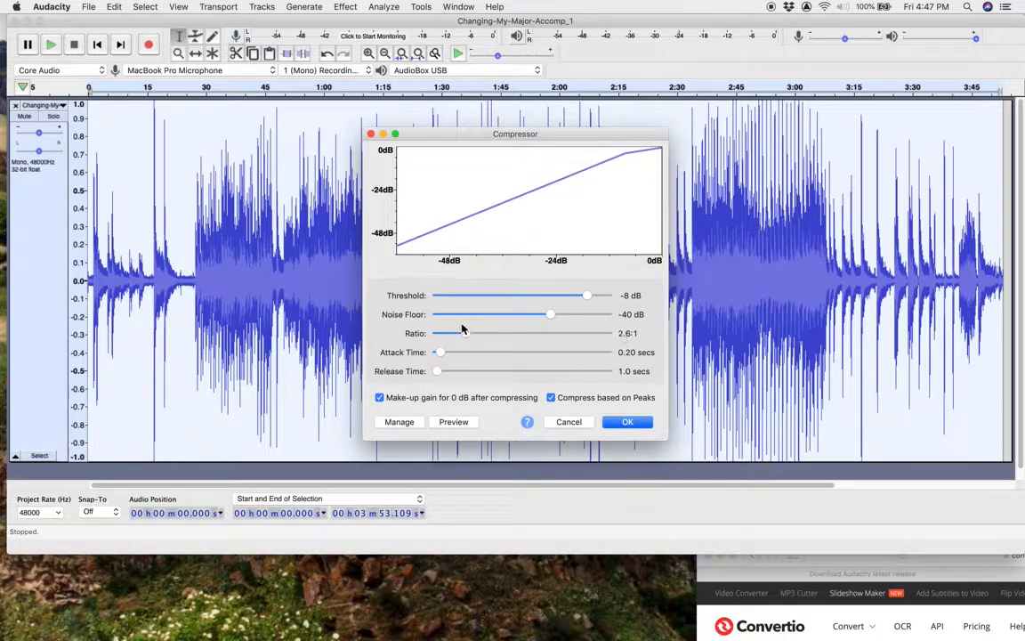
pyautogui.moveTo(461, 331); pyautogui.dragTo(475, 334)
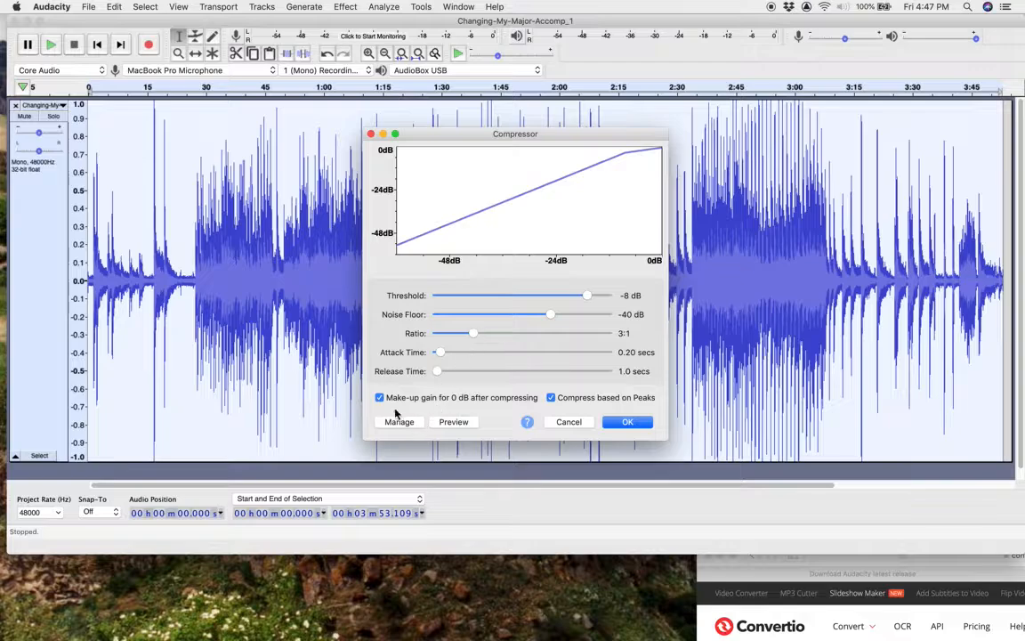
pyautogui.click(634, 430)
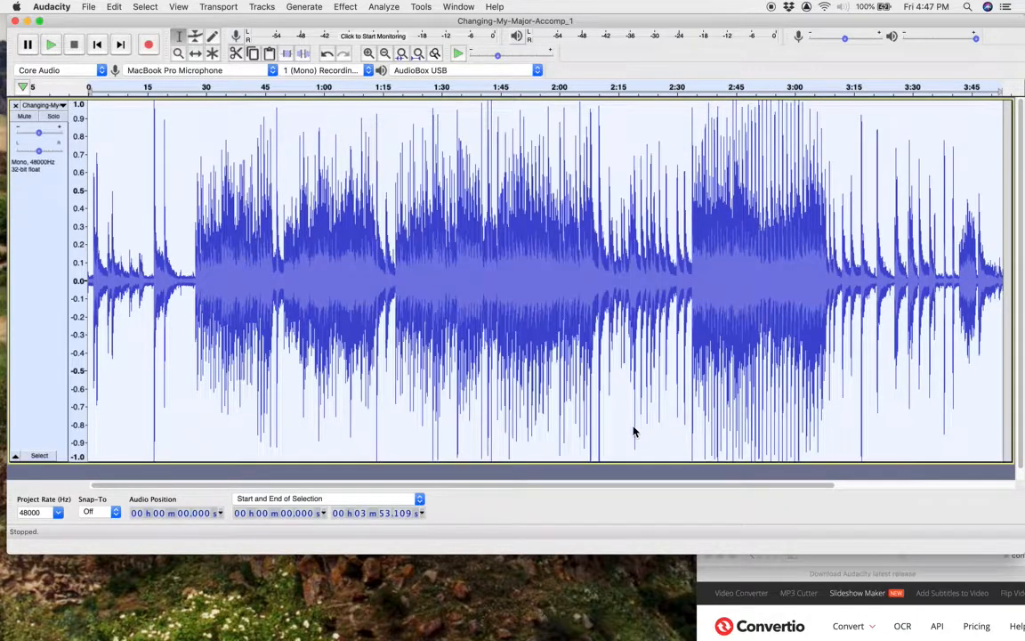
# Play the compressed accompaniment twice from about 1:42.9 and check its playback level
pyautogui.click(493, 347)
pyautogui.press('space')
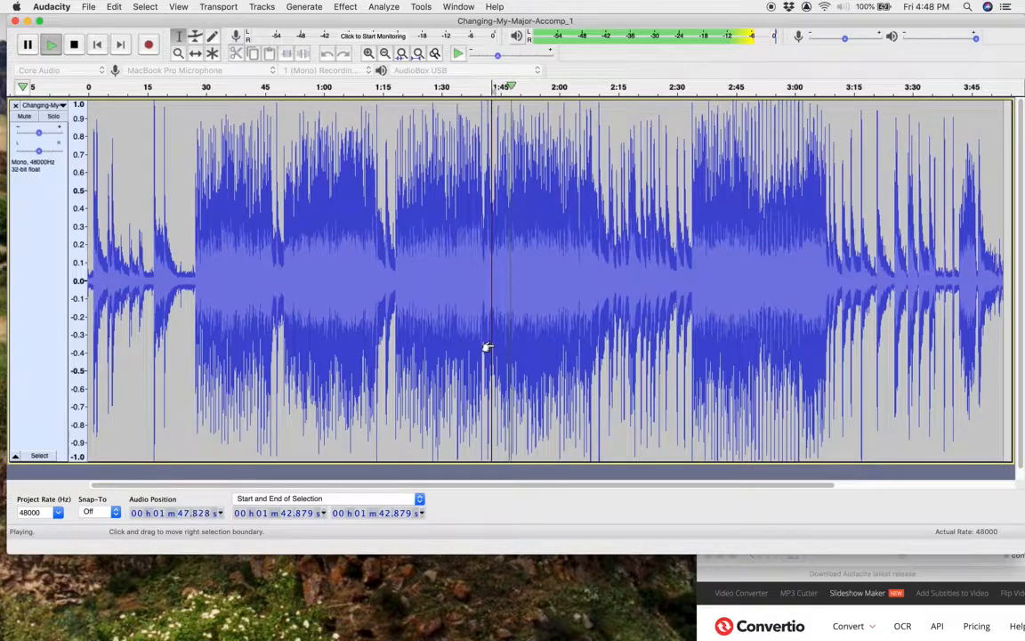
pyautogui.press('space')
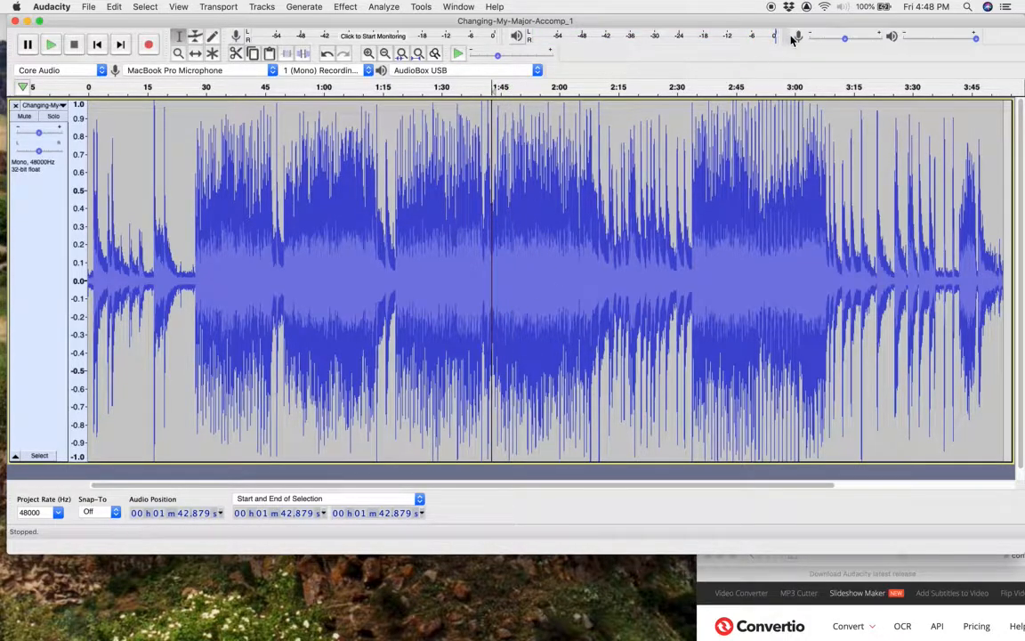
pyautogui.press('space')
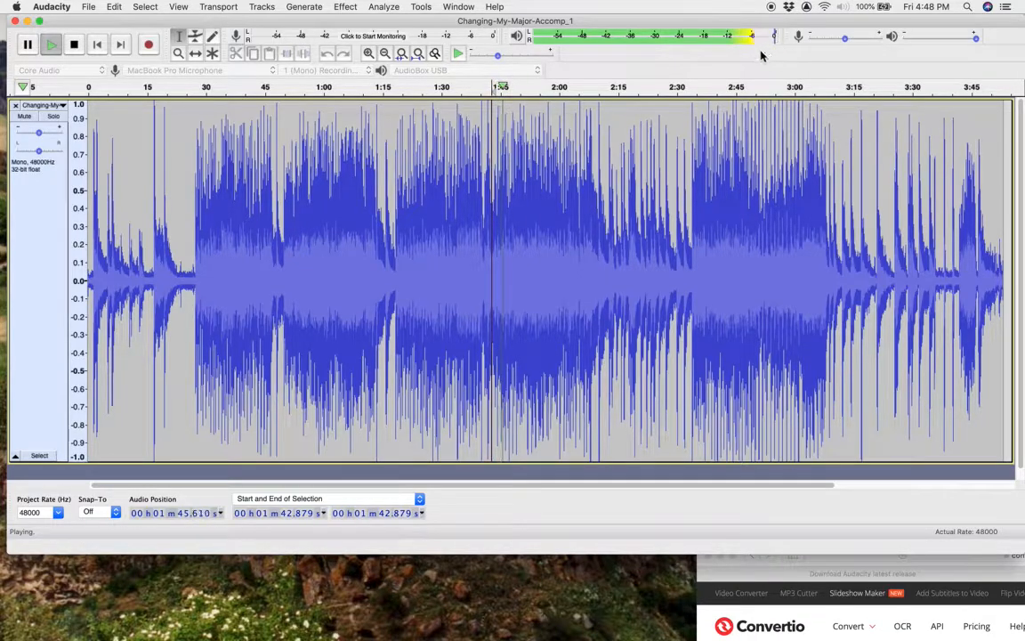
pyautogui.press('space')
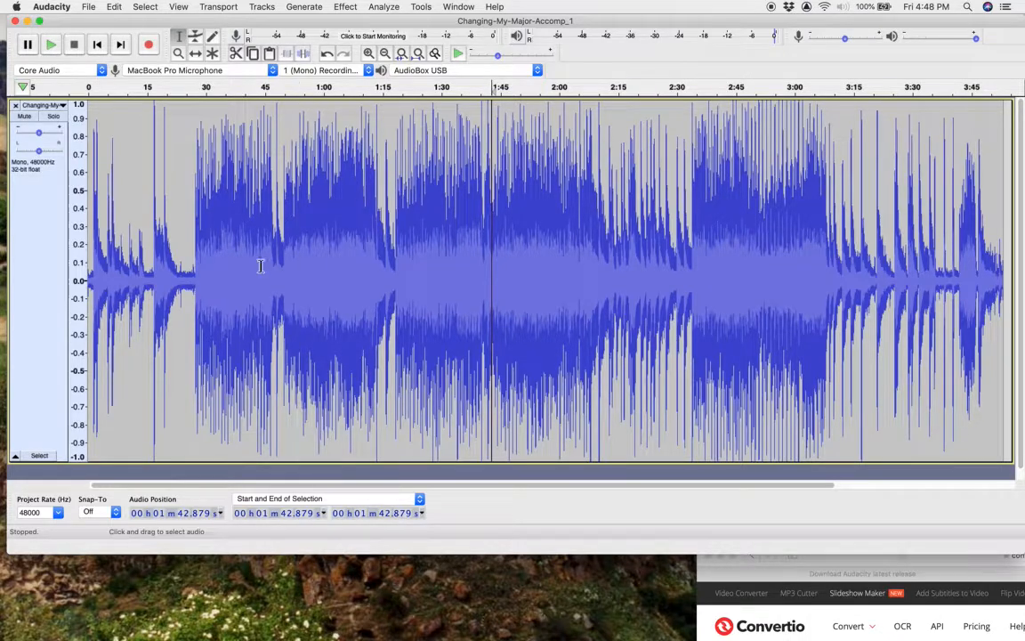
# Check the "Type to create a label" option in the Tracks Behaviors preferences and leave without saving changes
pyautogui.click(92, 293)
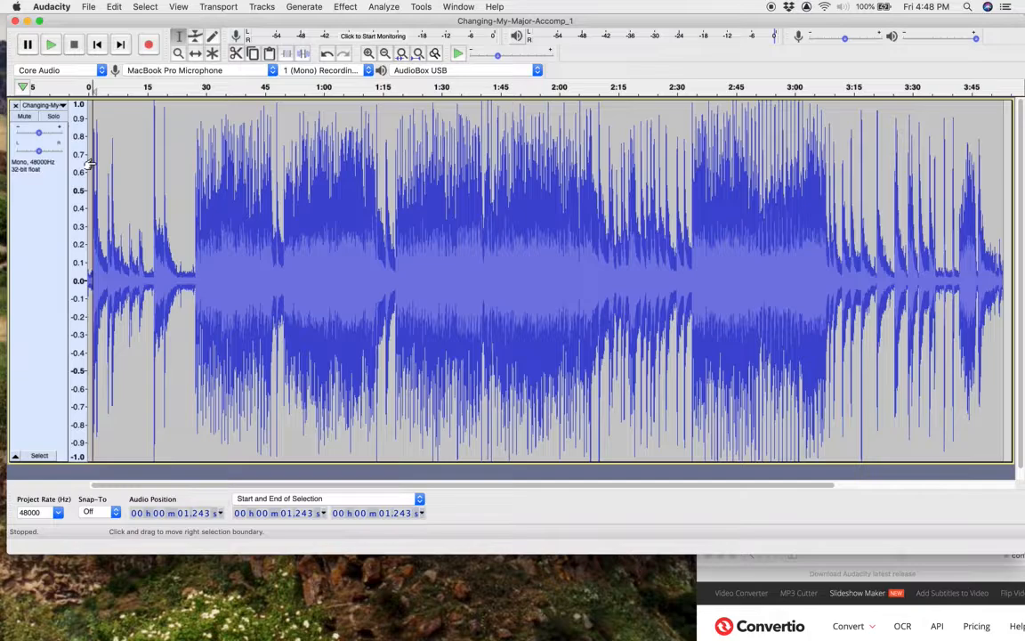
pyautogui.click(61, 8)
pyautogui.click(61, 39)
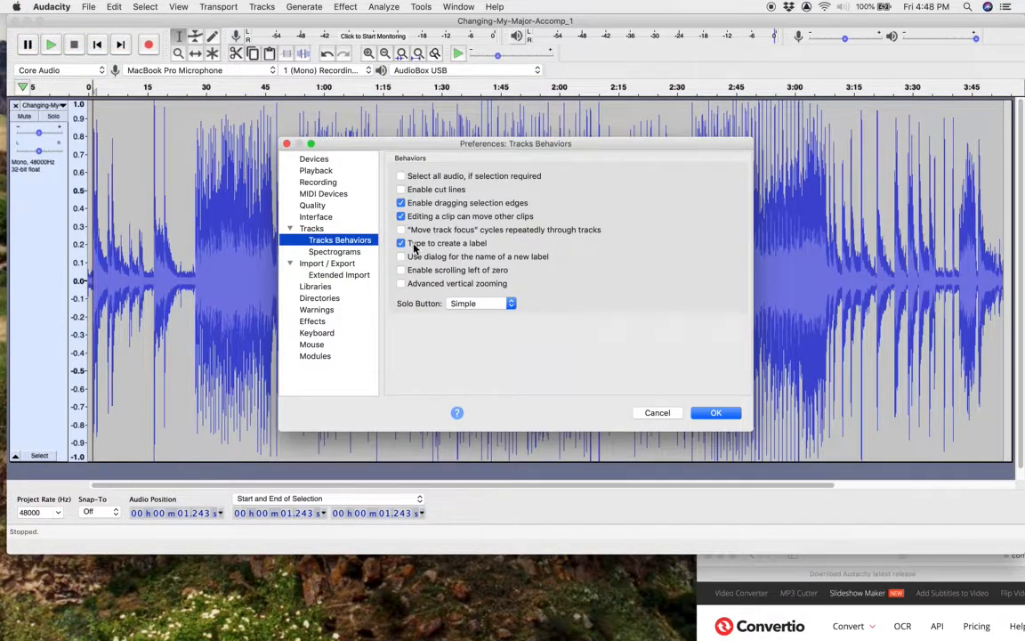
pyautogui.click(656, 413)
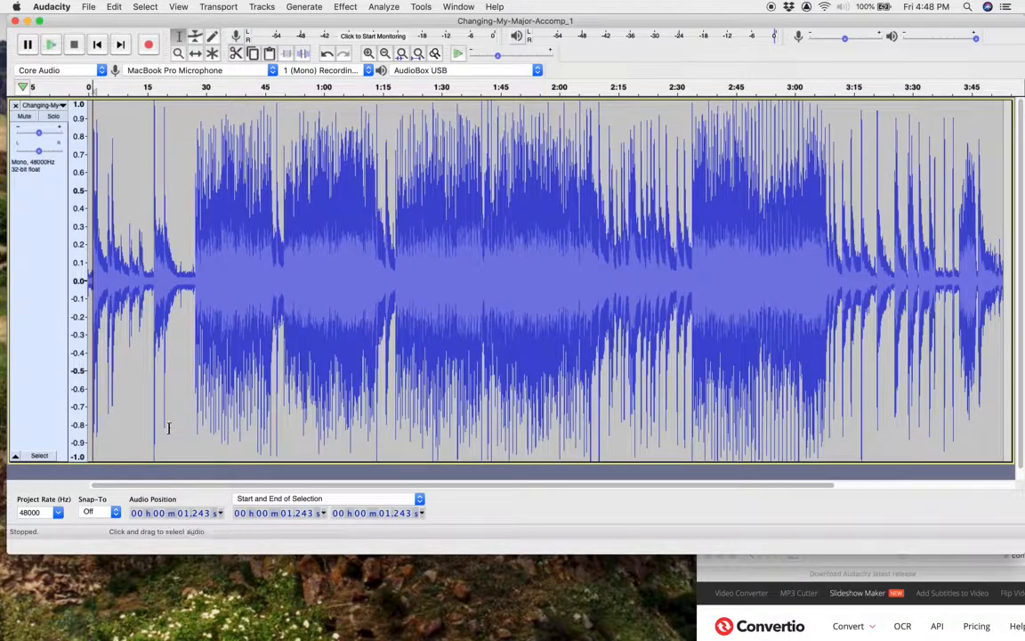
# Add a label reading "key change" at about 0:27.35, where the accompaniment's first loud section starts
pyautogui.click(193, 360)
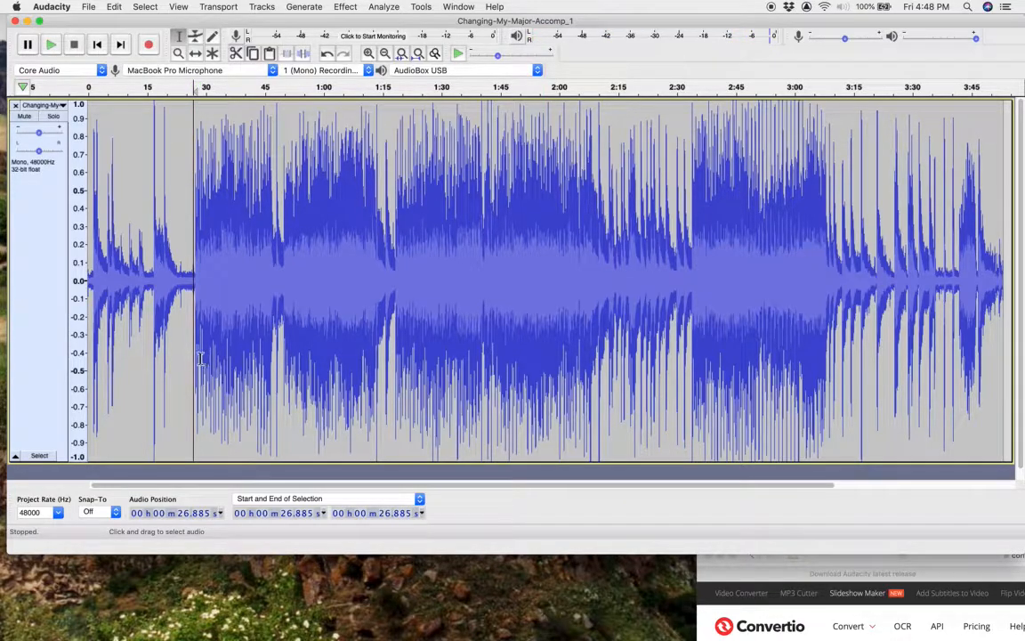
pyautogui.click(195, 356)
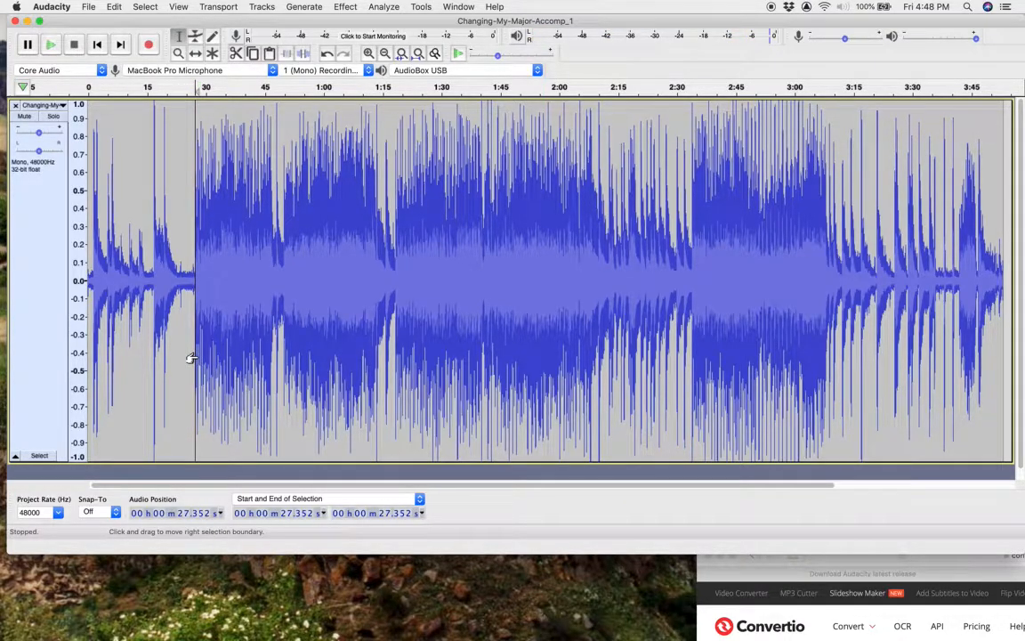
pyautogui.press('super+b')
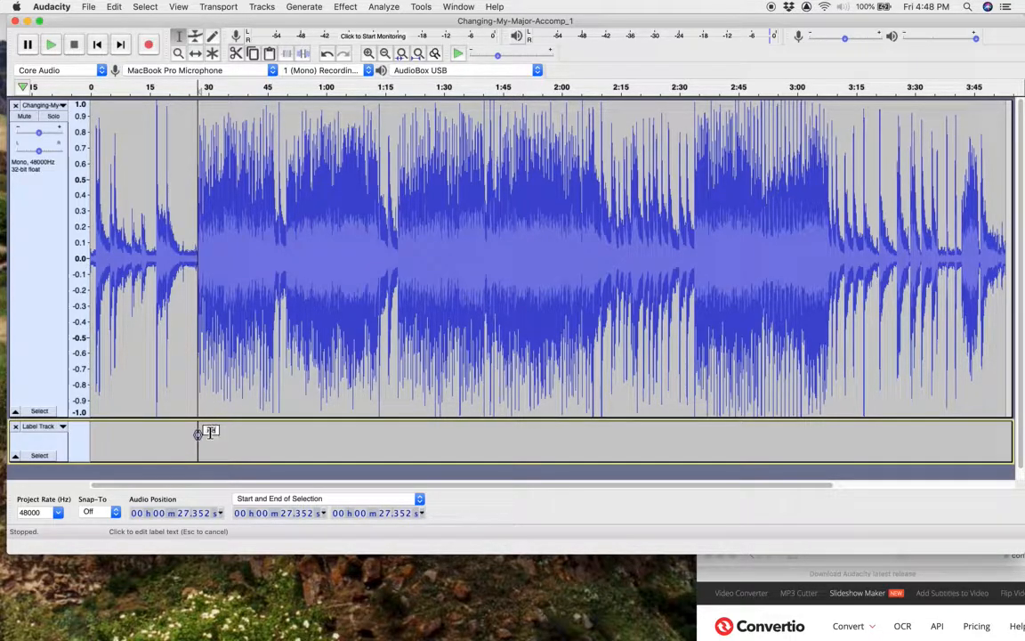
pyautogui.write('Day change')
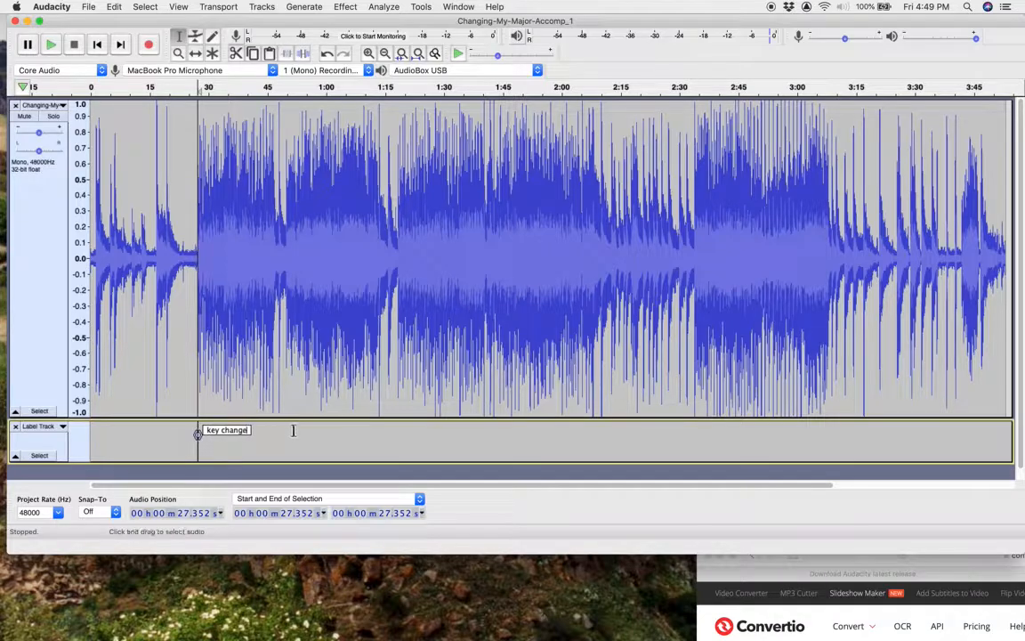
# Change the text of the label at about 0:27.35 to "I got so excited"
pyautogui.press('BackSpace')
pyautogui.press('BackSpace')
pyautogui.press('BackSpace')
pyautogui.press('BackSpace')
pyautogui.press('BackSpace')
pyautogui.write('K')
pyautogui.write(' got so excit')
pyautogui.click(283, 314)
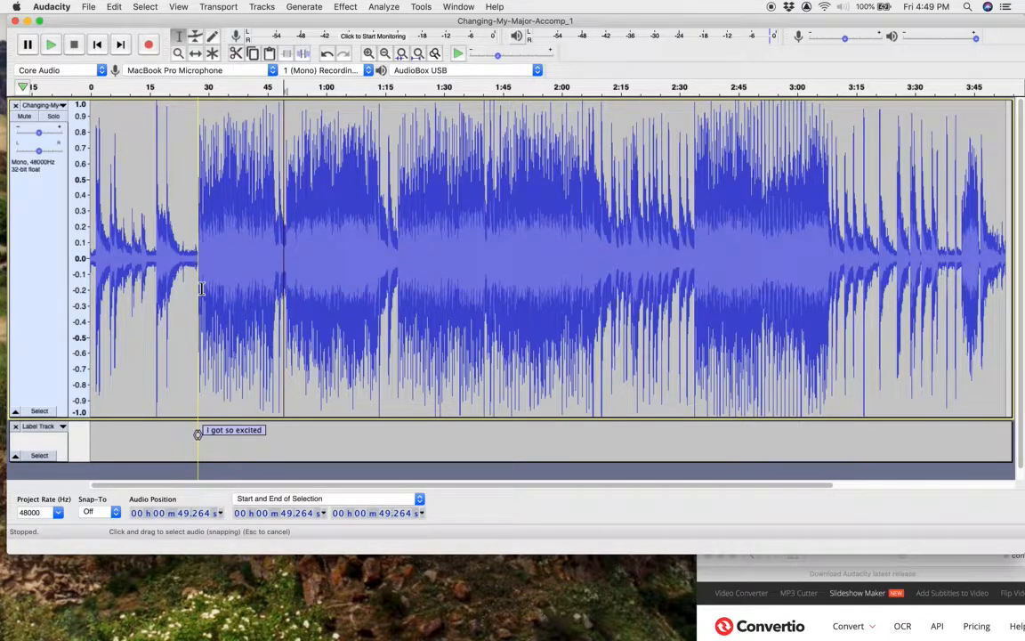
pyautogui.click(198, 289)
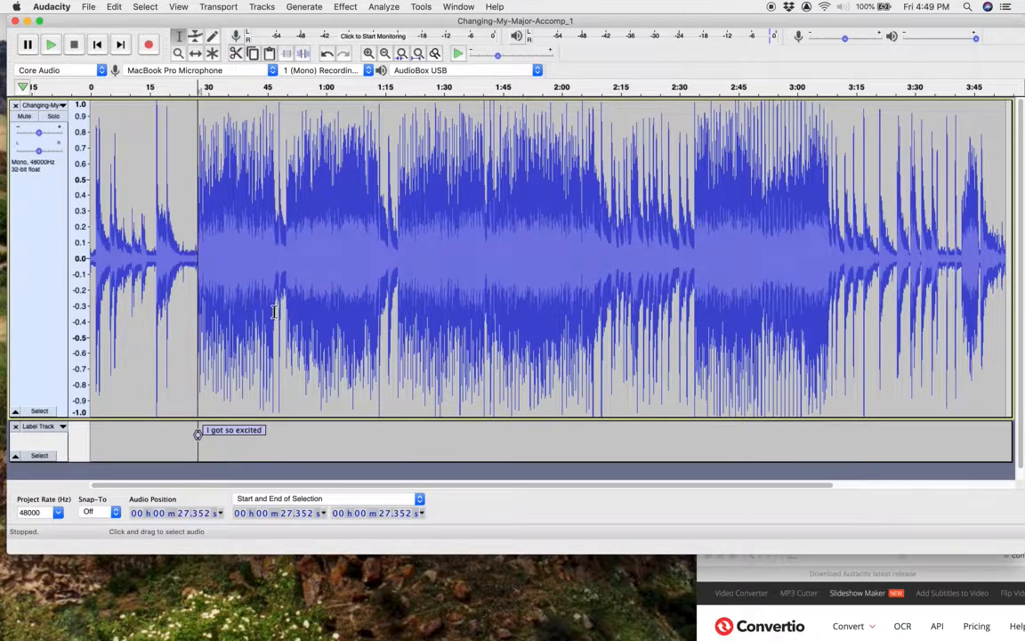
# Play the accompaniment from about 0:46.2 and add a label reading "big pause" at that point
pyautogui.click(271, 311)
pyautogui.press('space')
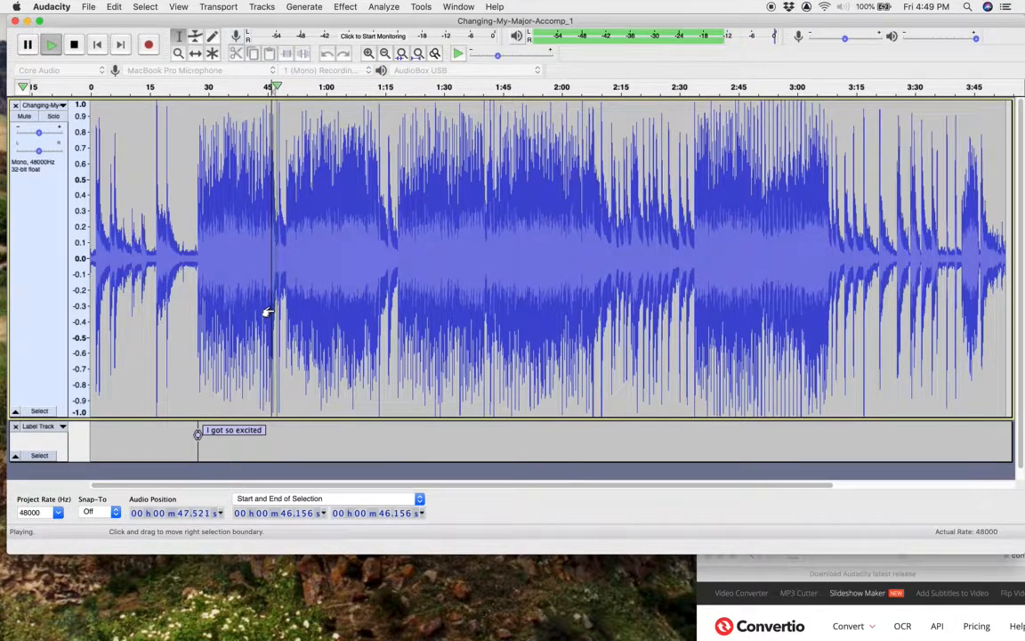
pyautogui.press('space')
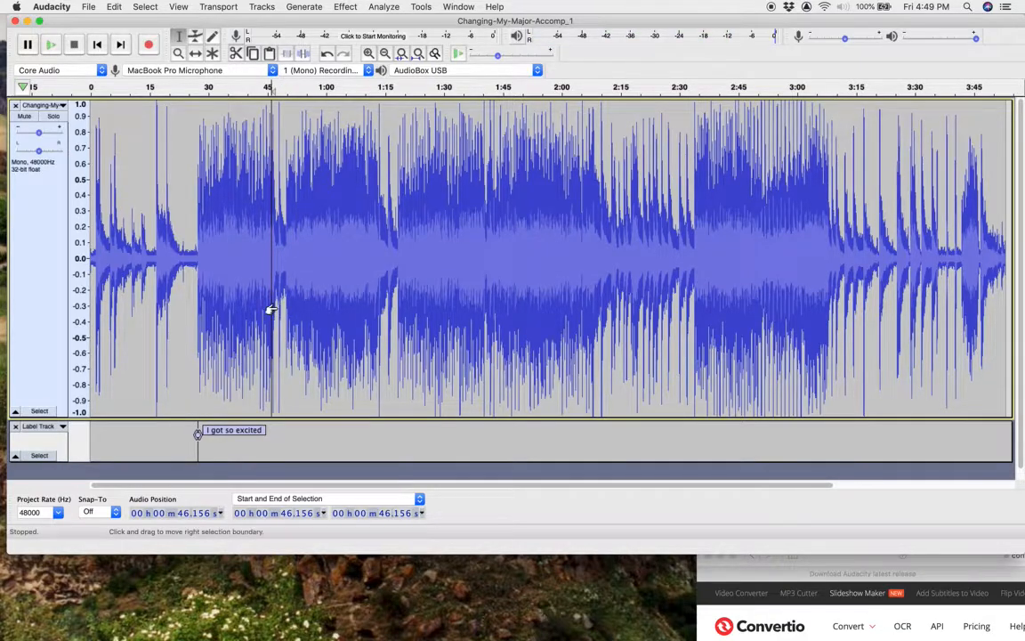
pyautogui.press('super+b')
pyautogui.write('big pause')
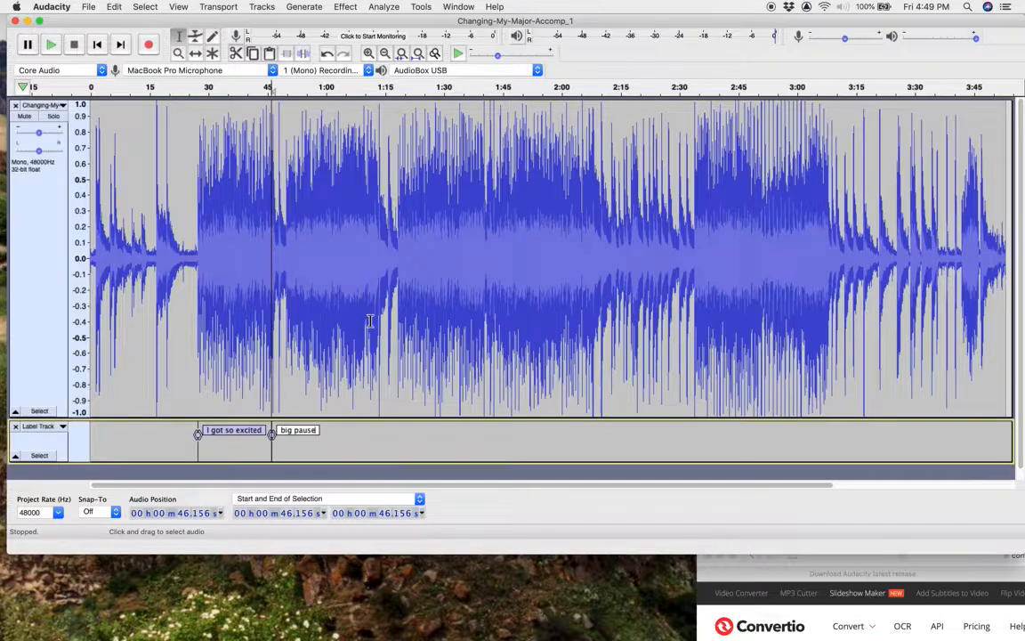
# Play the accompaniment from about 1:18.3 and add a label reading "verse 1" at that point
pyautogui.click(368, 321)
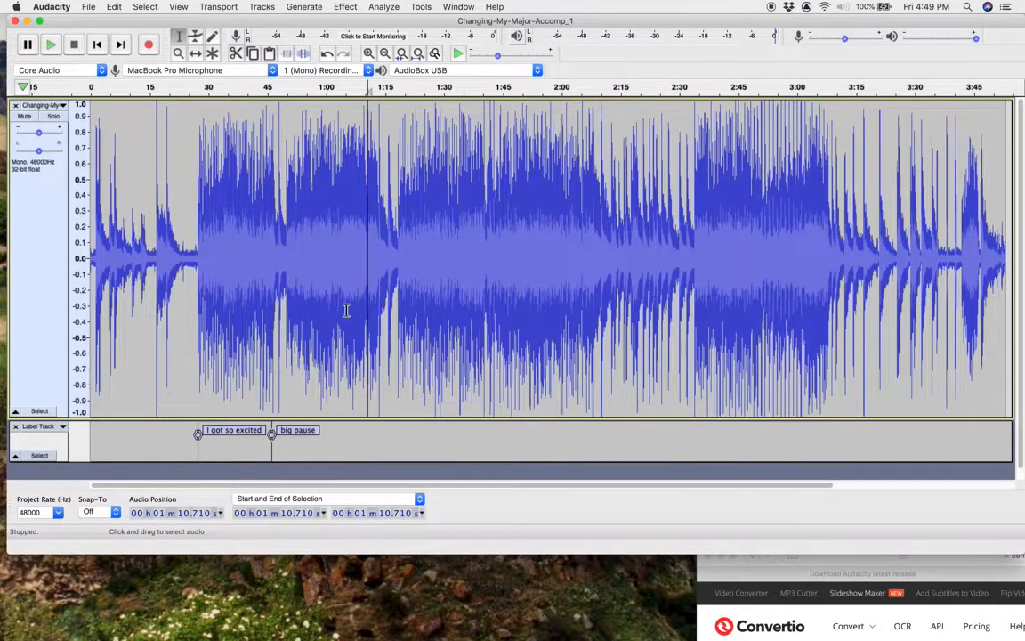
pyautogui.click(398, 325)
pyautogui.press('space')
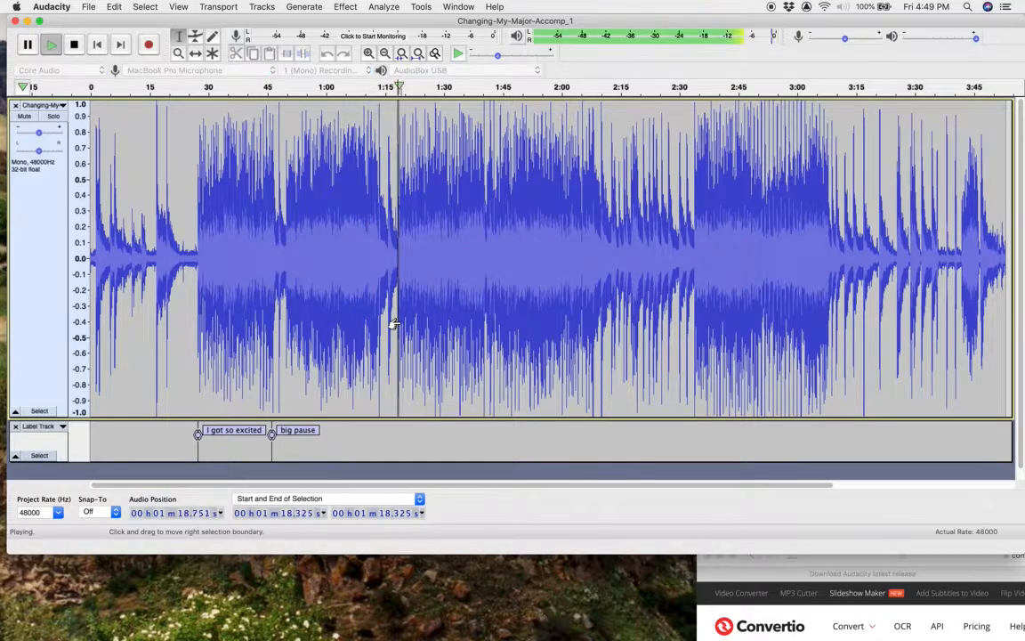
pyautogui.press('space')
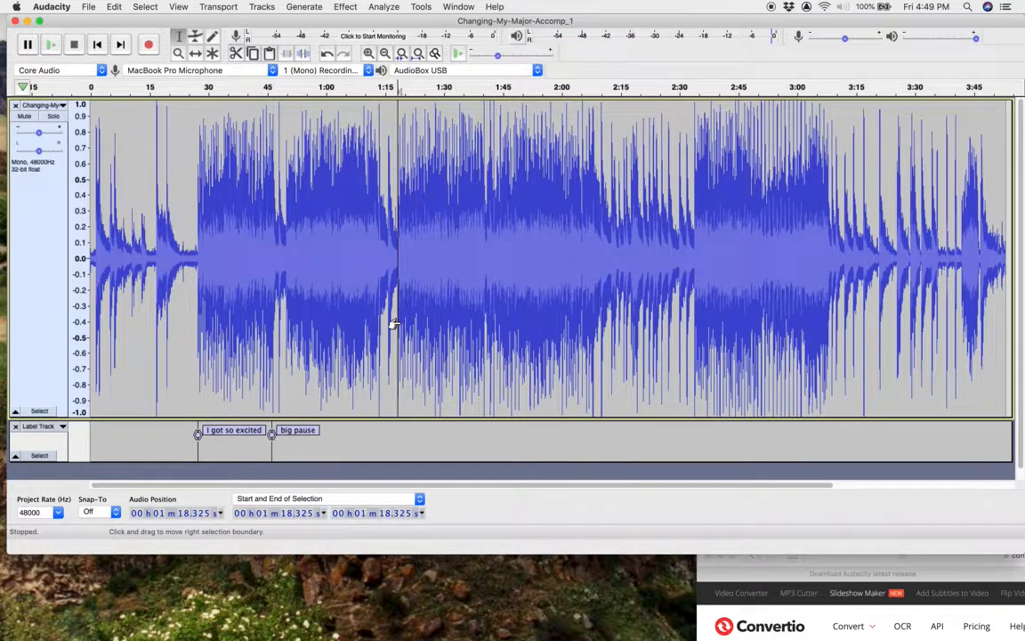
pyautogui.press('super+b')
pyautogui.write('verse 1')
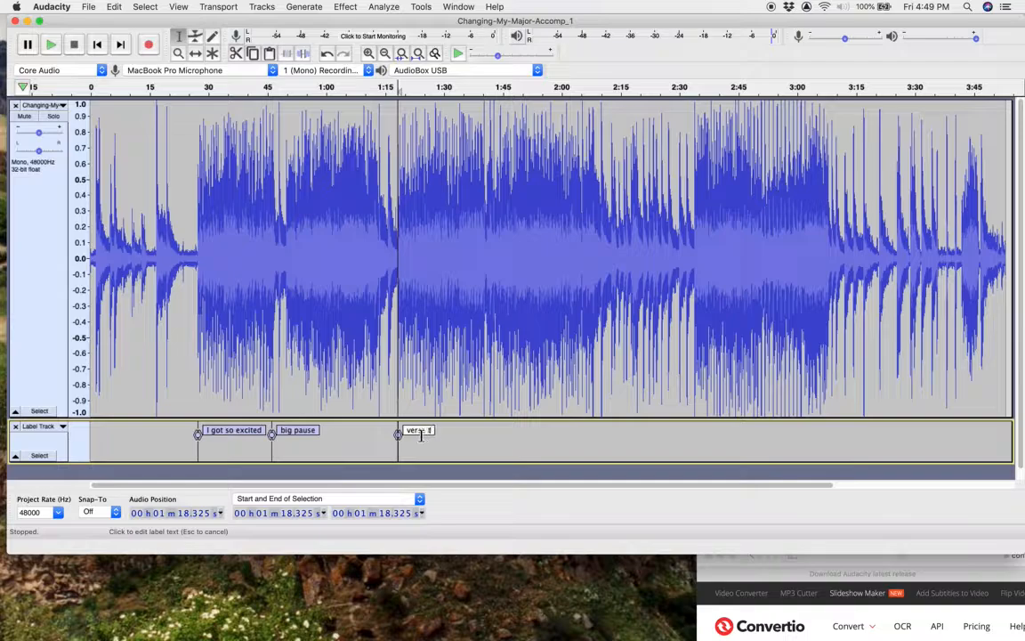
# Change the text of the label at about 1:18.3 to "verse two"
pyautogui.write('wo')
pyautogui.click(486, 289)
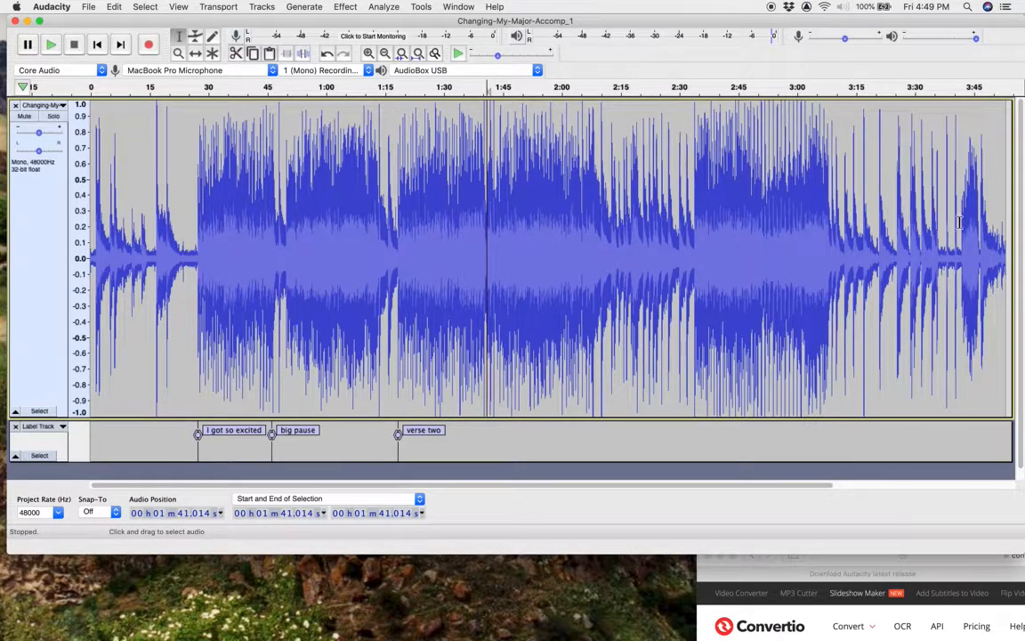
# Add a label reading "big thing happens here" at about 2:33.7, where the accompaniment gets loud again
pyautogui.click(694, 200)
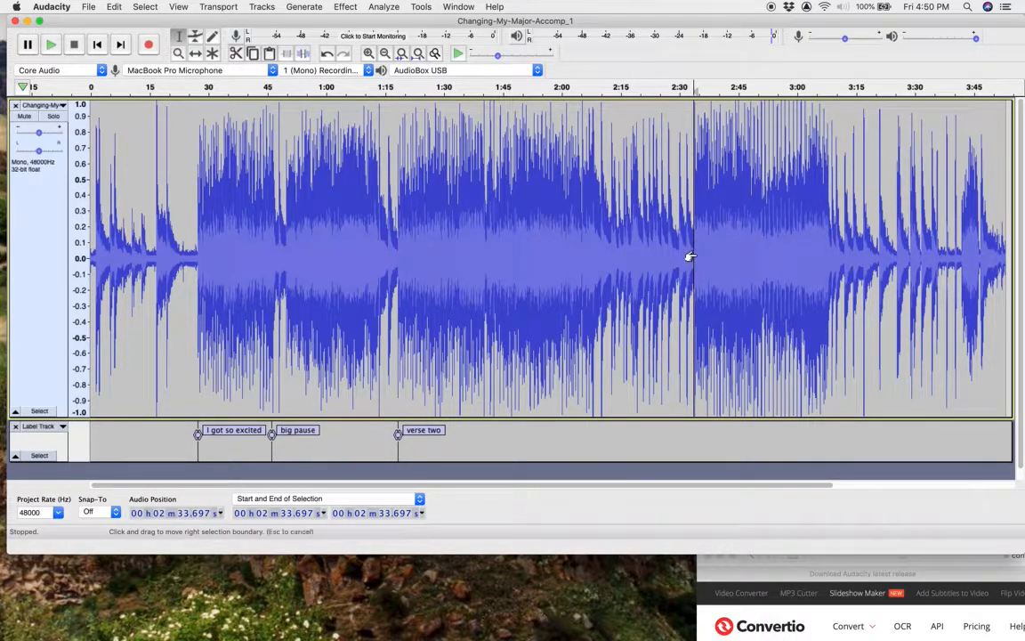
pyautogui.press('super+b')
pyautogui.write('big')
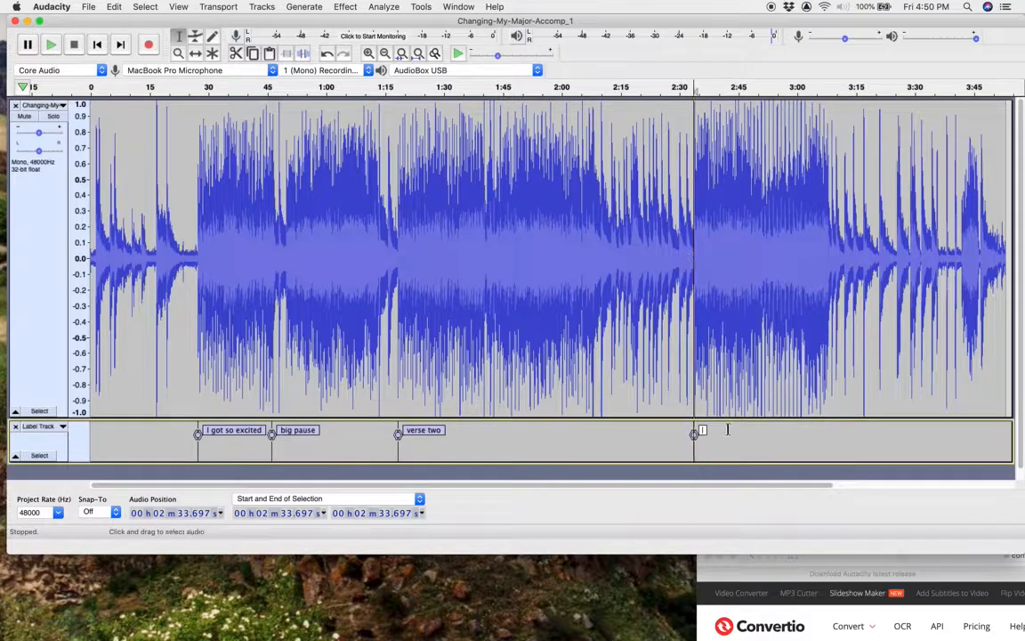
pyautogui.write(' thing ha')
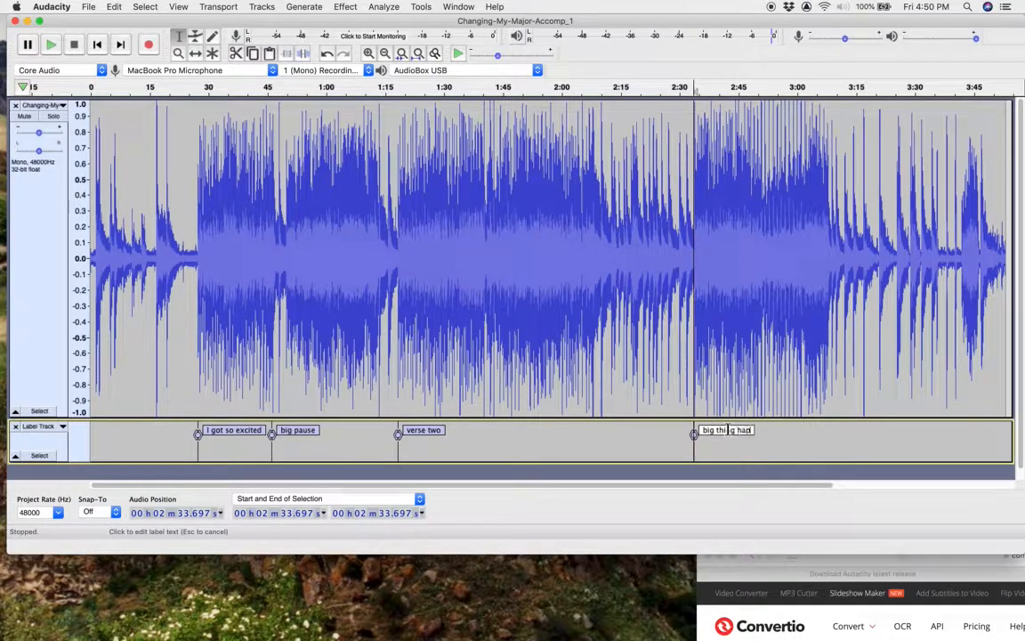
pyautogui.write('ppens here')
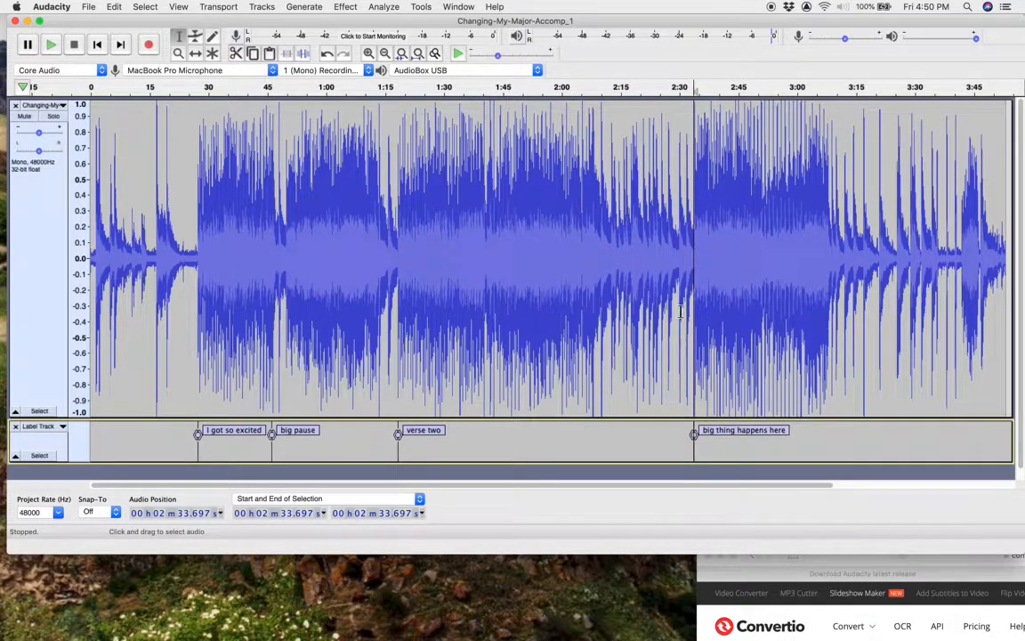
# Play the accompaniment from about 2:29.7 past the "big thing happens here" label to check its placement
pyautogui.click(678, 310)
pyautogui.press('space')
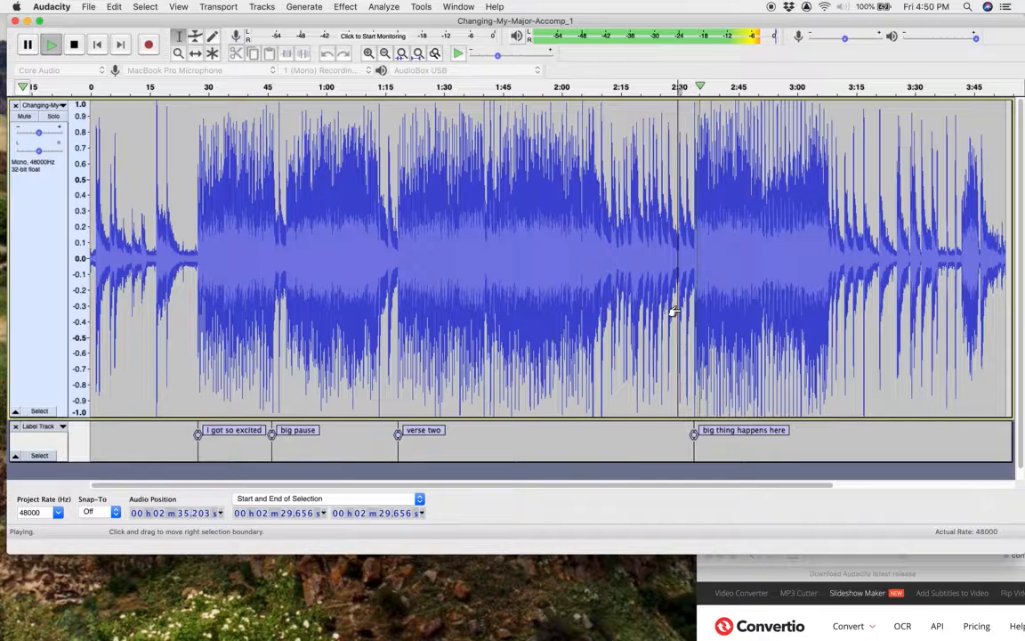
pyautogui.press('space')
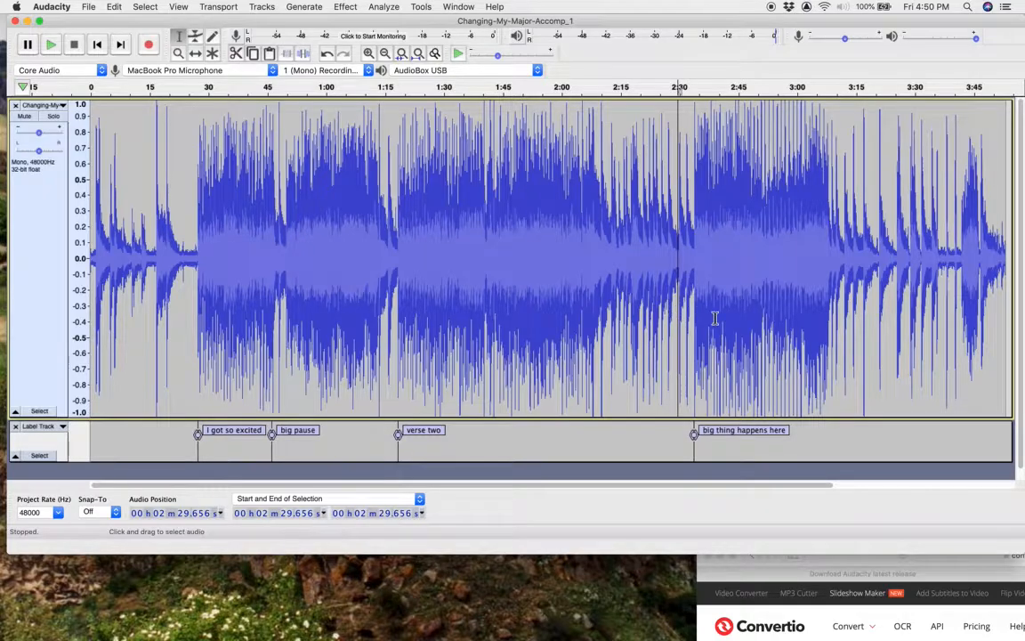
pyautogui.click(688, 317)
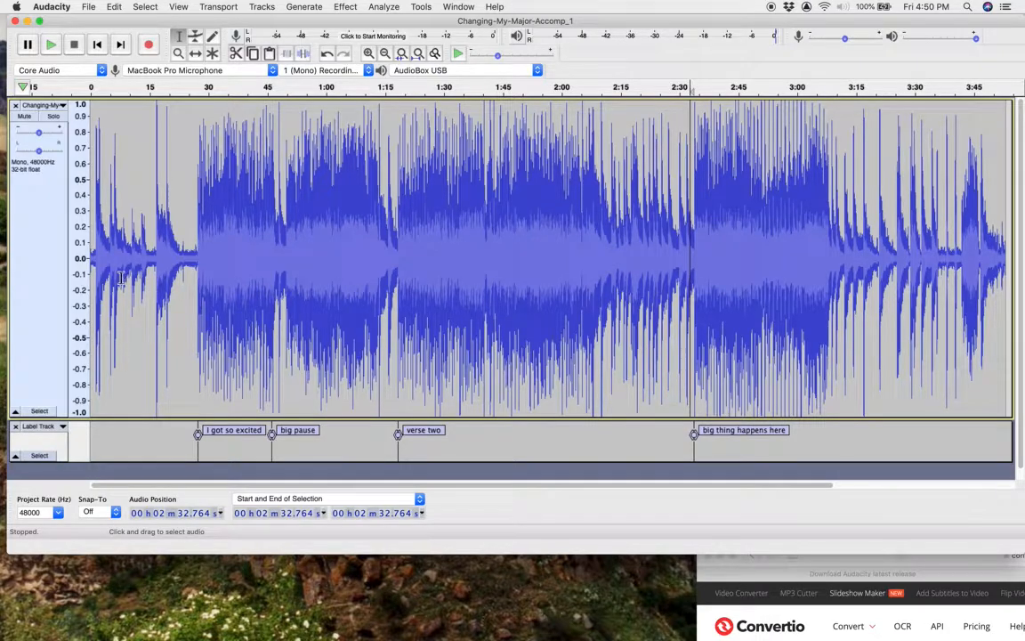
# Play the accompaniment's opening from about 0:00.9 through the first quiet pause and the chord following it
pyautogui.click(94, 277)
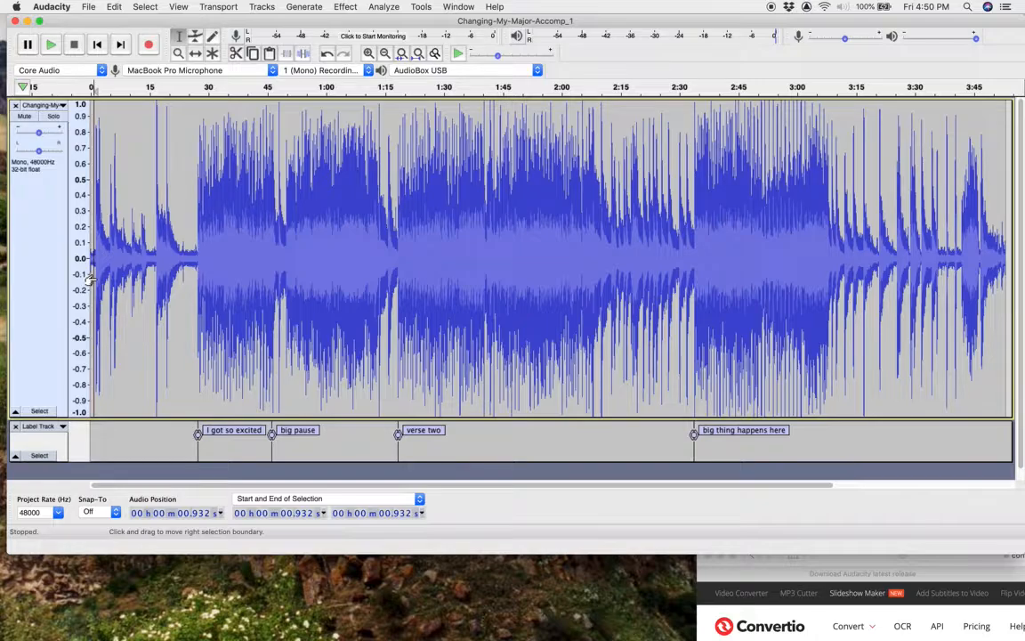
pyautogui.press('space')
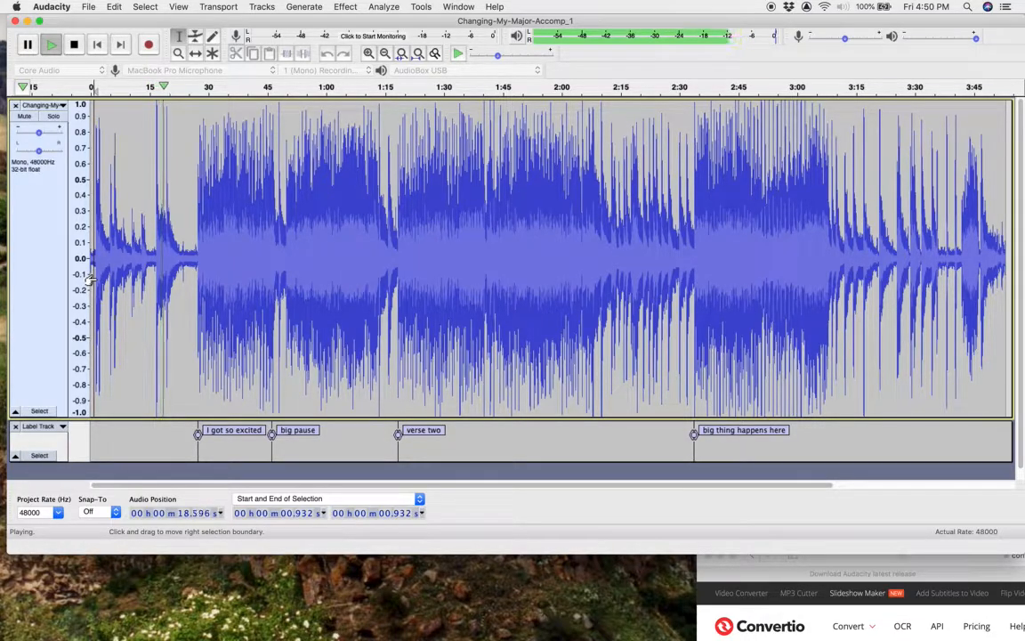
pyautogui.press('space')
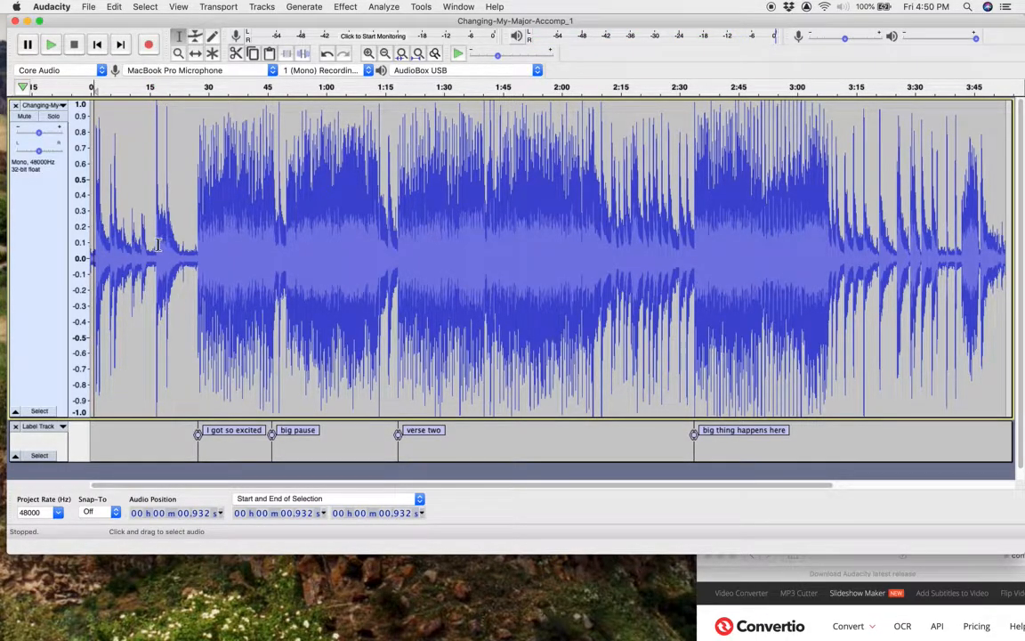
# Examine the quiet pause before the chord near 0:17 up close, playing the accompaniment from about 0:12.1
pyautogui.click(156, 254)
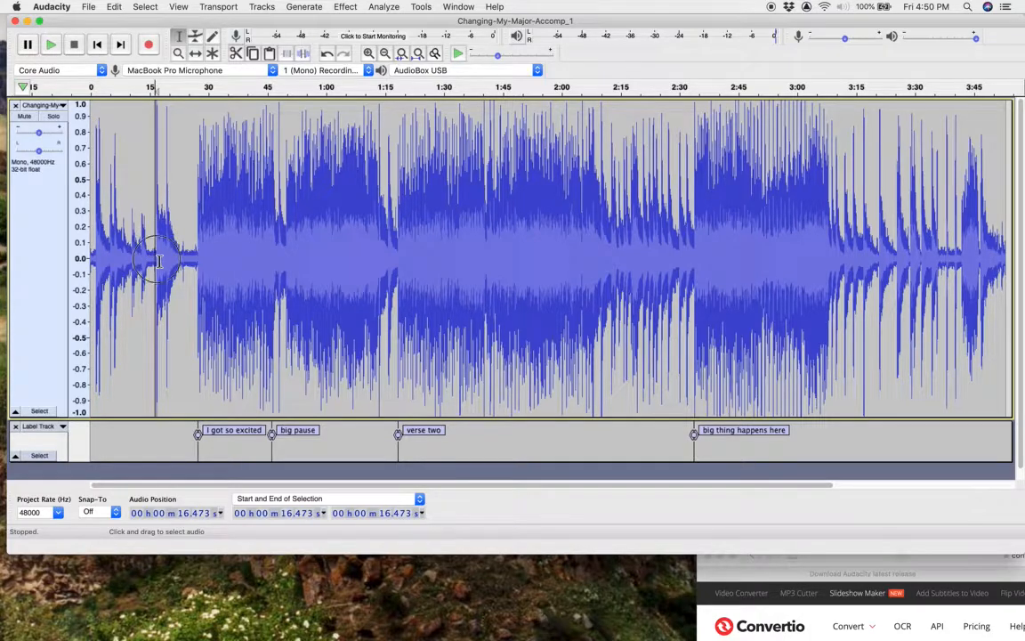
pyautogui.moveTo(154, 260); pyautogui.dragTo(135, 258)
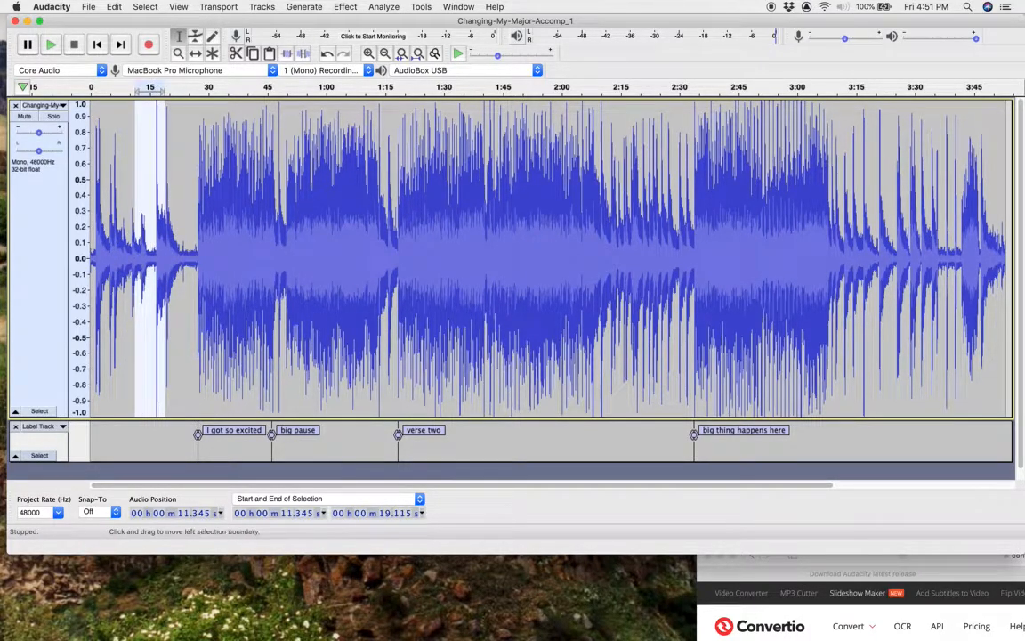
pyautogui.click(370, 55)
pyautogui.click(370, 54)
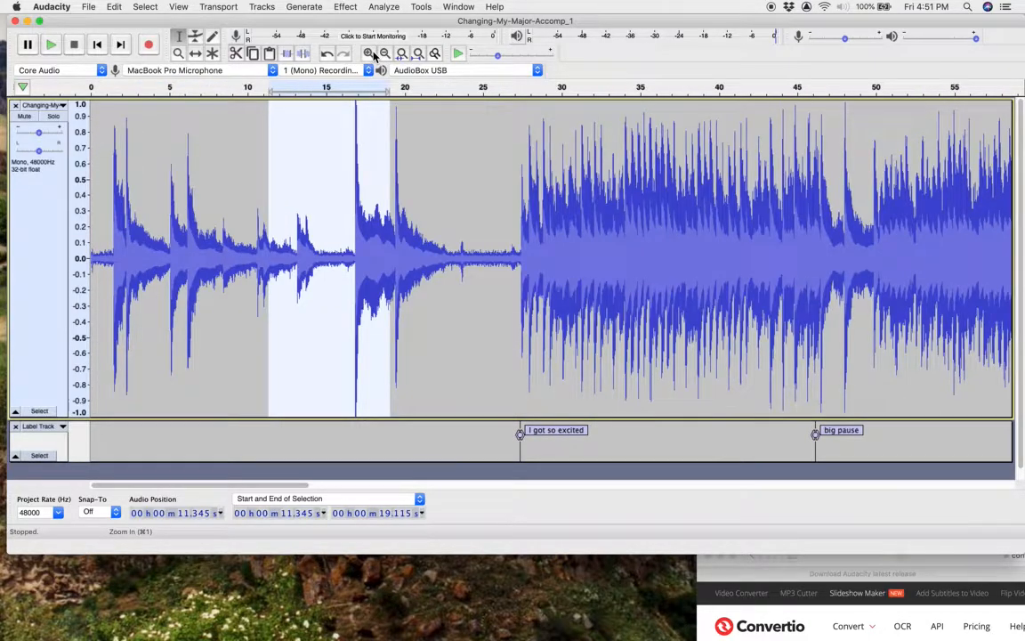
pyautogui.click(370, 54)
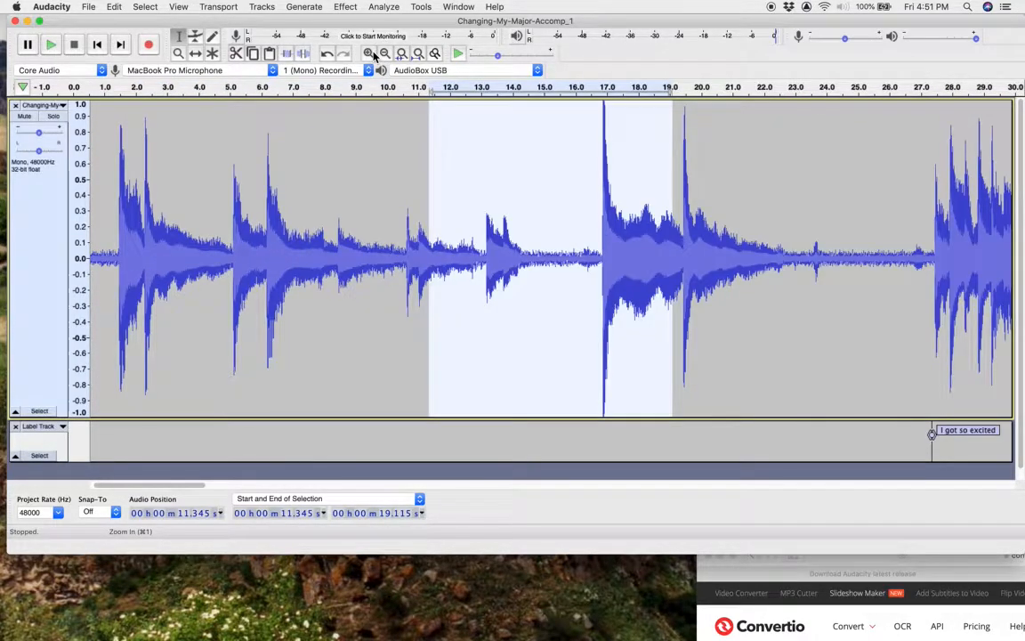
pyautogui.click(524, 244)
pyautogui.click(452, 265)
pyautogui.press('space')
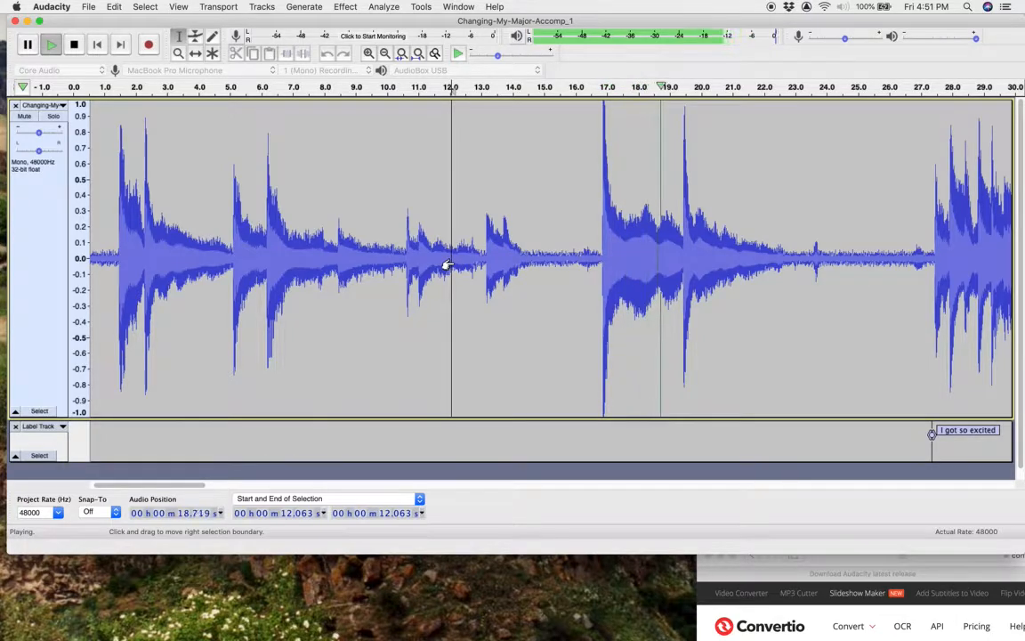
pyautogui.press('space')
# Copy the quiet stretch of the accompaniment from about 0:14.5 to 0:16.0
pyautogui.moveTo(574, 275); pyautogui.dragTo(535, 276)
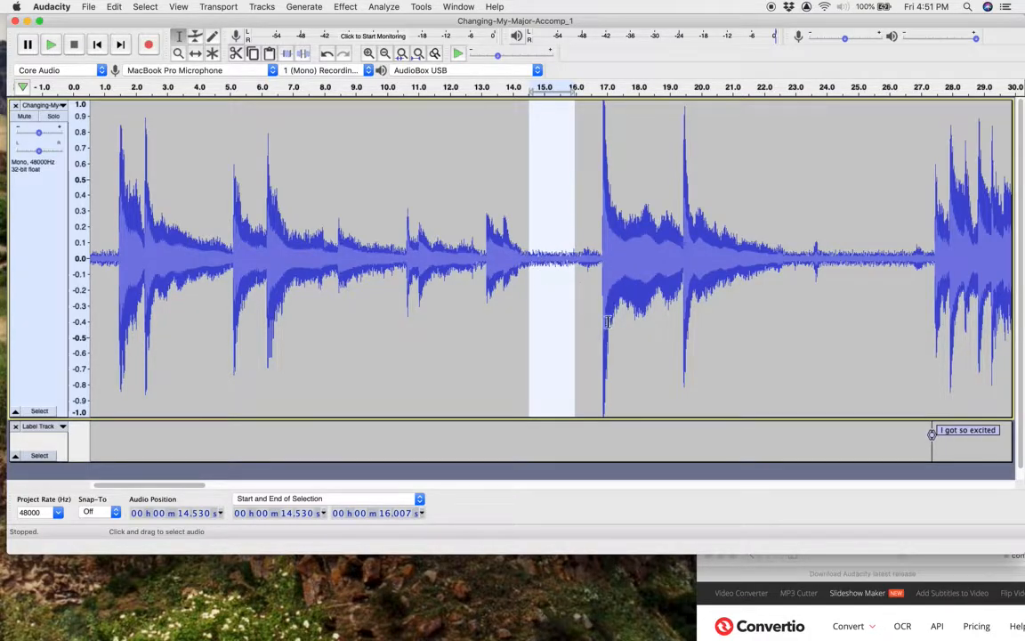
pyautogui.click(572, 237)
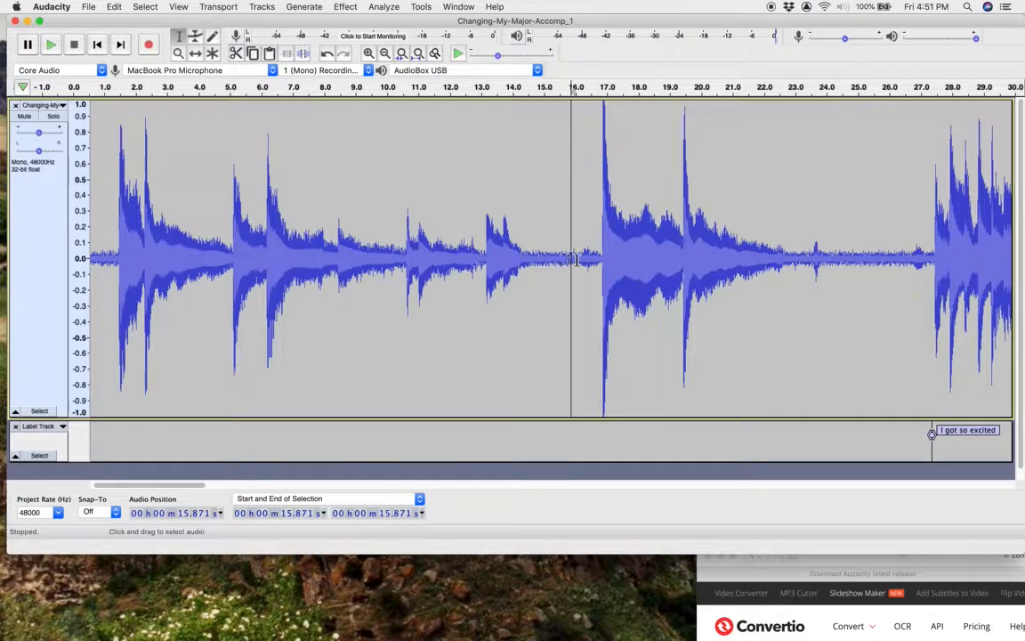
pyautogui.moveTo(578, 259); pyautogui.dragTo(529, 258)
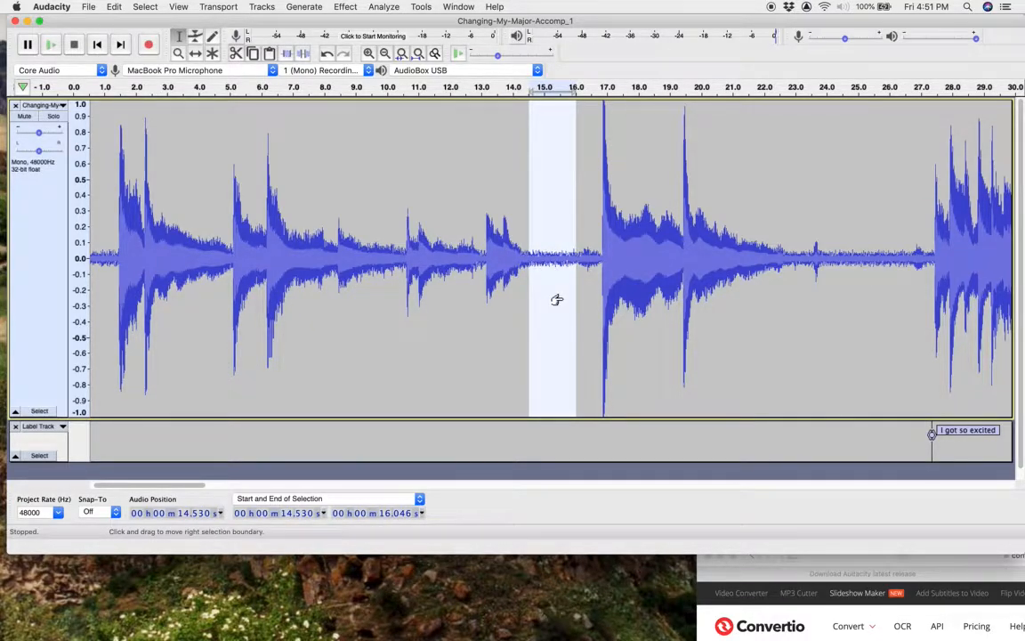
pyautogui.click(114, 6)
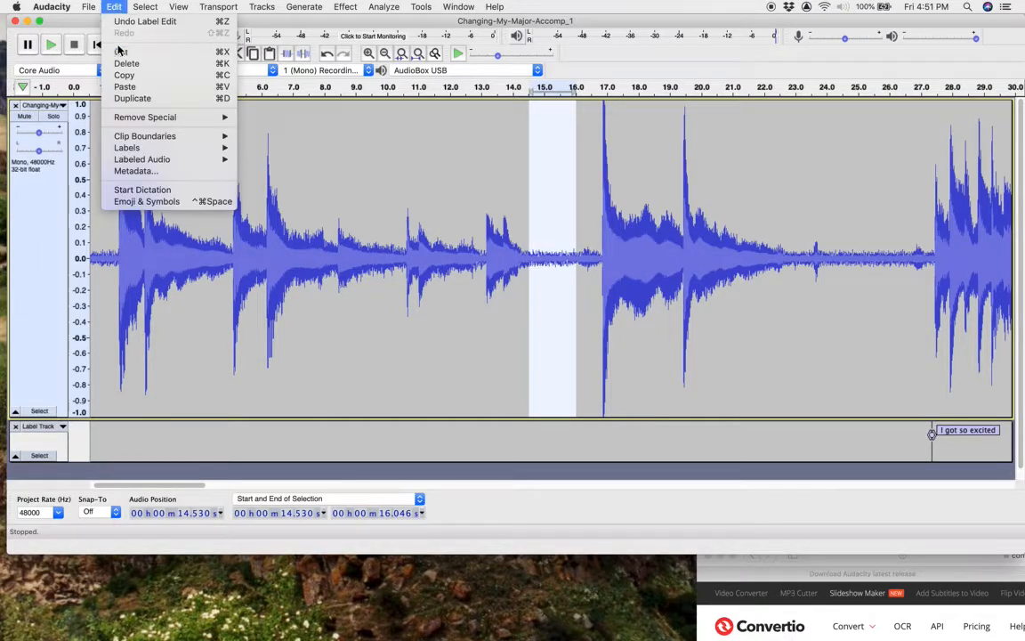
pyautogui.click(127, 77)
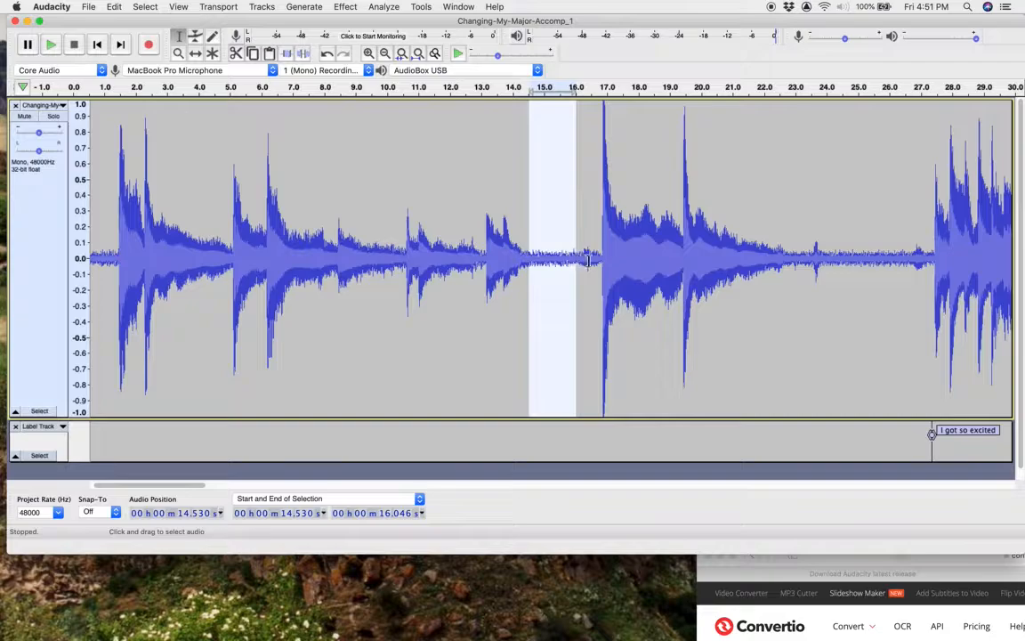
# Lengthen the pause by pasting the copied quiet stretch three times in a row, starting at about 0:16.2
pyautogui.click(580, 261)
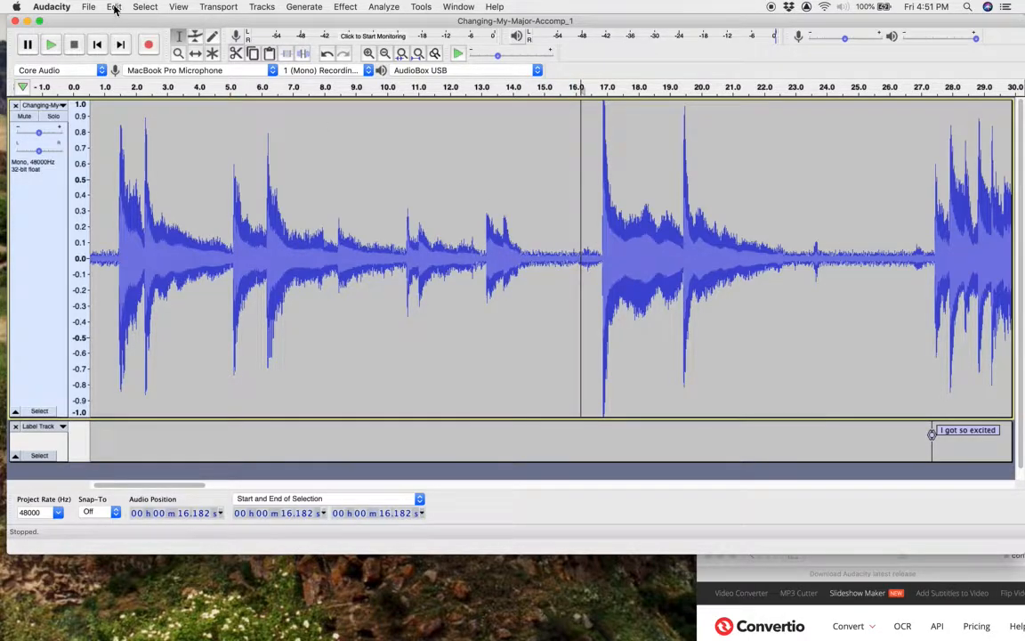
pyautogui.click(114, 6)
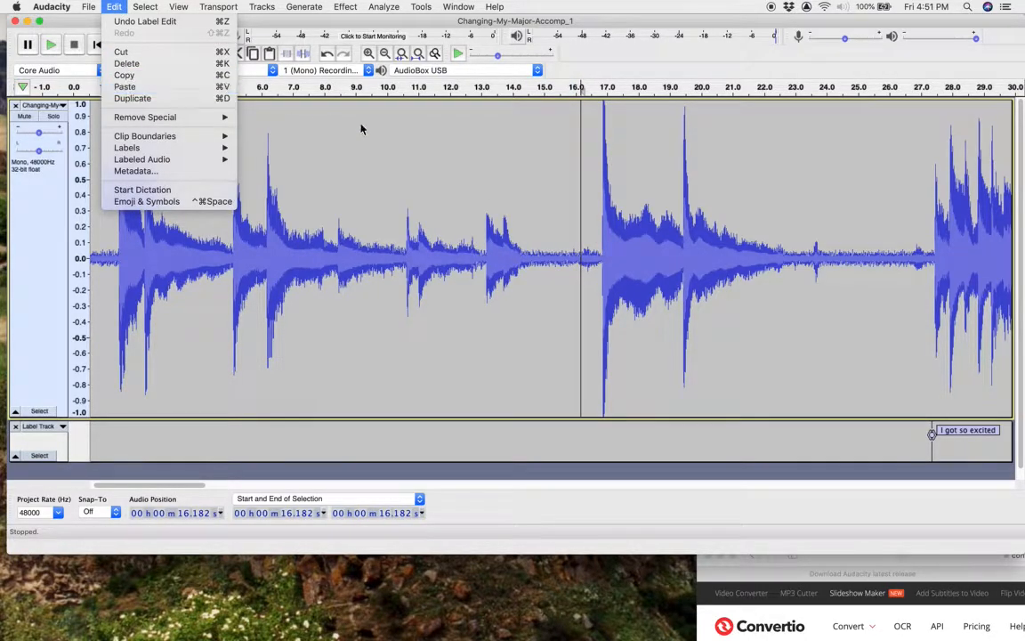
pyautogui.click(475, 215)
pyautogui.press('super+v')
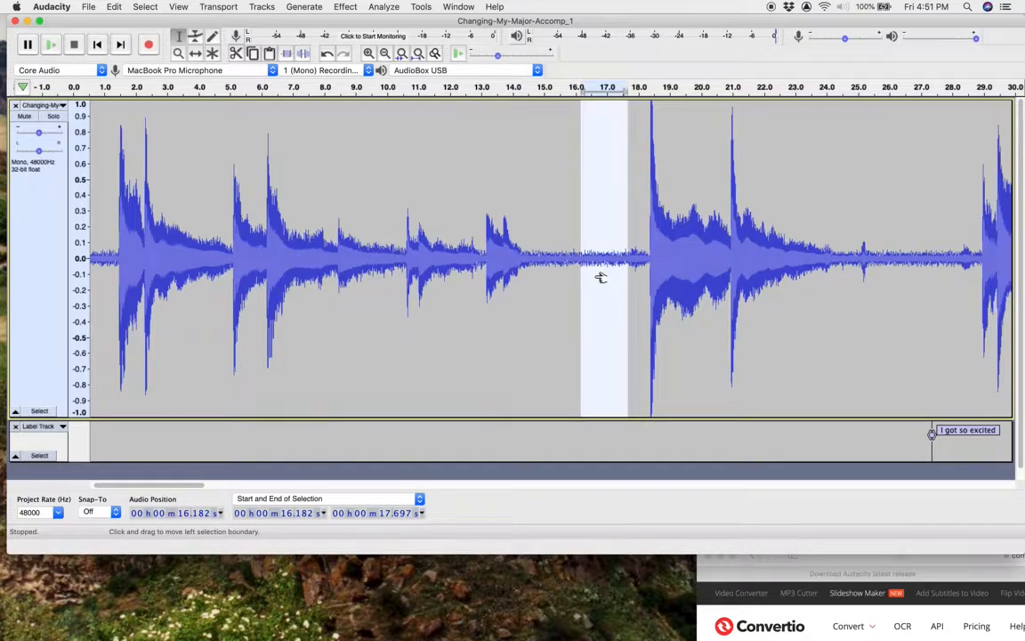
pyautogui.press('Right')
pyautogui.press('super+v')
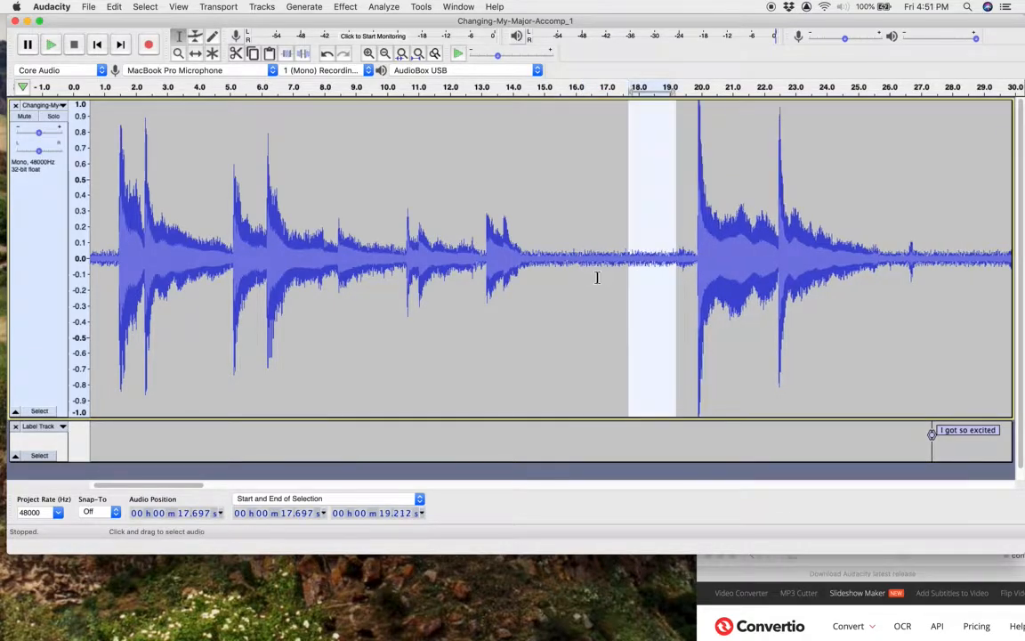
pyautogui.press('Right')
pyautogui.press('super+v')
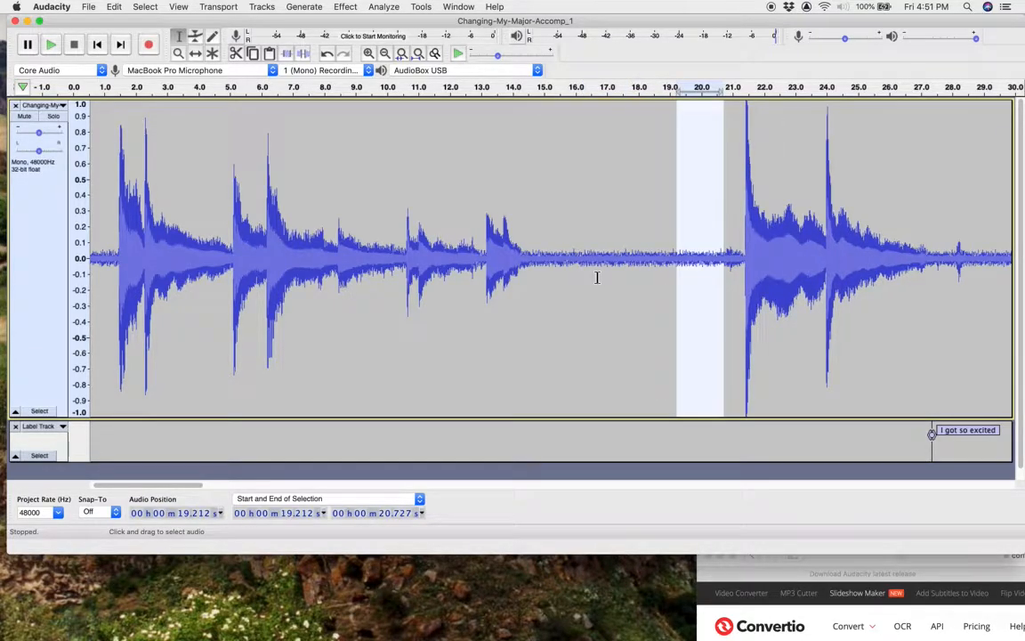
# Play the accompaniment from about 0:06.1 to check the lengthened pause
pyautogui.click(412, 264)
pyautogui.click(267, 275)
pyautogui.press('space')
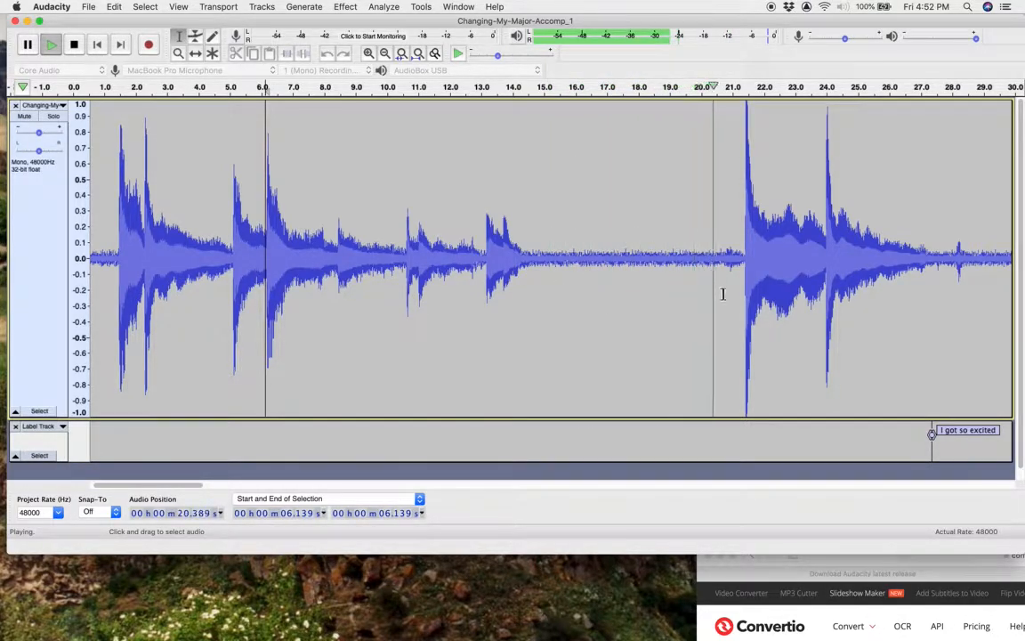
pyautogui.press('space')
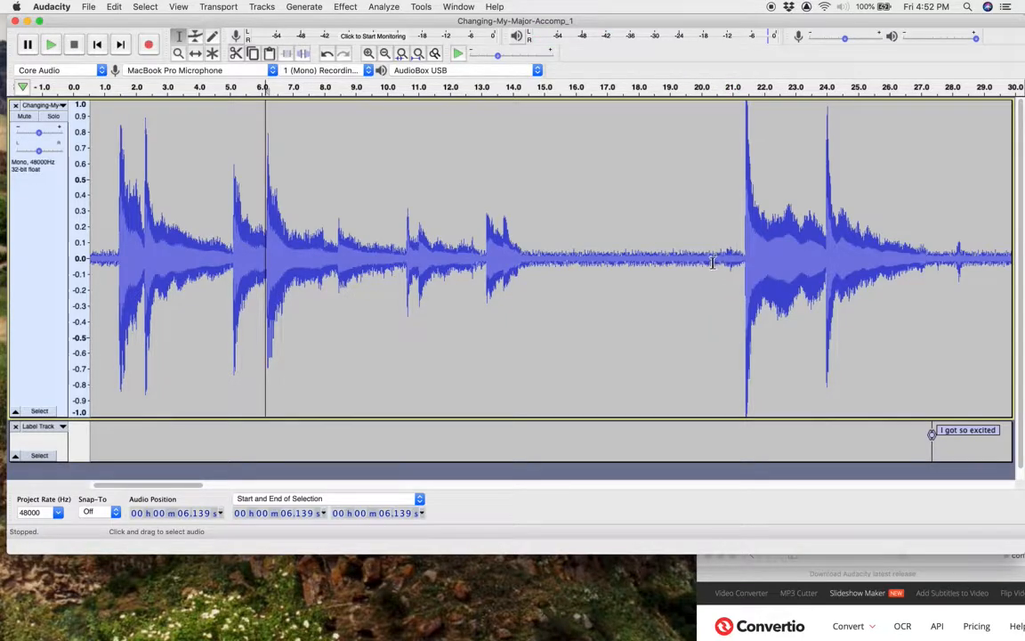
# Delete the audio from about 0:20.3 to 0:21.4, just before the loud chord that ends the pause
pyautogui.click(710, 262)
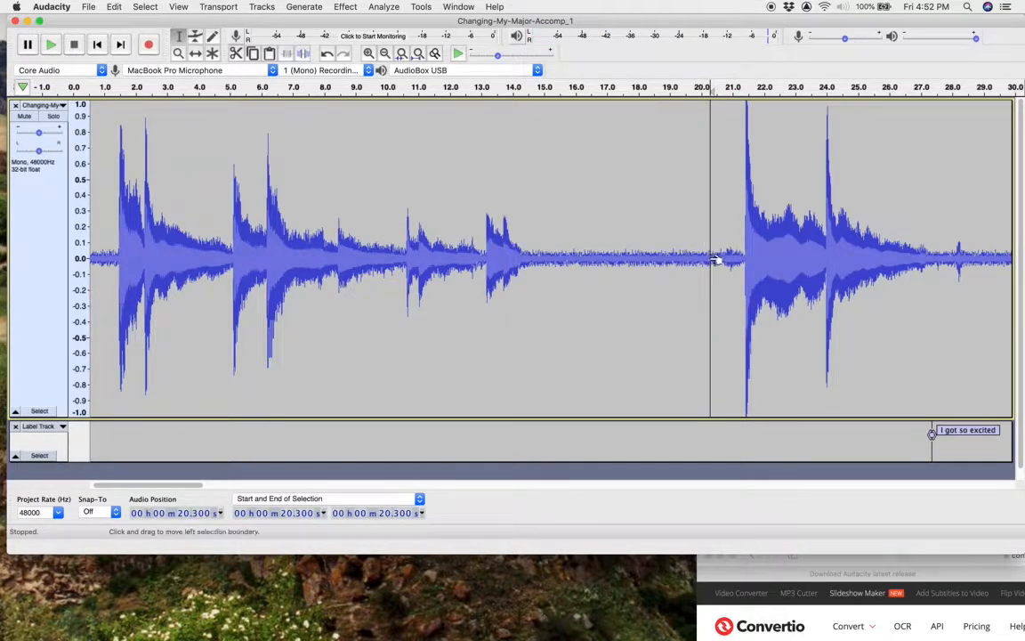
pyautogui.moveTo(710, 260); pyautogui.dragTo(740, 268)
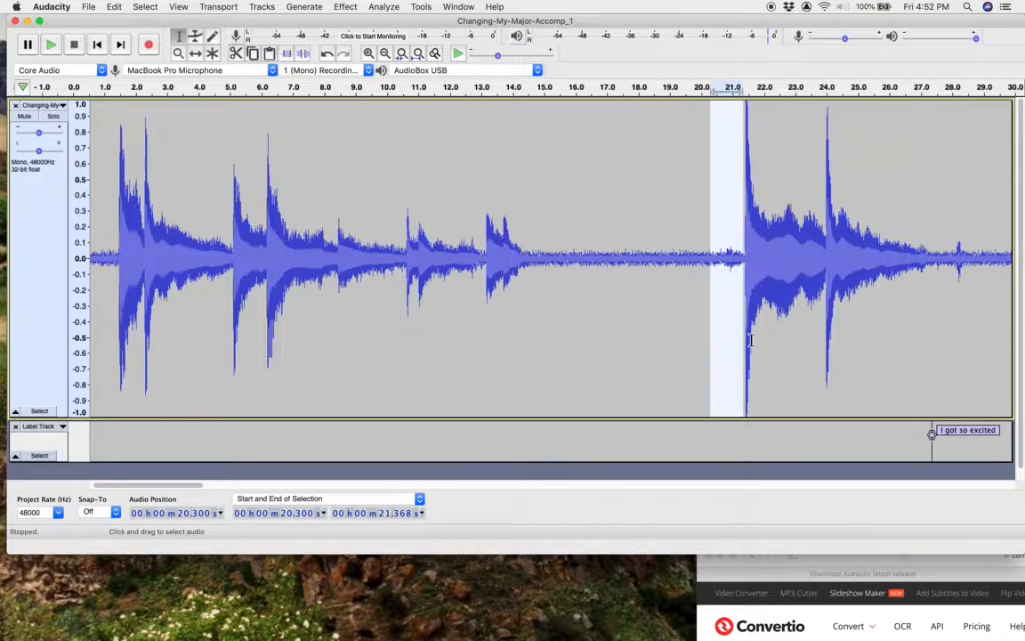
pyautogui.press('Delete')
pyautogui.click(689, 305)
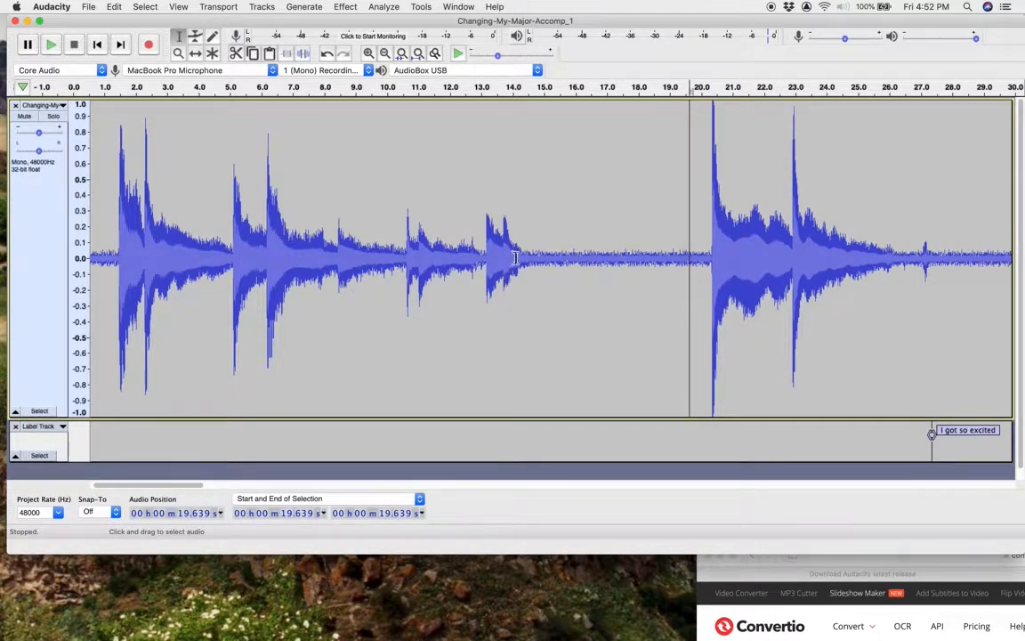
# Play the short notes before the lengthened pause, starting at about 0:13.1
pyautogui.click(485, 273)
pyautogui.press('space')
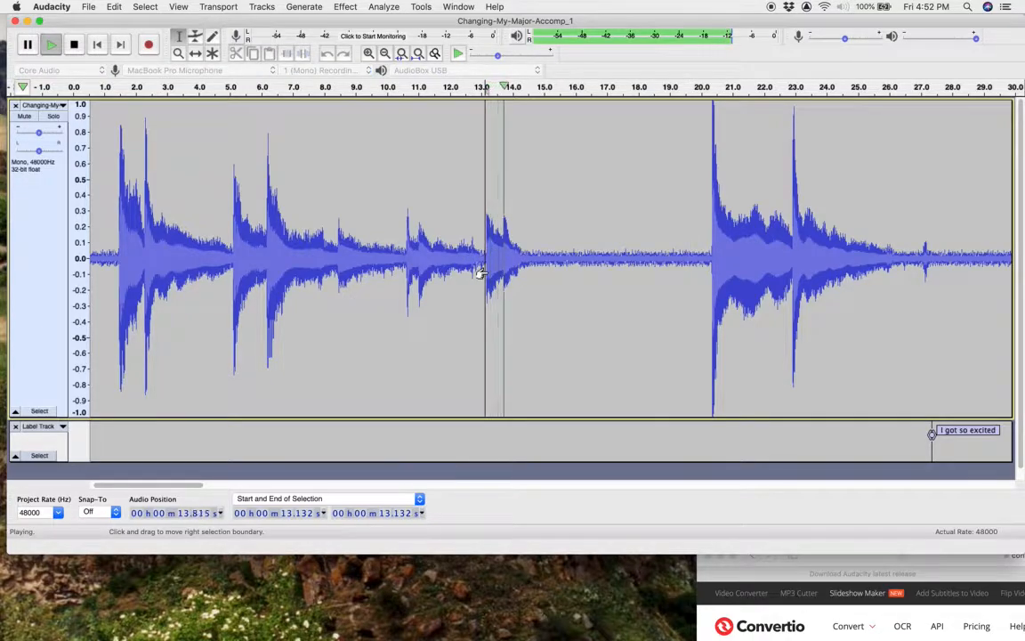
pyautogui.press('space')
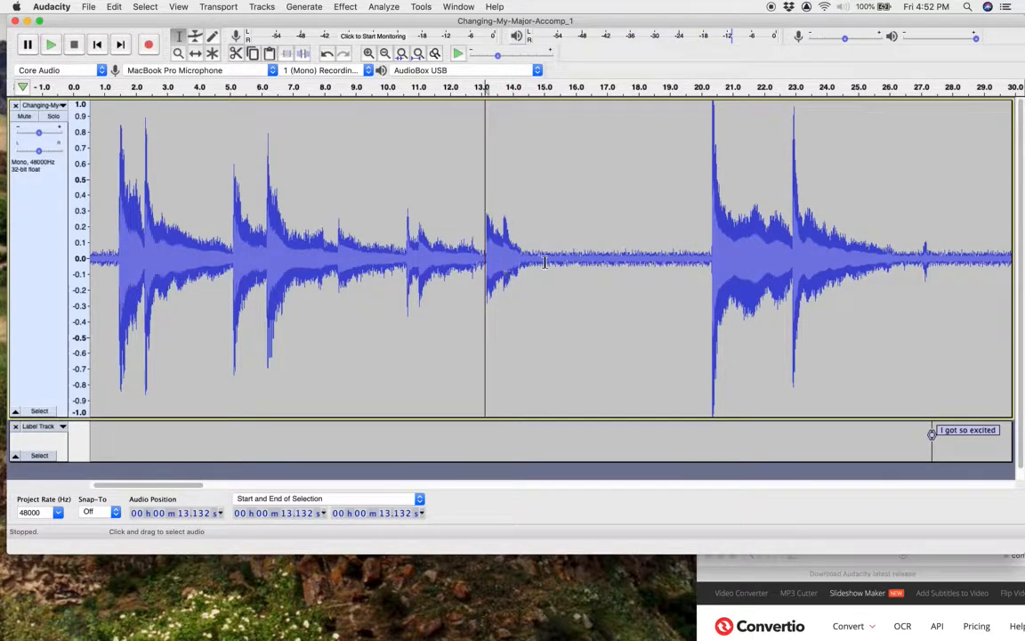
# Replace the short notes from about 0:13.2 to 0:14.3, just before the pause, with the copied quiet audio
pyautogui.moveTo(542, 258); pyautogui.dragTo(488, 264)
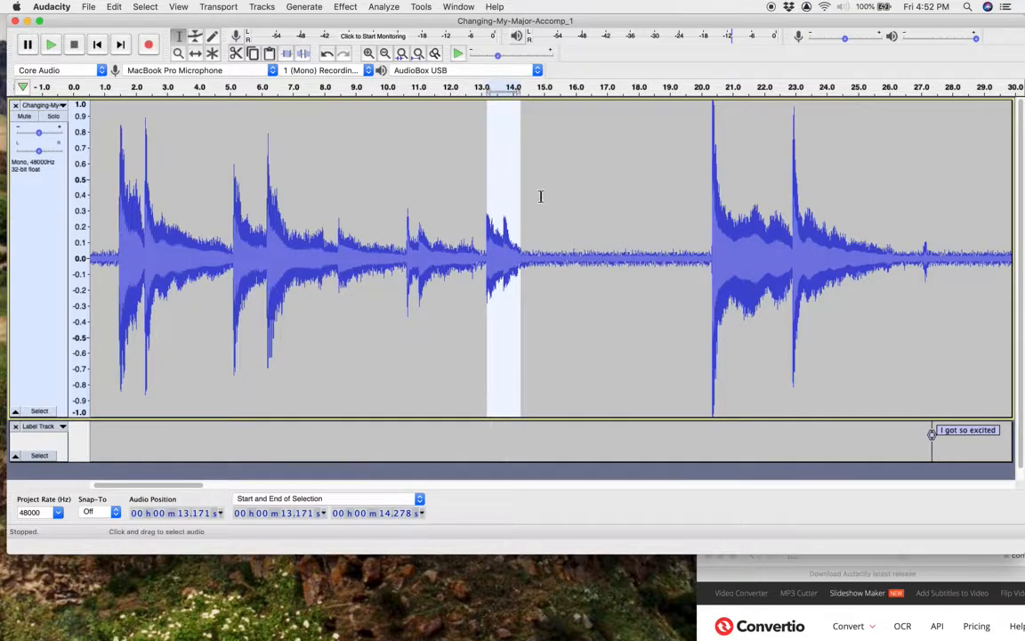
pyautogui.moveTo(546, 264); pyautogui.dragTo(580, 269)
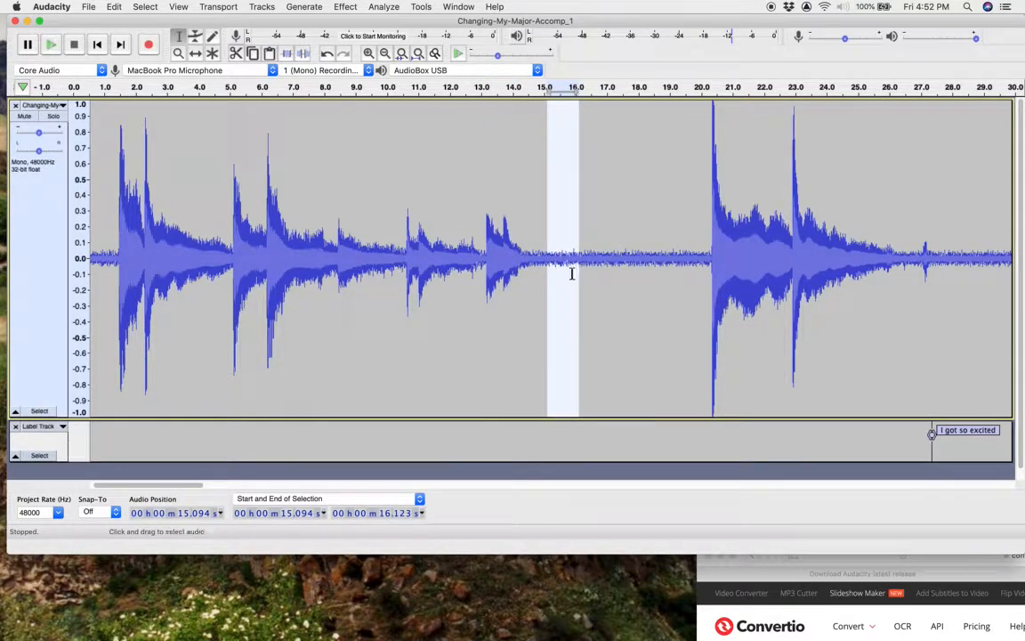
pyautogui.moveTo(518, 267); pyautogui.dragTo(487, 264)
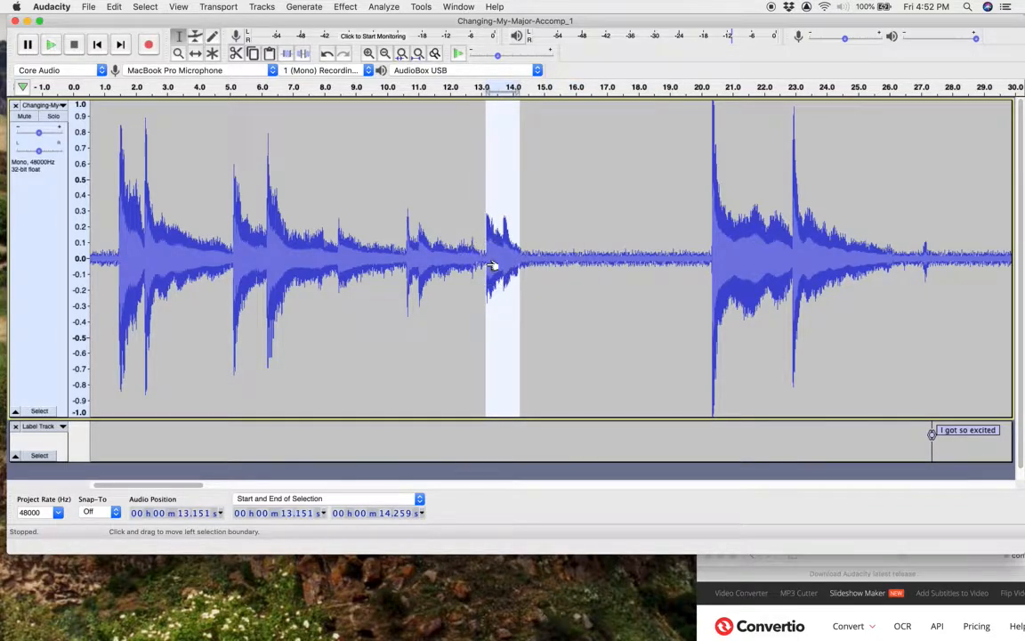
pyautogui.press('super+v')
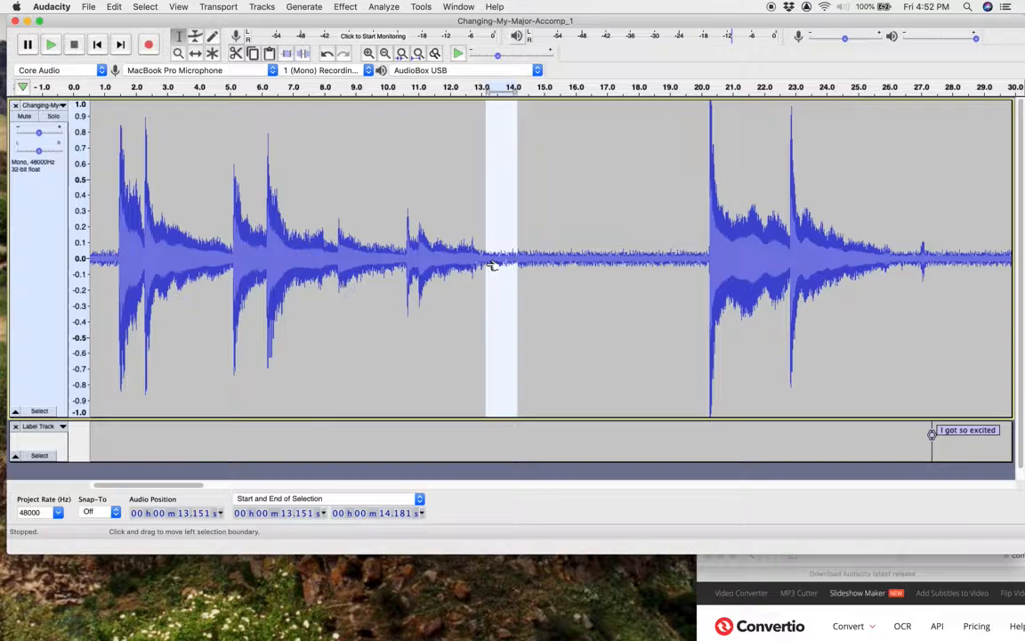
# Play the accompaniment from about 0:08.4 through the pause to check the replaced notes
pyautogui.click(447, 261)
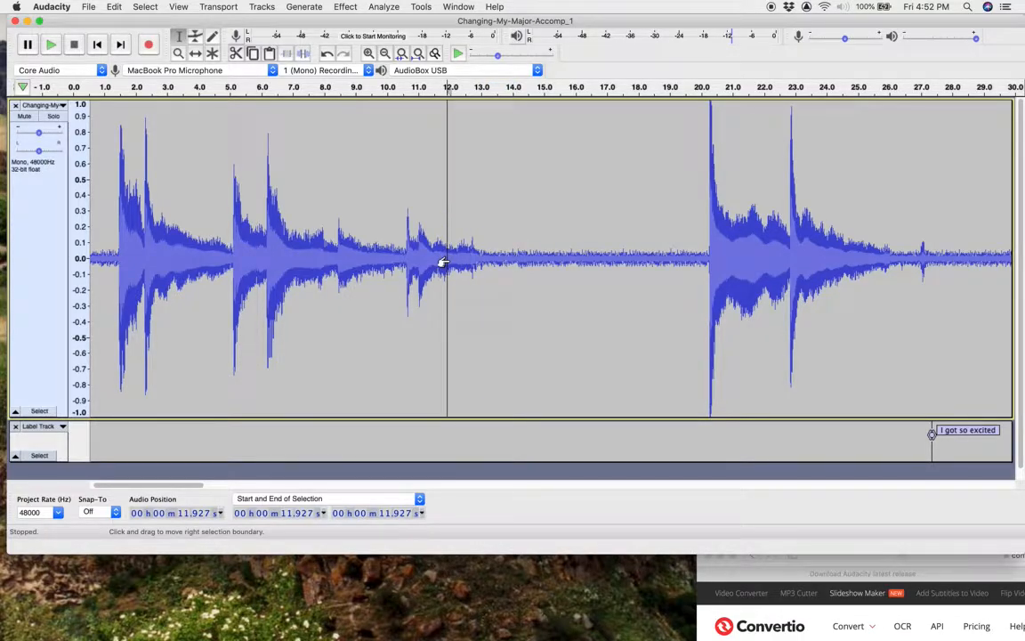
pyautogui.click(337, 264)
pyautogui.press('space')
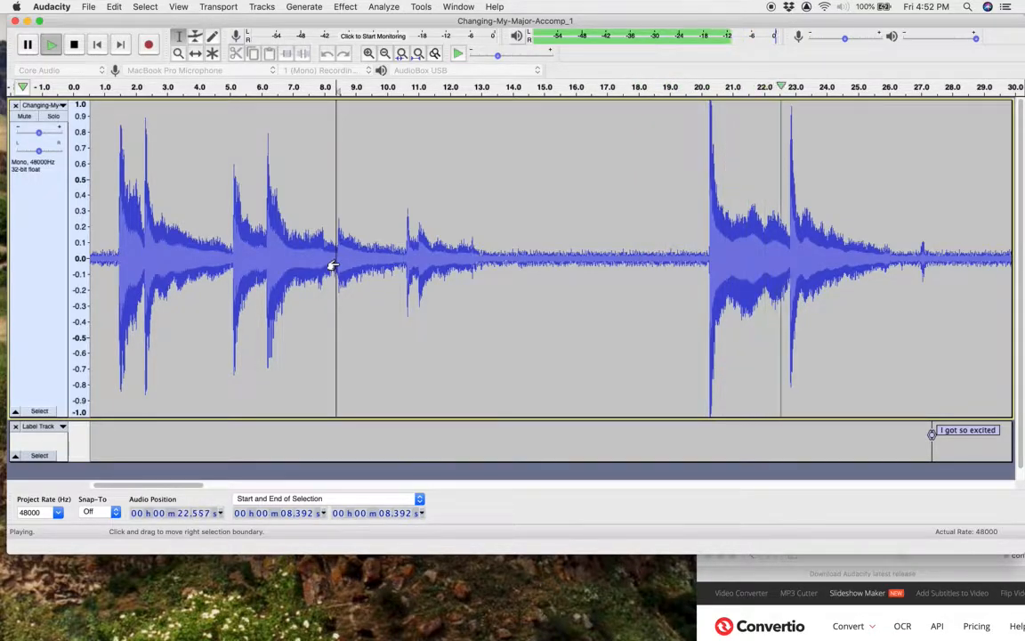
pyautogui.press('space')
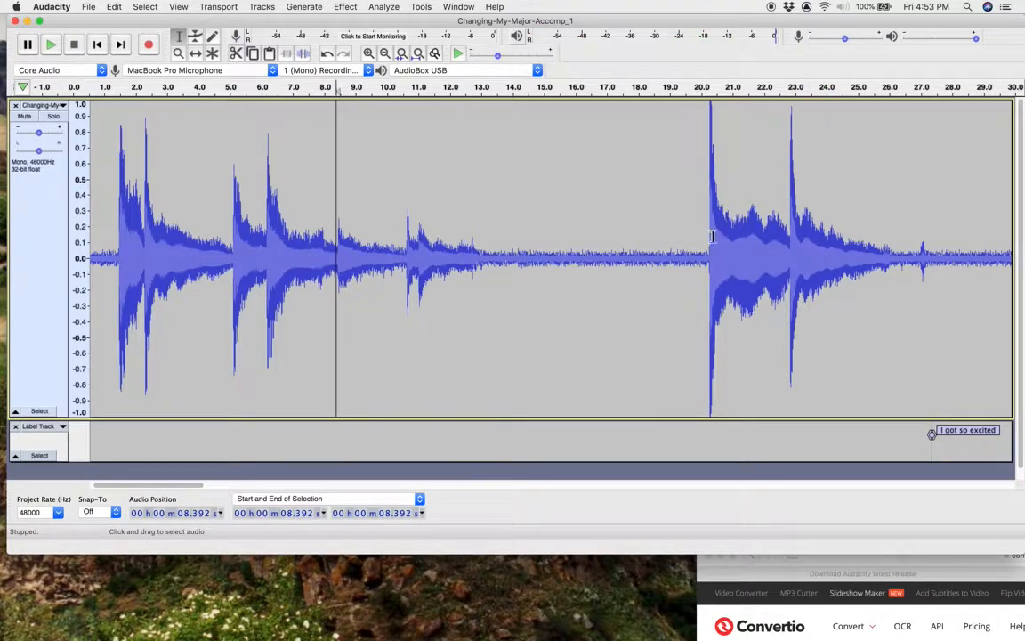
# Play the two loud chords after the pause from about 0:20.3 and again from 0:19.3 to judge their spacing
pyautogui.moveTo(712, 236); pyautogui.dragTo(705, 237)
pyautogui.press('space')
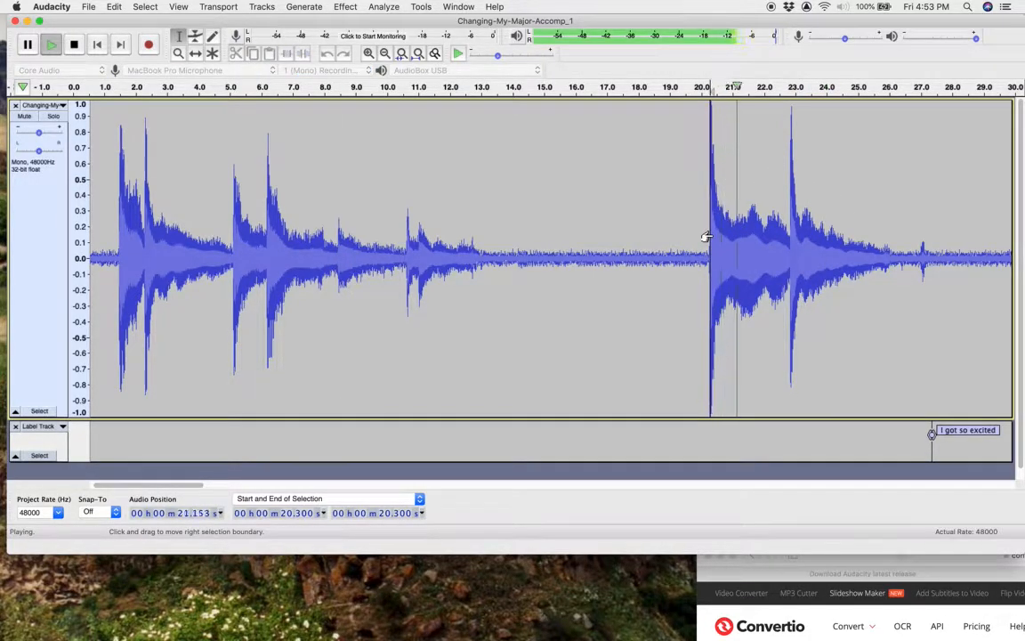
pyautogui.press('space')
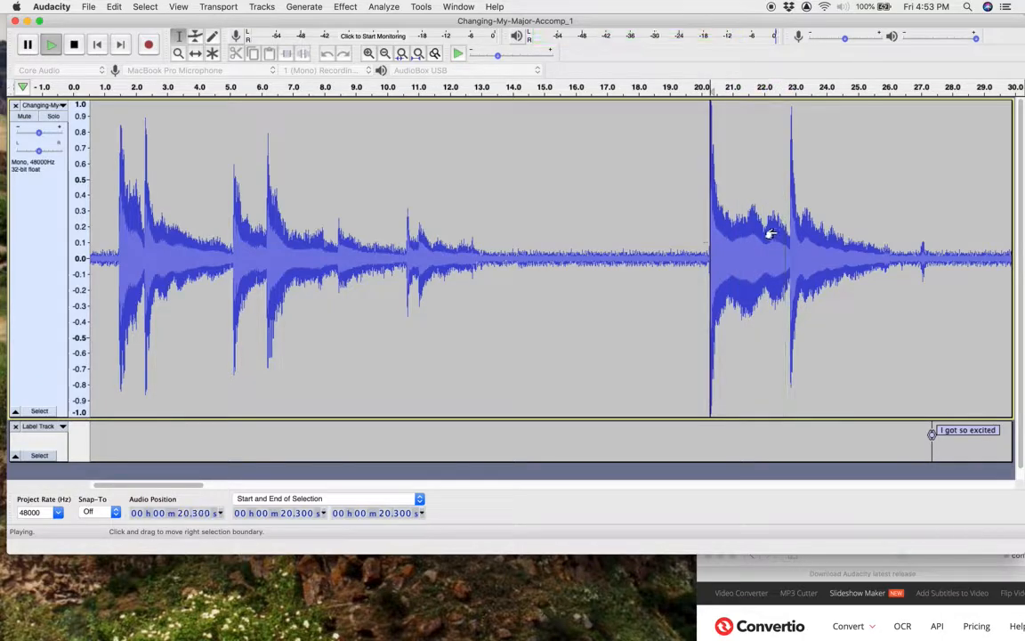
pyautogui.click(774, 233)
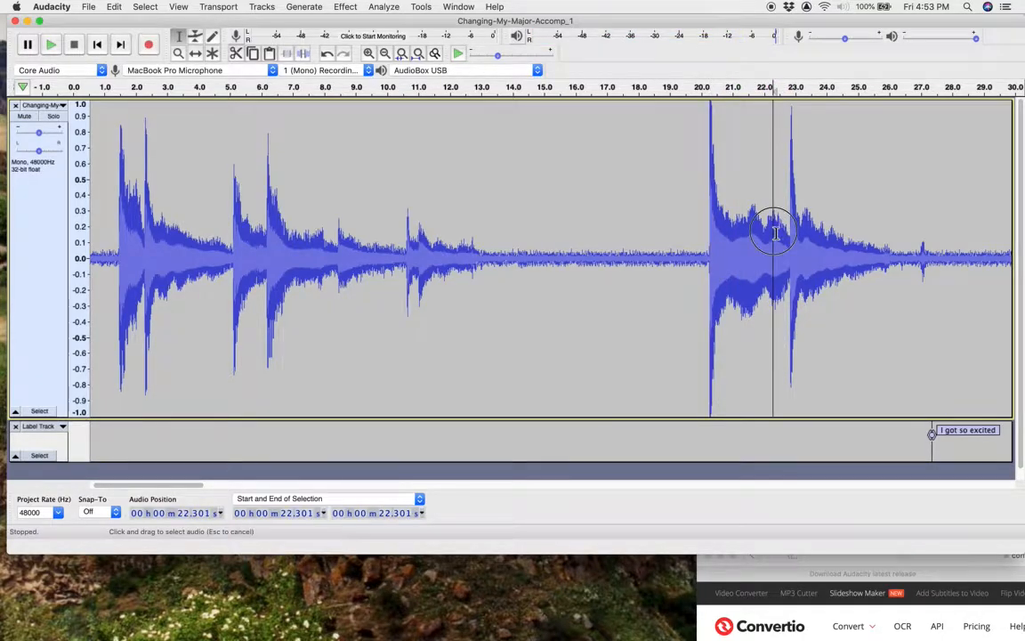
pyautogui.click(689, 245)
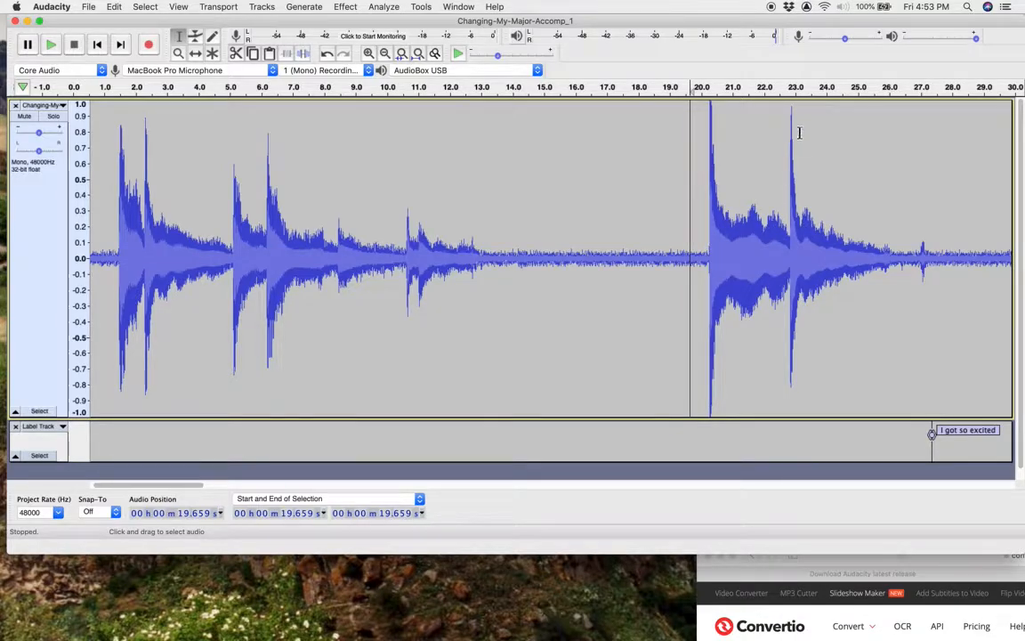
pyautogui.click(677, 253)
pyautogui.press('space')
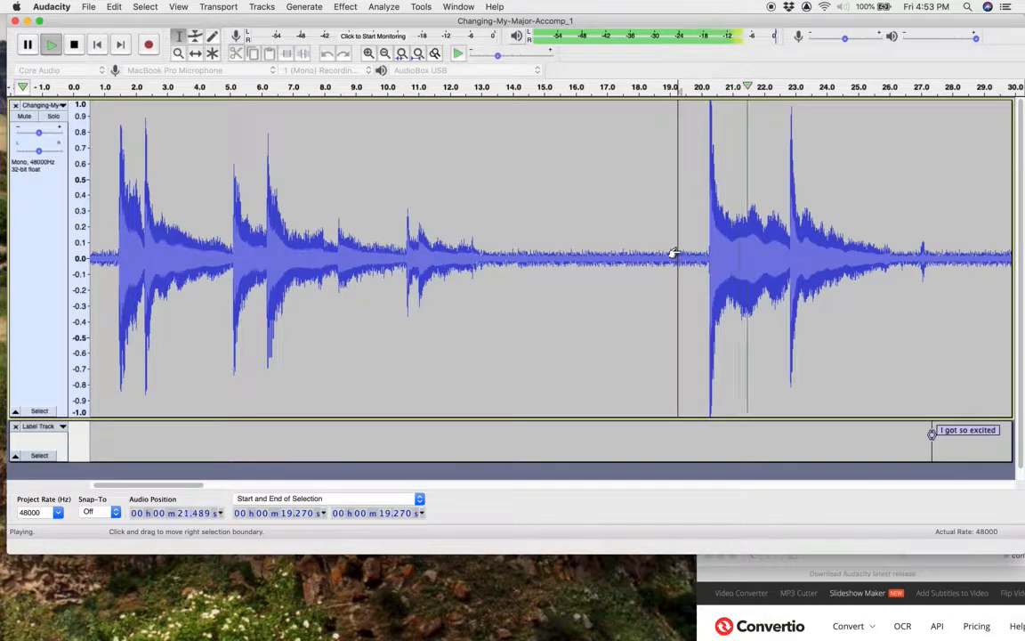
pyautogui.press('space')
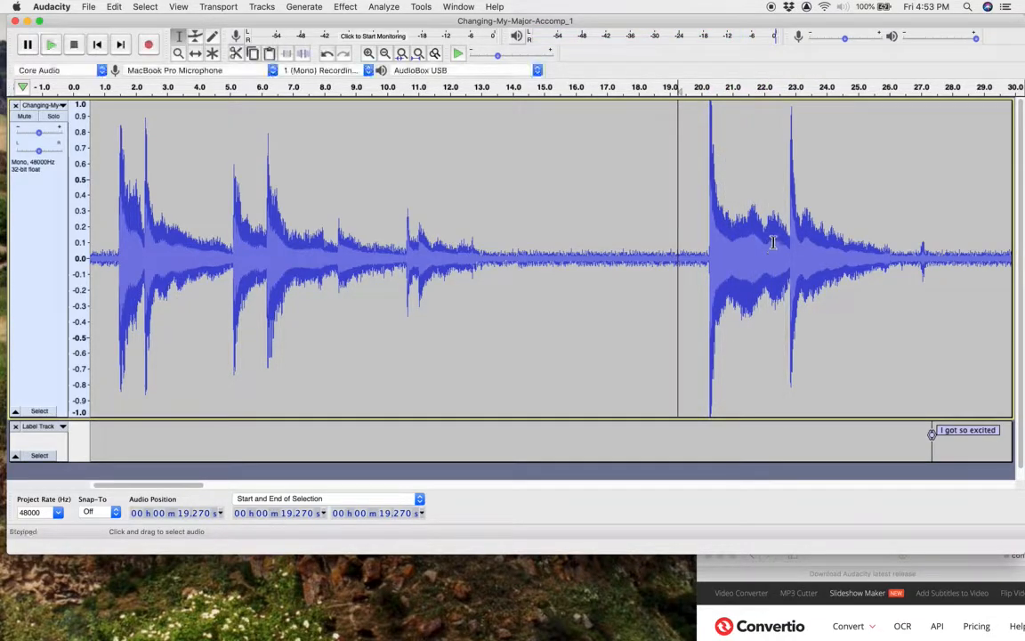
# Delete the audio from about 0:22.30 to 0:22.84, stopping just before the attack of the second loud chord
pyautogui.moveTo(773, 236); pyautogui.dragTo(789, 239)
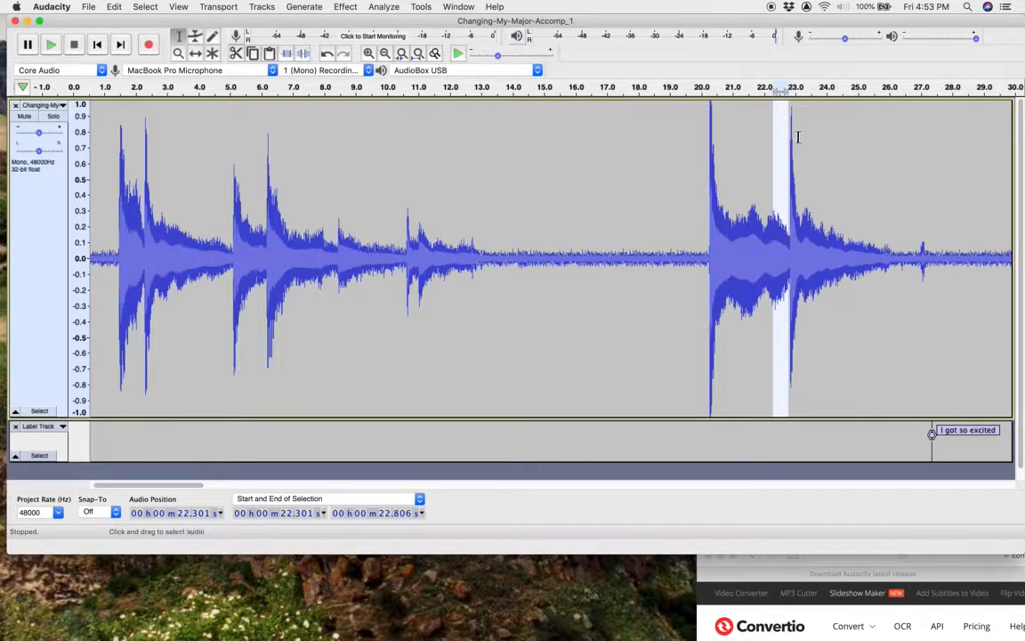
pyautogui.click(369, 54)
pyautogui.click(369, 54)
pyautogui.click(370, 54)
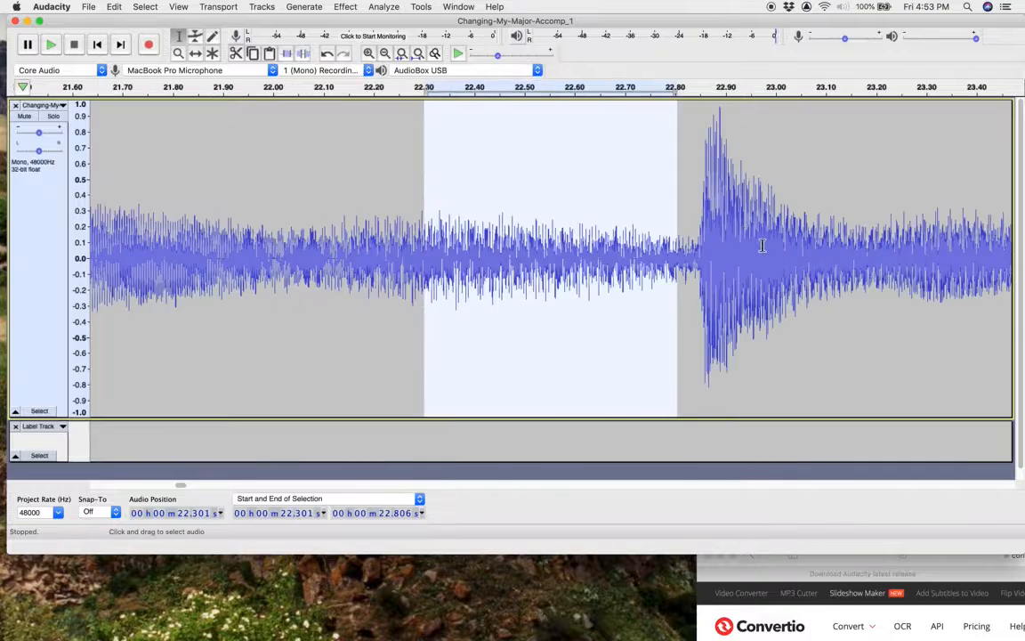
pyautogui.moveTo(686, 284); pyautogui.dragTo(695, 283)
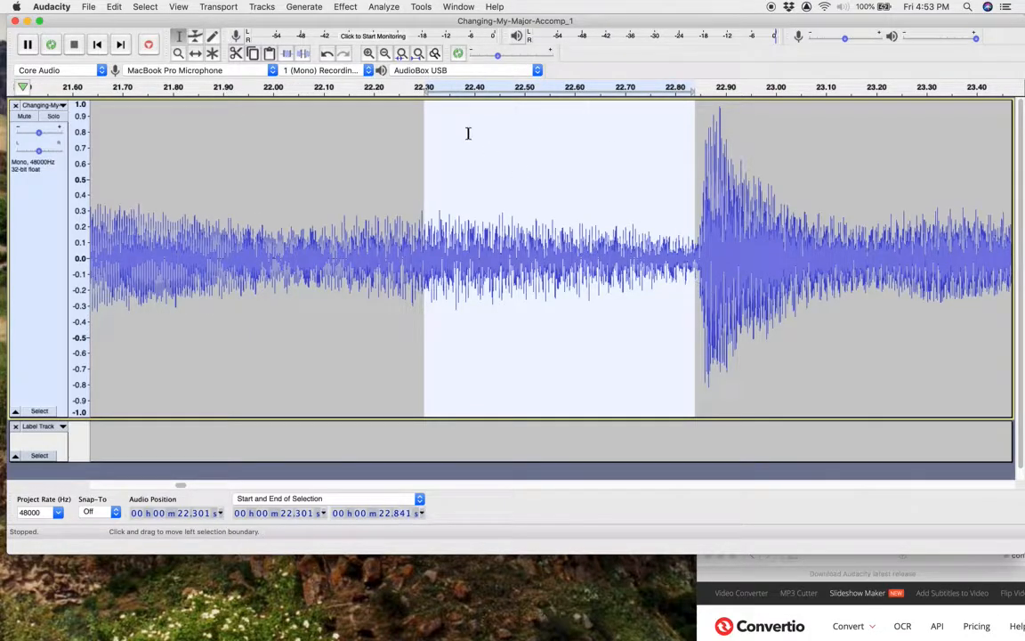
pyautogui.click(386, 54)
pyautogui.click(385, 55)
pyautogui.click(385, 54)
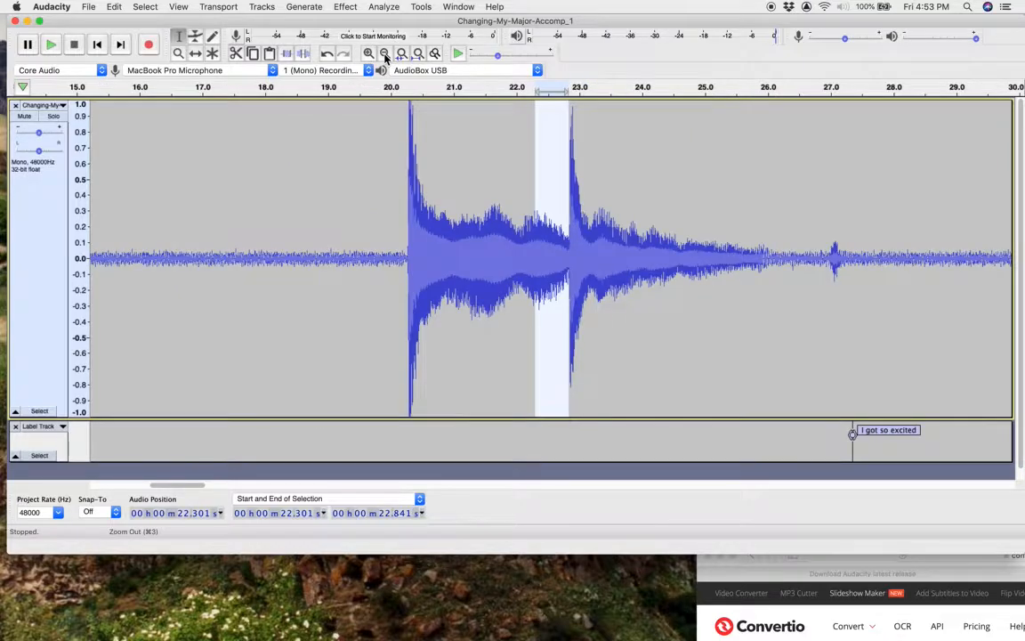
pyautogui.press('Delete')
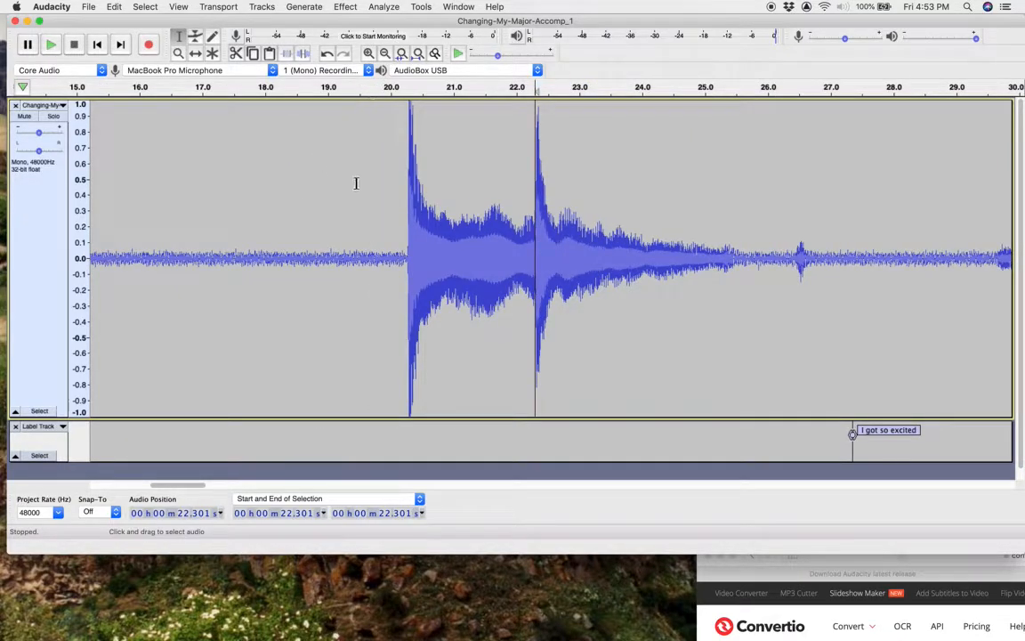
# Play from about 0:19.4 to check the shortened gap between the two loud chords
pyautogui.click(352, 280)
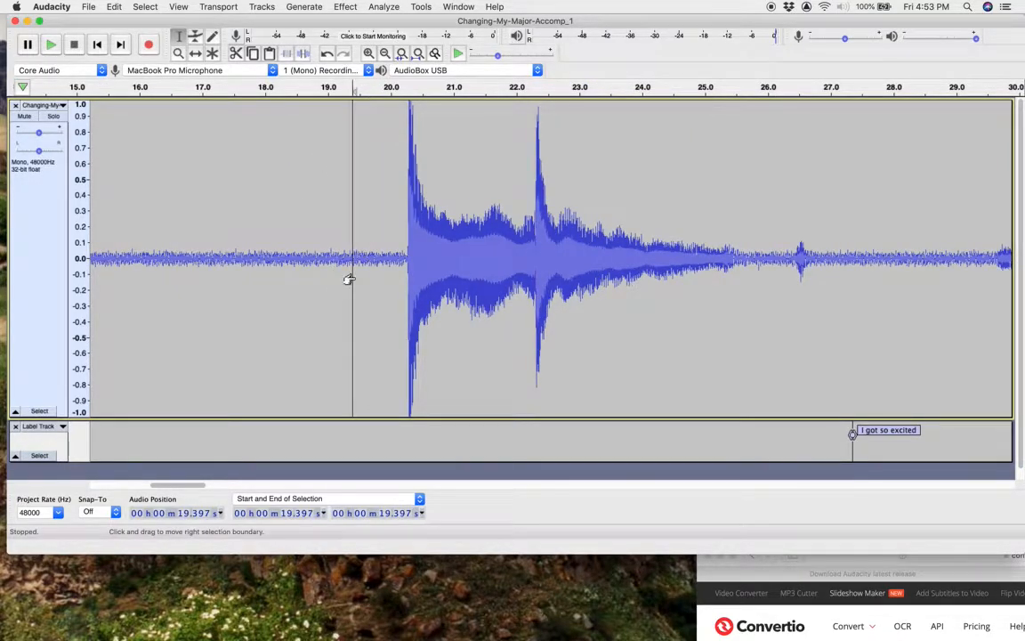
pyautogui.press('space')
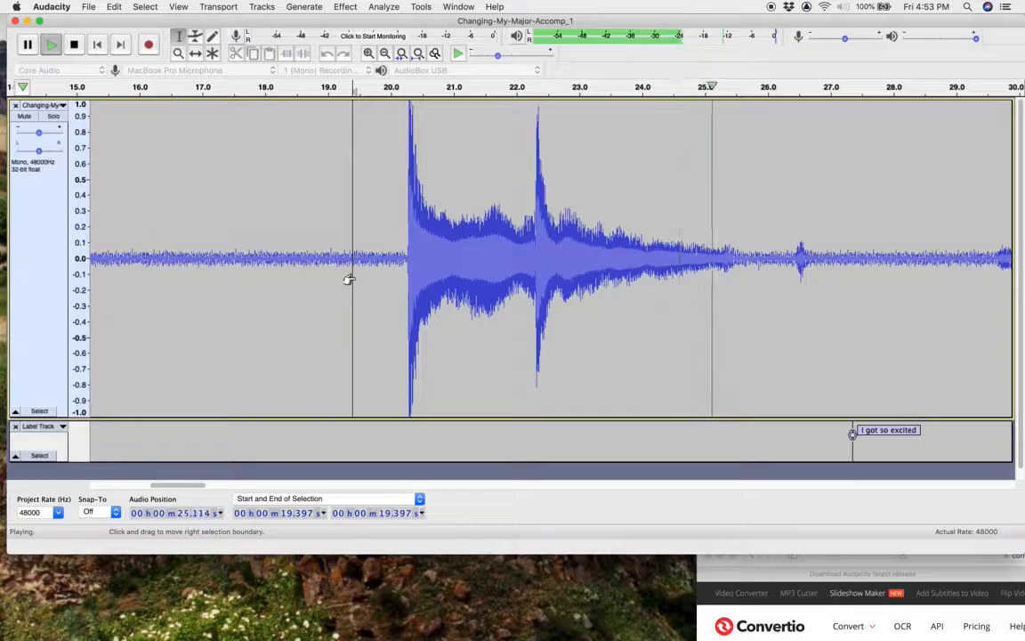
pyautogui.press('space')
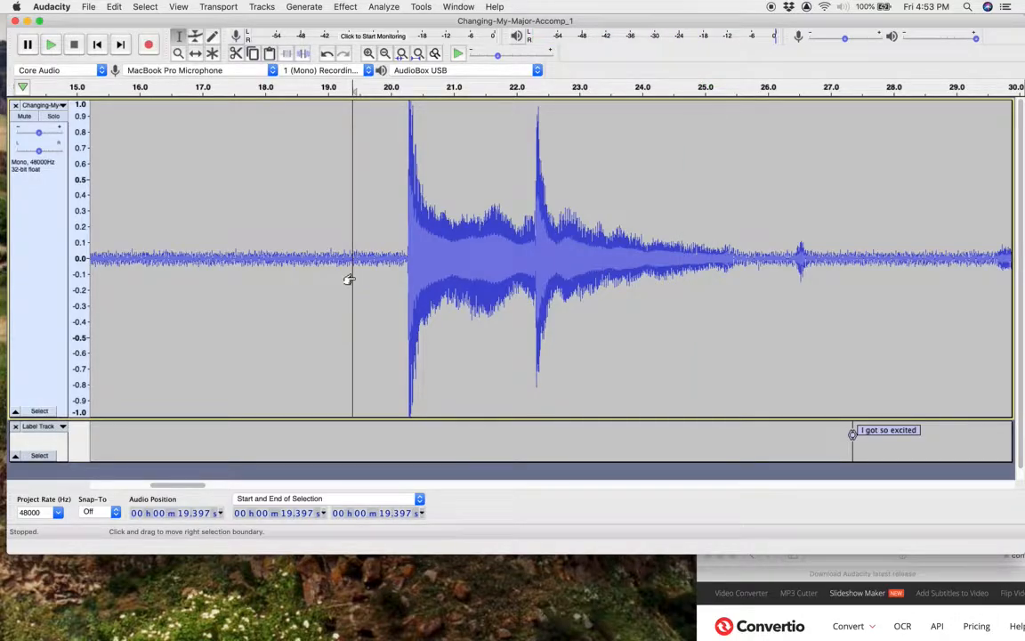
# Select and play the quiet stretch from about 0:17.1 to 0:19.9 to hear its background noise
pyautogui.moveTo(209, 282); pyautogui.dragTo(383, 284)
pyautogui.press('space')
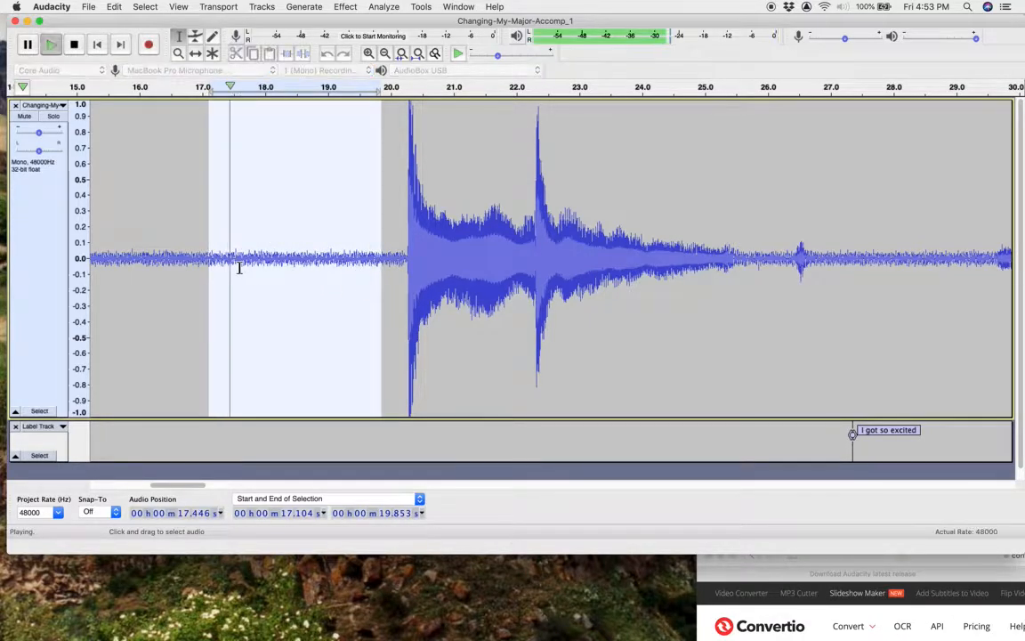
pyautogui.press('space')
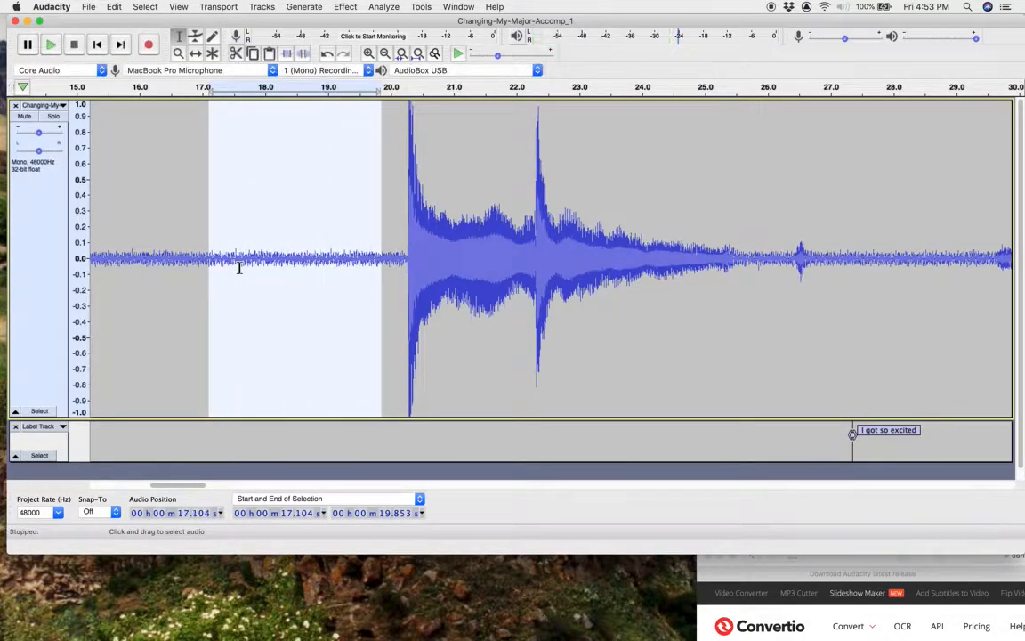
pyautogui.click(189, 278)
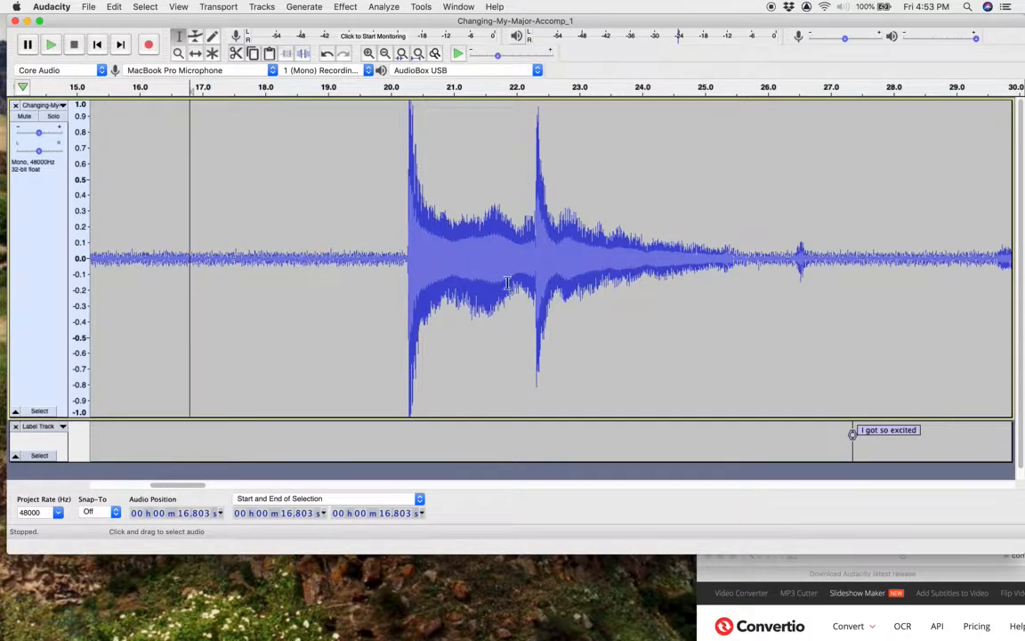
pyautogui.click(354, 291)
pyautogui.click(366, 266)
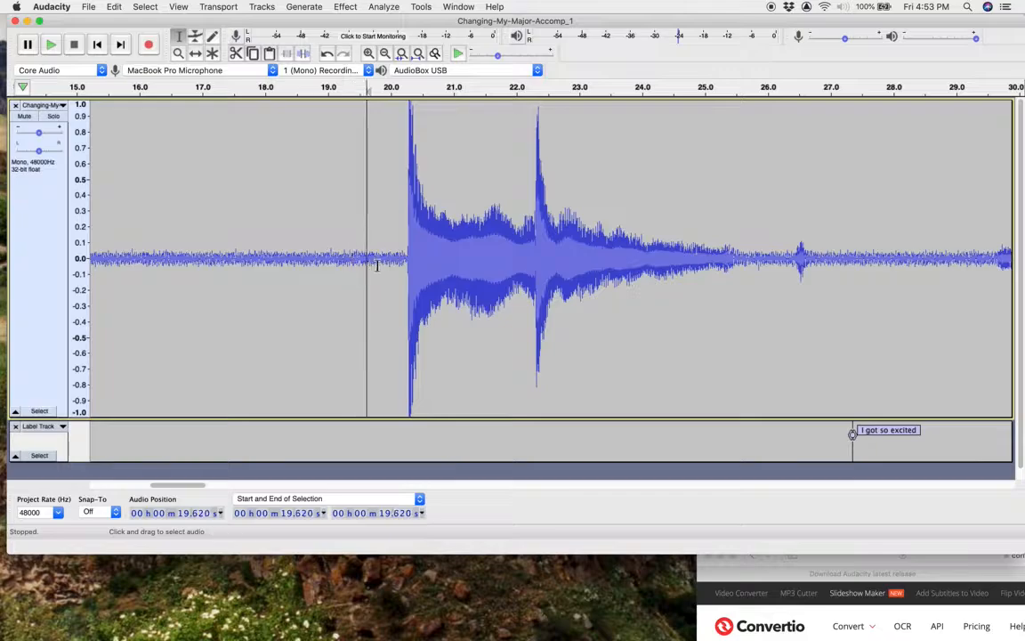
# Generate 10 seconds of silence at about 0:27.7, in the quiet part after the second loud chord
pyautogui.click(871, 267)
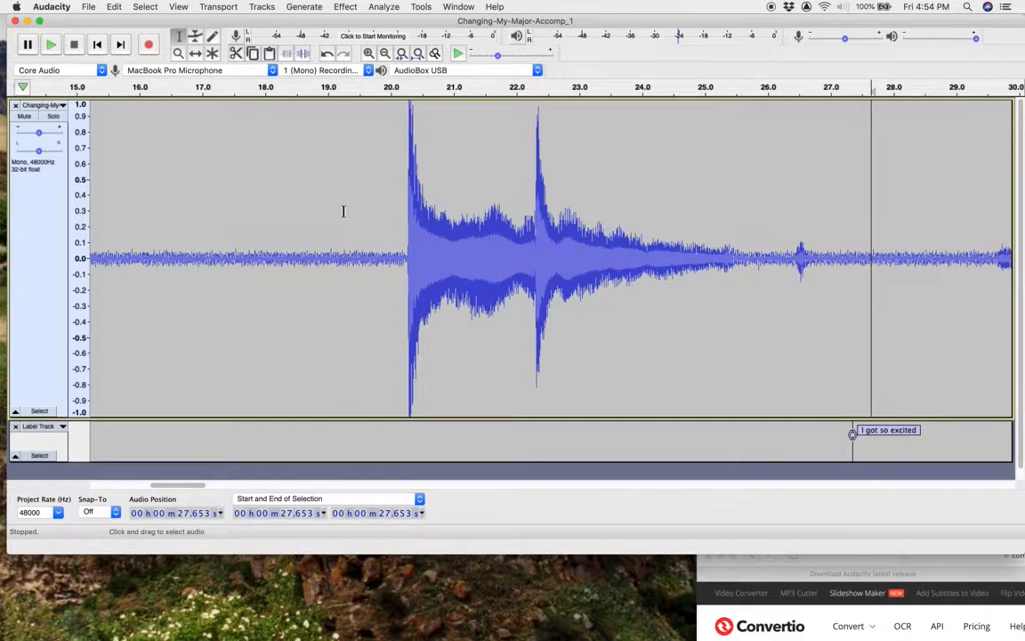
pyautogui.click(304, 8)
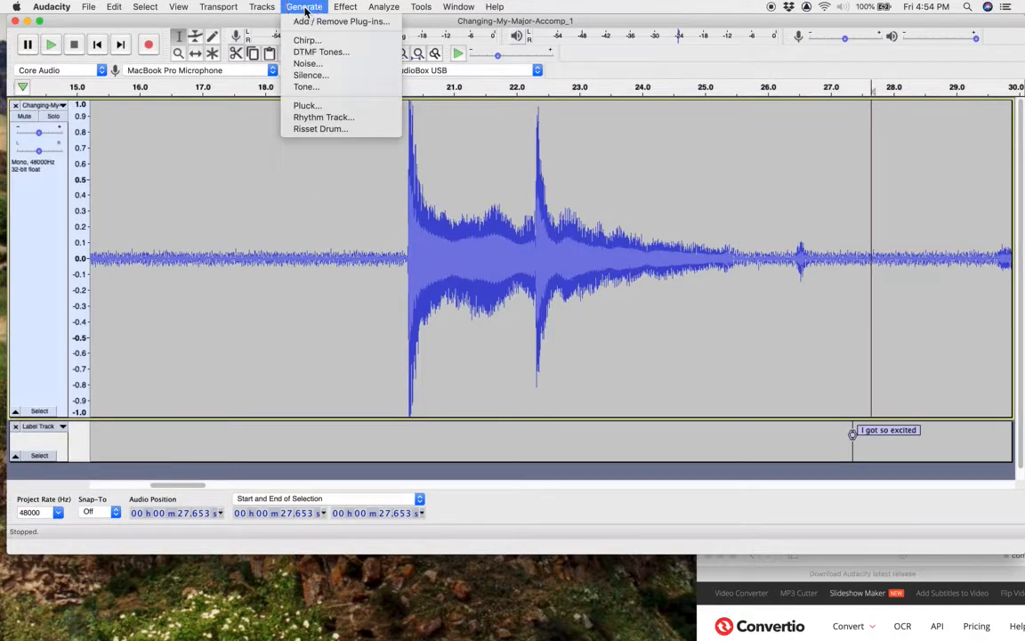
pyautogui.click(304, 76)
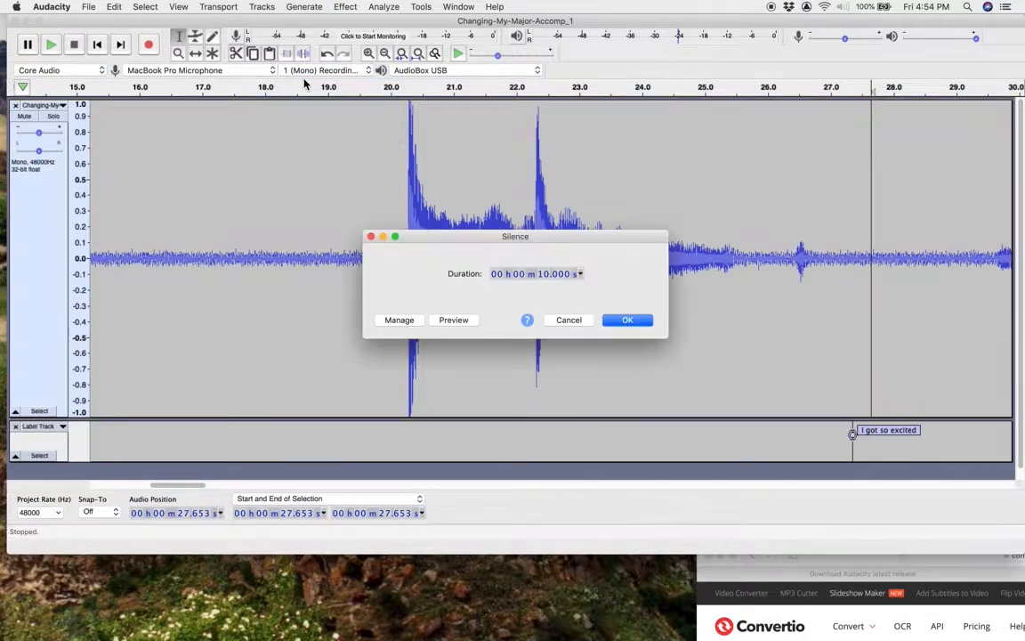
pyautogui.click(549, 279)
pyautogui.click(626, 321)
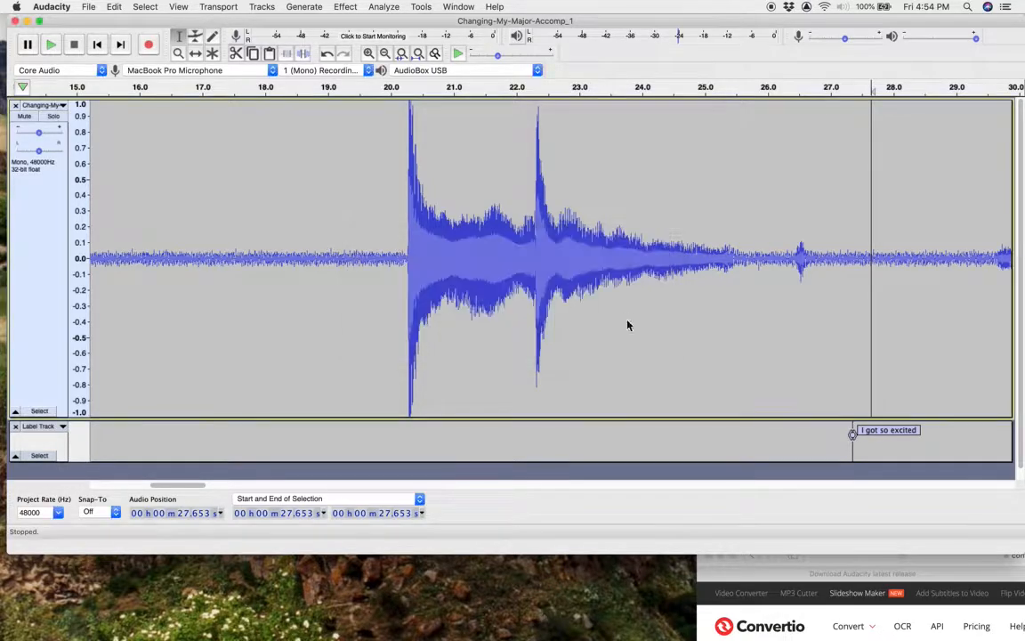
pyautogui.hscroll(6, 896, 303)
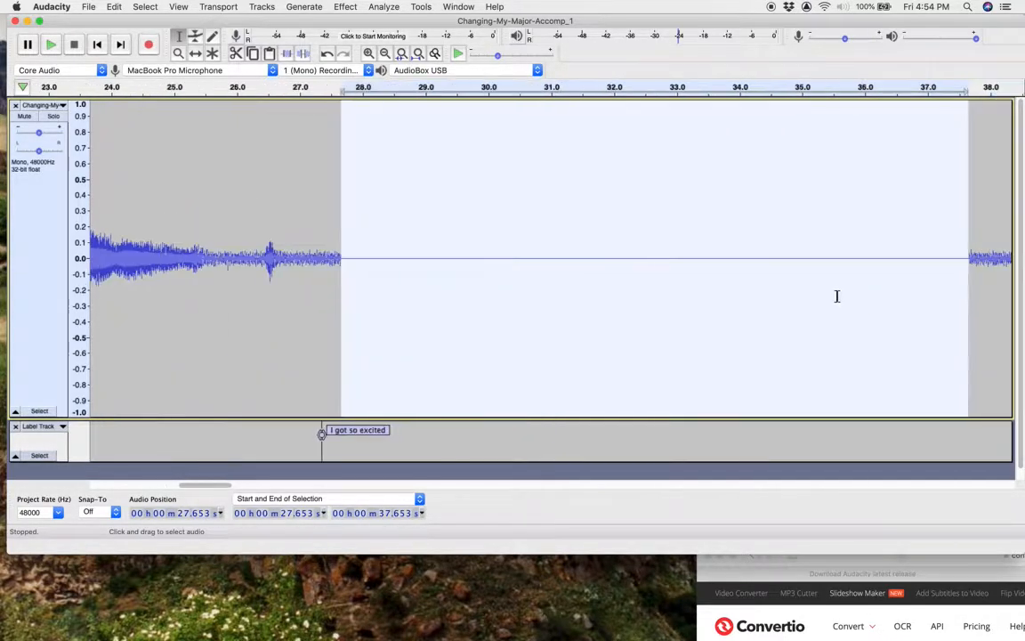
# Delete the generated silence from about 0:29.2 to 0:37.6, keeping only its first part
pyautogui.click(983, 295)
pyautogui.moveTo(966, 279); pyautogui.dragTo(437, 277)
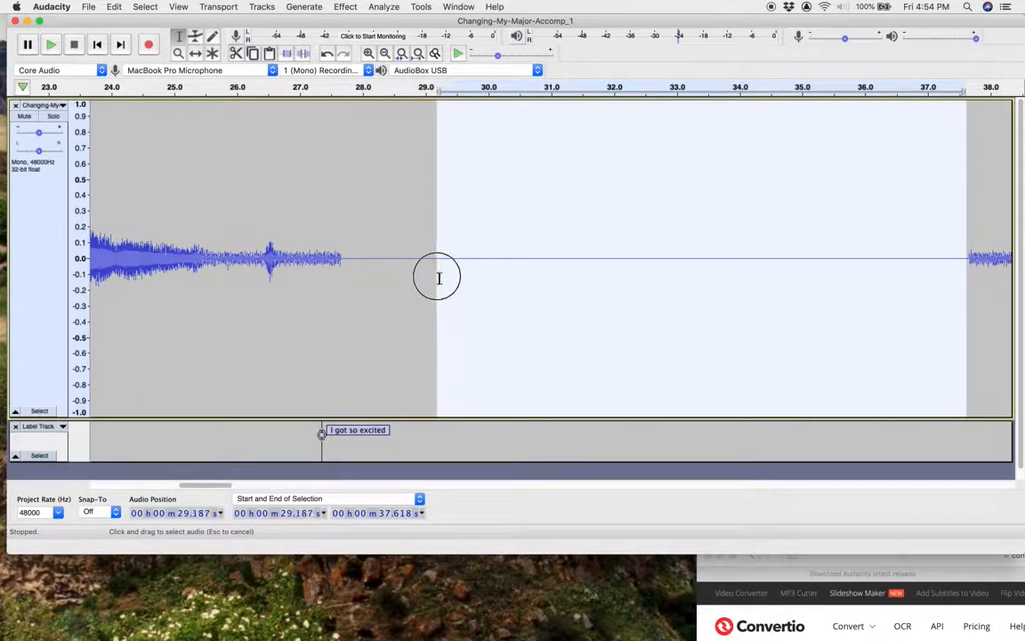
pyautogui.click(437, 280)
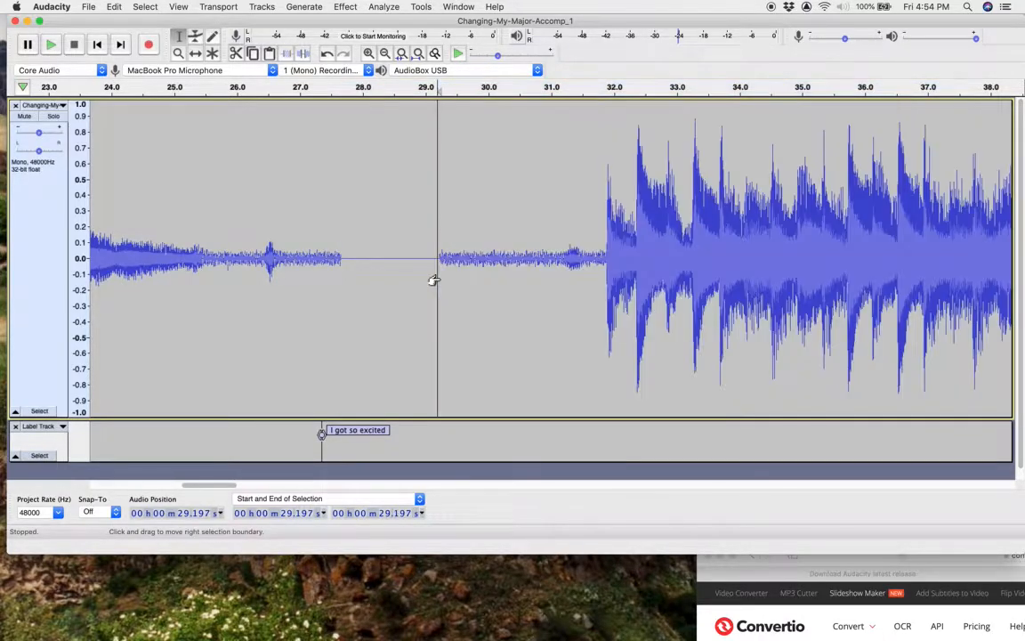
# Play from about 0:24.7 across the inserted silence, and place the cursor at about 0:31.9, where the music resumes
pyautogui.click(157, 279)
pyautogui.press('space')
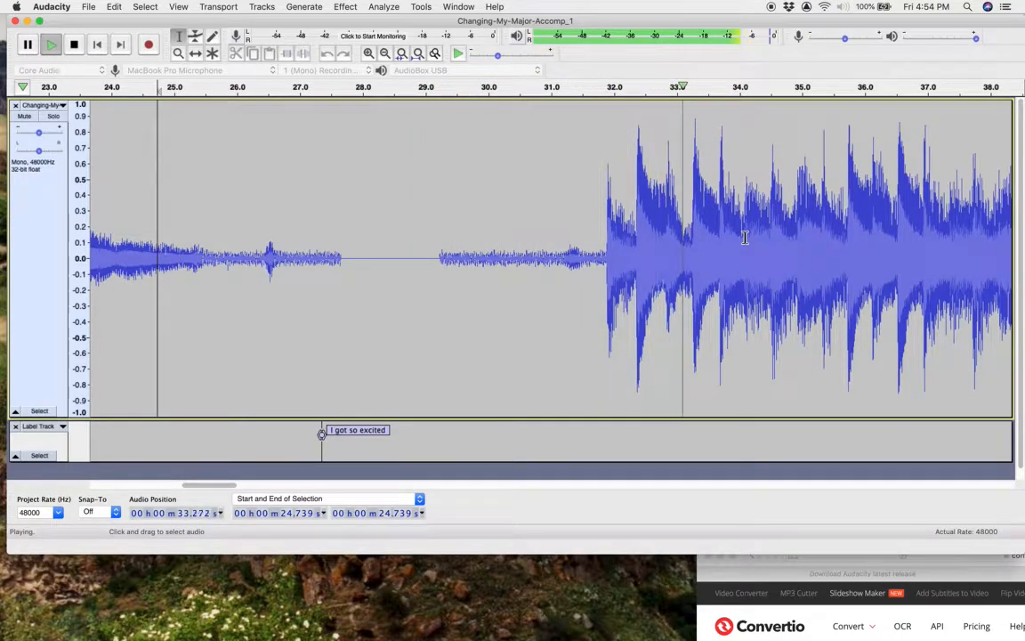
pyautogui.press('space')
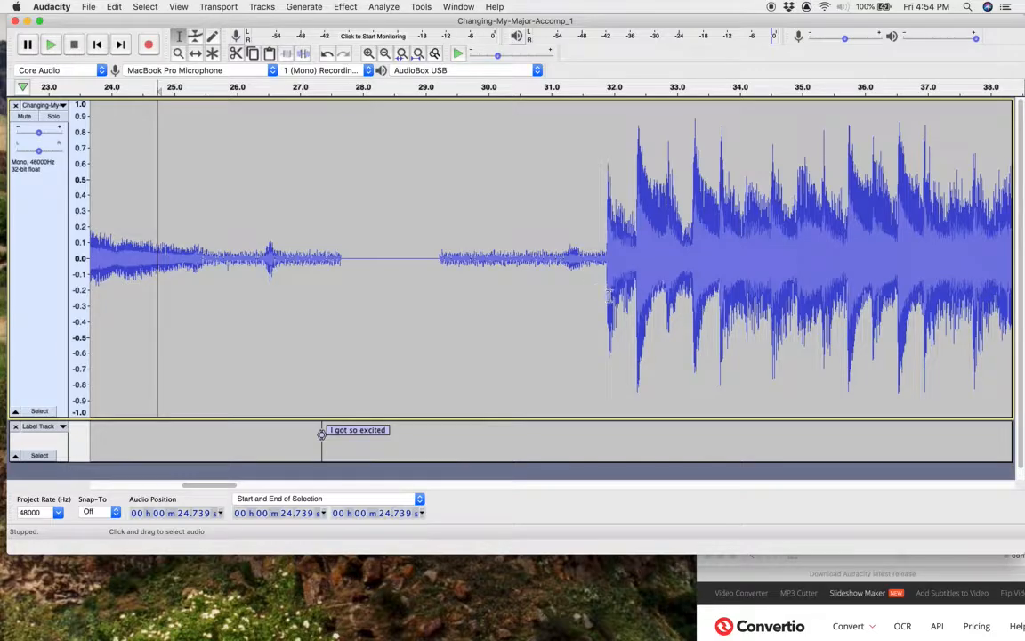
pyautogui.click(605, 293)
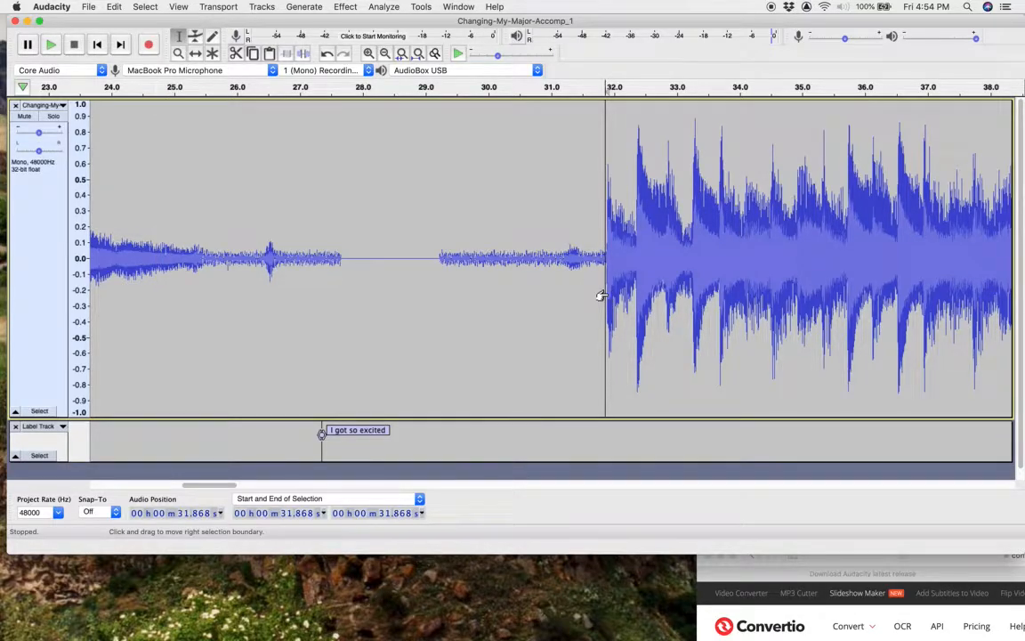
# Play the accompaniment from about 0:31.7, just before the music resumes after the pause
pyautogui.click(385, 55)
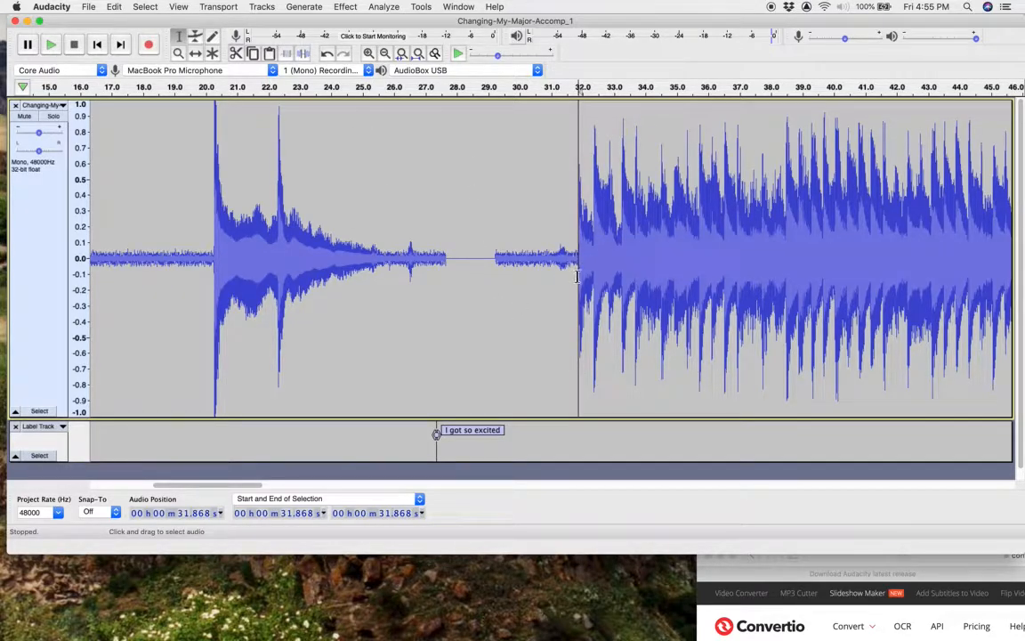
pyautogui.moveTo(573, 266); pyautogui.dragTo(571, 277)
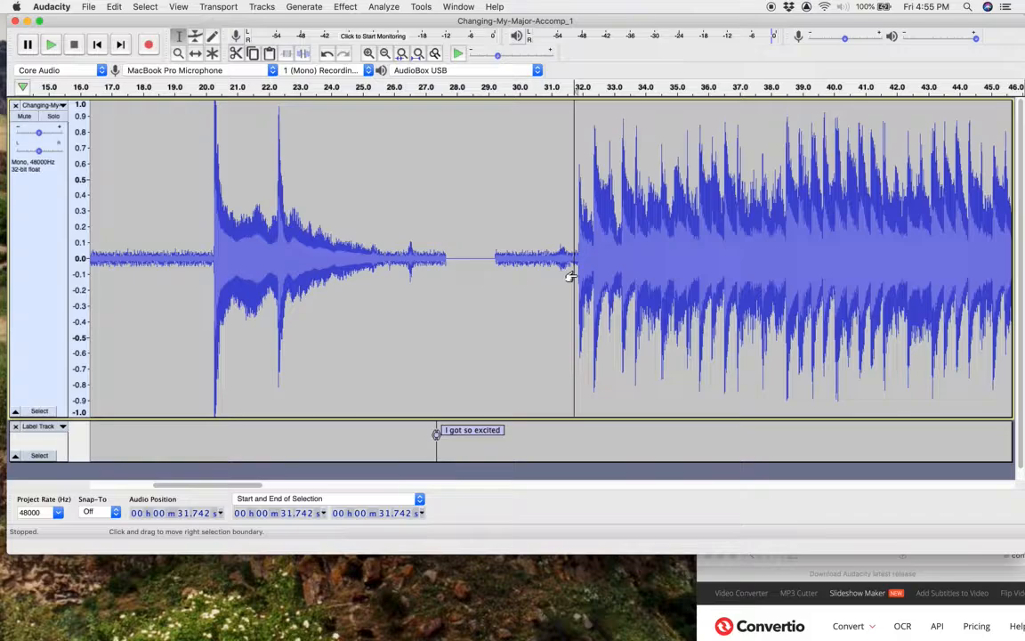
pyautogui.press('space')
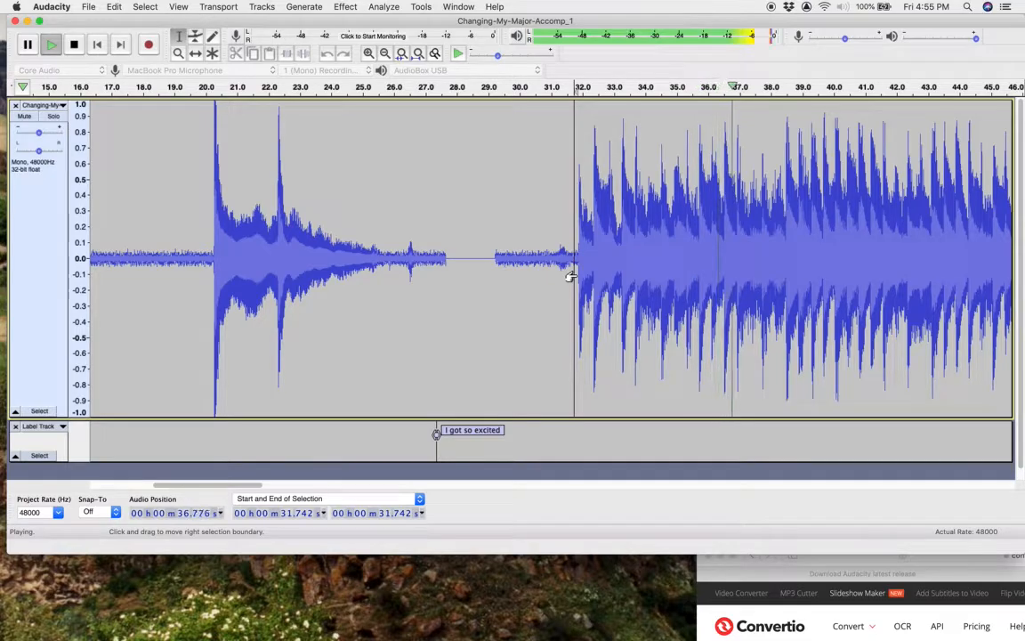
pyautogui.press('space')
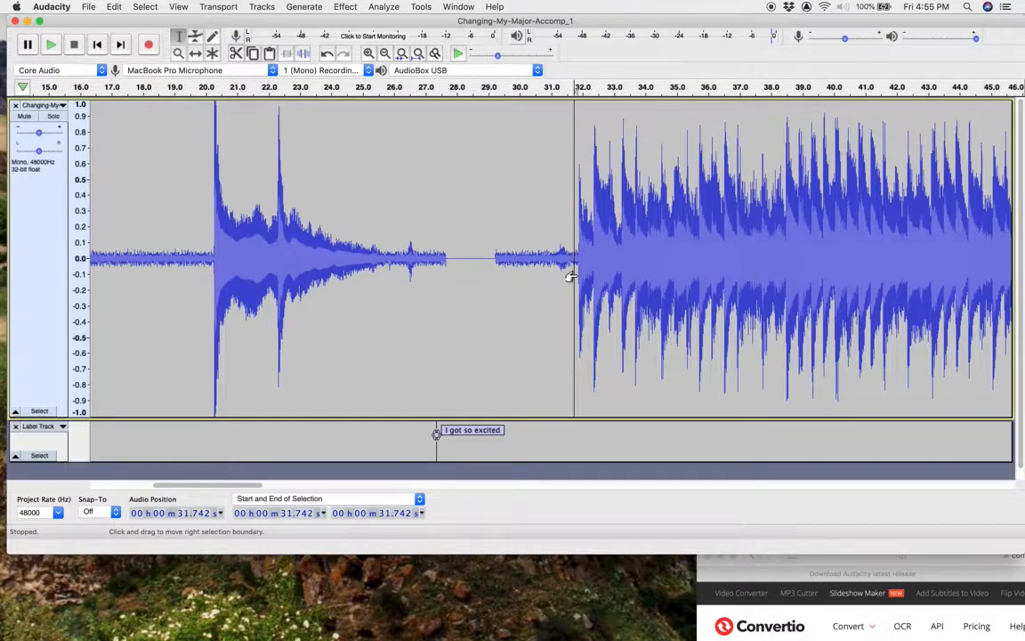
# Play from about 0:48.8 to find where the fast passage ends before the two sustained chords
pyautogui.click(574, 276)
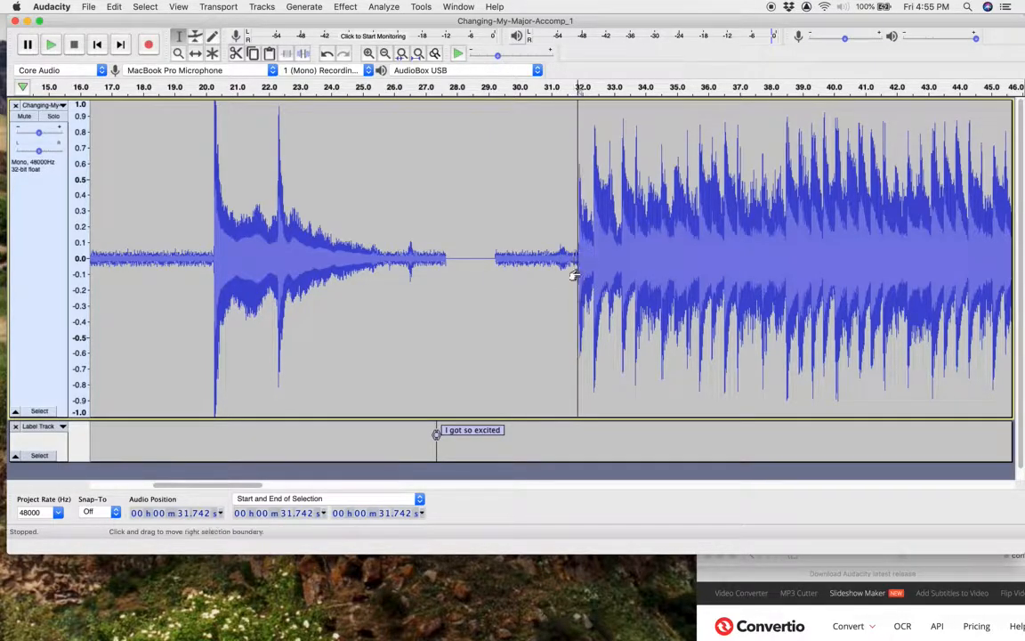
pyautogui.moveTo(574, 276); pyautogui.dragTo(770, 277)
pyautogui.hscroll(10, 771, 277)
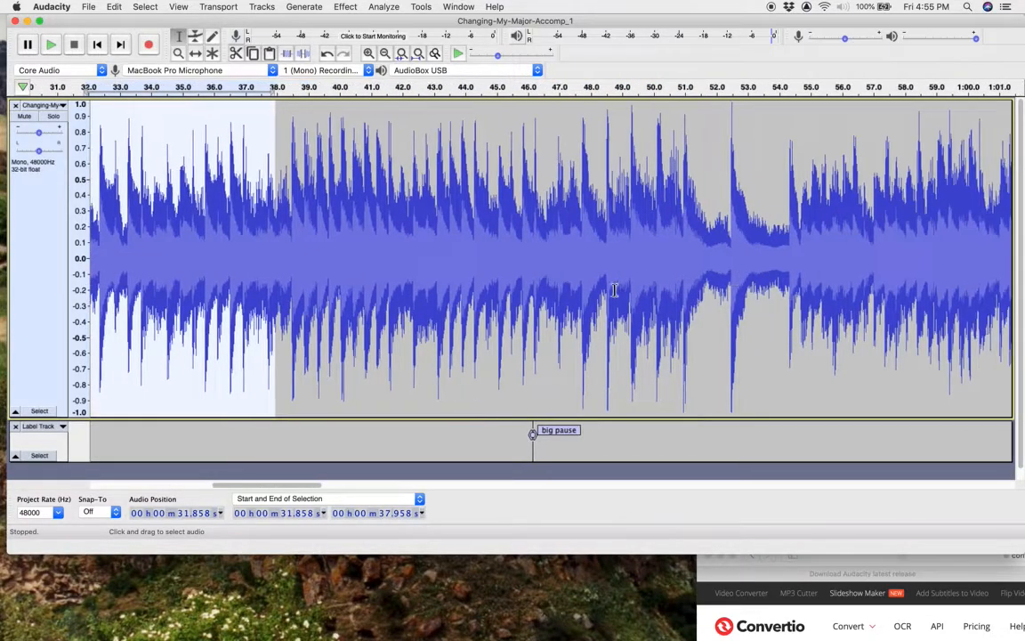
pyautogui.click(613, 294)
pyautogui.press('space')
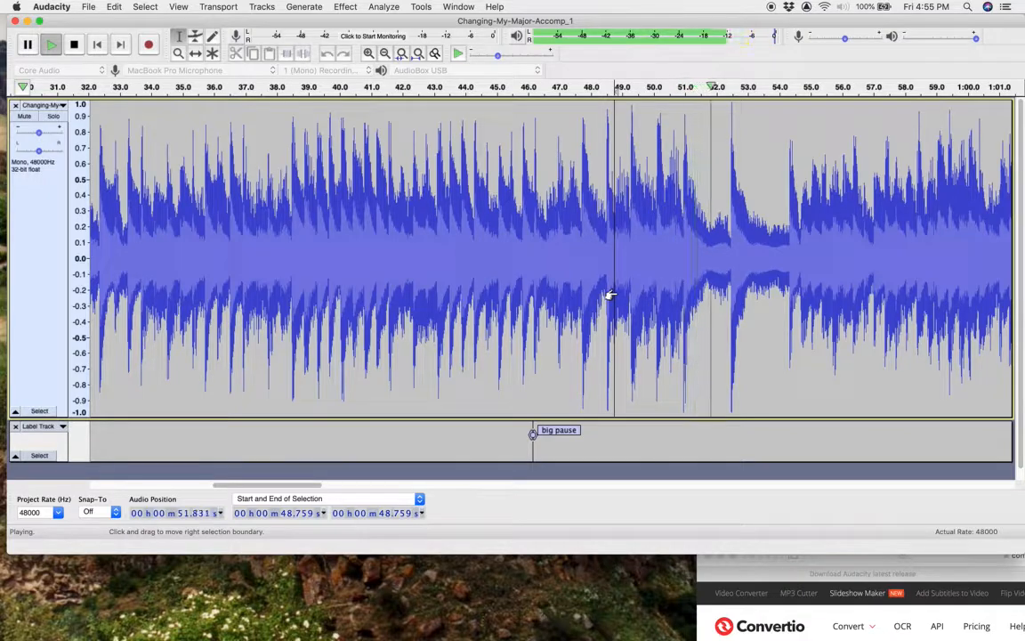
pyautogui.press('space')
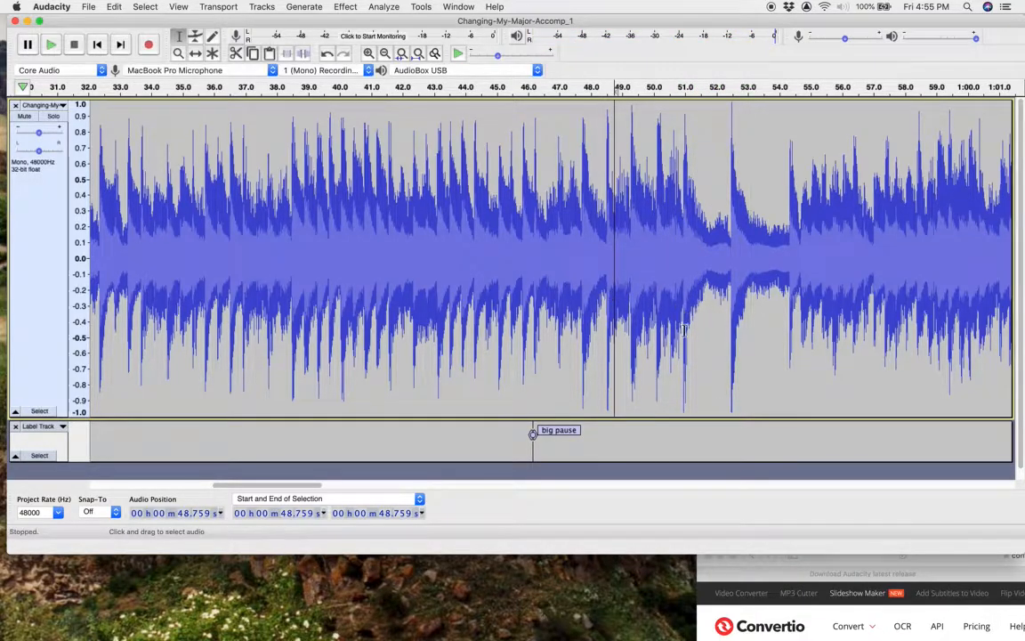
# Select the passage from about 0:31.9 to 0:50.9 and speed it up with Change Speed so it ends at about 0:48.8
pyautogui.moveTo(684, 331); pyautogui.dragTo(138, 310)
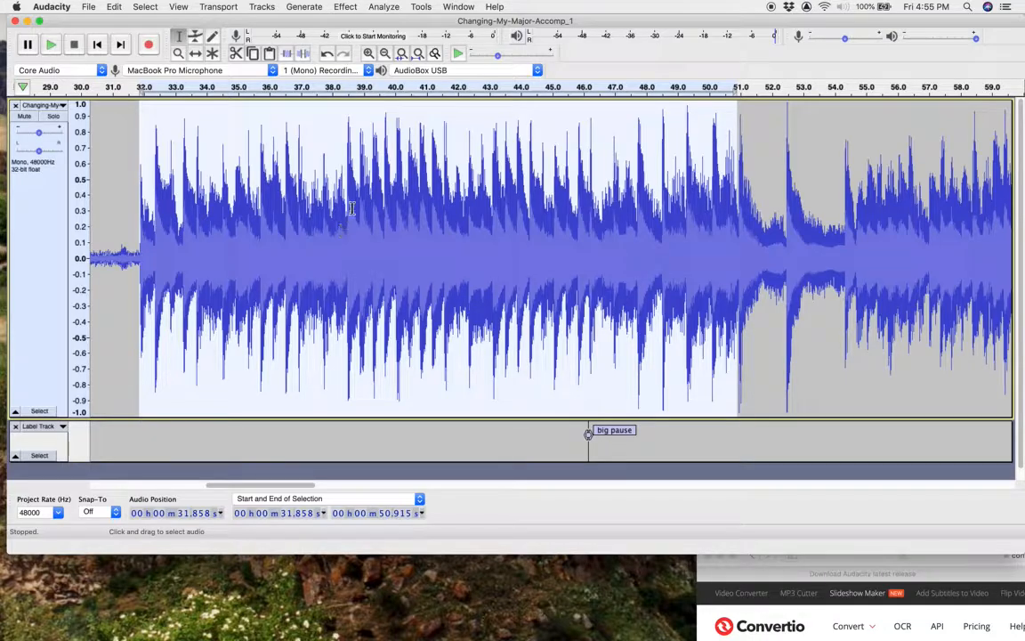
pyautogui.click(345, 7)
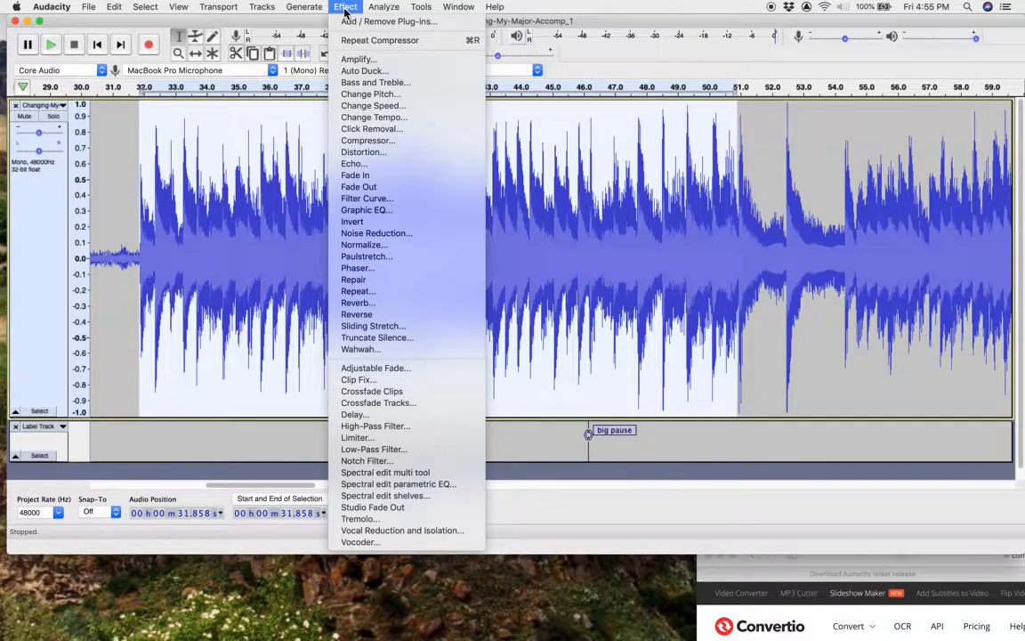
pyautogui.click(353, 109)
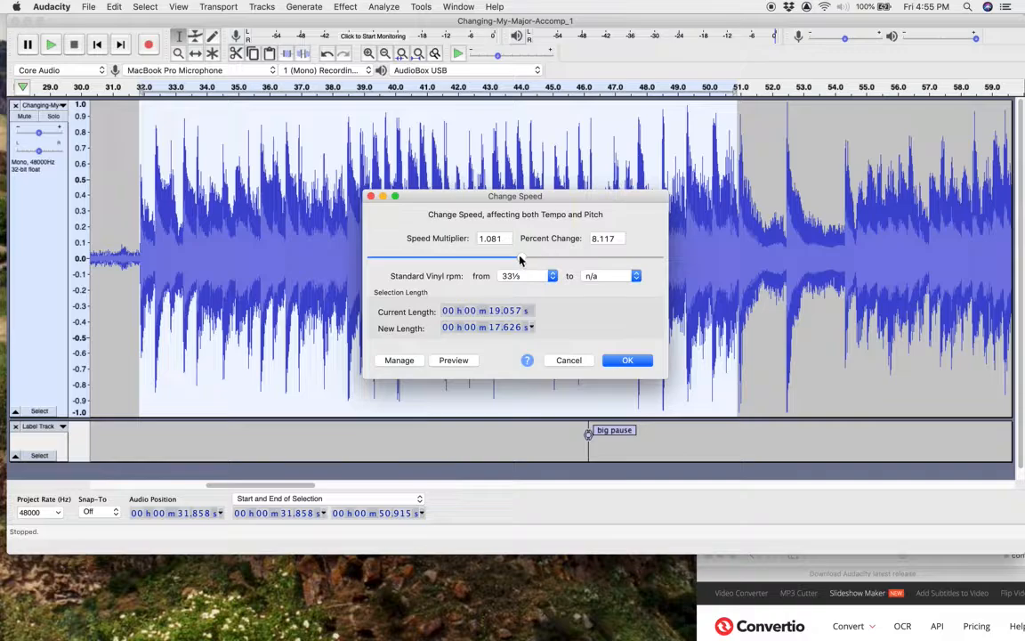
pyautogui.moveTo(520, 259); pyautogui.dragTo(524, 260)
pyautogui.click(623, 360)
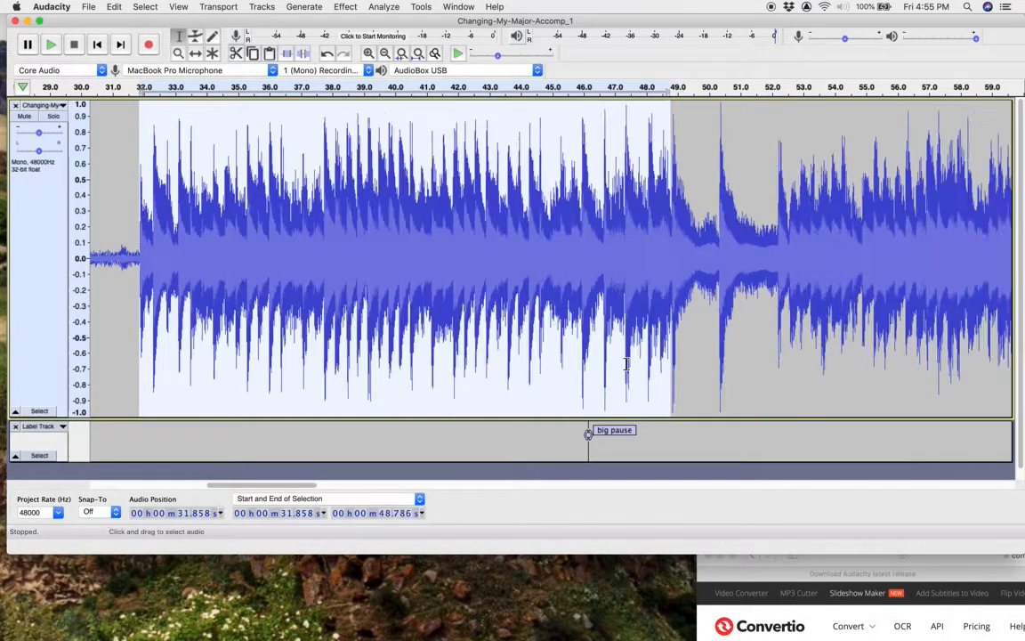
# Play the sped-up passage from about 0:30.7 and from 0:48.0, and undo the speed change
pyautogui.click(102, 277)
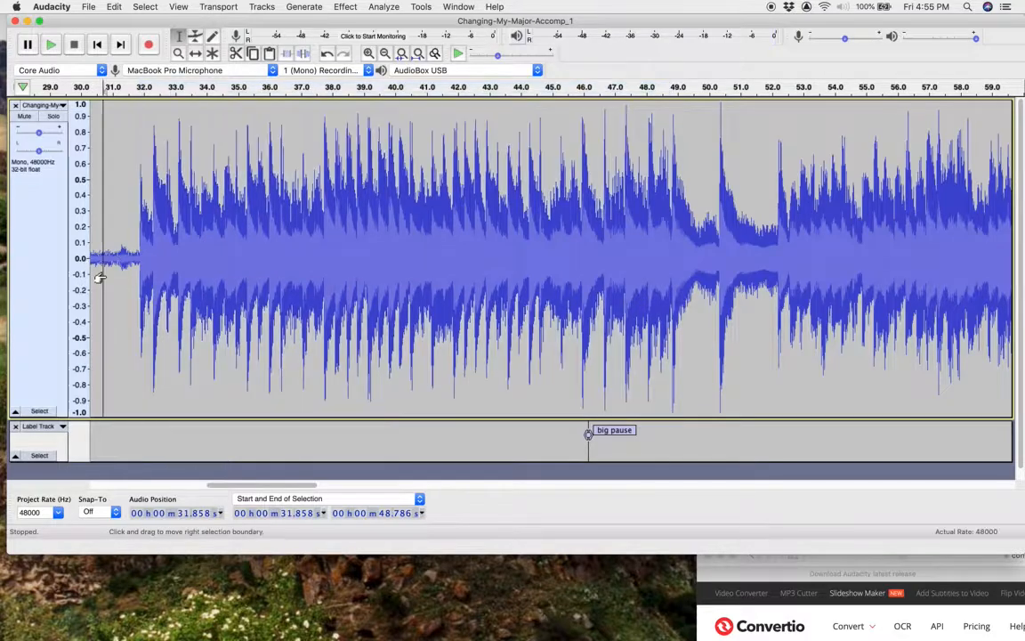
pyautogui.press('space')
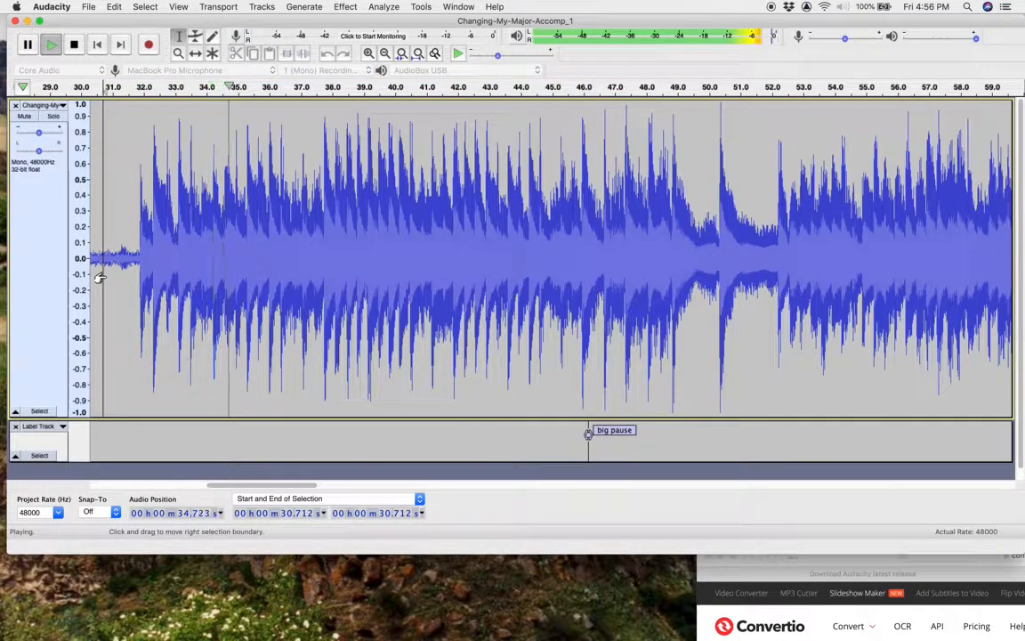
pyautogui.press('space')
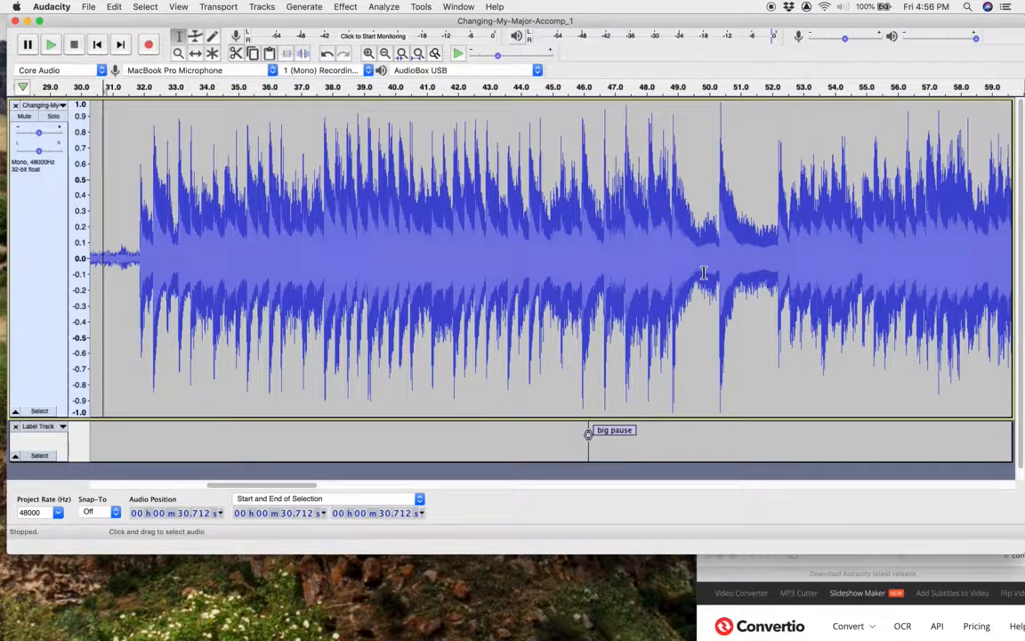
pyautogui.click(646, 282)
pyautogui.press('space')
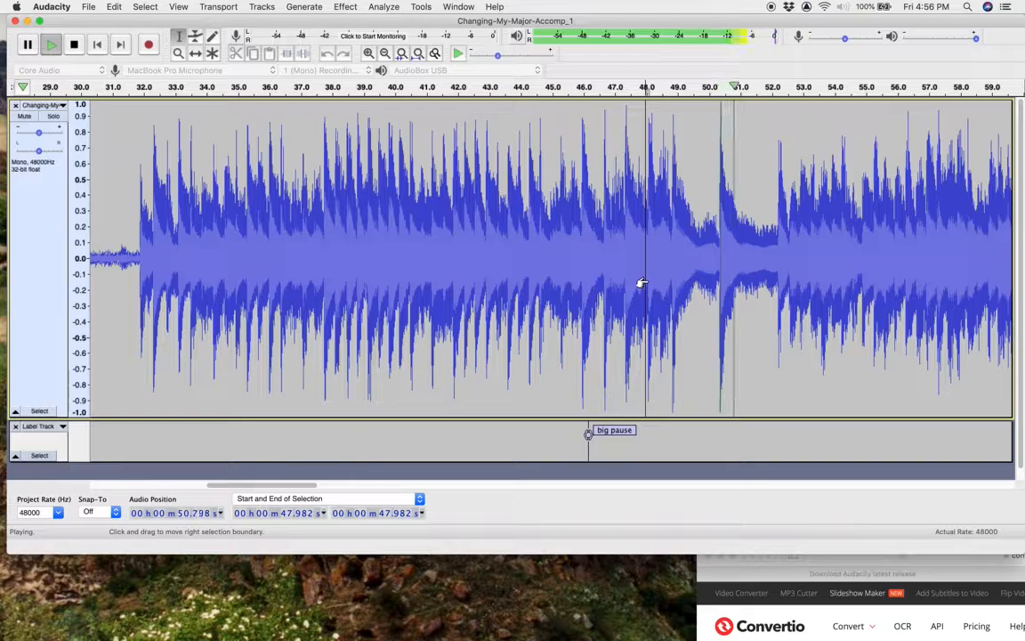
pyautogui.press('space')
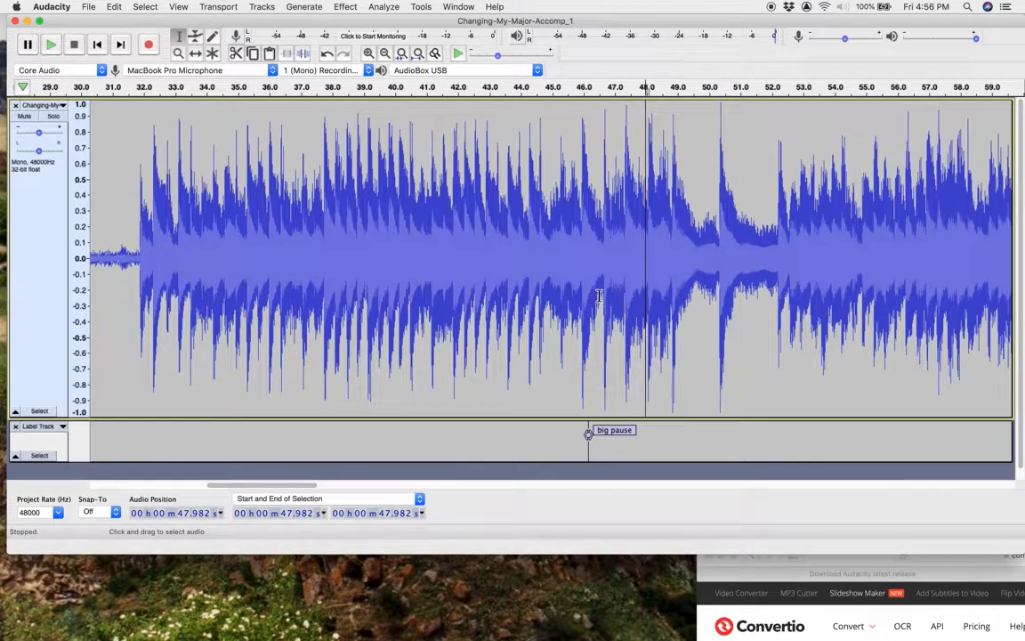
pyautogui.press('super+z')
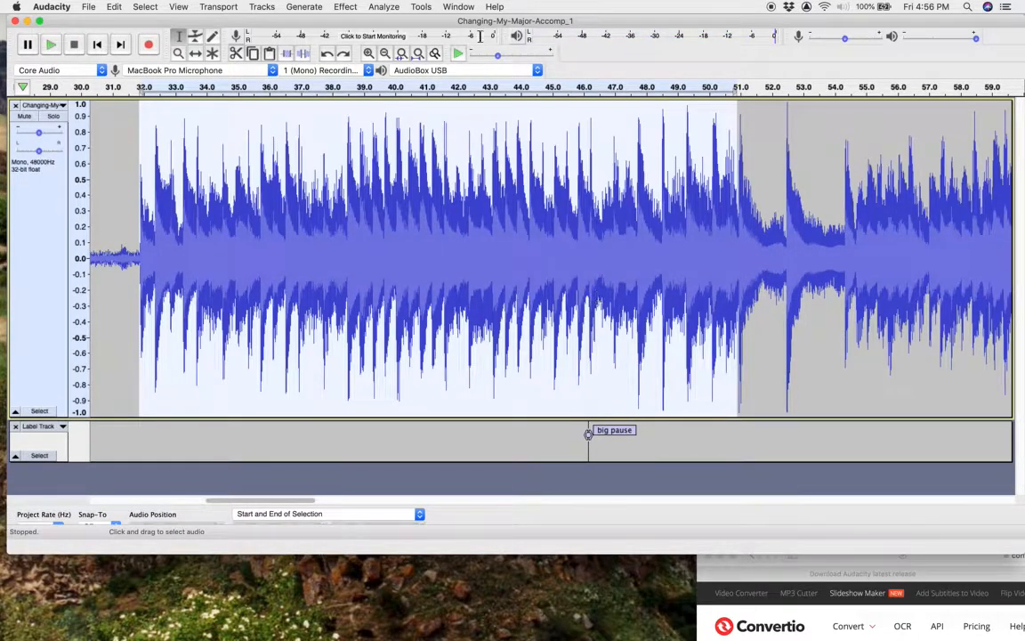
# Set up Change Tempo for the selected passage with a 12.575 percent change and high quality stretching, and preview it
pyautogui.click(345, 6)
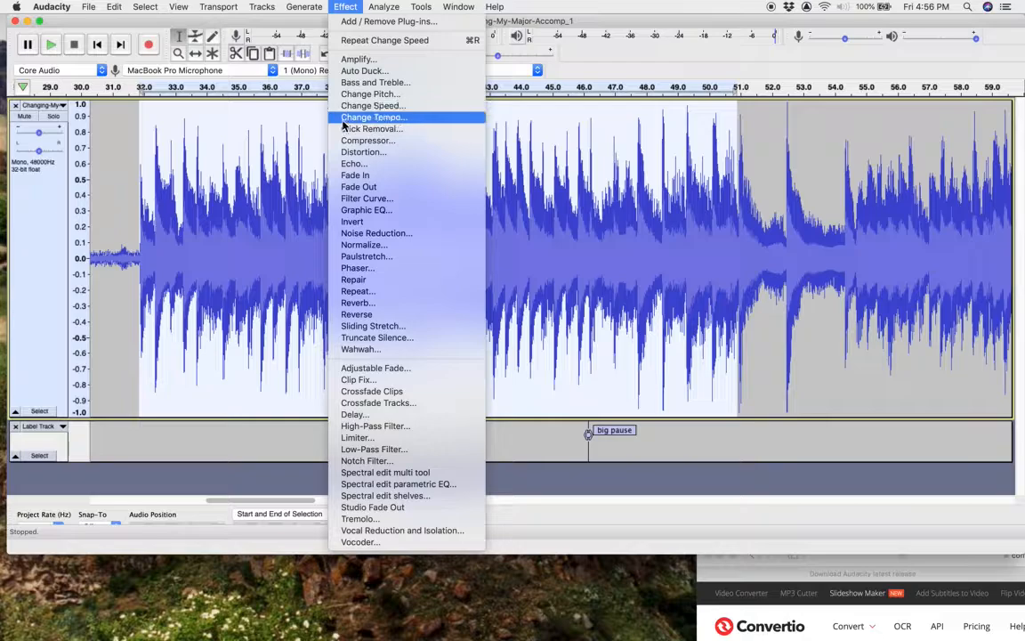
pyautogui.click(388, 121)
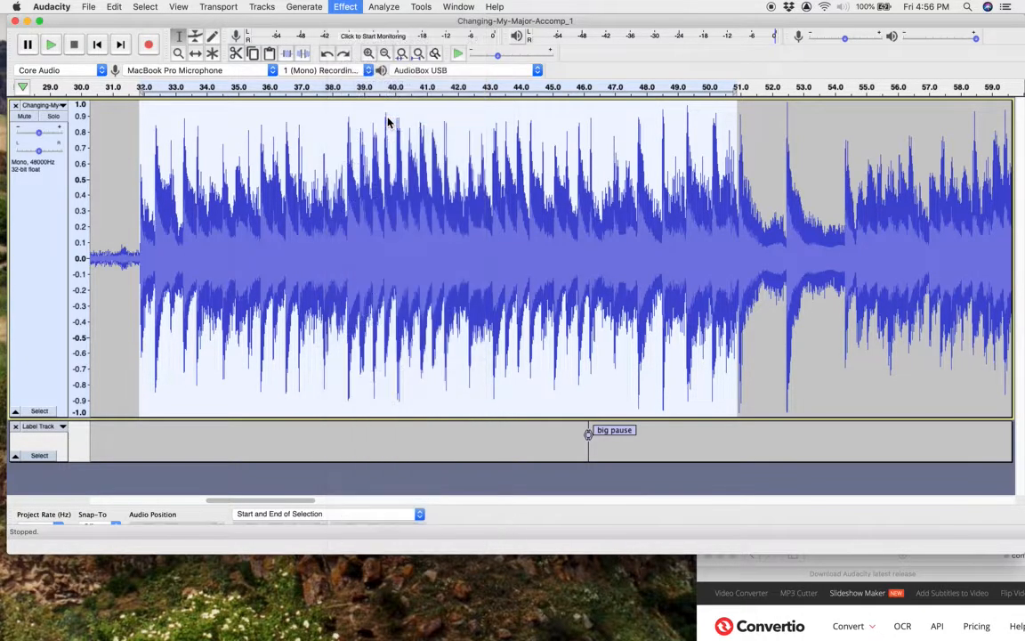
pyautogui.moveTo(525, 245); pyautogui.dragTo(522, 244)
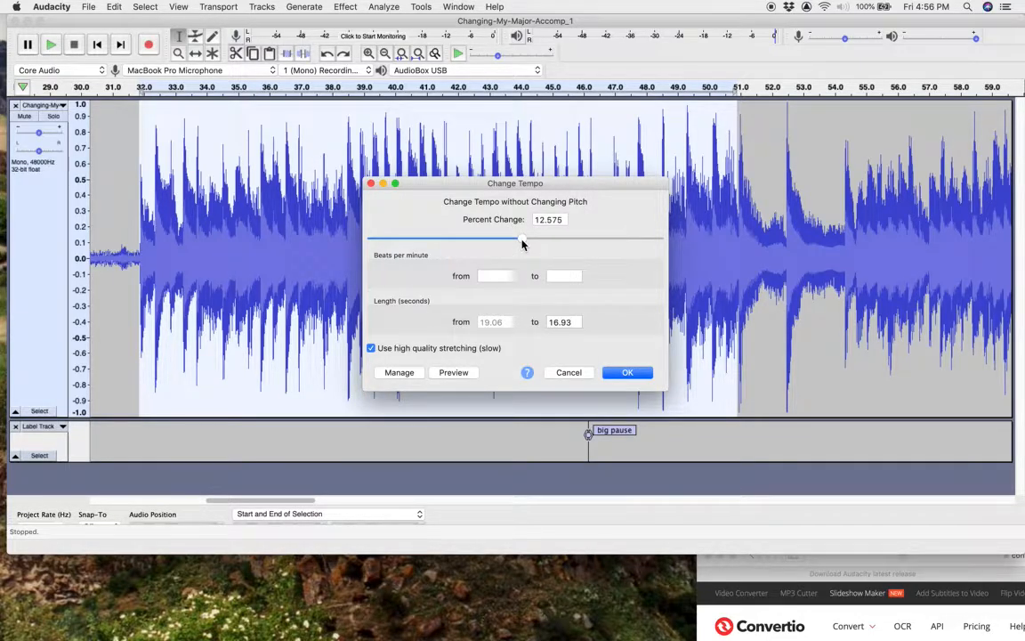
pyautogui.click(371, 349)
pyautogui.click(371, 348)
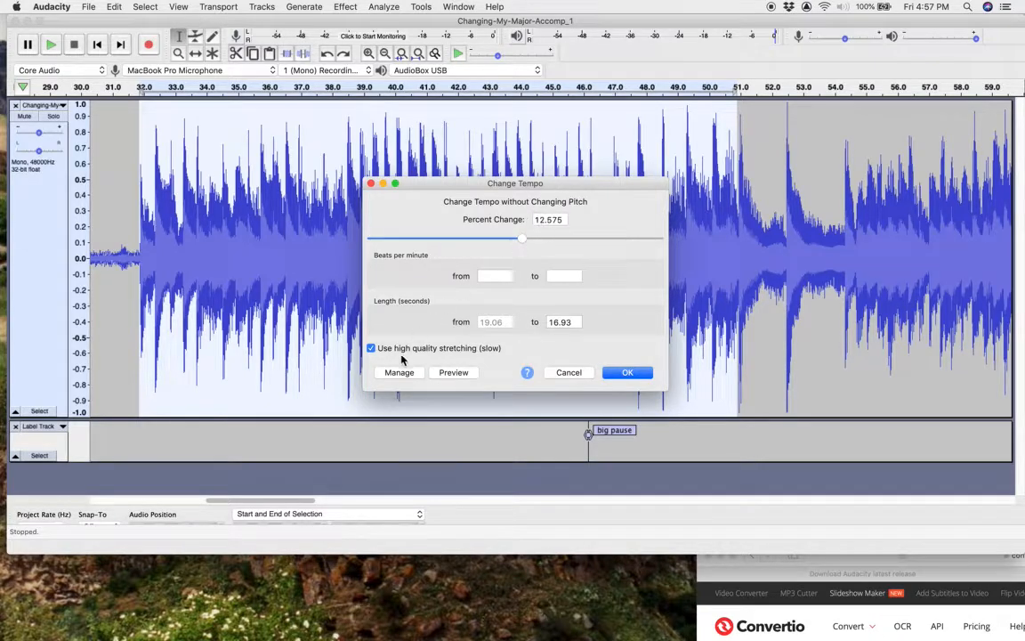
pyautogui.click(372, 349)
pyautogui.click(453, 373)
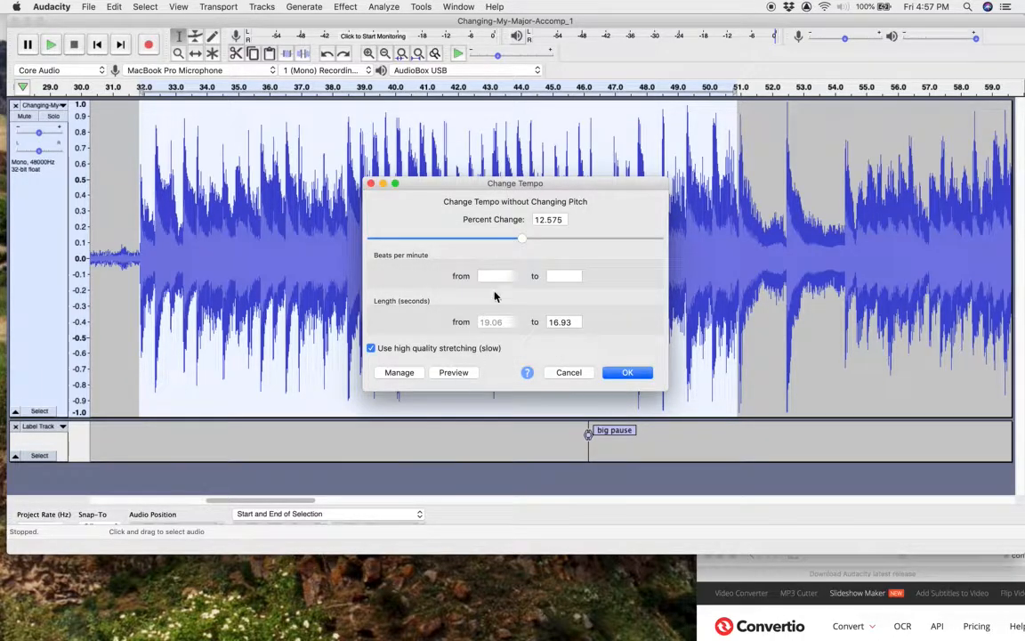
# Raise the tempo change to 20.001 percent, preview it, and apply it to the selected passage
pyautogui.moveTo(523, 241); pyautogui.dragTo(529, 242)
pyautogui.click(453, 374)
pyautogui.click(628, 374)
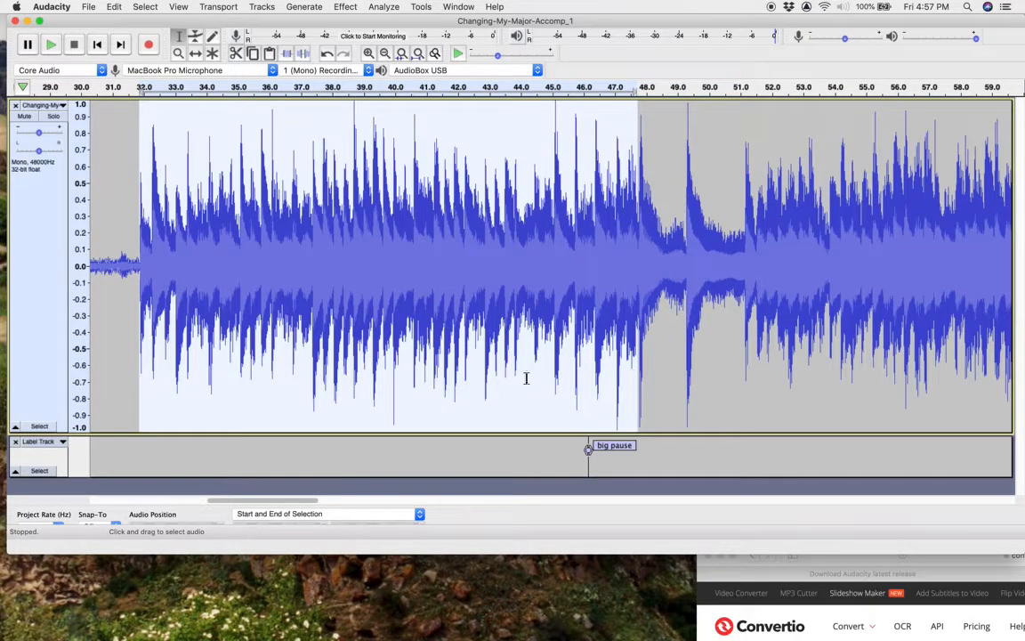
# Play the passage at its changed tempo from about 0:31.0, and undo the tempo change
pyautogui.click(111, 288)
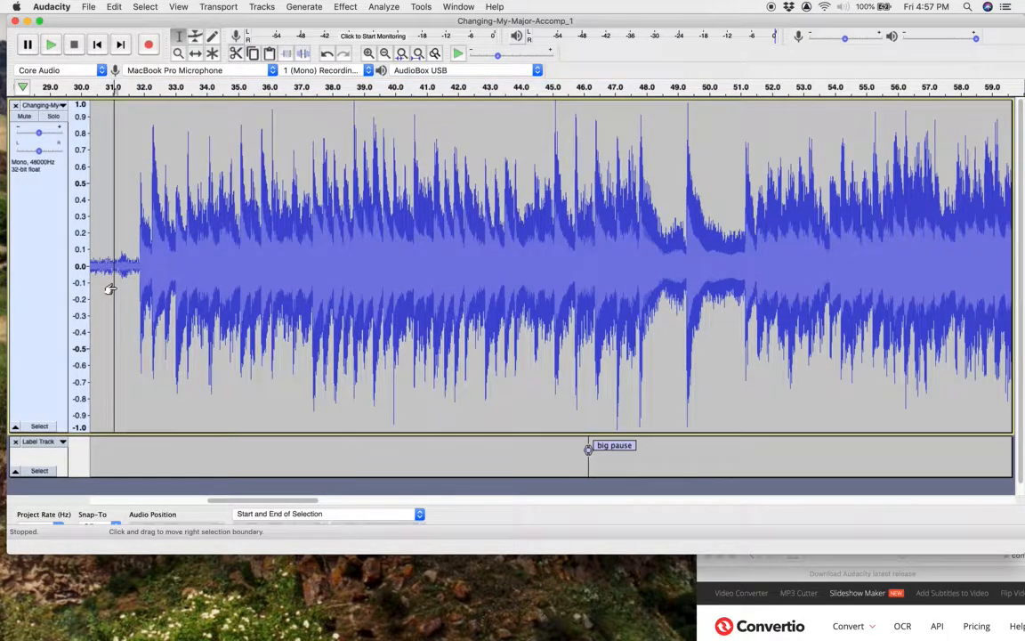
pyautogui.press('space')
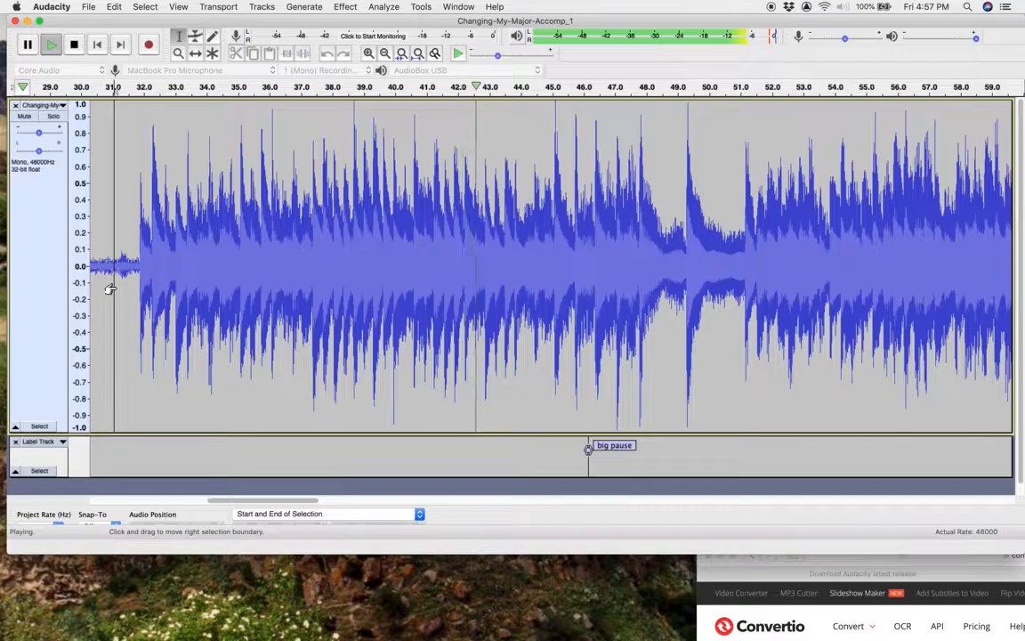
pyautogui.press('space')
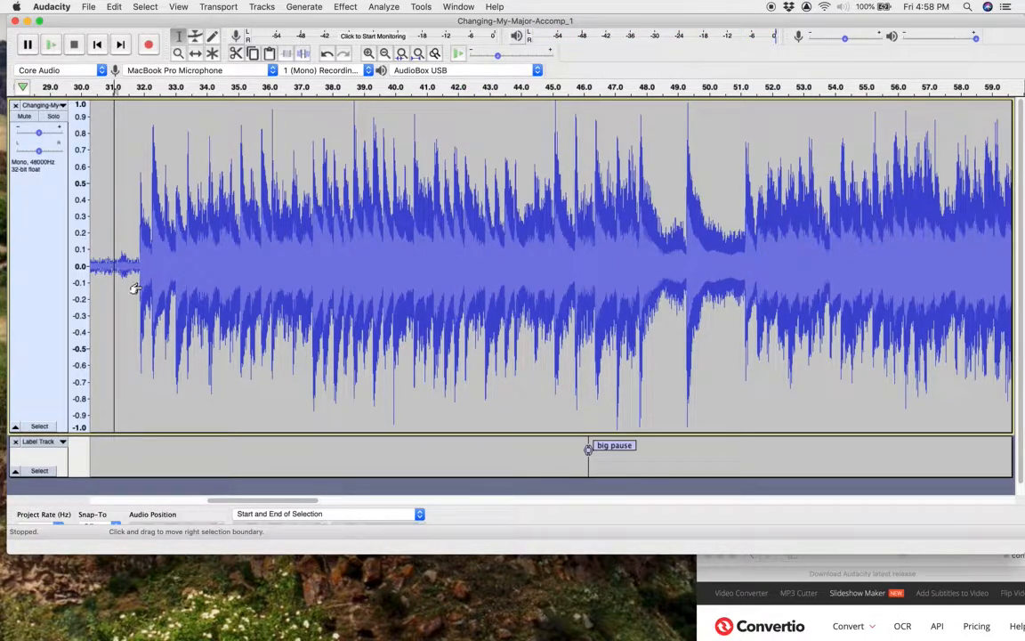
pyautogui.press('super+z')
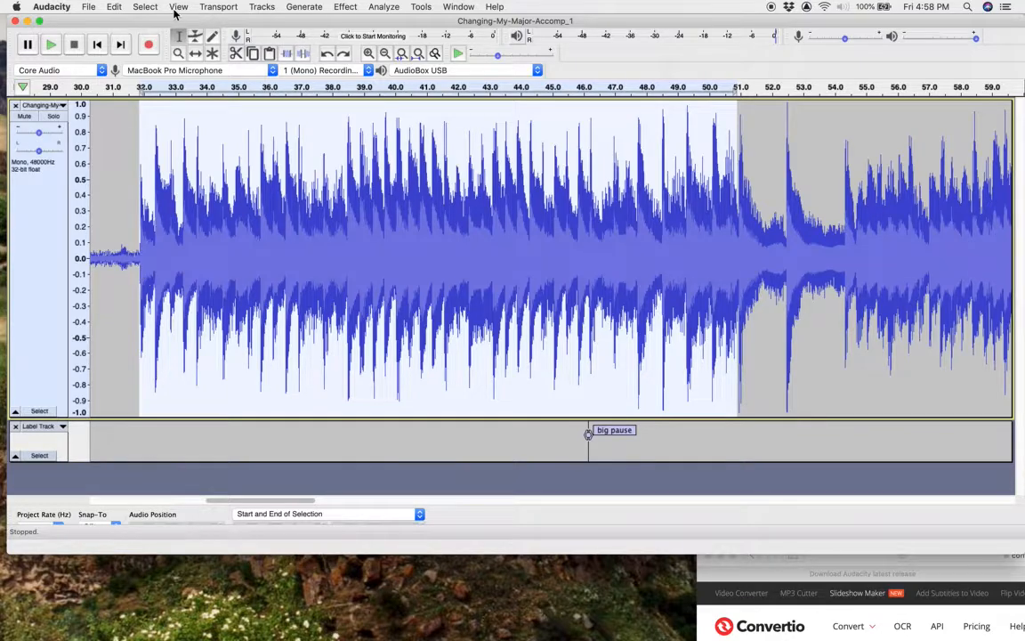
# Apply a milder Change Tempo to the selected passage, shortening it to end at about 0:48.4
pyautogui.click(301, 7)
pyautogui.moveTo(345, 7)
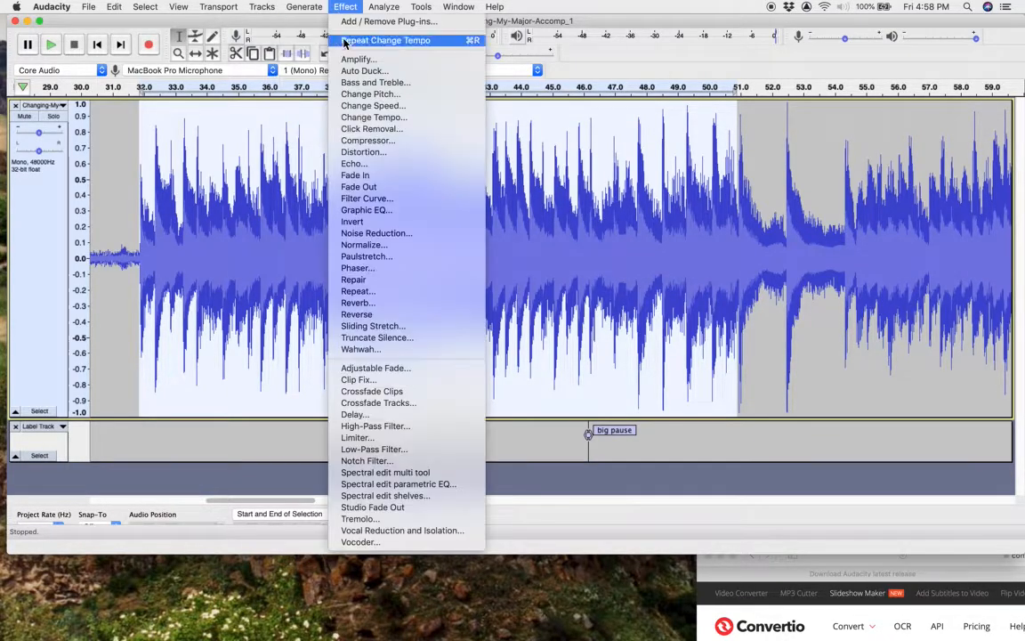
pyautogui.click(372, 120)
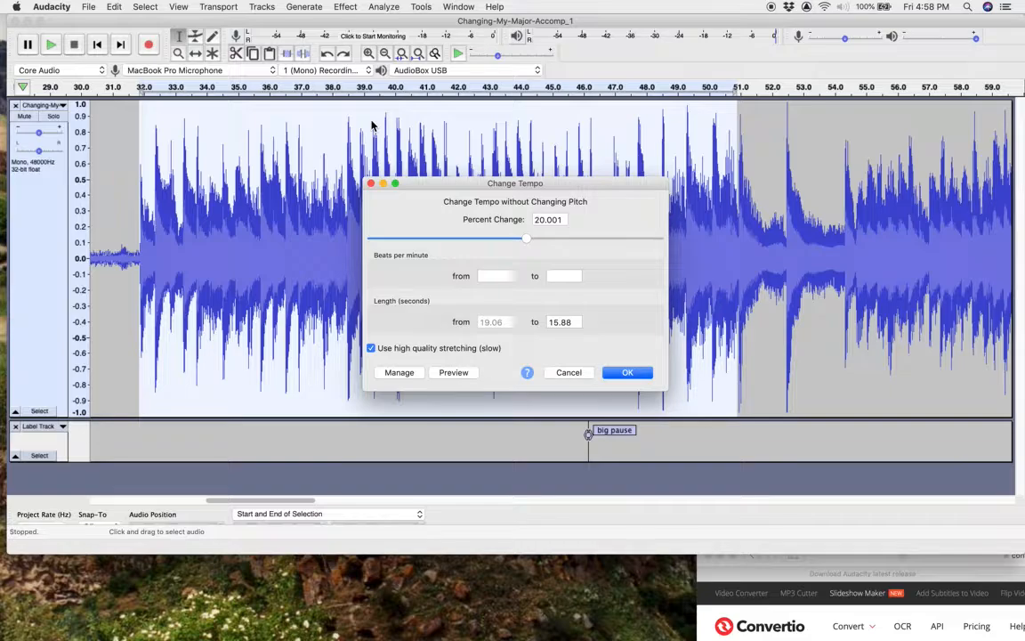
pyautogui.moveTo(524, 246); pyautogui.dragTo(525, 239)
pyautogui.click(623, 373)
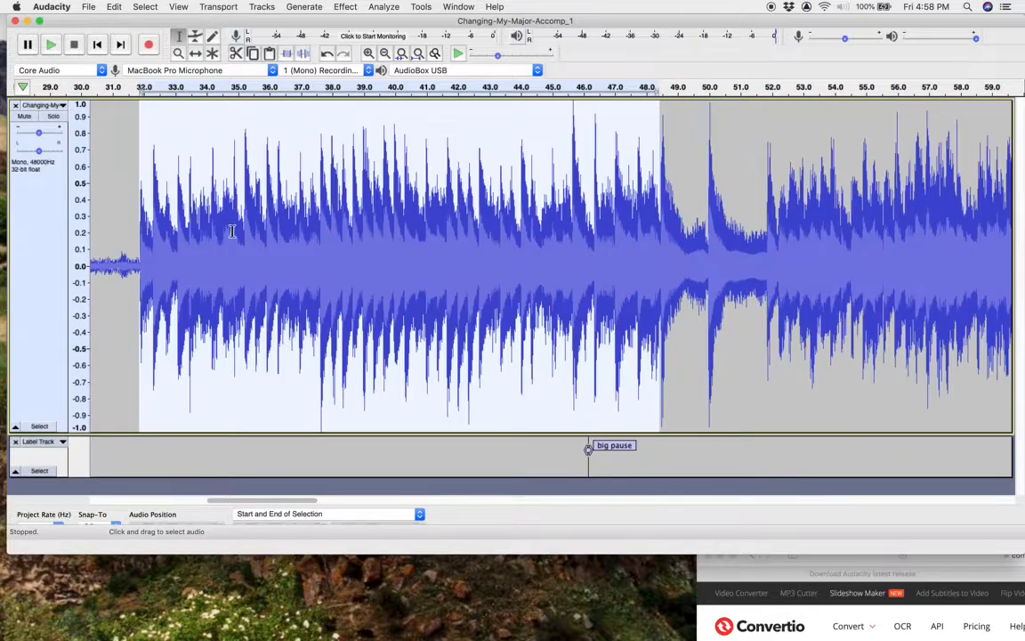
# Play from about 0:30.6 through the whole passage and the two sustained chords to check the tempo
pyautogui.click(99, 298)
pyautogui.press('space')
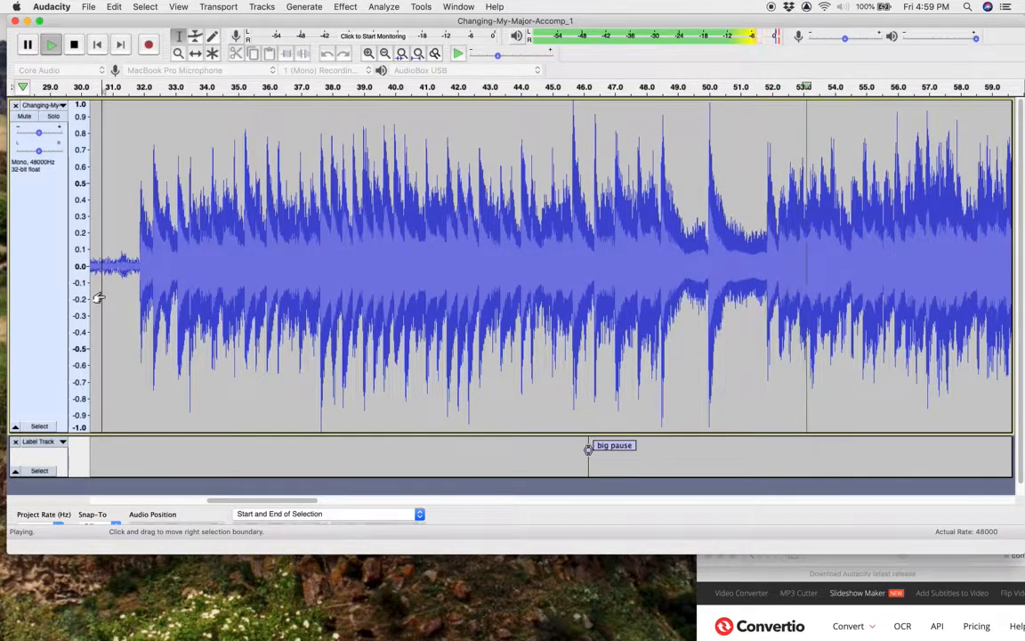
pyautogui.press('space')
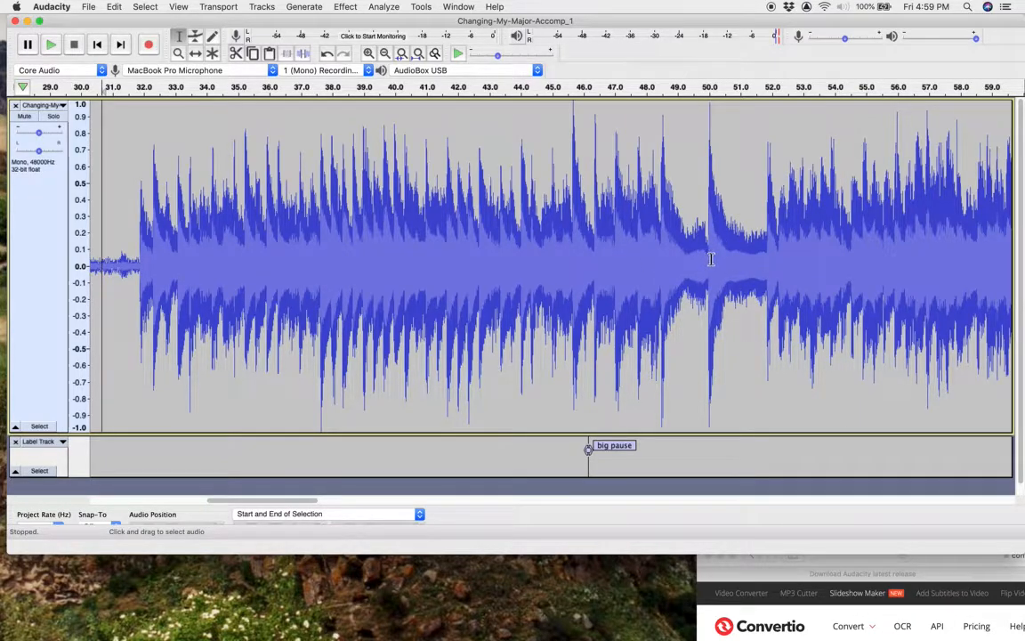
# Select the second sustained chord from about 0:50.0 to 0:51.8 and preview a tempo change of -20.000 percent on it
pyautogui.moveTo(710, 258); pyautogui.dragTo(764, 279)
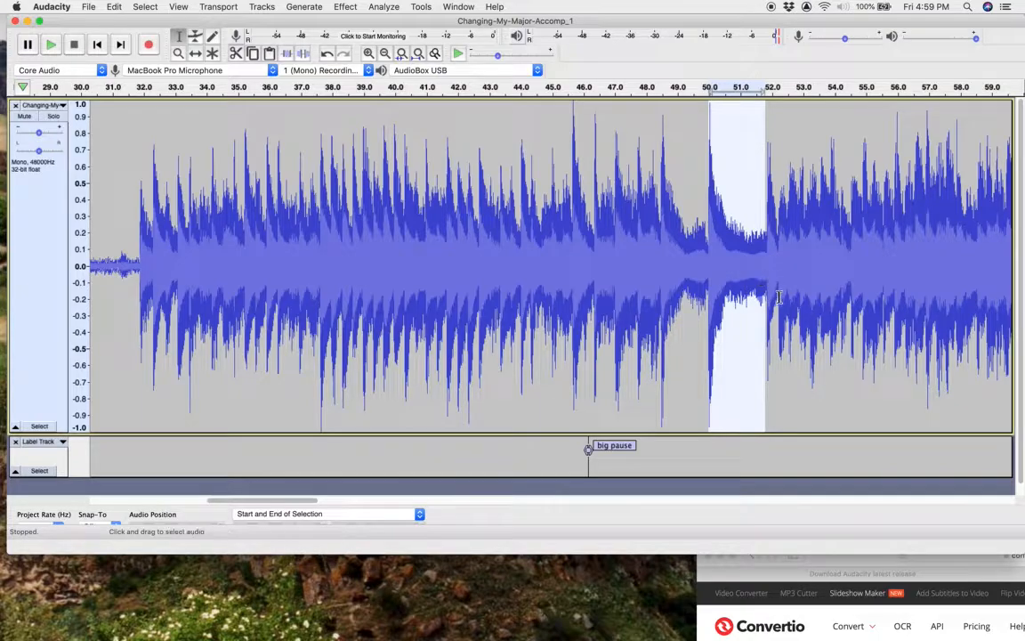
pyautogui.click(346, 8)
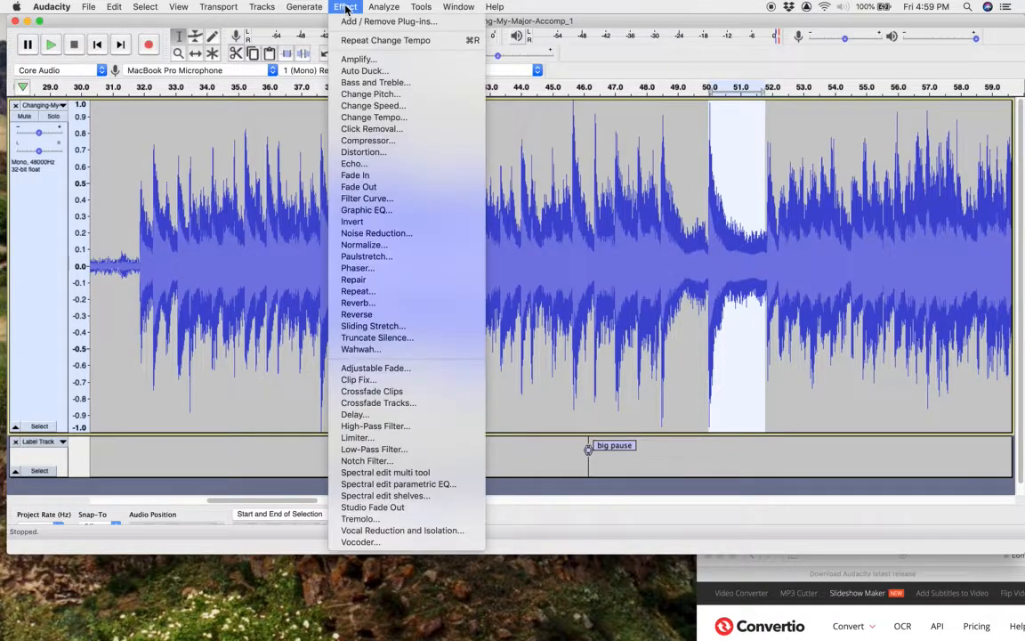
pyautogui.click(370, 119)
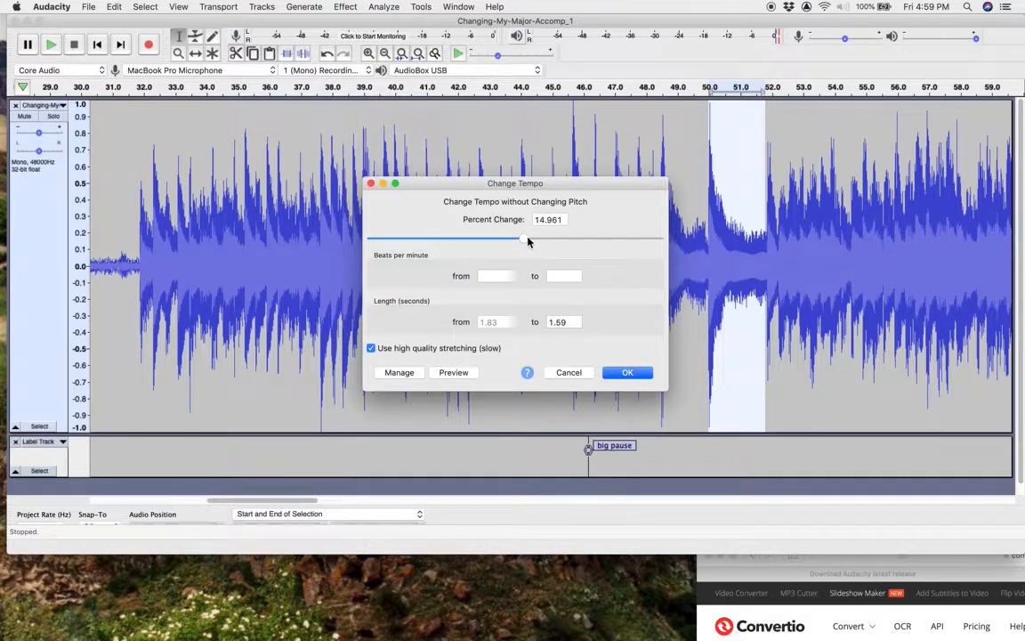
pyautogui.moveTo(528, 241); pyautogui.dragTo(482, 238)
pyautogui.click(452, 371)
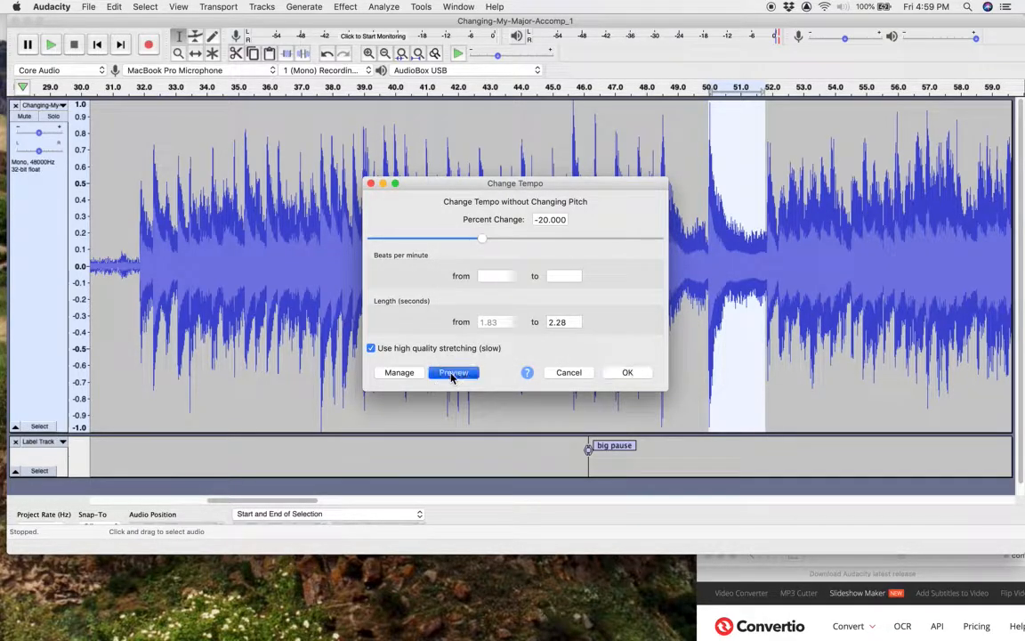
pyautogui.click(451, 373)
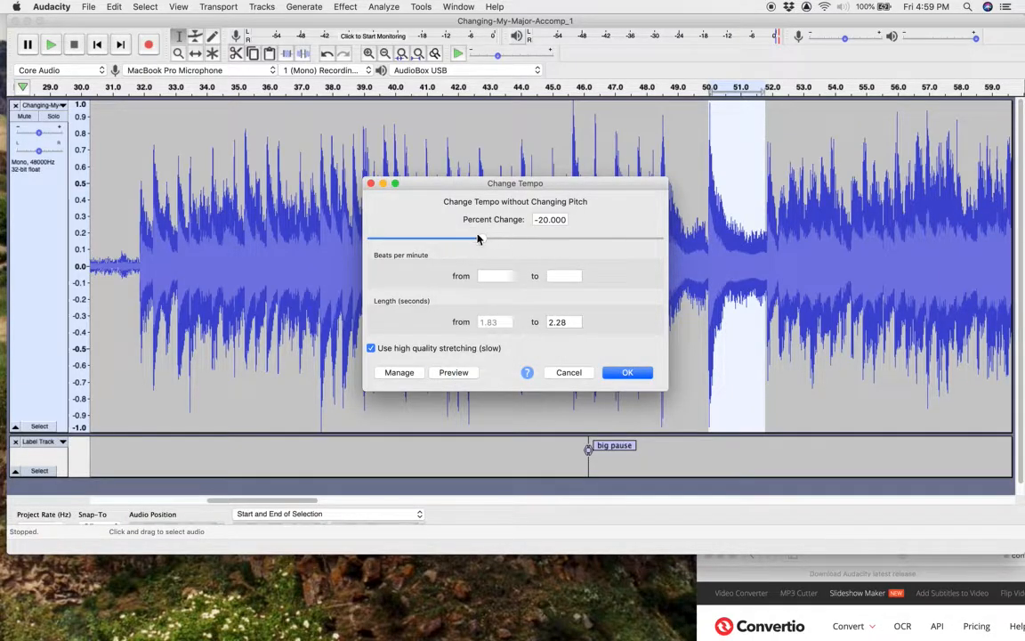
# Set the chord's tempo change to -14.000 percent, preview it, and apply it
pyautogui.moveTo(480, 239); pyautogui.dragTo(489, 244)
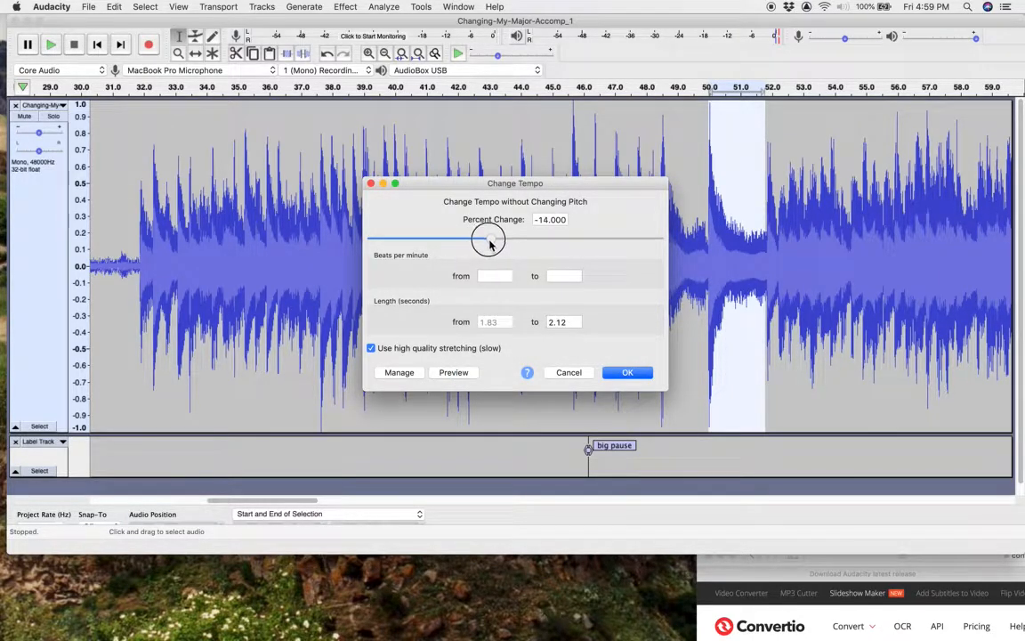
pyautogui.click(458, 374)
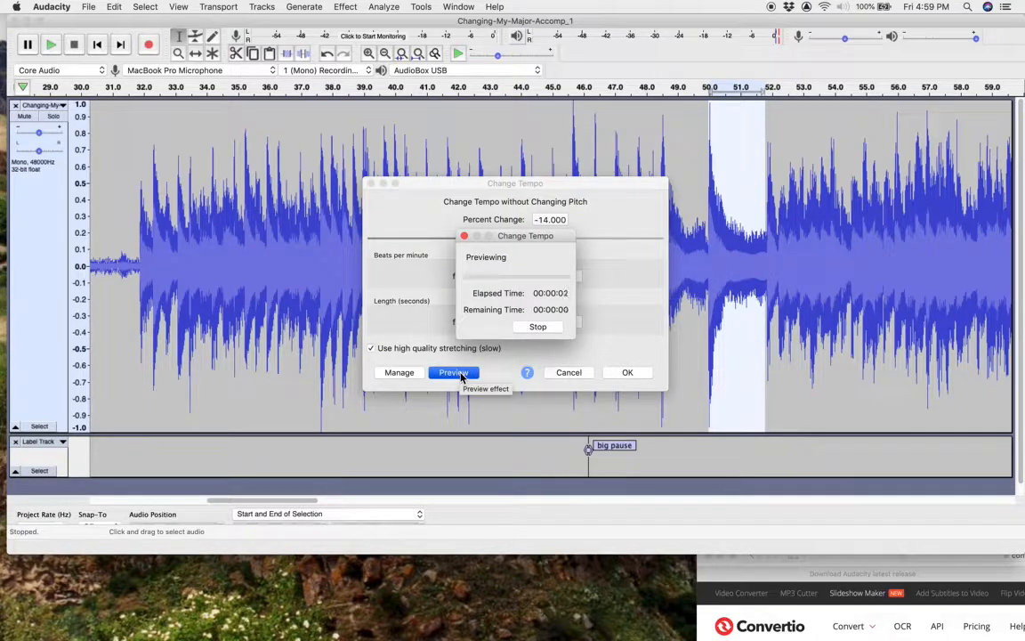
pyautogui.click(630, 371)
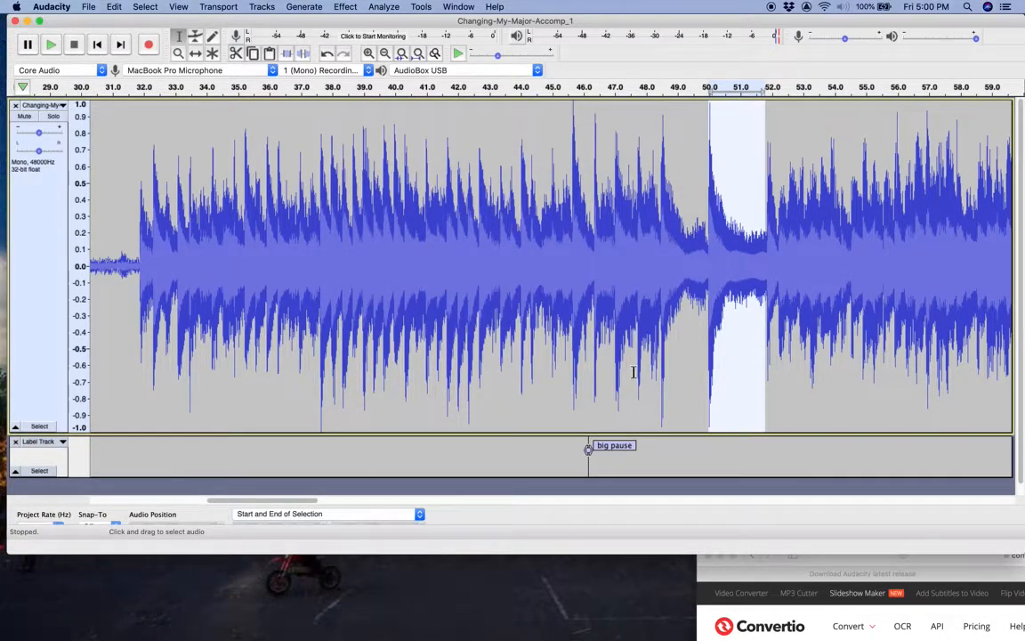
# Play from about 0:48.4 through both sustained chords to check the lengthened second chord
pyautogui.click(659, 290)
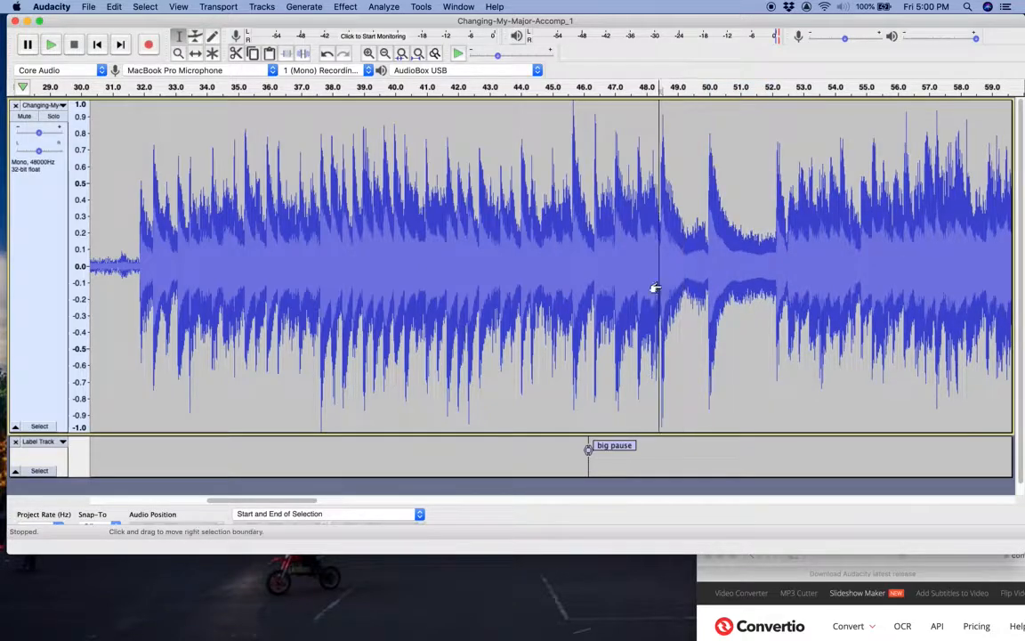
pyautogui.press('space')
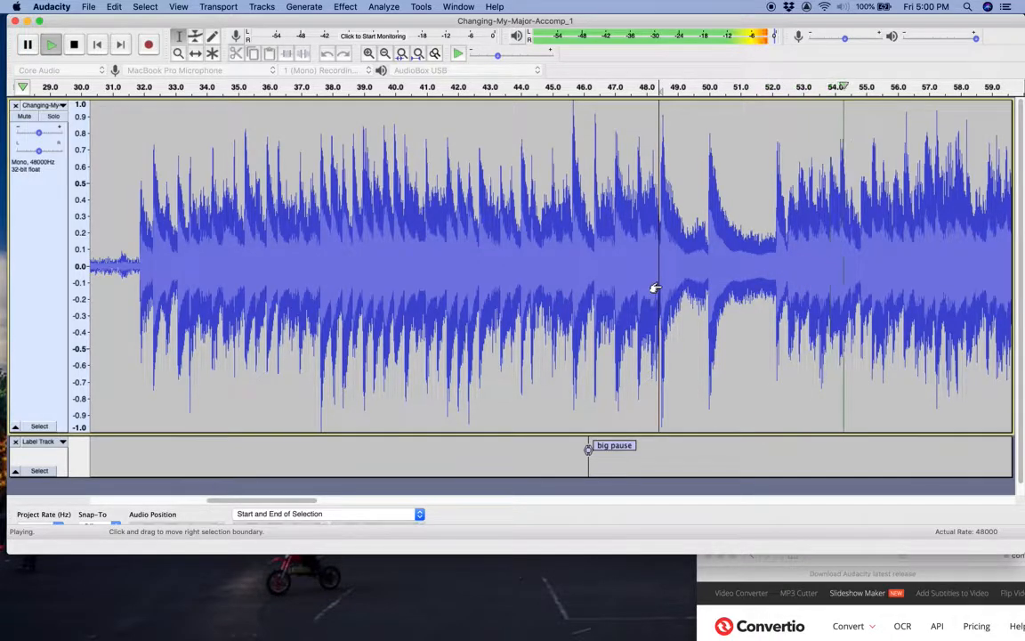
pyautogui.press('space')
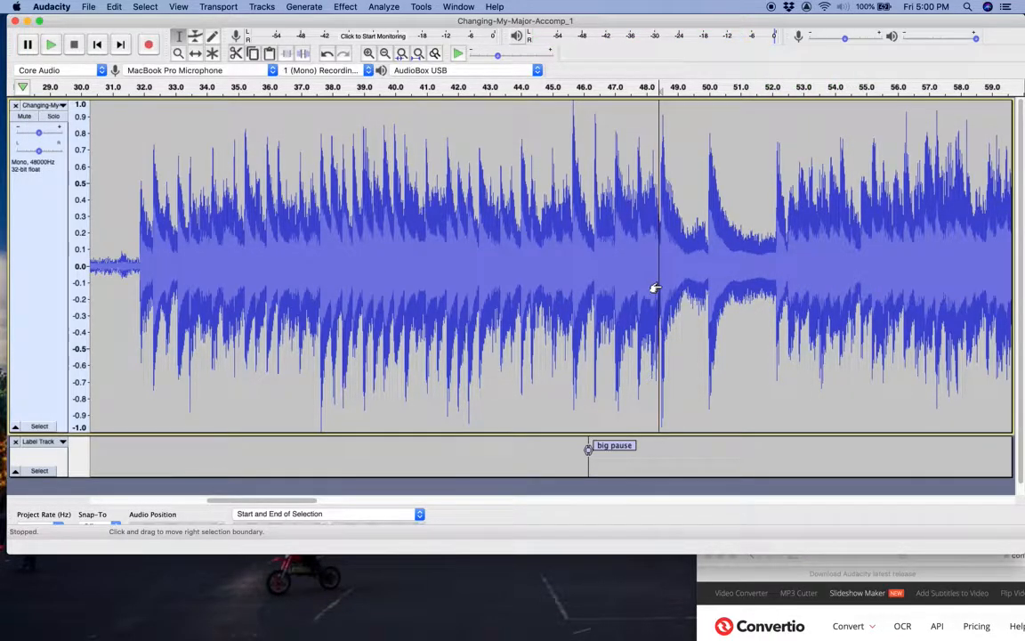
pyautogui.hscroll(5, 778, 299)
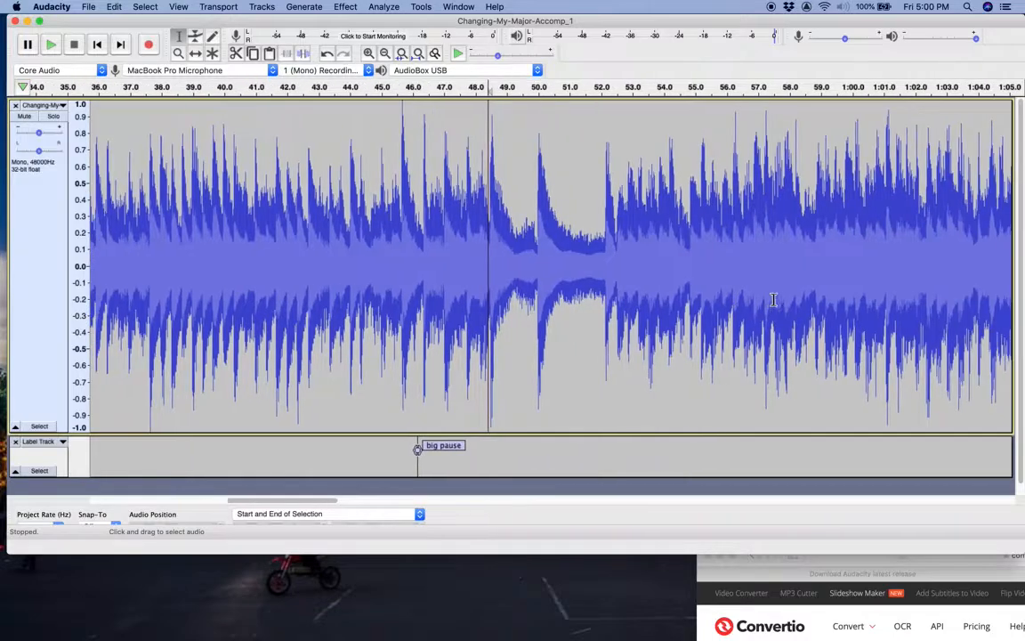
pyautogui.moveTo(605, 280); pyautogui.dragTo(885, 274)
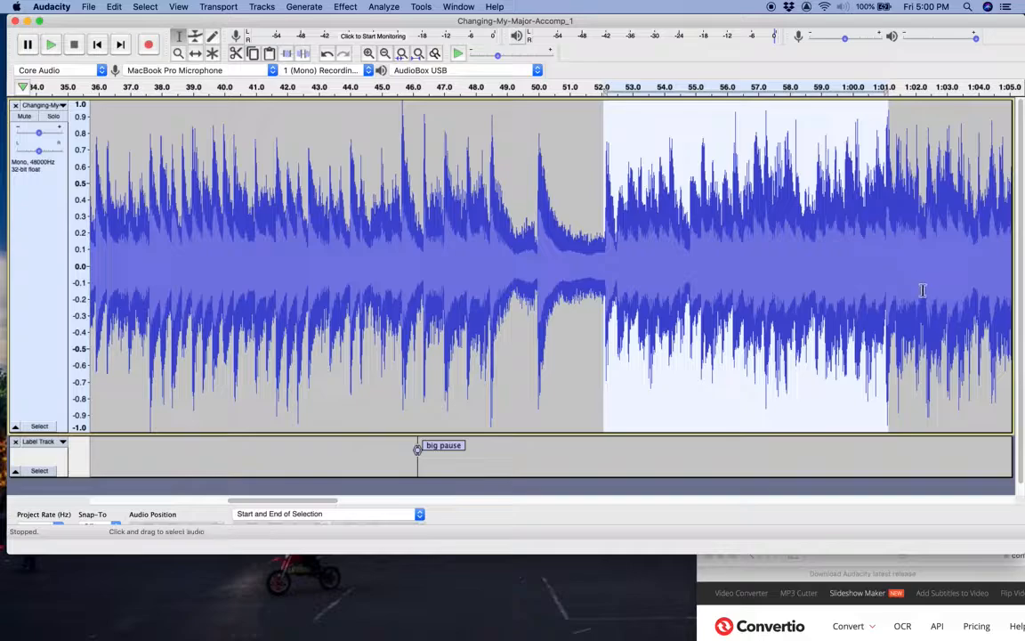
pyautogui.click(918, 288)
pyautogui.hscroll(15, 687, 293)
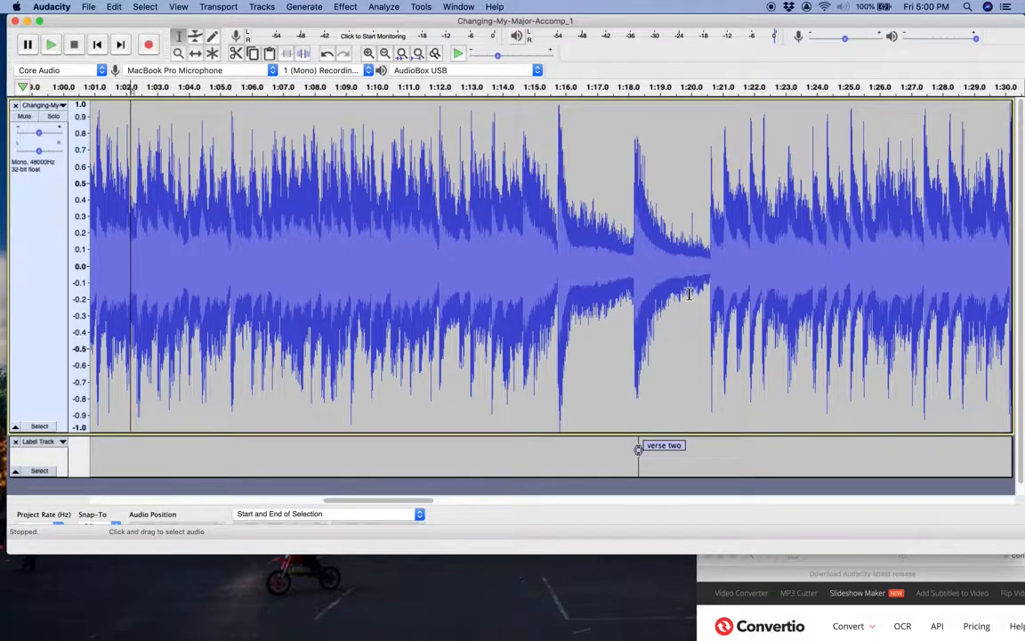
pyautogui.click(439, 247)
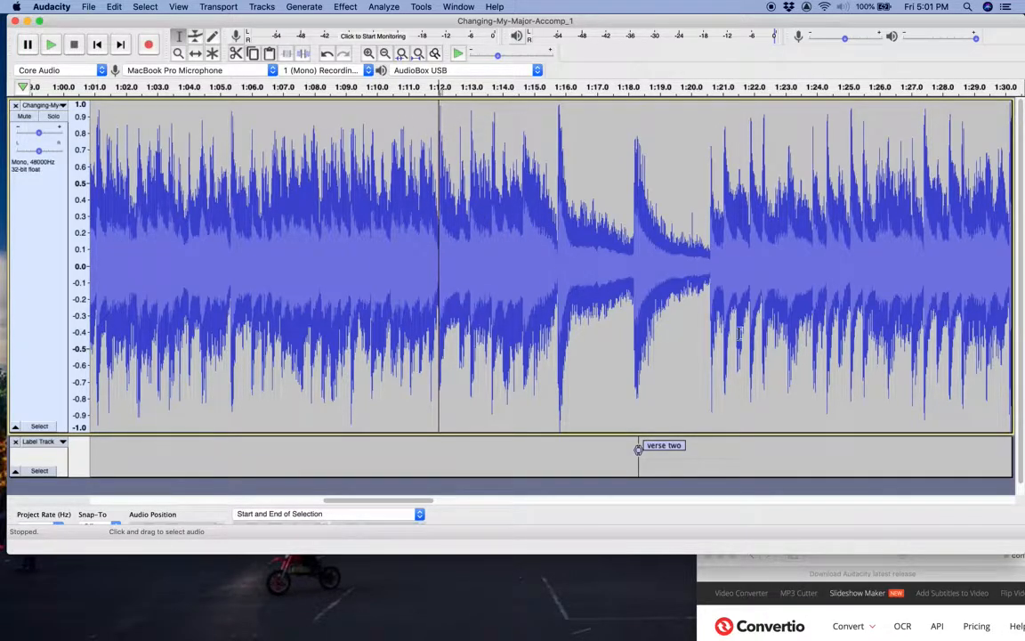
# Play the music right after the verse two pause from about 1:20.6 to hear its opening phrase
pyautogui.click(704, 312)
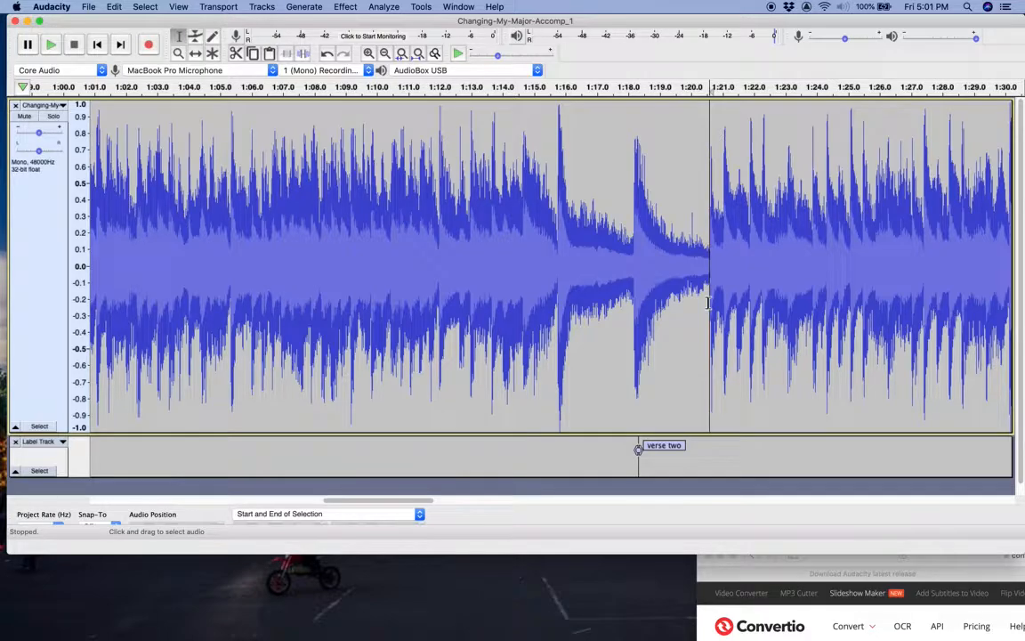
pyautogui.press('space')
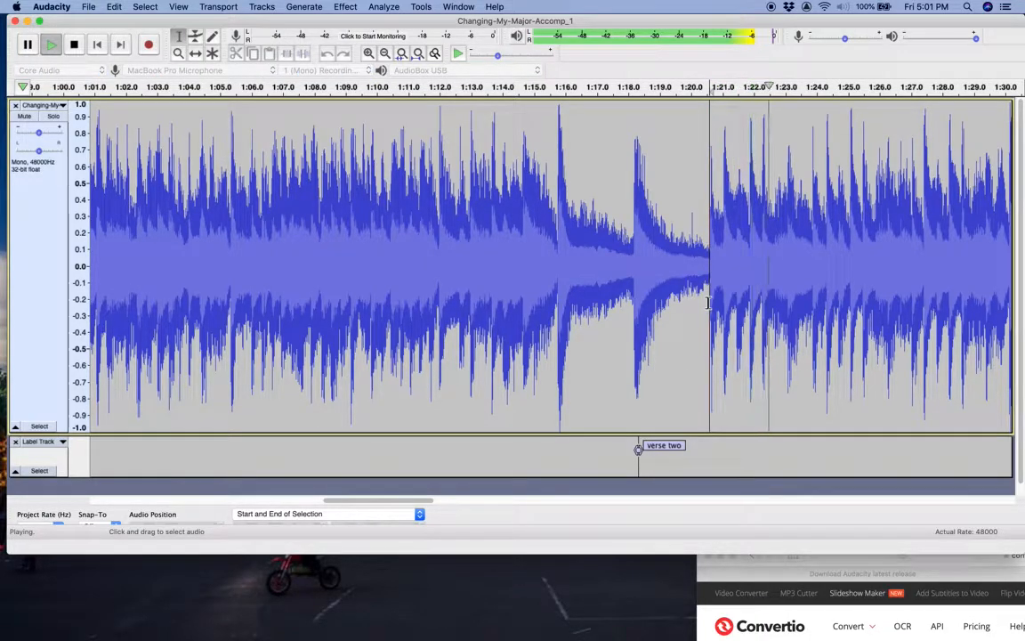
pyautogui.press('space')
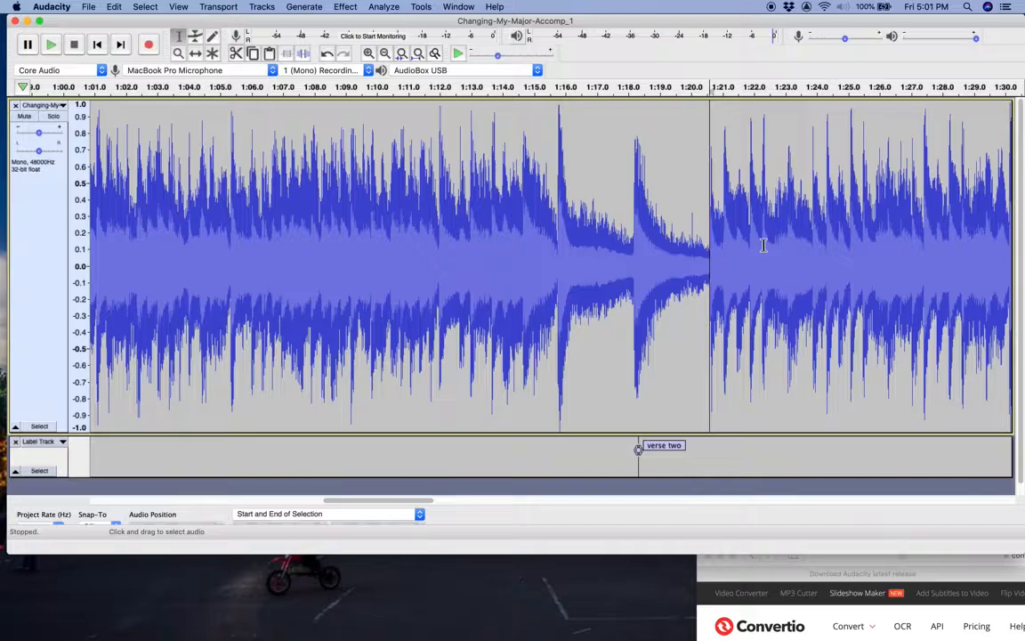
pyautogui.press('space')
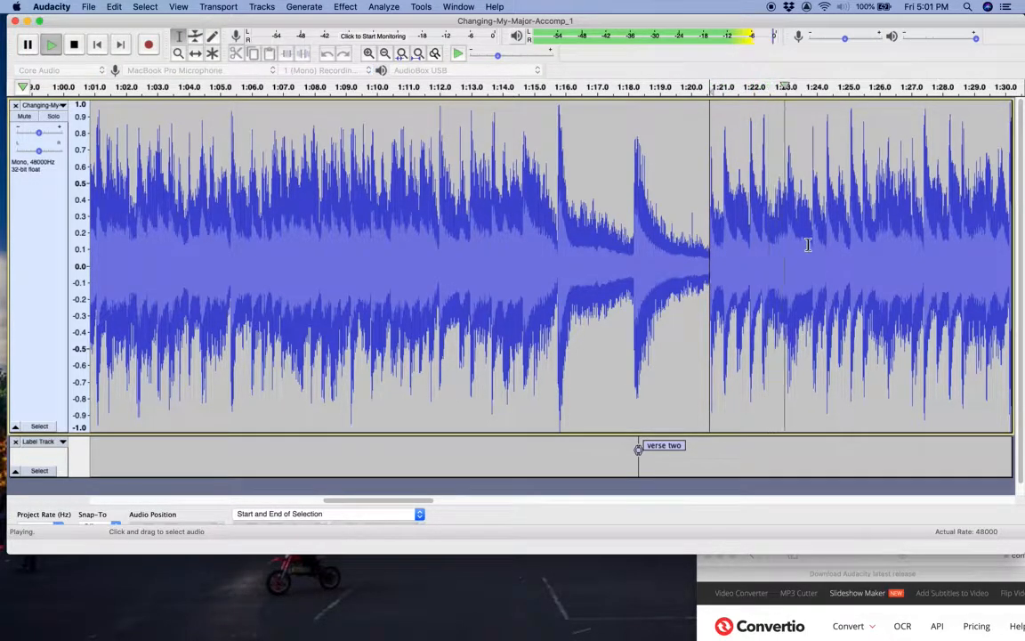
pyautogui.press('space')
pyautogui.press('space')
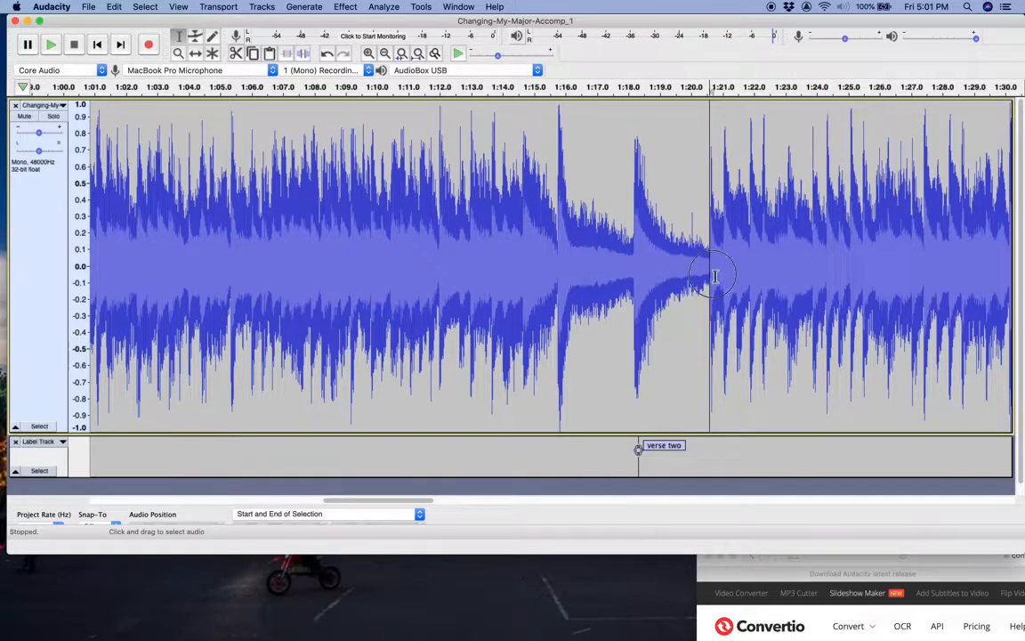
# Mark the opening phrase from about 1:20.7 to 1:23.9 and inspect its boundaries up close
pyautogui.moveTo(712, 277); pyautogui.dragTo(812, 278)
pyautogui.click(367, 54)
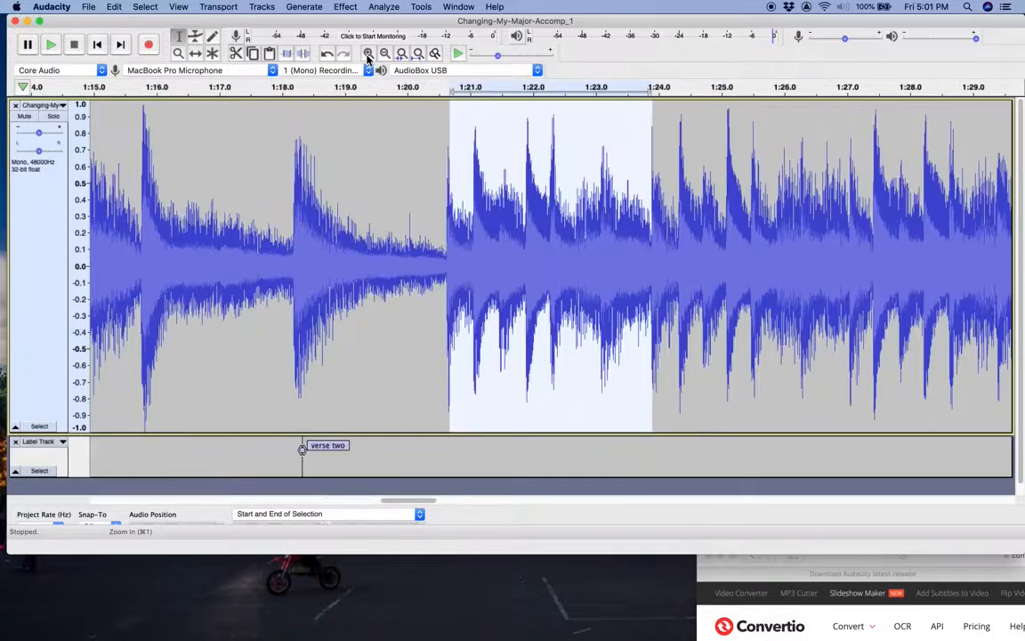
pyautogui.click(367, 55)
pyautogui.click(368, 54)
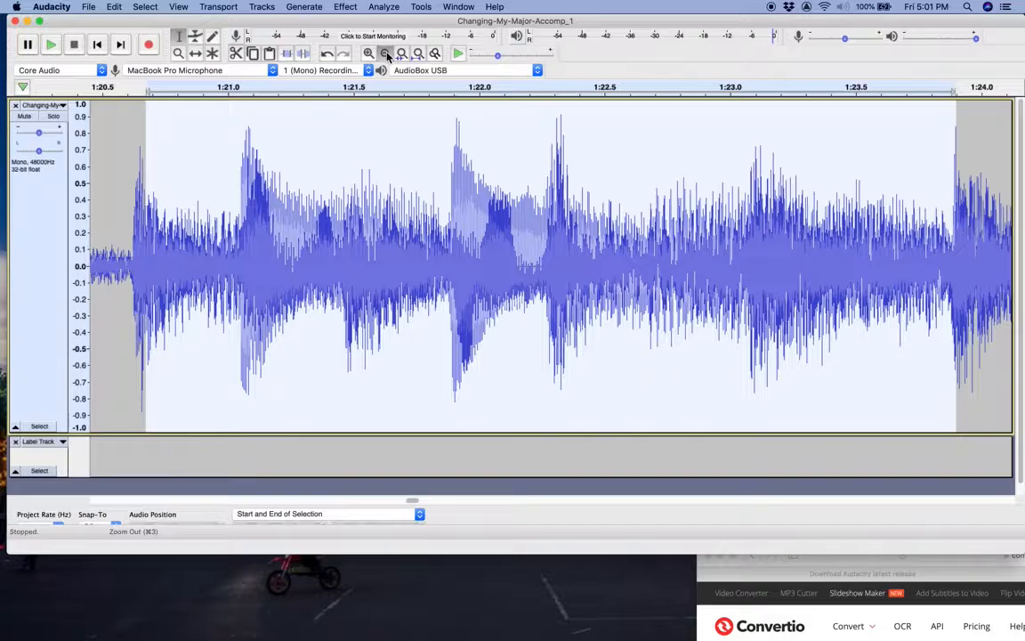
pyautogui.click(385, 55)
# Play from about 1:20.6, 1:24.3 and 1:23.9 in turn to locate where the opening phrase ends
pyautogui.click(340, 256)
pyautogui.press('space')
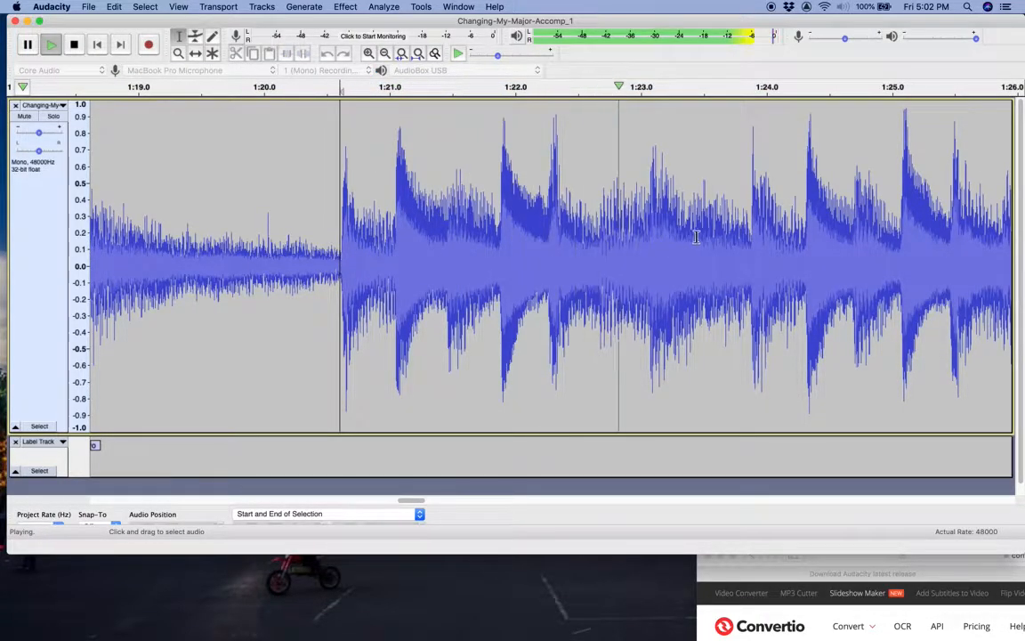
pyautogui.press('space')
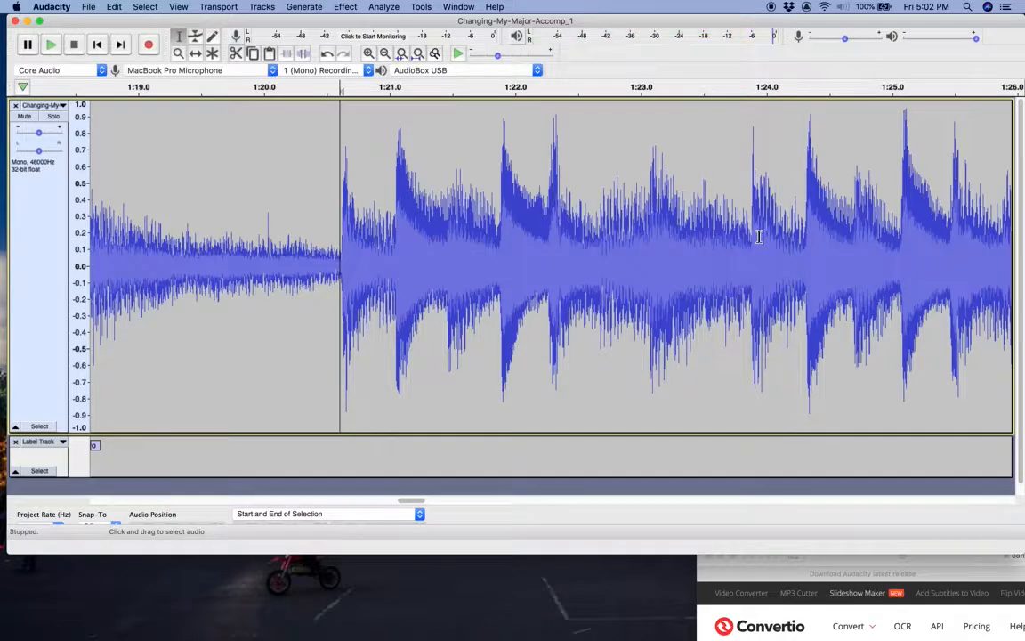
pyautogui.click(810, 247)
pyautogui.press('space')
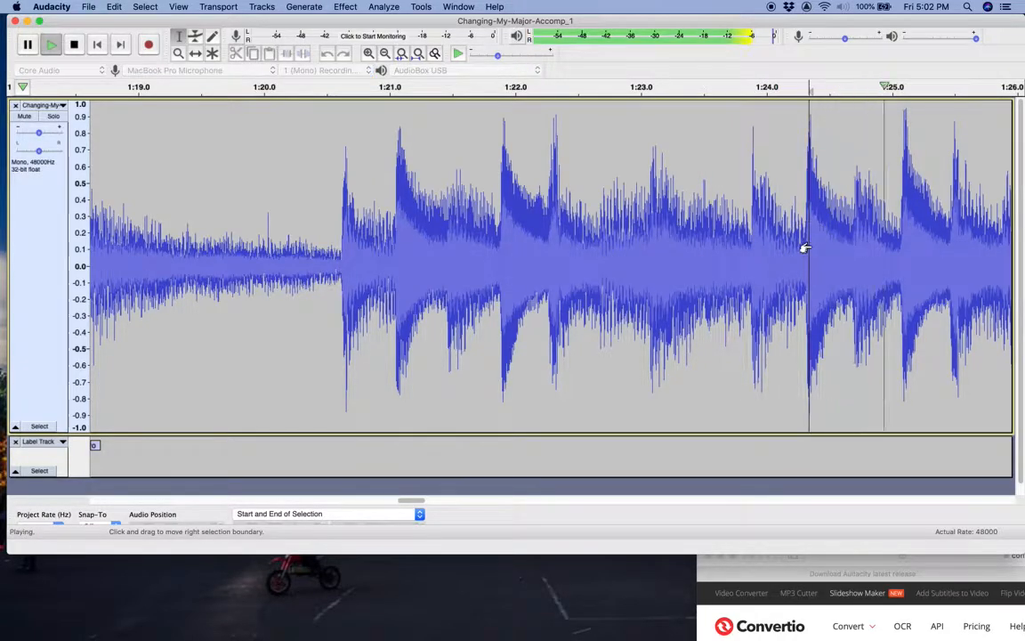
pyautogui.press('space')
pyautogui.click(750, 255)
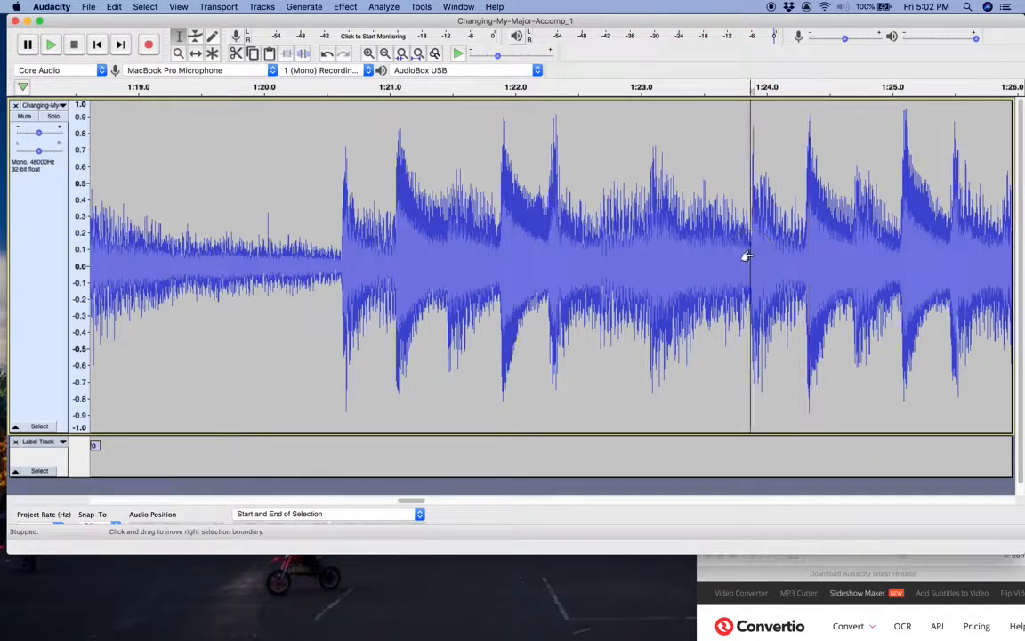
pyautogui.press('space')
pyautogui.press('space')
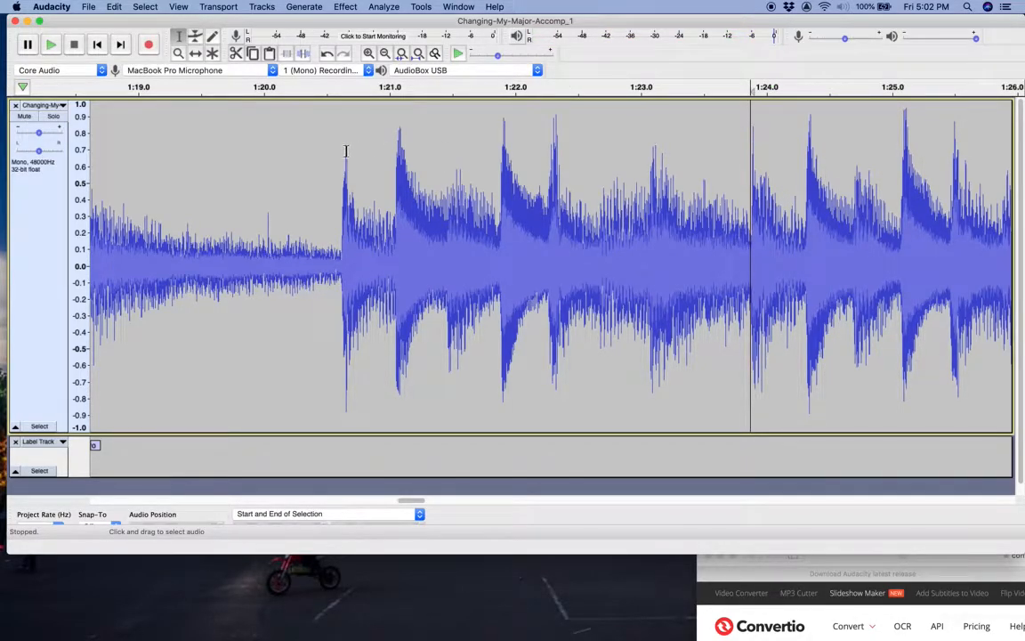
# Copy the opening phrase from about 1:20.6 to 1:23.9 and paste a repeat of it directly at its end
pyautogui.moveTo(342, 252); pyautogui.dragTo(752, 262)
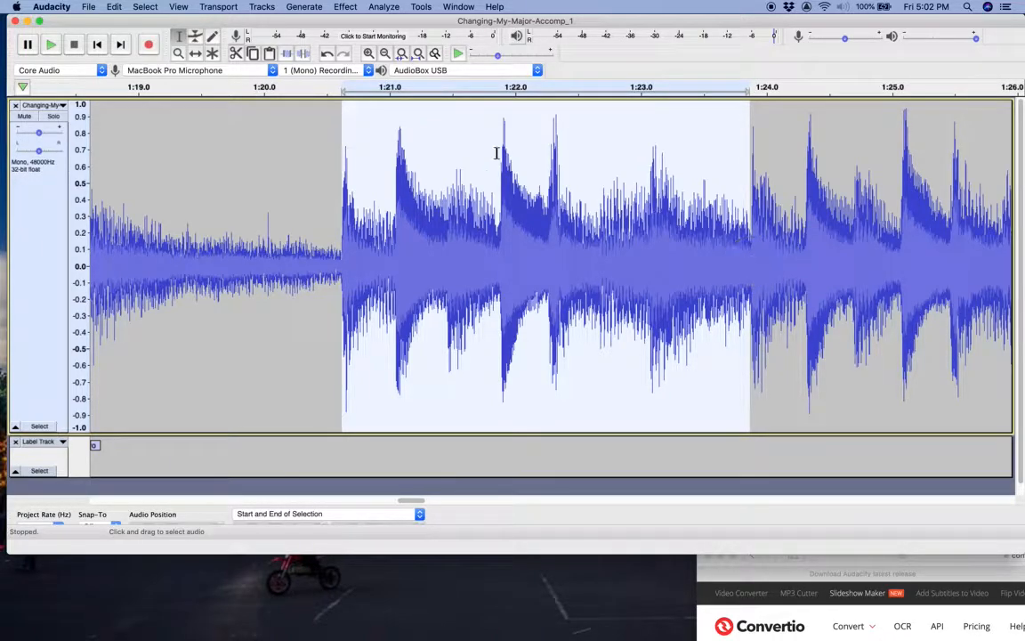
pyautogui.click(369, 53)
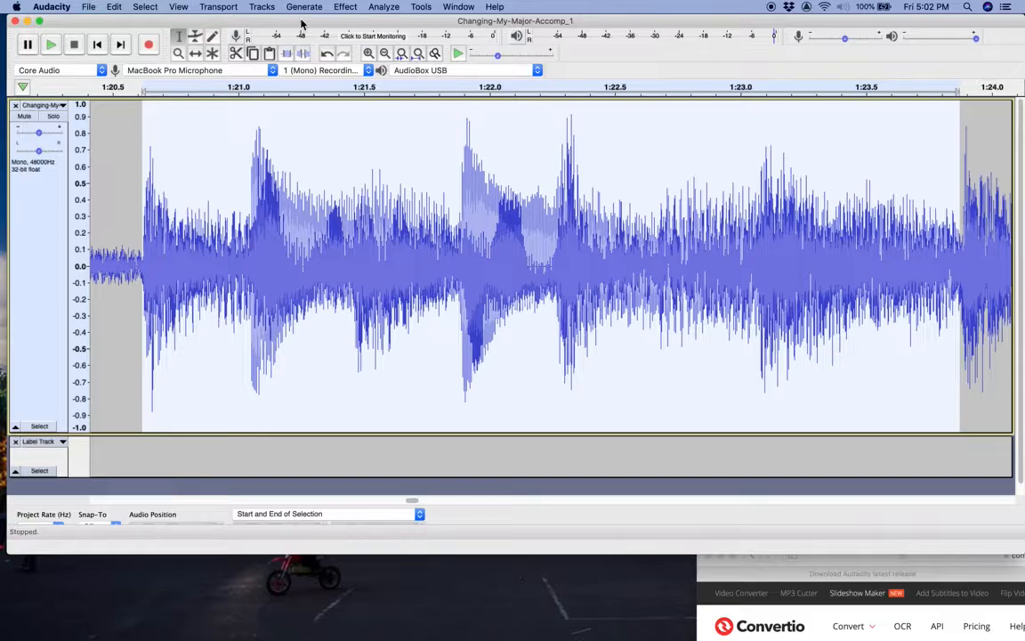
pyautogui.doubleClick(387, 56)
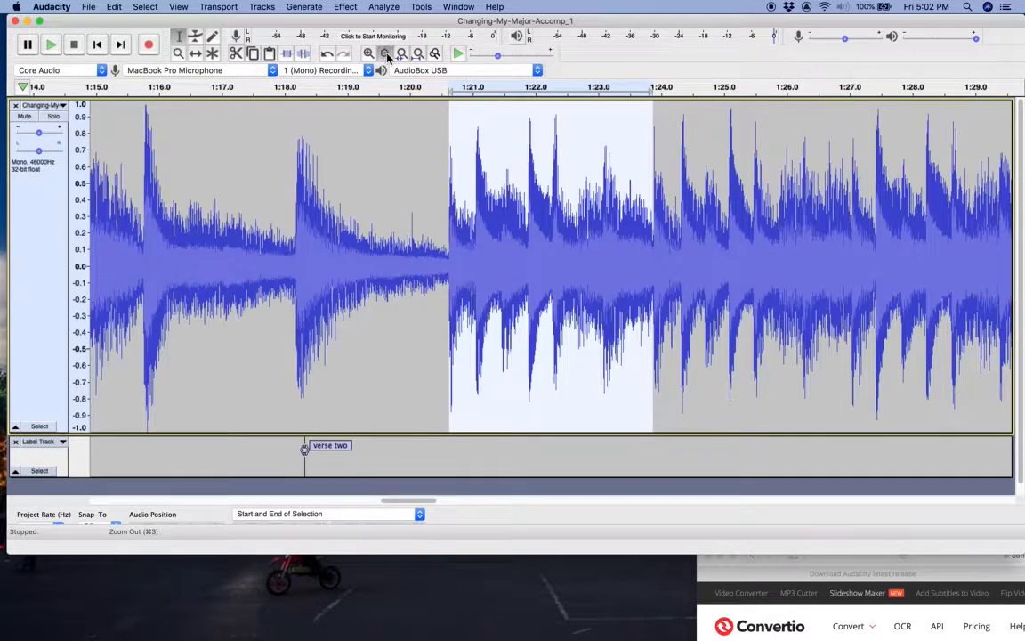
pyautogui.click(387, 56)
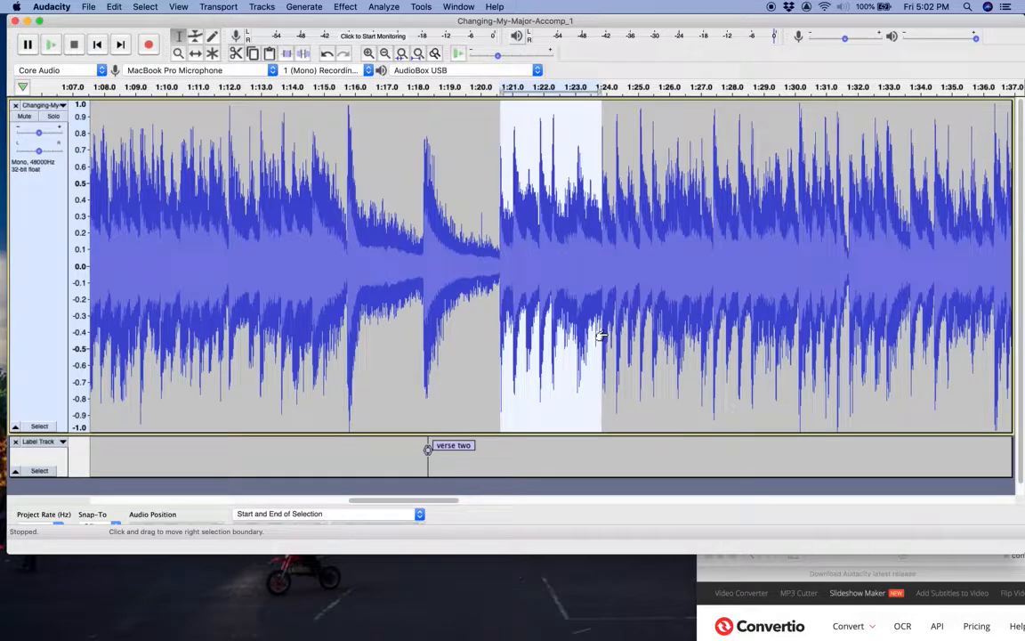
pyautogui.click(114, 7)
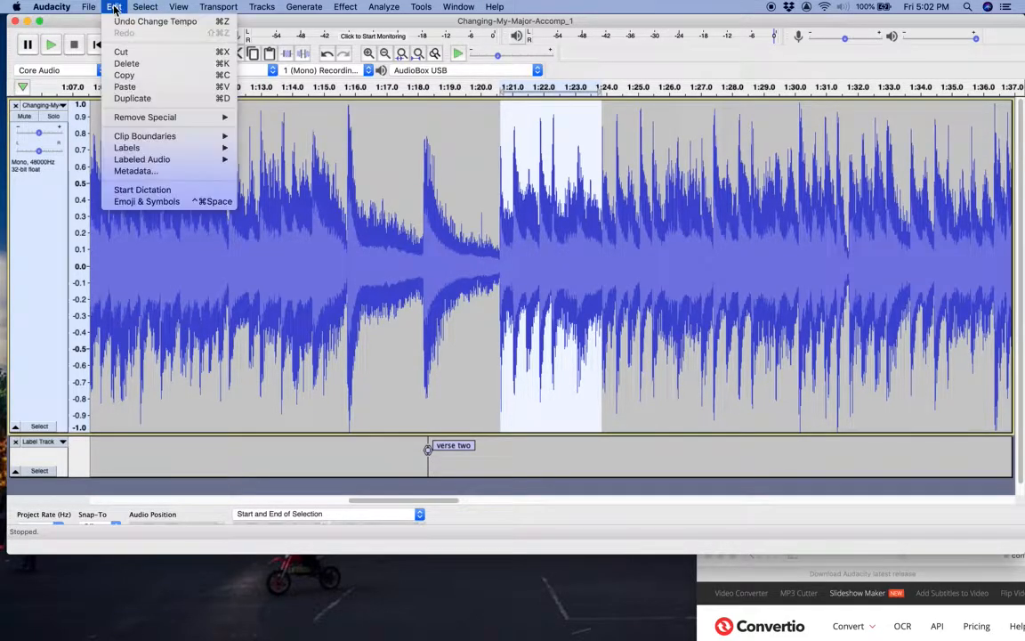
pyautogui.click(110, 75)
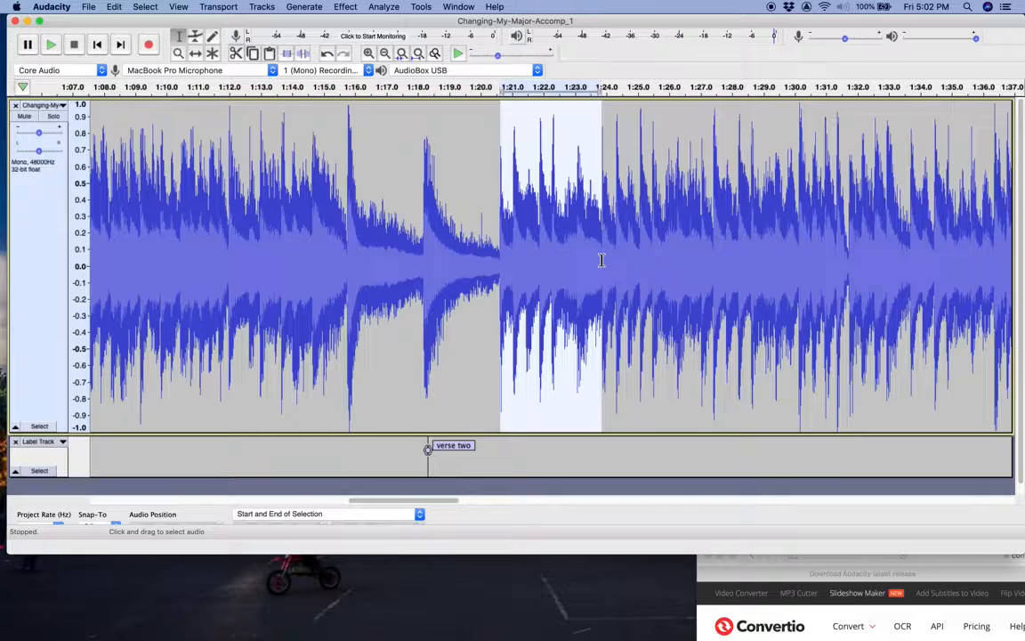
pyautogui.click(601, 260)
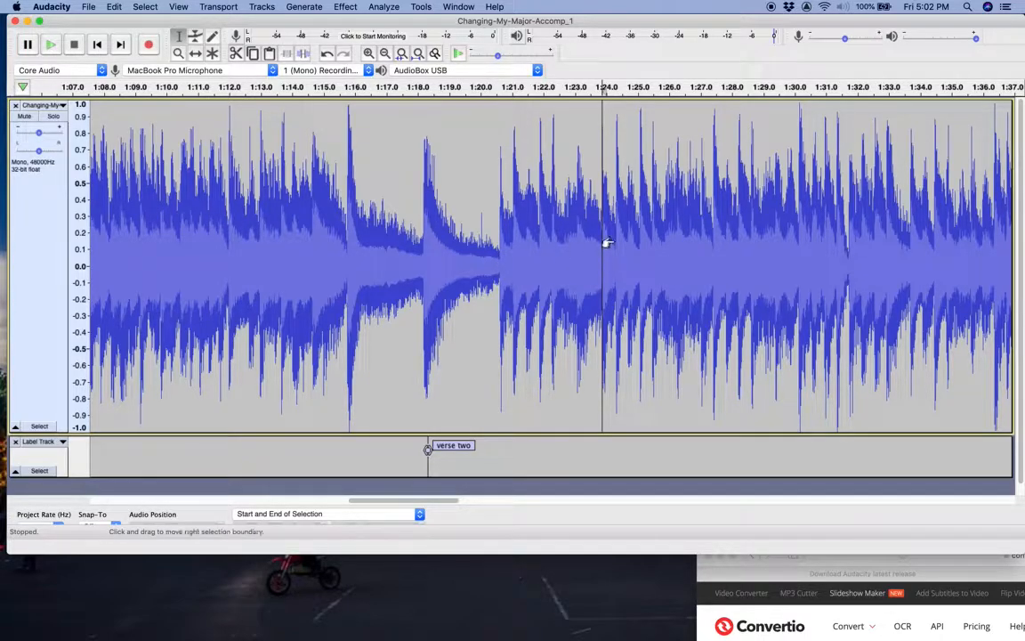
pyautogui.press('super+v')
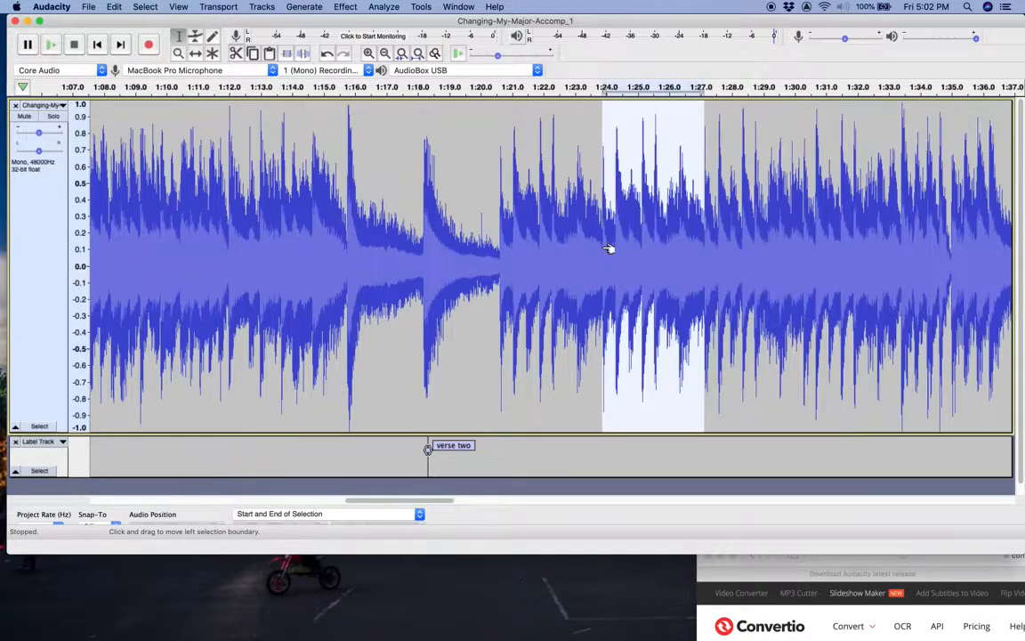
# Play from just before the opening phrase, at about 1:20.4, to hear it run into the pasted repeat
pyautogui.click(112, 7)
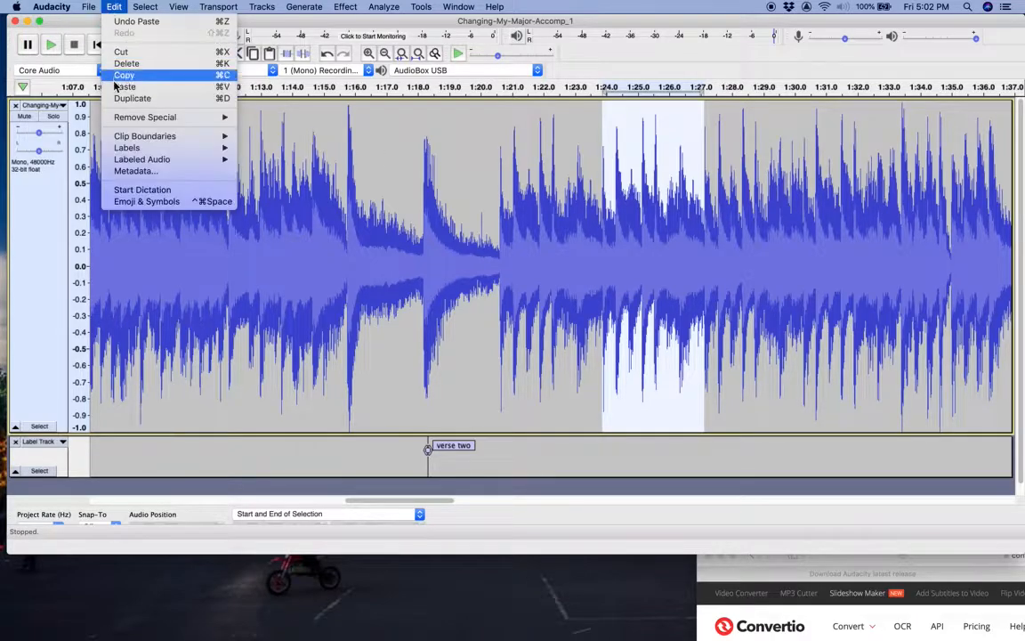
pyautogui.click(115, 7)
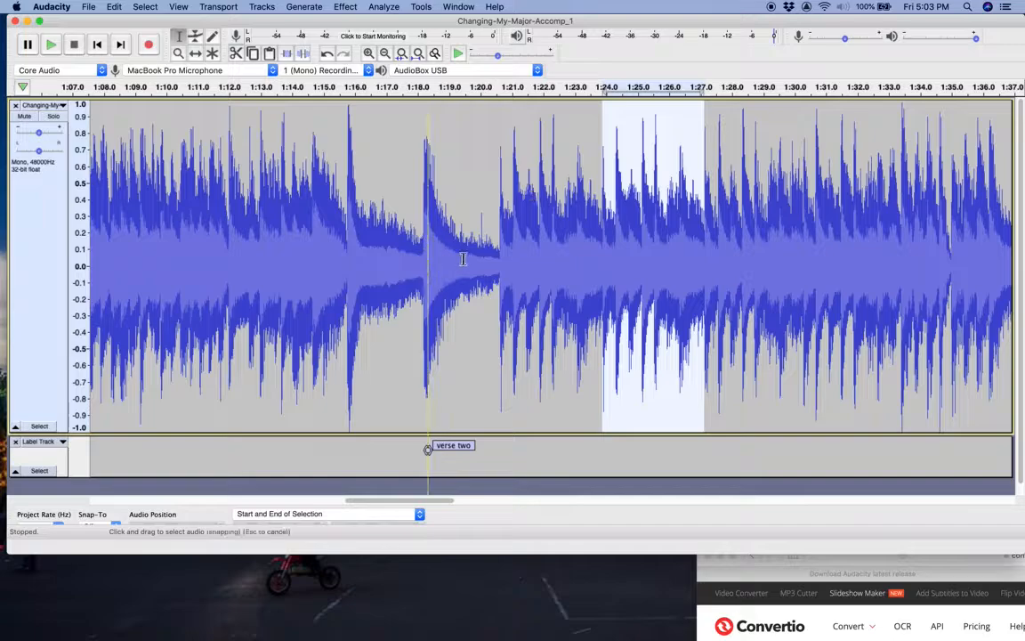
pyautogui.click(492, 279)
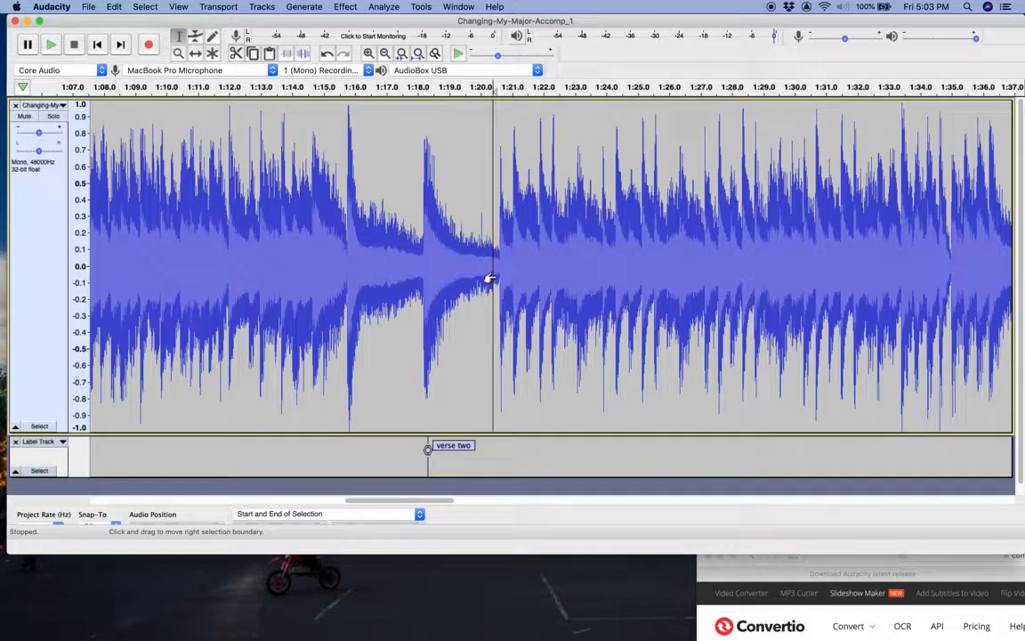
pyautogui.press('space')
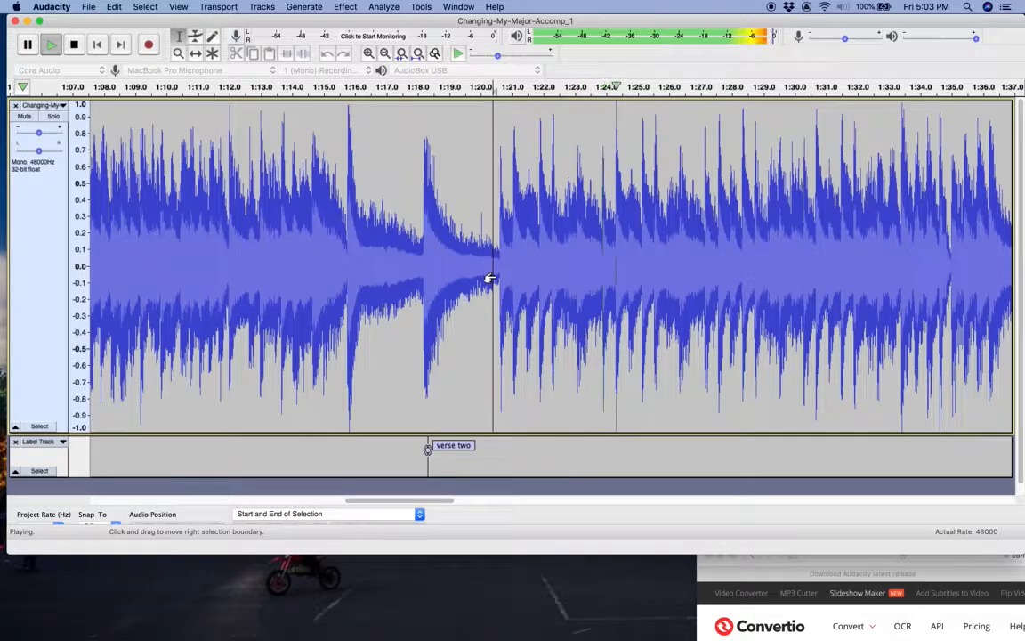
pyautogui.press('space')
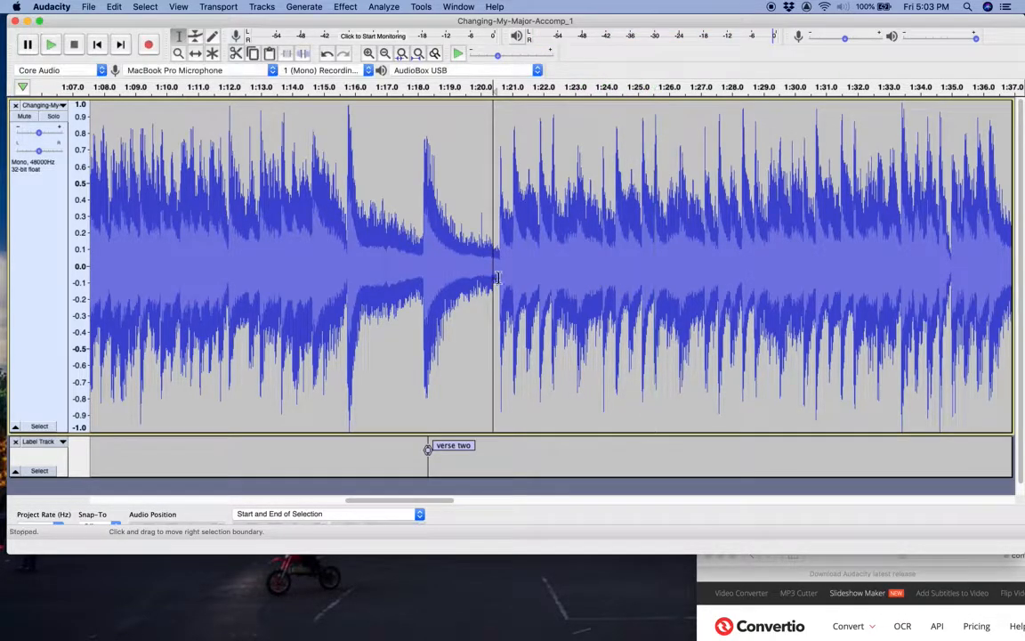
# Undo and restore the pasted phrase, and paste a second repeat directly after it at about 1:27.1
pyautogui.click(597, 256)
pyautogui.press('super+z')
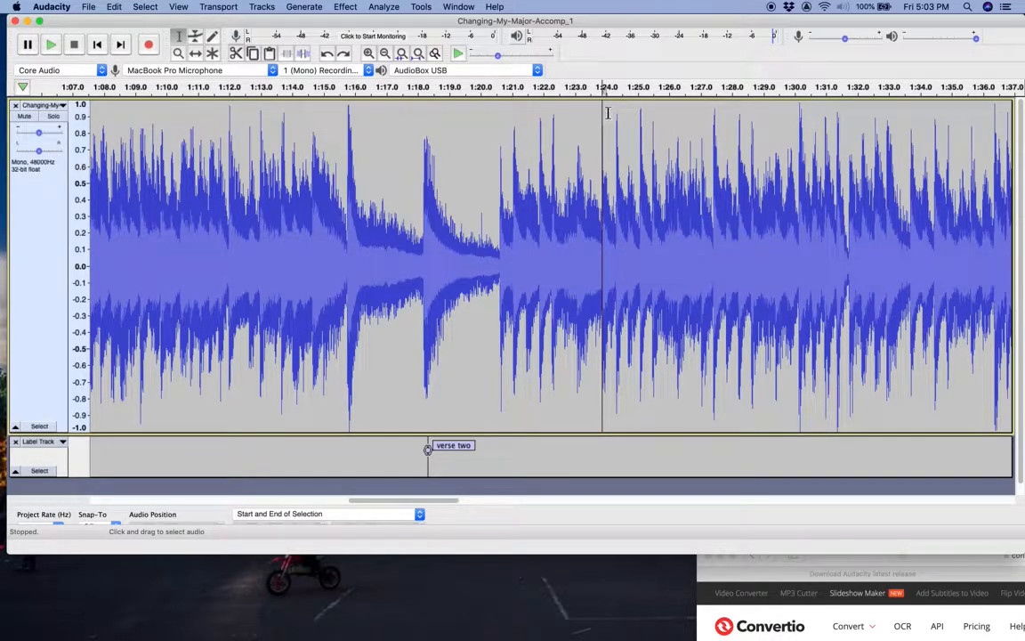
pyautogui.press('super+z')
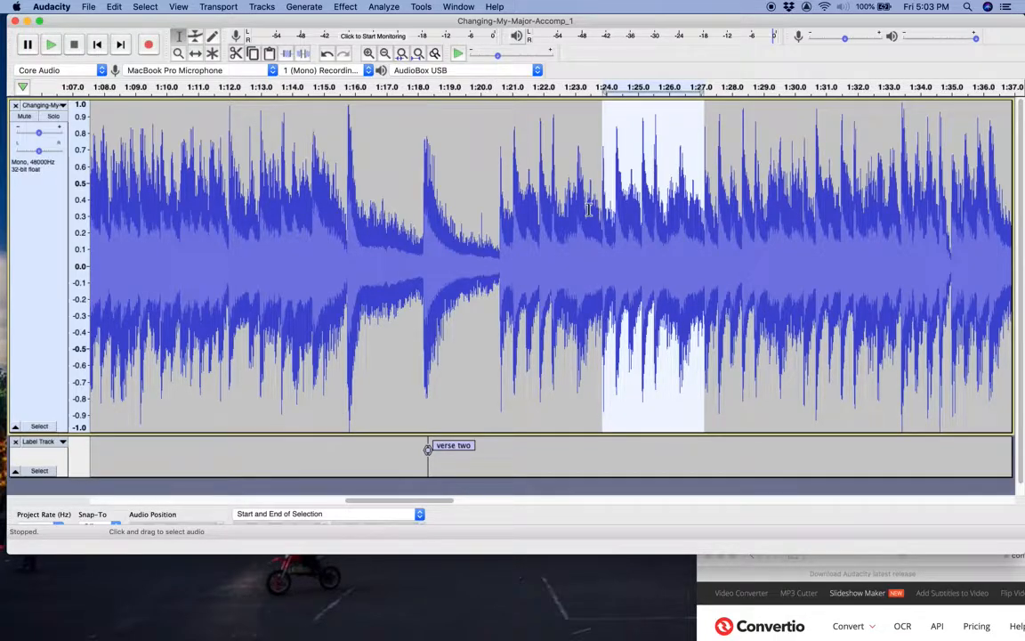
pyautogui.press('Right')
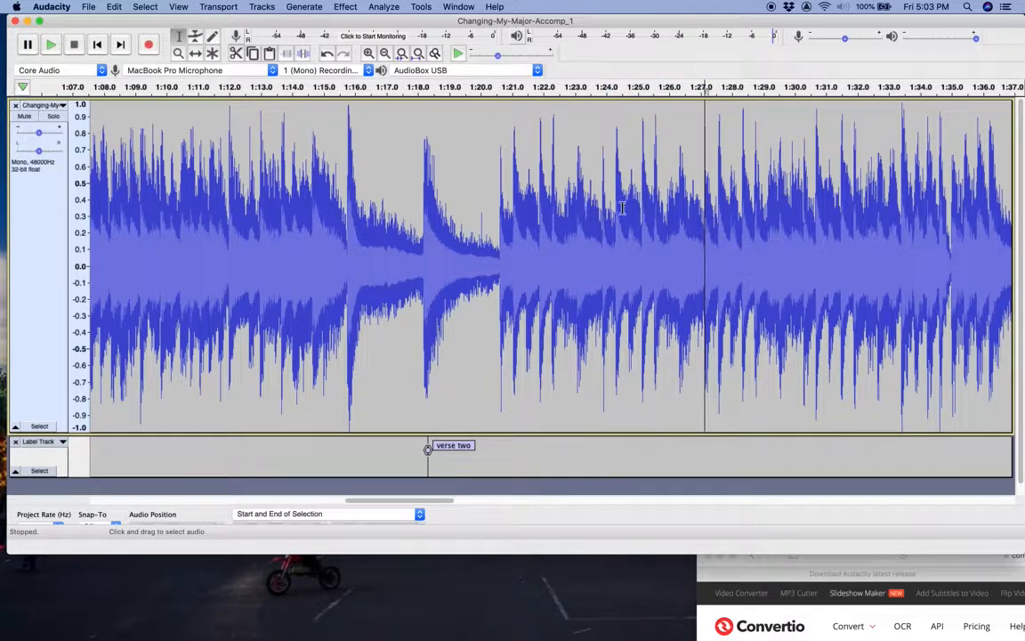
pyautogui.press('super+v')
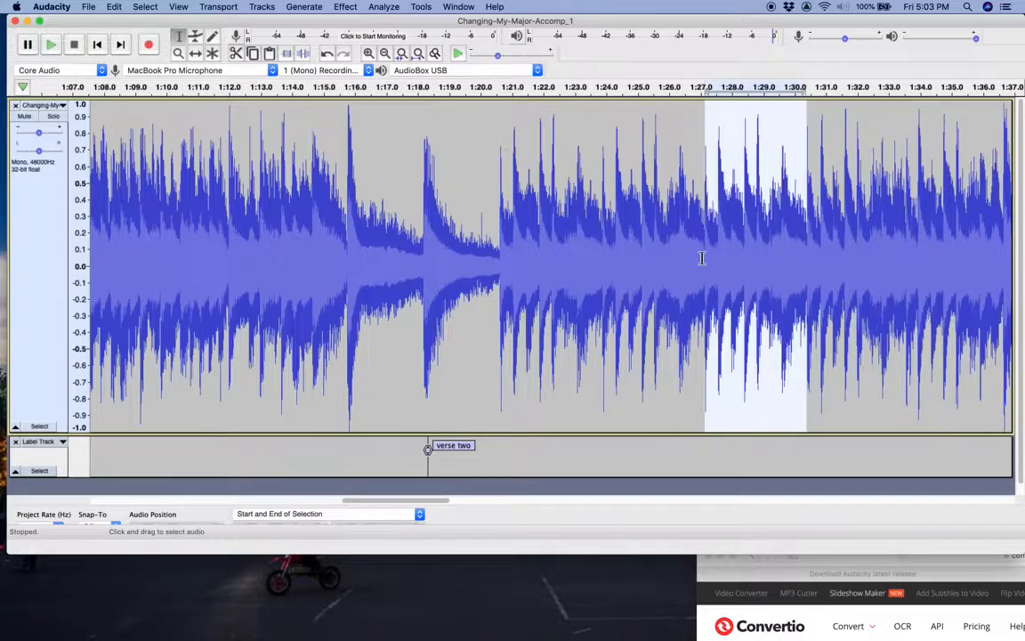
# Play from about 1:20.5 to hear the opening phrase followed by both repeats
pyautogui.click(499, 268)
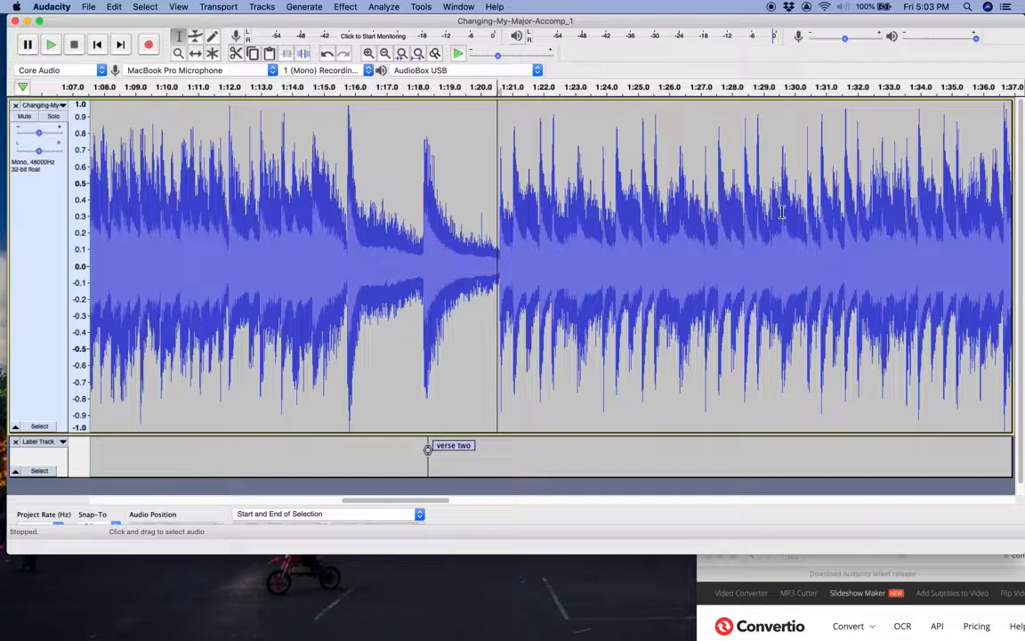
pyautogui.press('space')
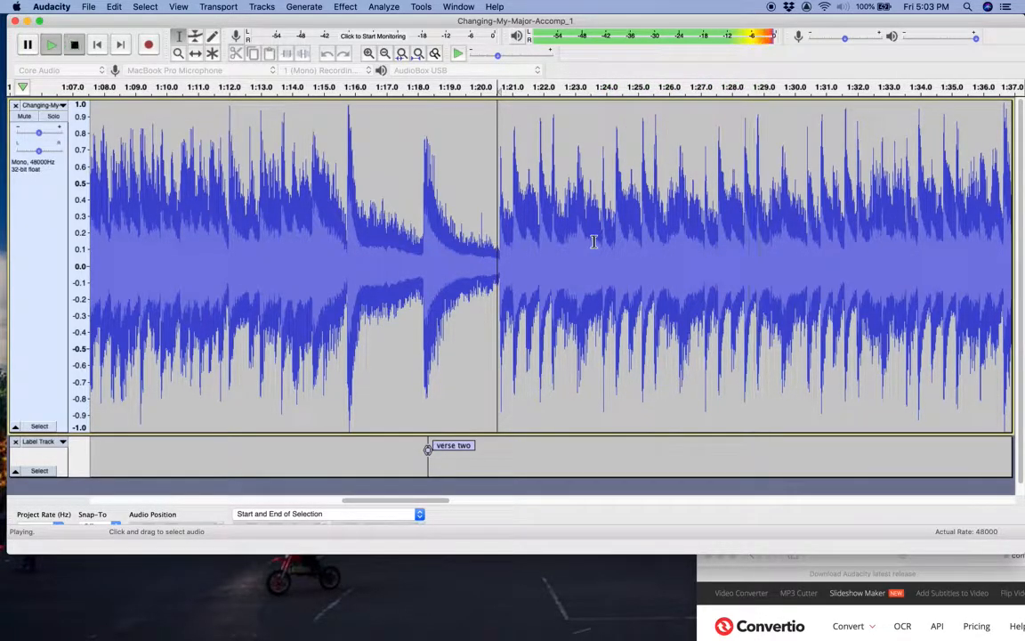
pyautogui.press('space')
# Find the "big thing happens here" label and play the accompaniment from just after it, at about 2:34
pyautogui.click(718, 298)
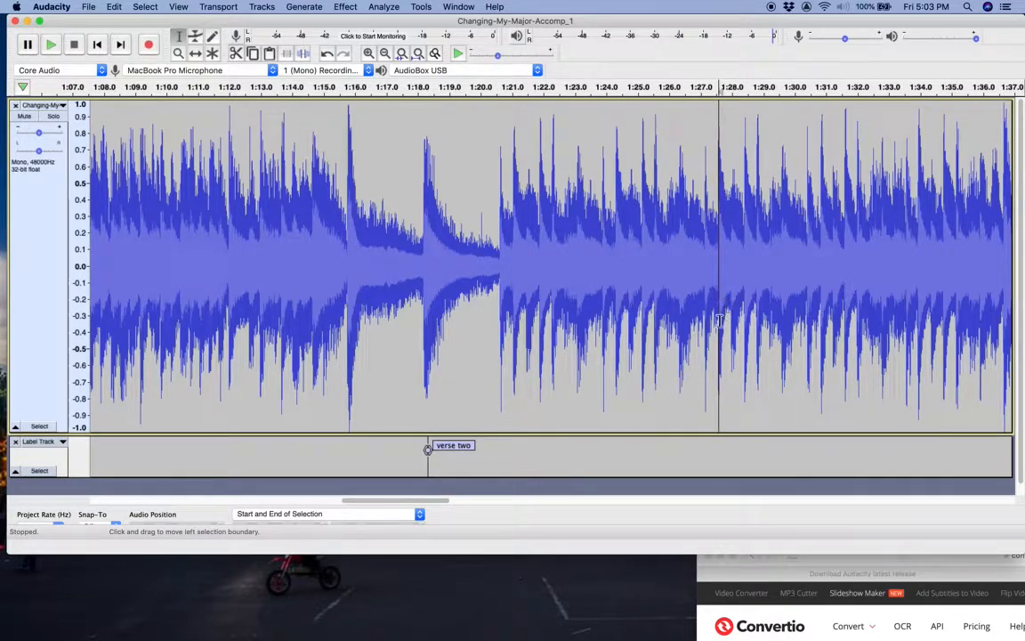
pyautogui.hscroll(10, 745, 307)
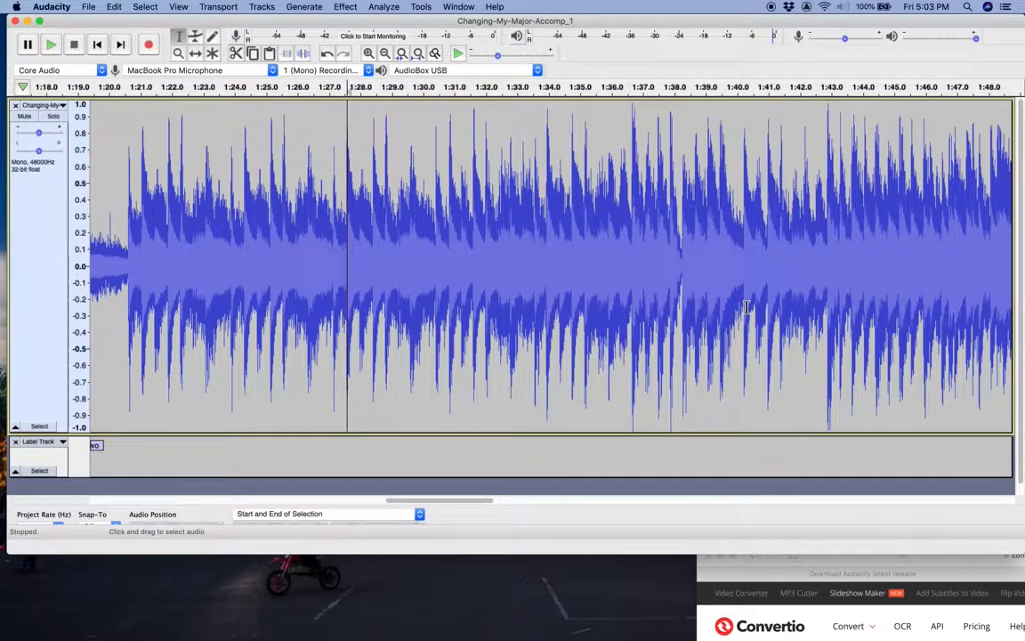
pyautogui.hscroll(8, 745, 307)
pyautogui.hscroll(20, 746, 307)
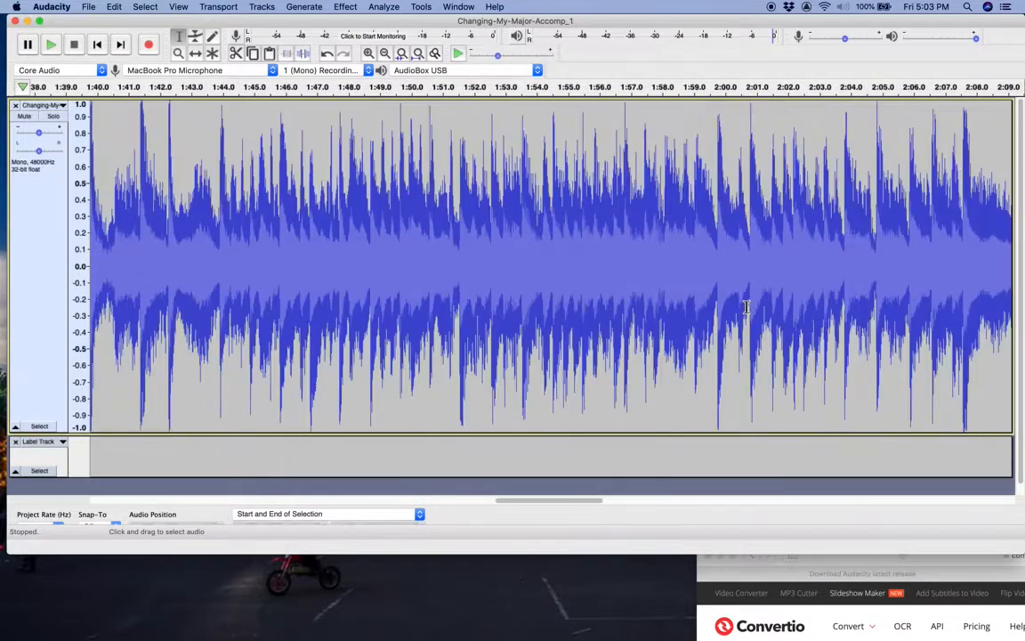
pyautogui.moveTo(499, 61)
pyautogui.mouseDown()
pyautogui.moveTo(490, 60)
pyautogui.moveTo(499, 60)
pyautogui.mouseUp()
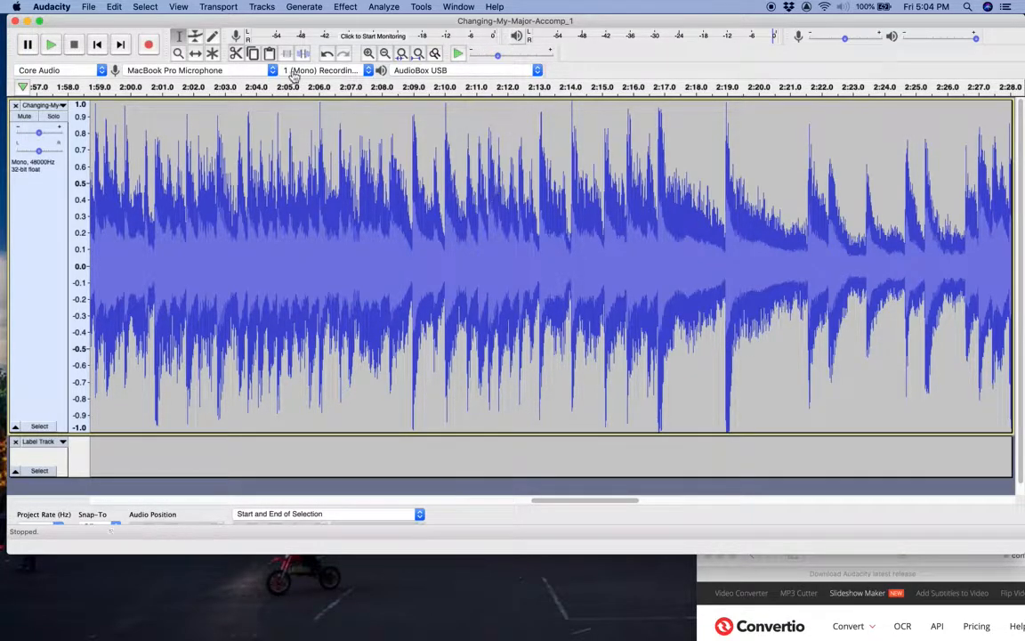
pyautogui.click(385, 53)
pyautogui.click(385, 53)
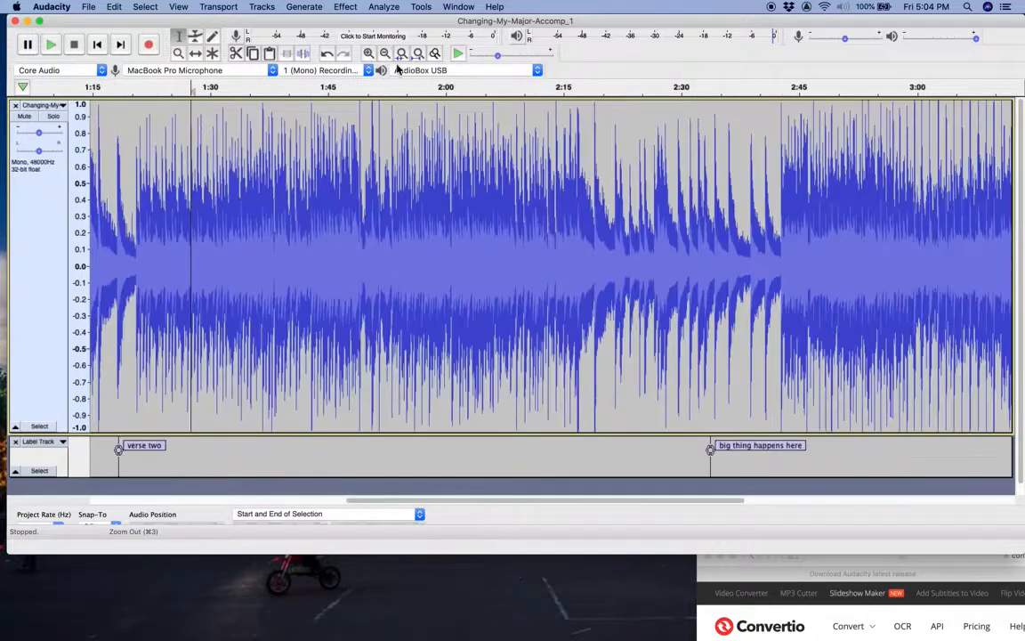
pyautogui.click(712, 304)
pyautogui.press('space')
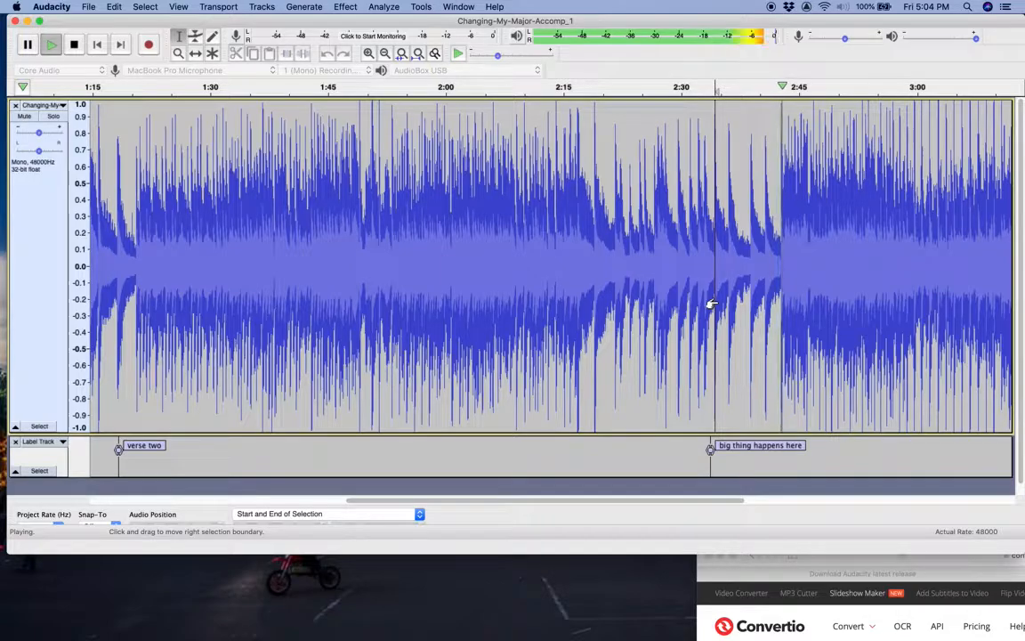
pyautogui.press('space')
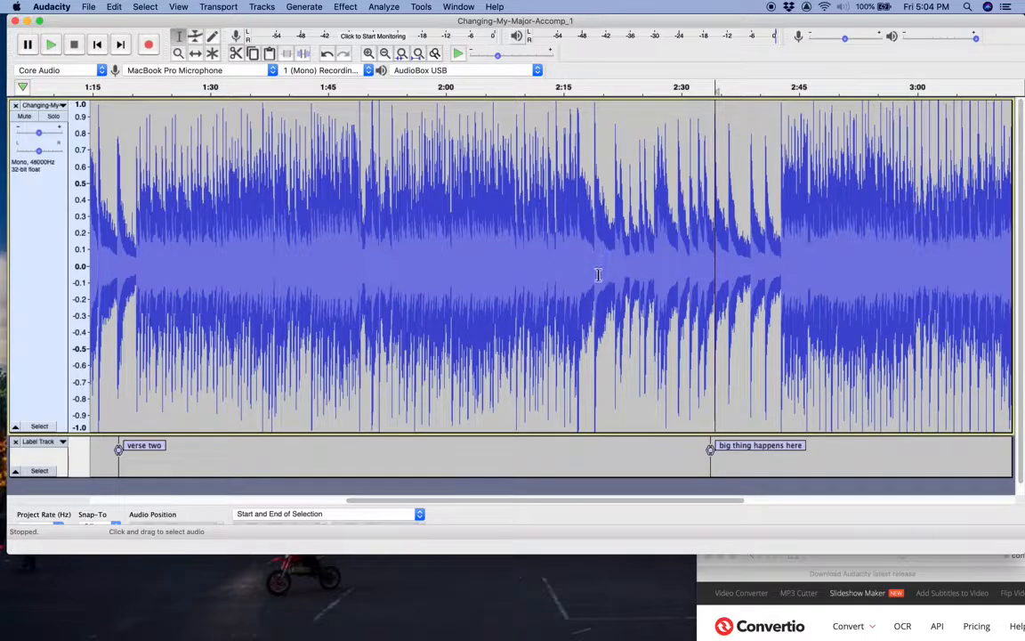
# Delete the quiet section from about 2:19 to 2:42.5 and play across the join from about 2:15
pyautogui.moveTo(597, 275); pyautogui.dragTo(779, 288)
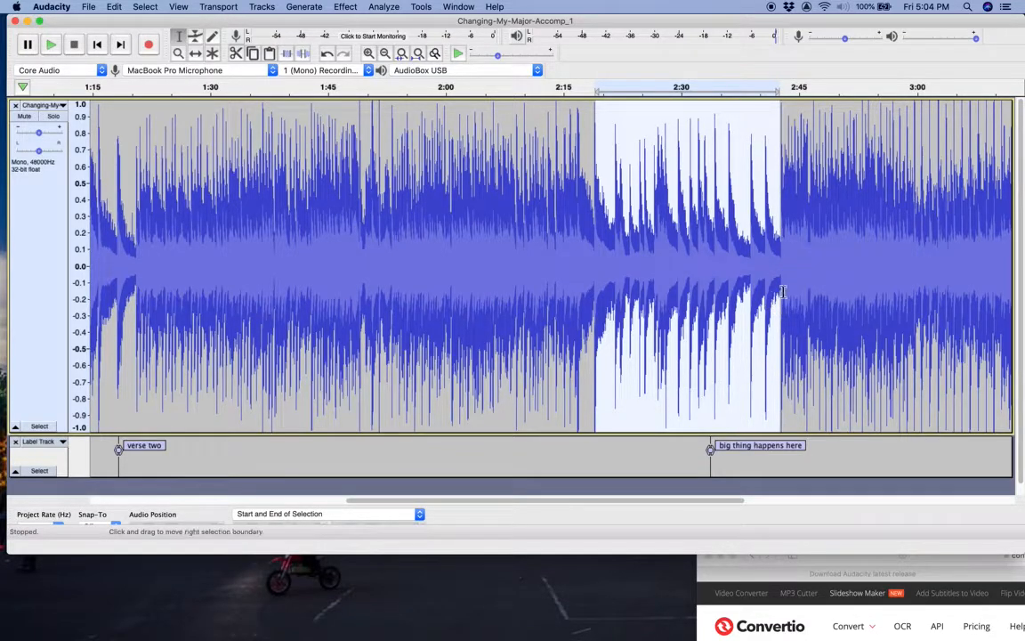
pyautogui.press('Delete')
pyautogui.click(563, 299)
pyautogui.press('space')
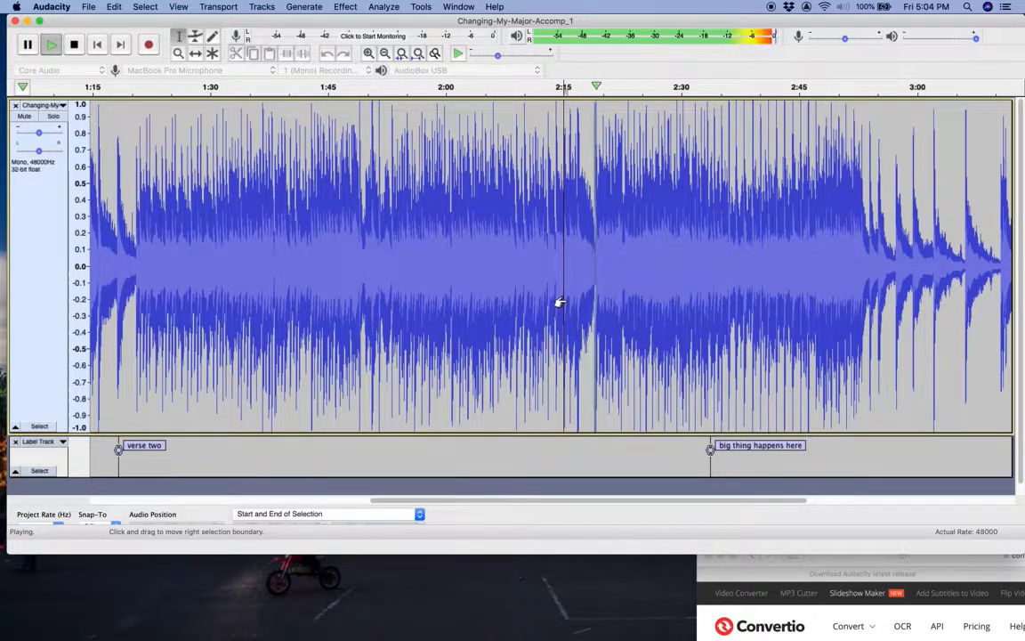
pyautogui.press('space')
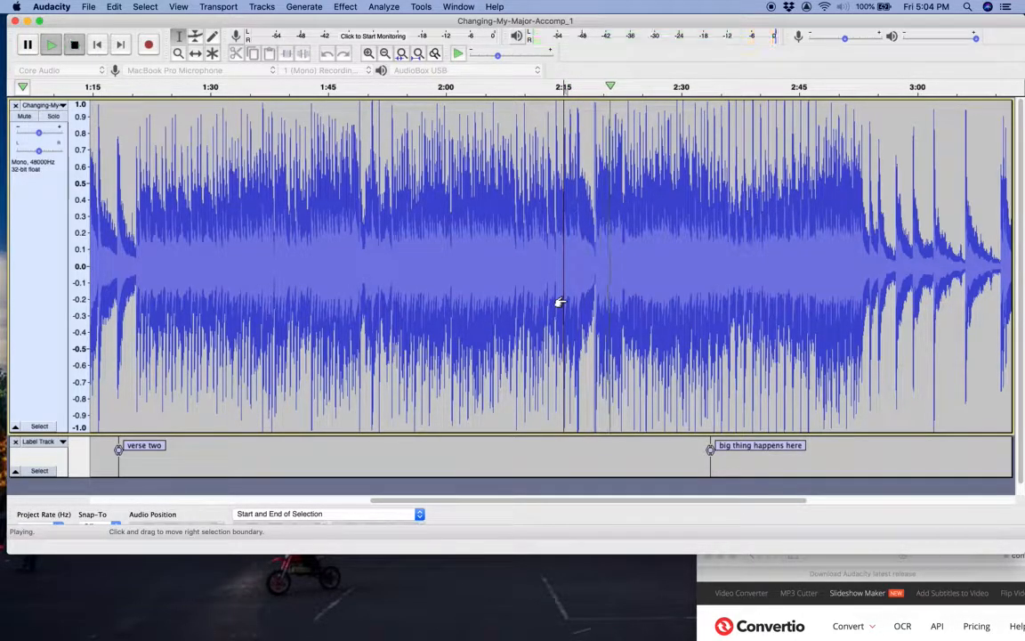
# Delete the short leftover burst of sound at the join, from about 2:18.95 to 2:19.1
pyautogui.click(368, 54)
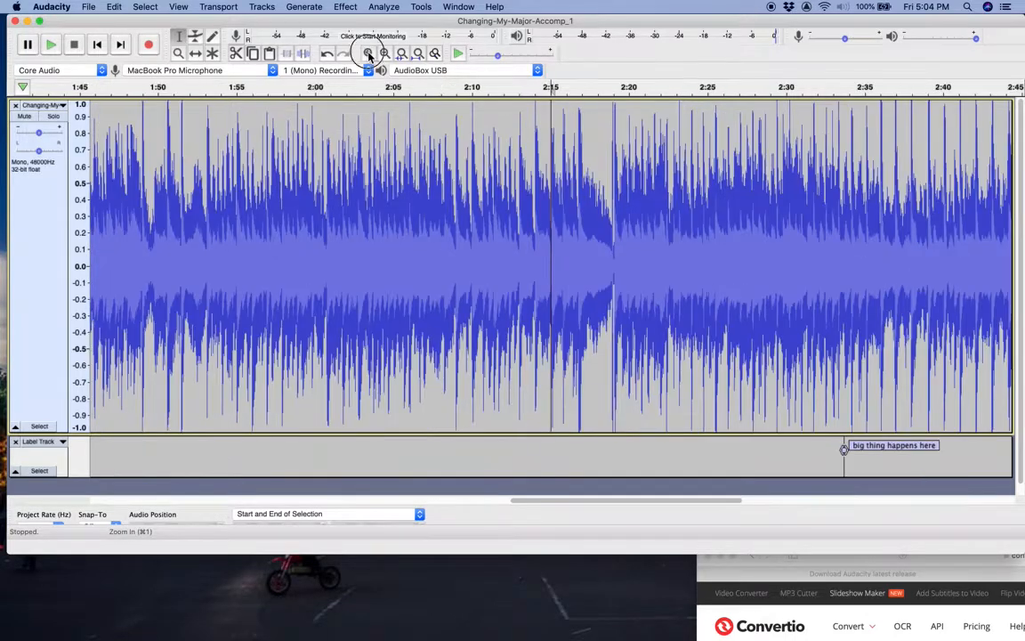
pyautogui.click(368, 54)
pyautogui.click(368, 54)
pyautogui.click(368, 55)
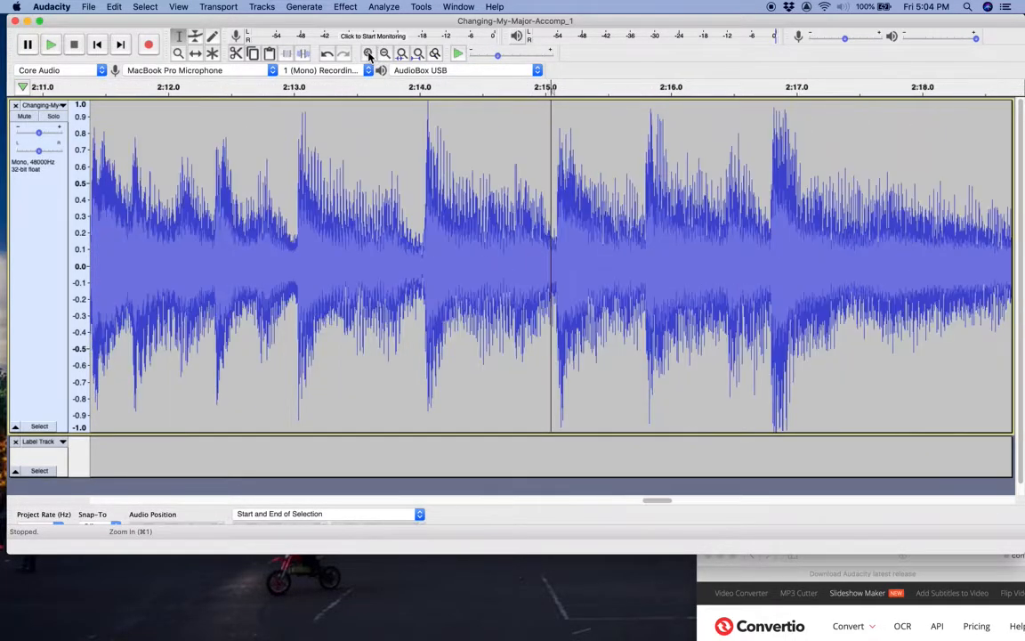
pyautogui.click(384, 54)
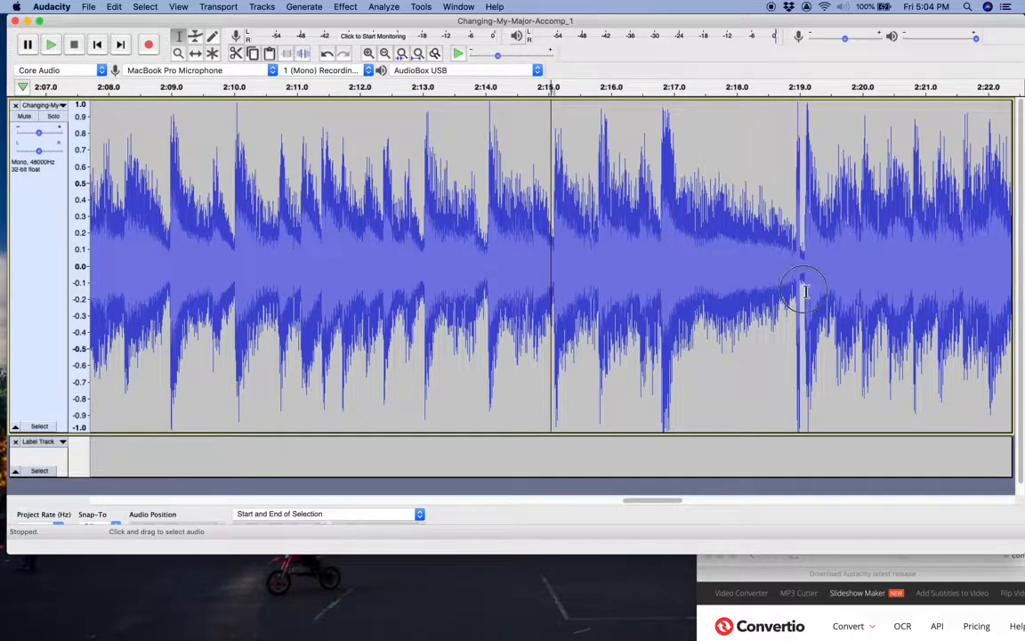
pyautogui.moveTo(805, 289); pyautogui.dragTo(800, 292)
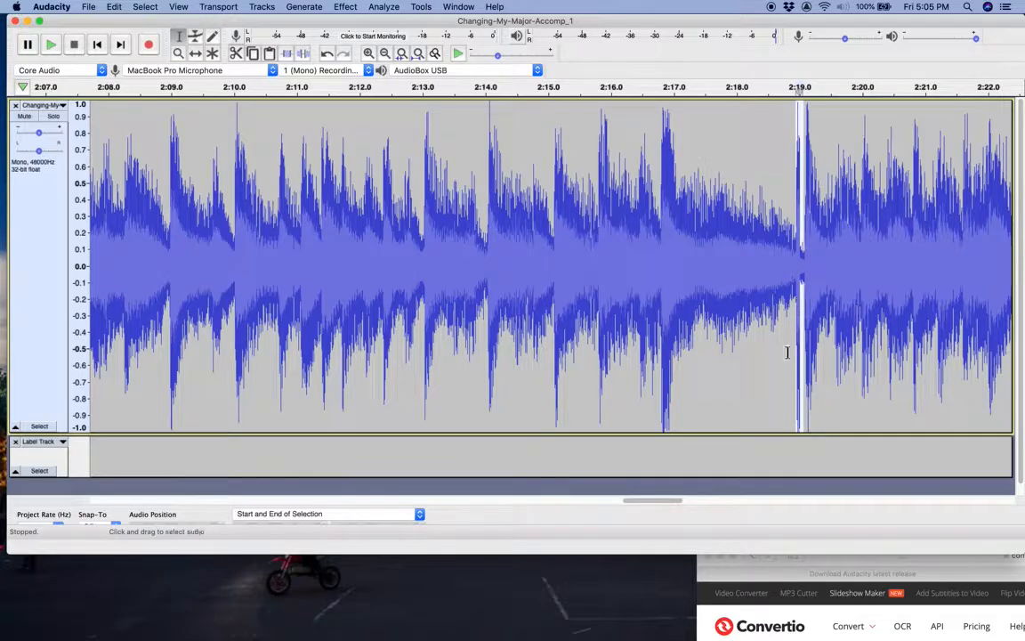
pyautogui.press('Delete')
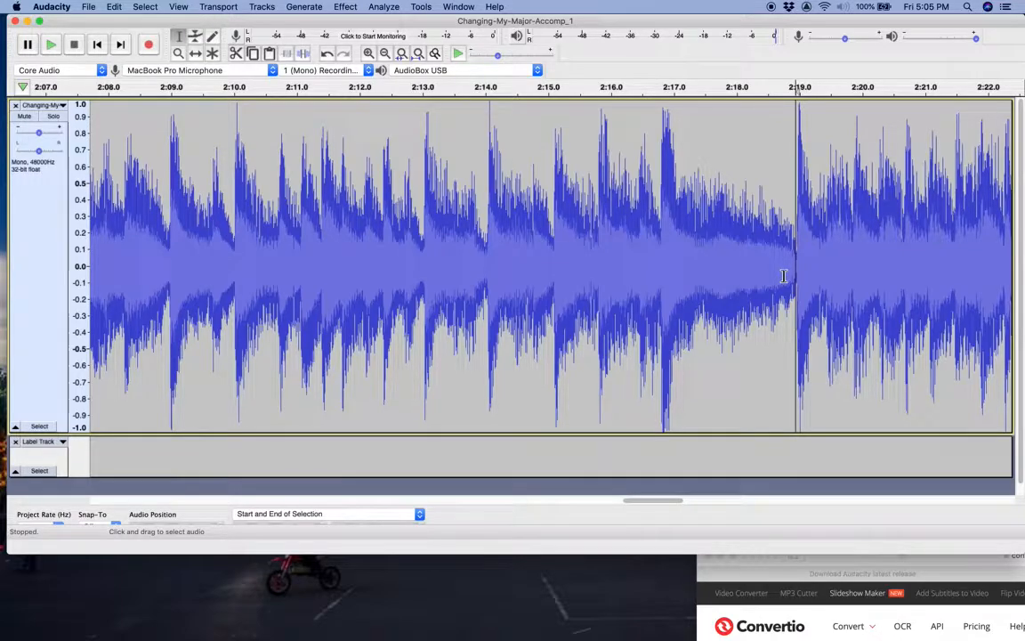
# Play from about 2:15.7 across the cleaned-up join to check the transition
pyautogui.click(591, 276)
pyautogui.press('space')
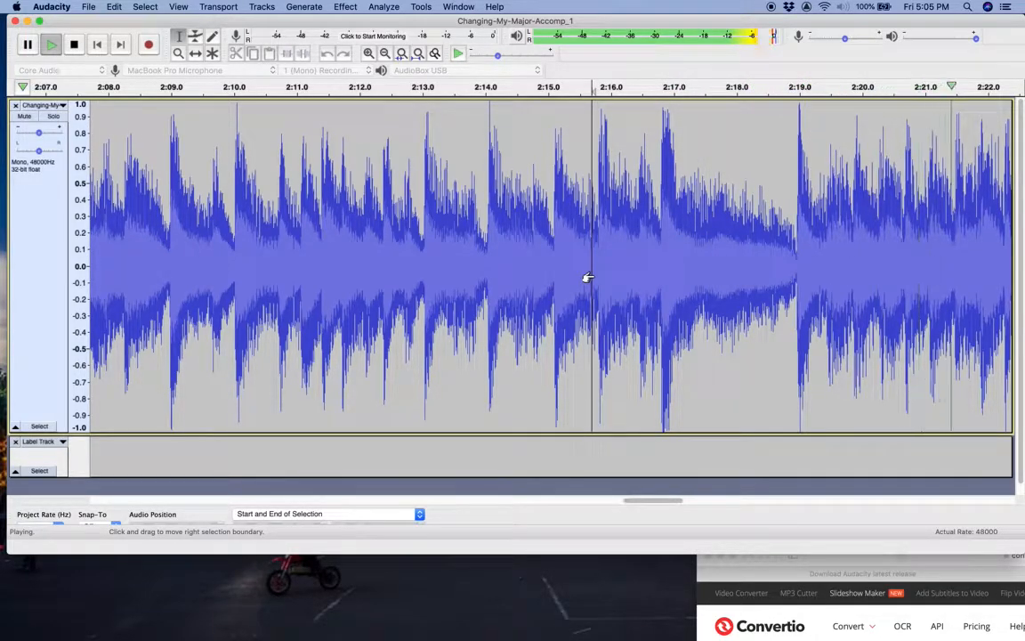
pyautogui.press('space')
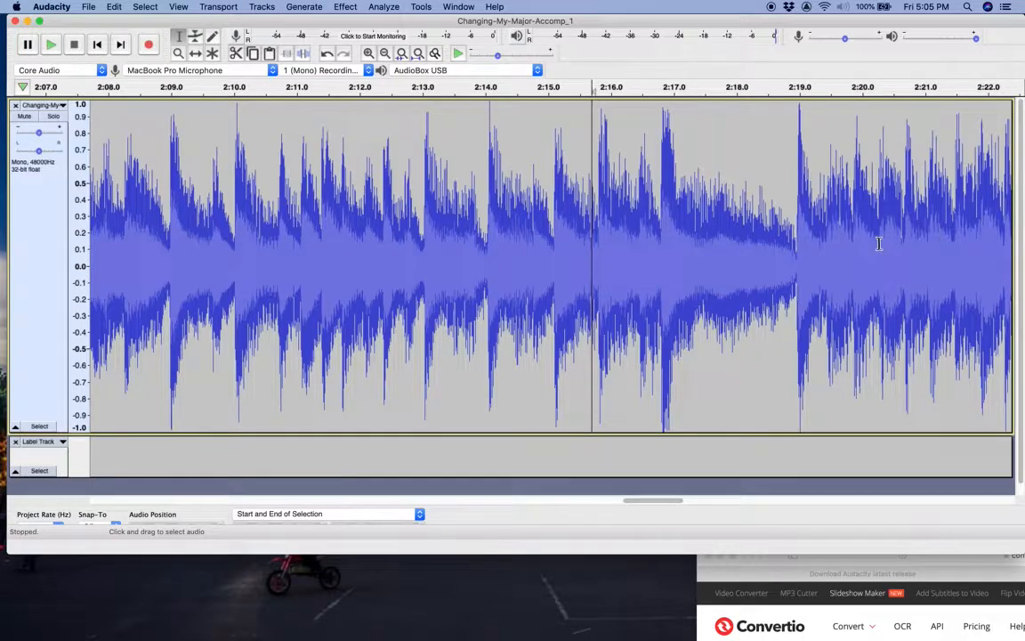
# Check the playback speed setting and the list of available playback devices
pyautogui.moveTo(498, 56)
pyautogui.mouseDown()
pyautogui.moveTo(523, 60)
pyautogui.moveTo(497, 58)
pyautogui.mouseUp()
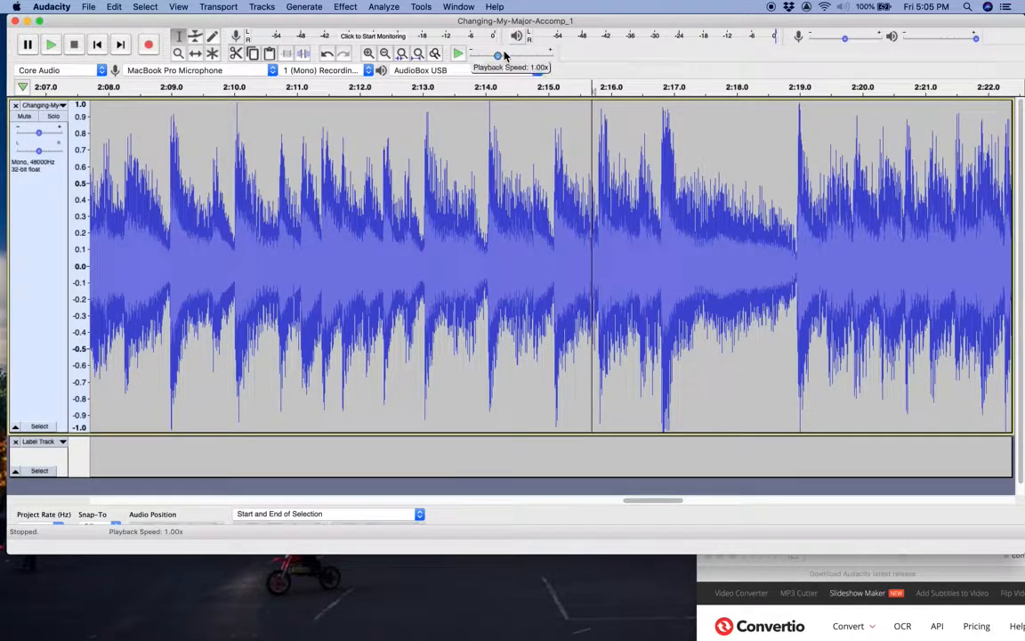
pyautogui.click(575, 241)
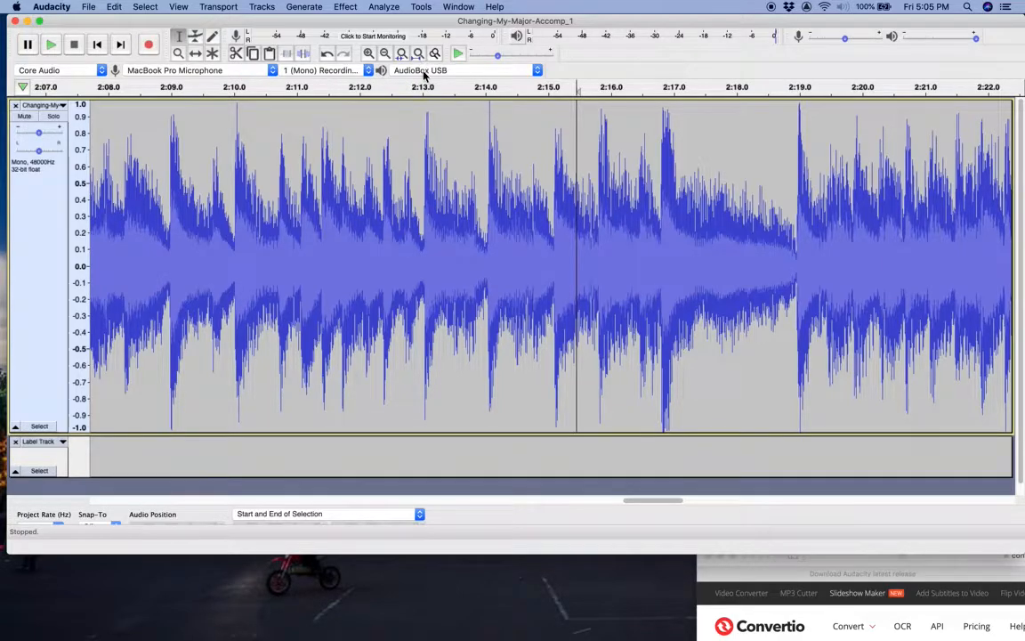
pyautogui.click(391, 70)
pyautogui.click(380, 77)
pyautogui.click(404, 71)
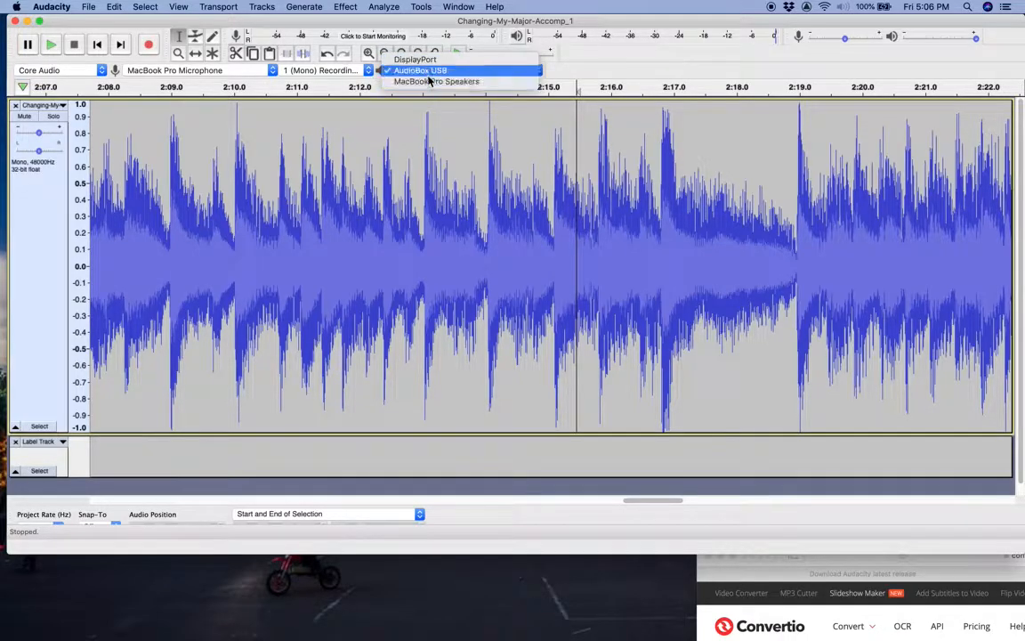
pyautogui.click(596, 77)
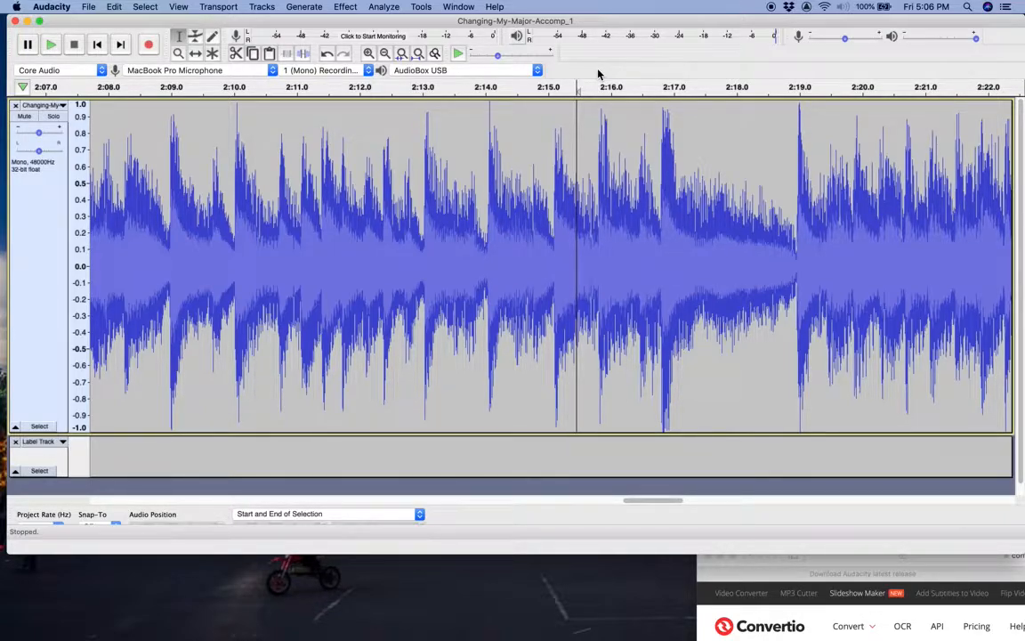
# Add a label named "m42" at the join at about 2:19
pyautogui.click(554, 250)
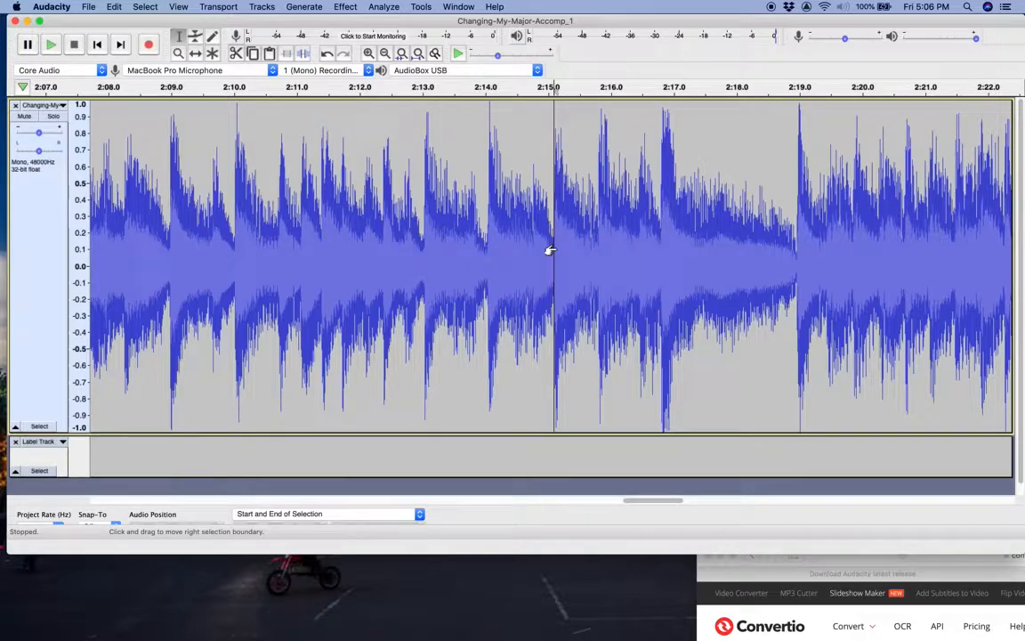
pyautogui.click(424, 249)
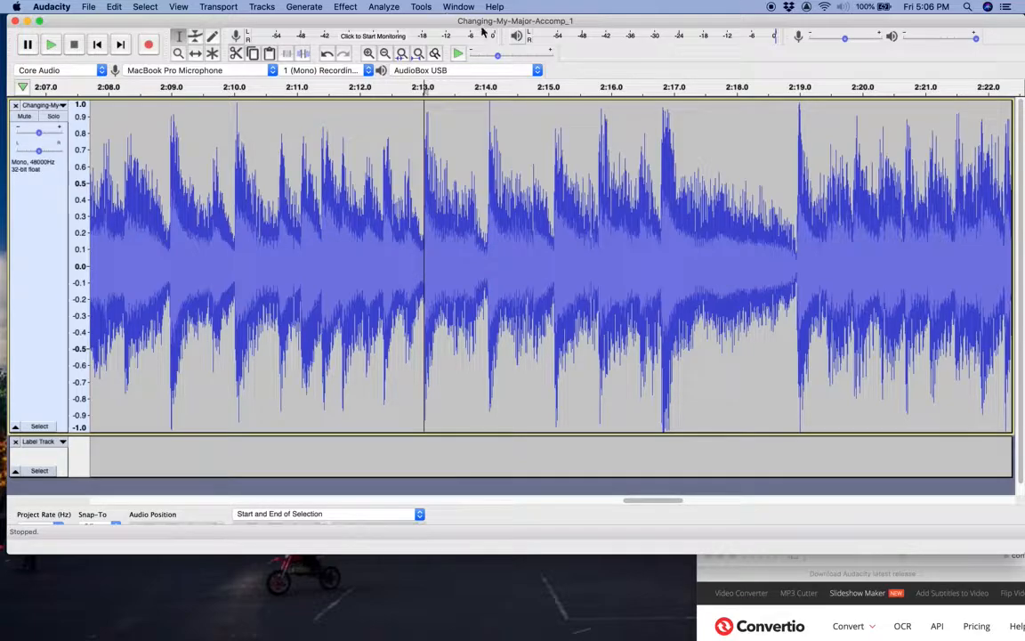
pyautogui.click(795, 312)
pyautogui.hotkey('ctrl', 'b')
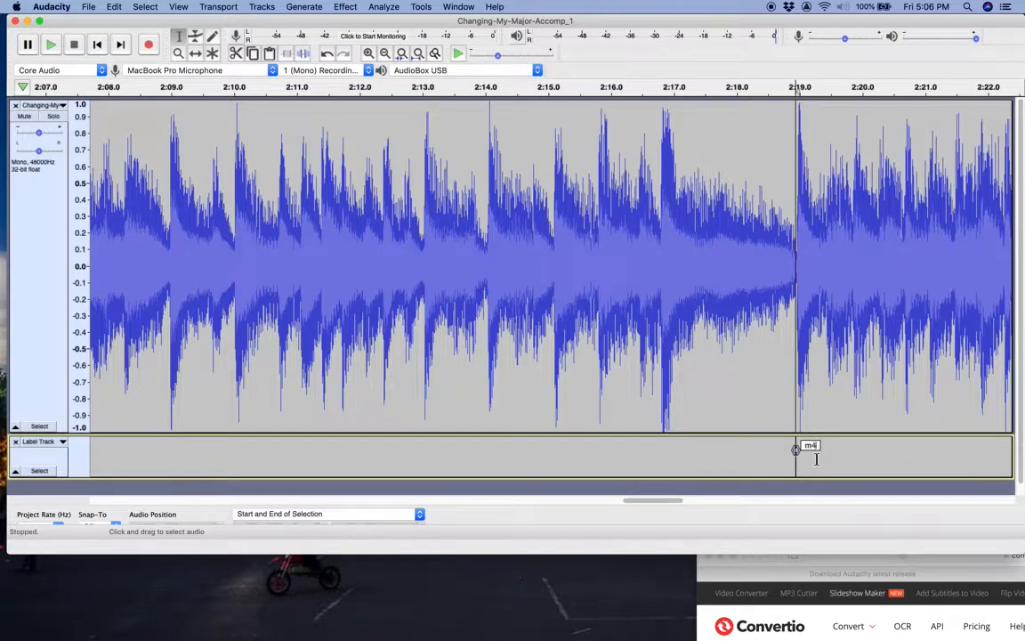
pyautogui.write('m42')
pyautogui.click(742, 458)
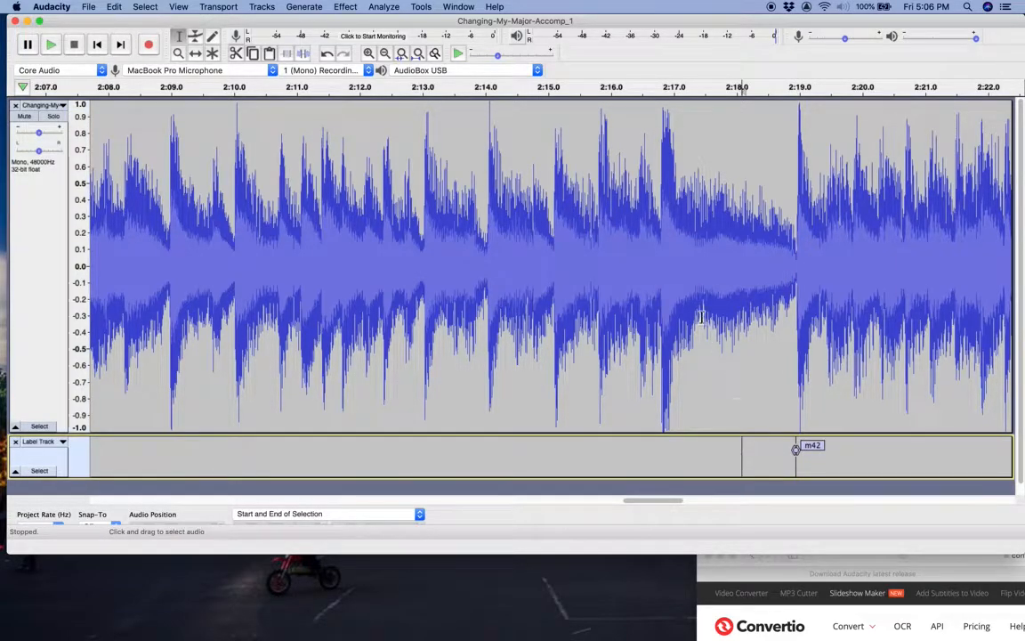
# Play the track from the m42 label at about 2:19 for a couple of seconds
pyautogui.click(411, 238)
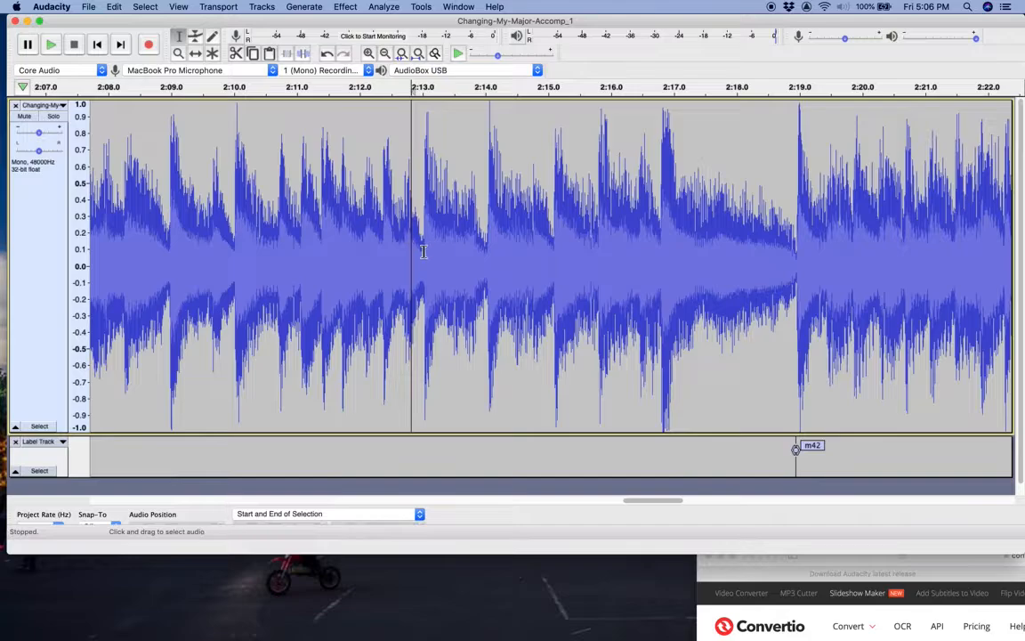
pyautogui.click(422, 252)
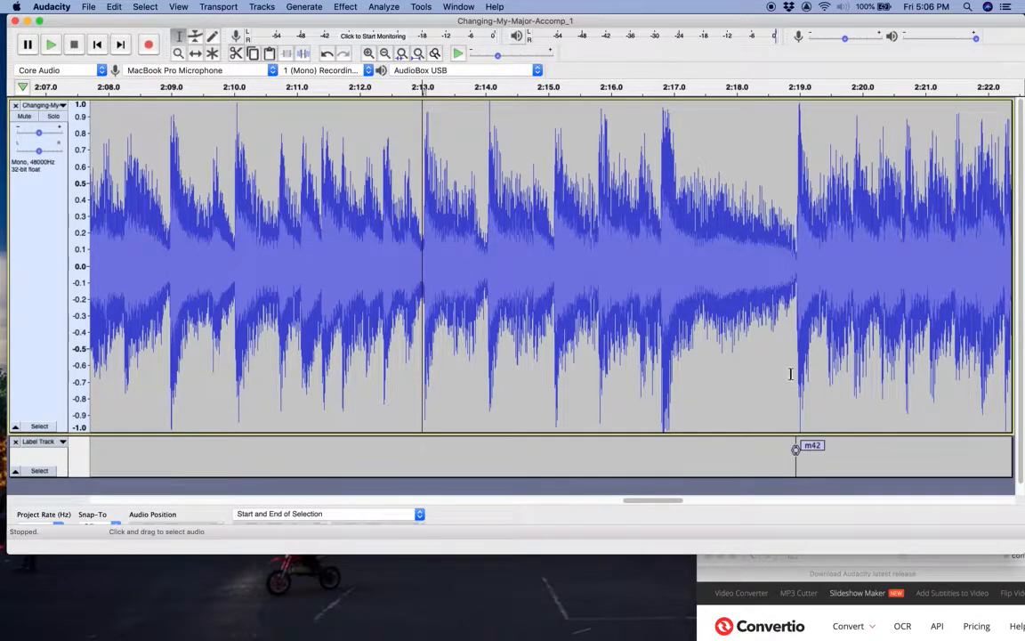
pyautogui.click(790, 339)
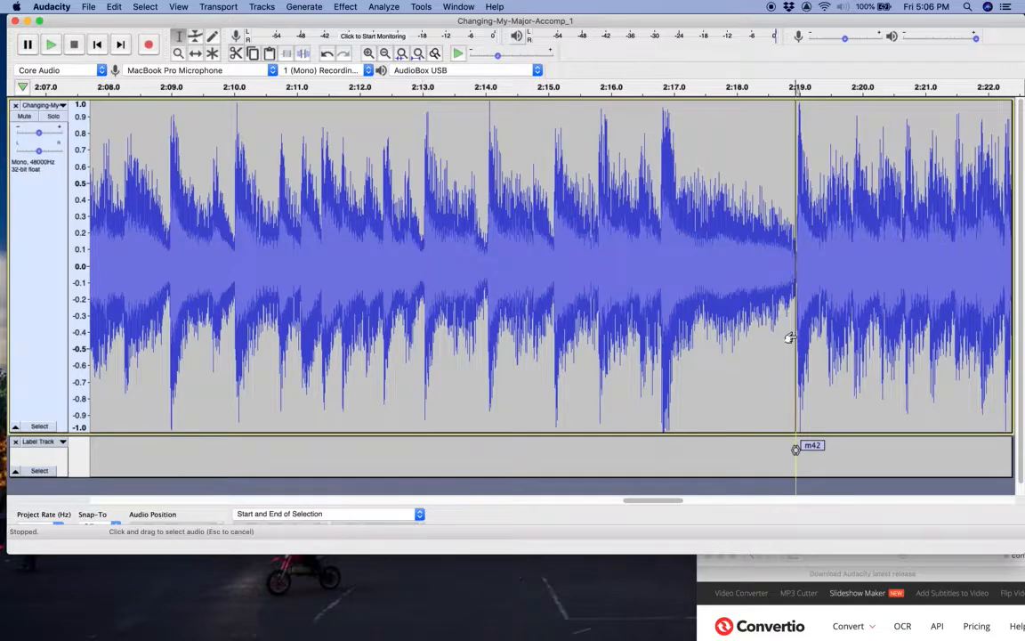
pyautogui.press('space')
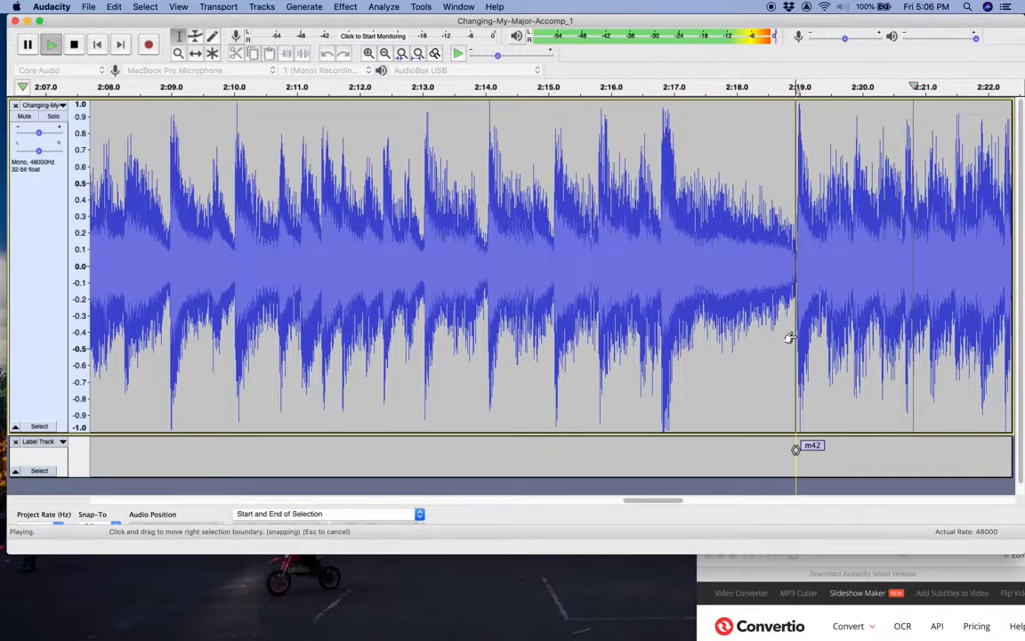
pyautogui.press('space')
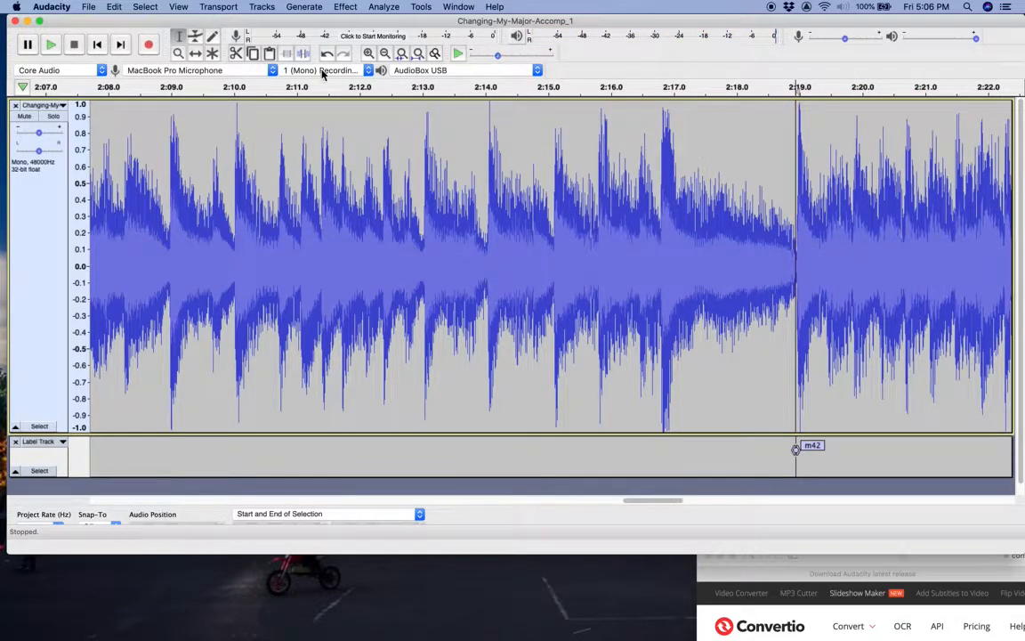
# Play from the "I got so excited" label and try adding blank labels during playback
pyautogui.click(386, 54)
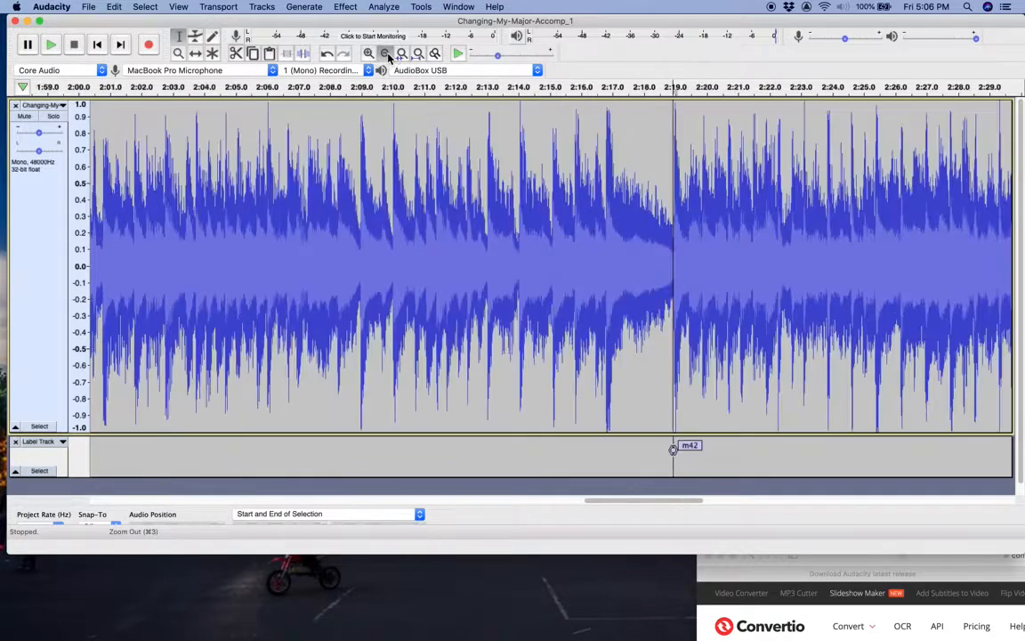
pyautogui.click(386, 54)
pyautogui.click(386, 54)
pyautogui.click(386, 55)
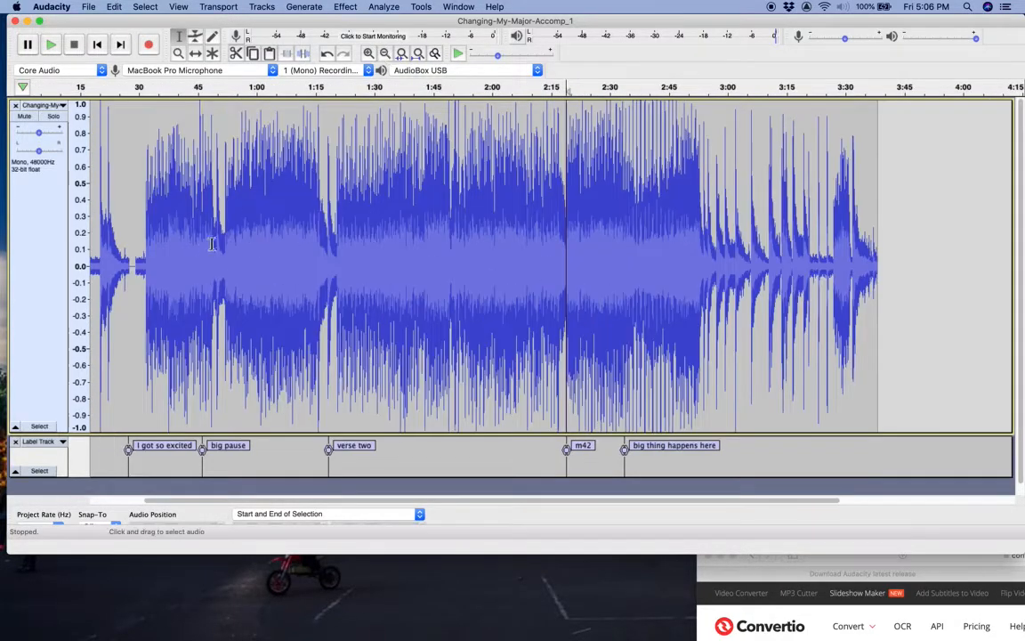
pyautogui.hscroll(-3, 218, 242)
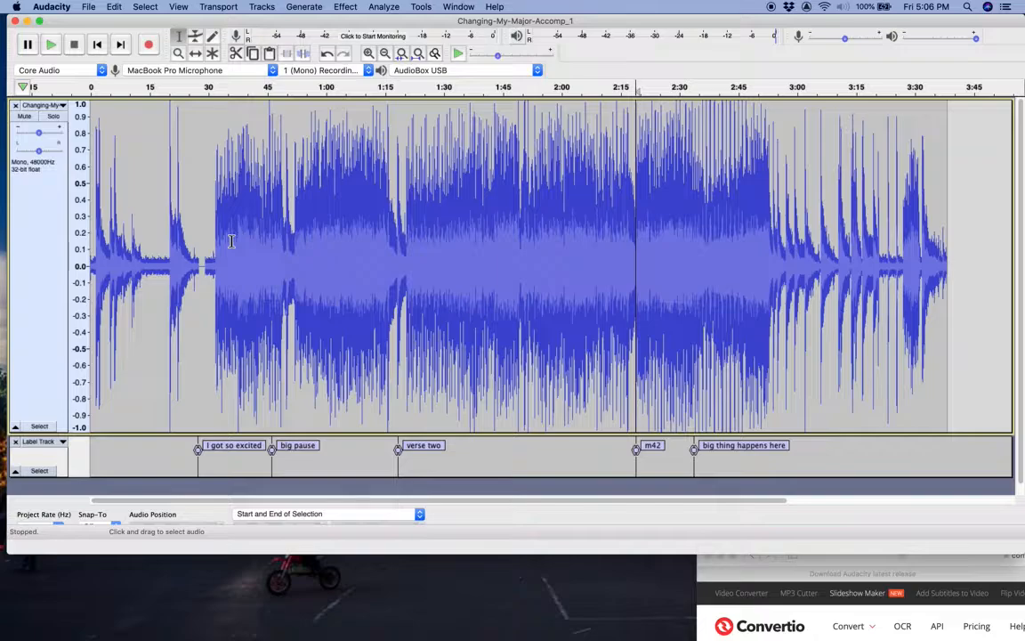
pyautogui.click(196, 289)
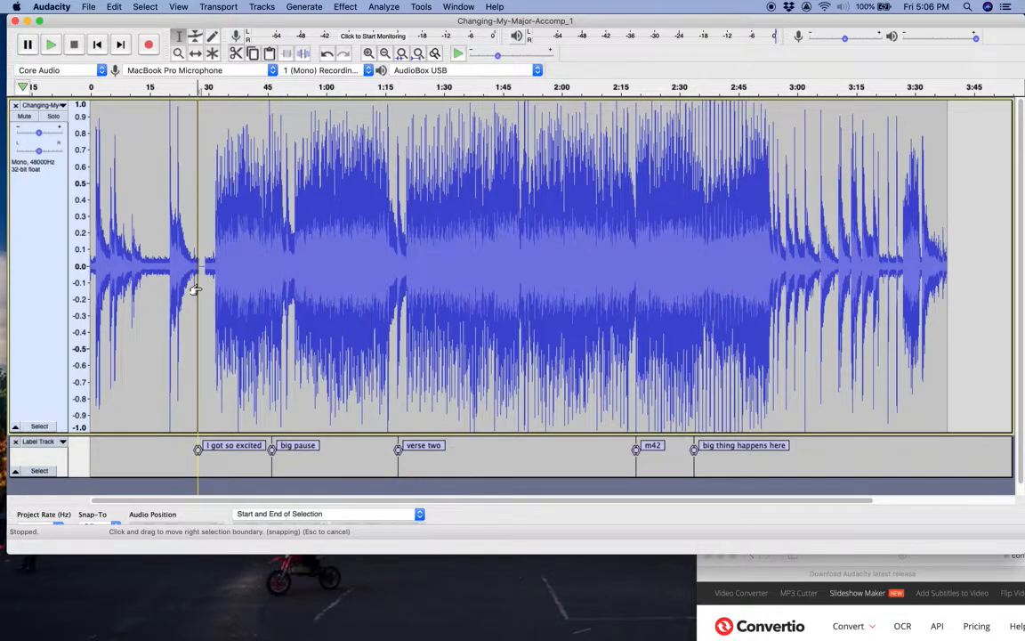
pyautogui.press('space')
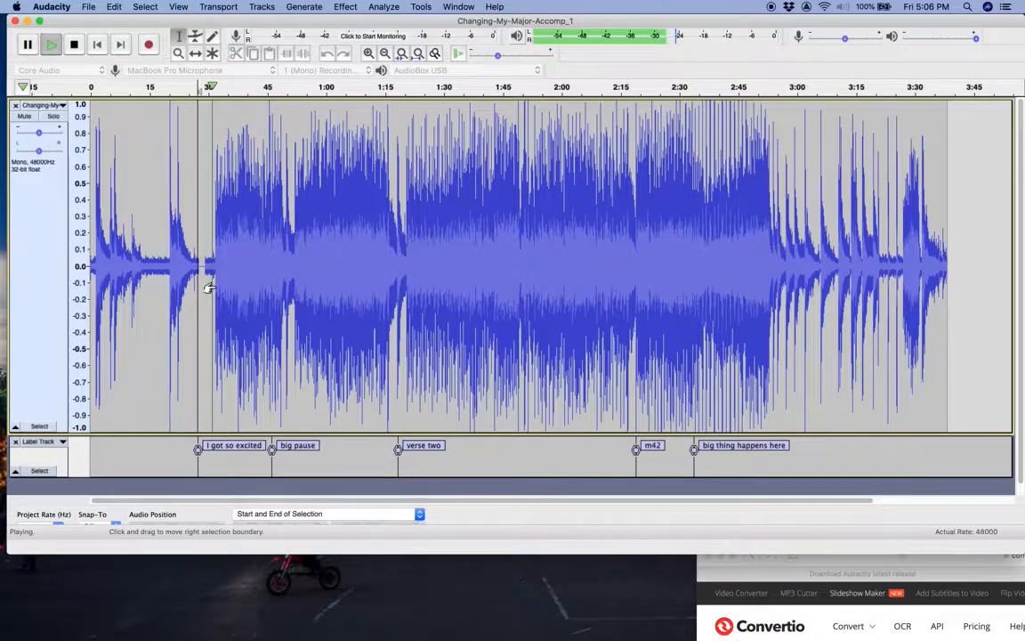
pyautogui.press('super+b')
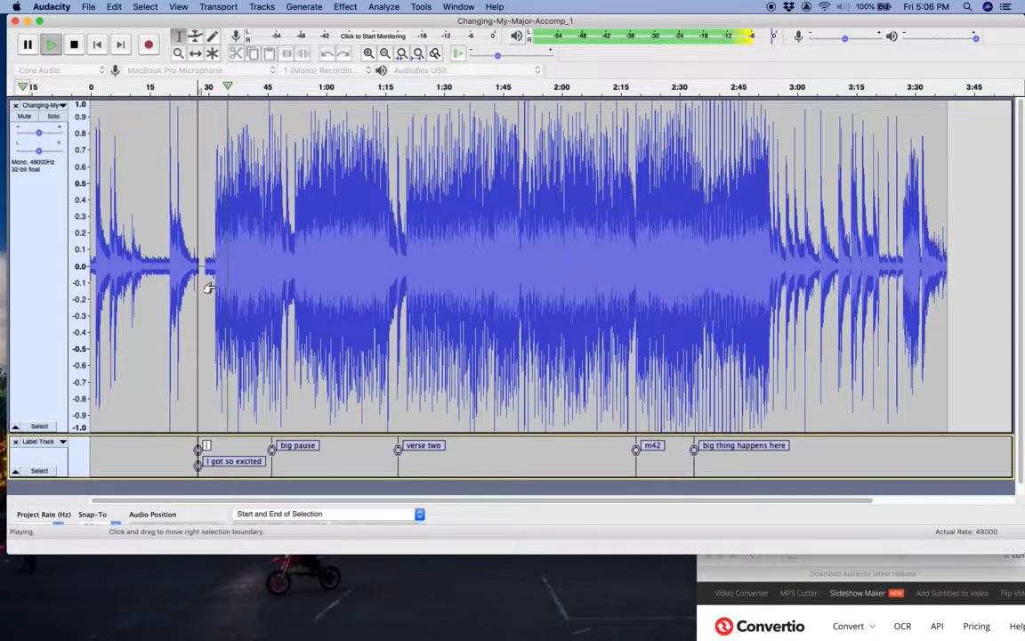
pyautogui.press('super+b')
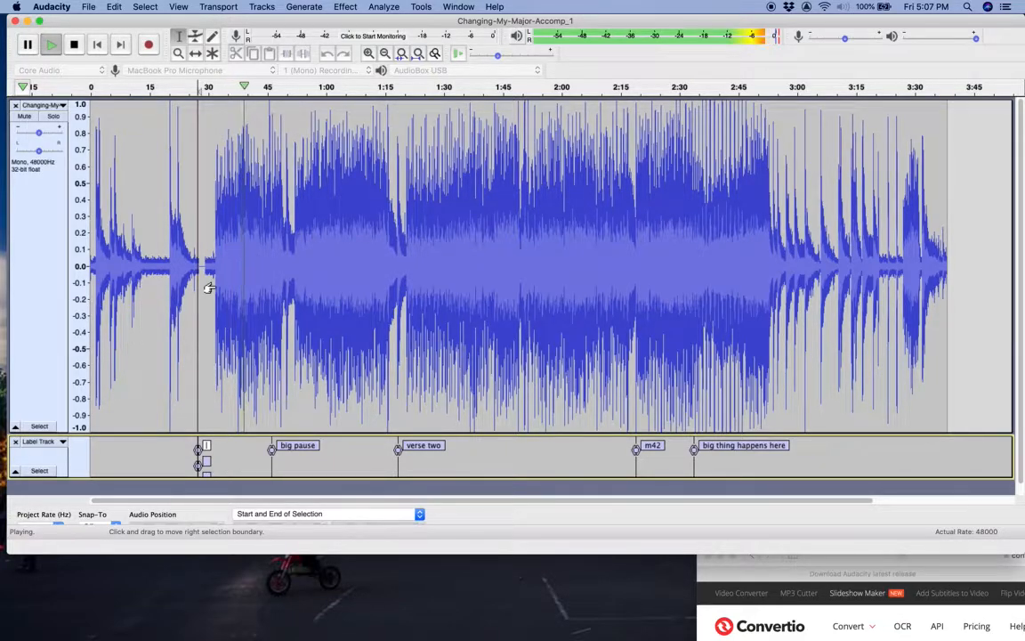
pyautogui.click(250, 296)
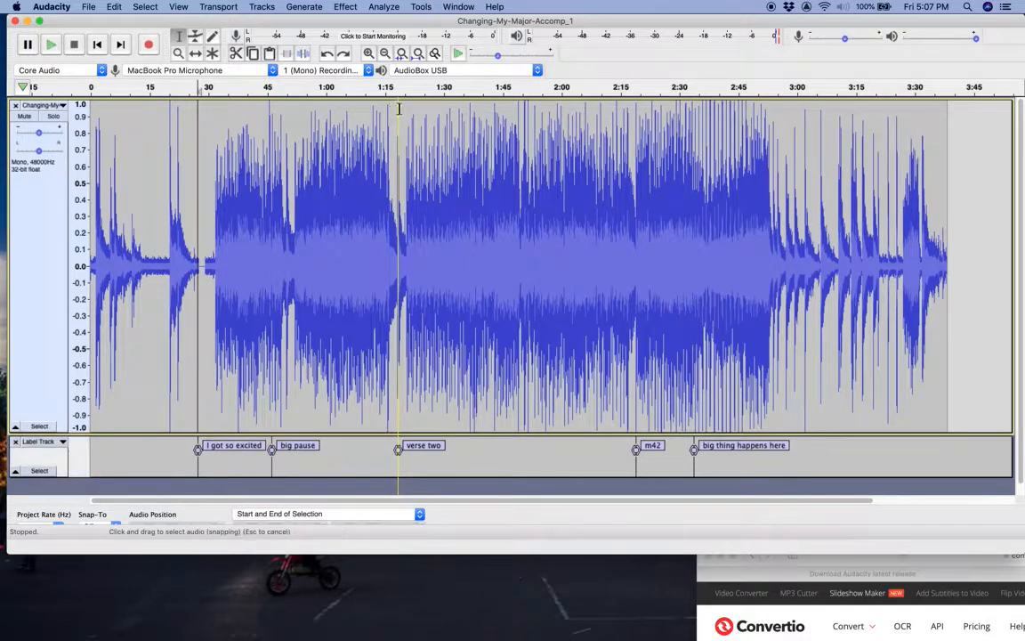
# Add a blank label at about 0:32 where the loud music starts, and play on from about 0:33
pyautogui.click(215, 289)
pyautogui.press('space')
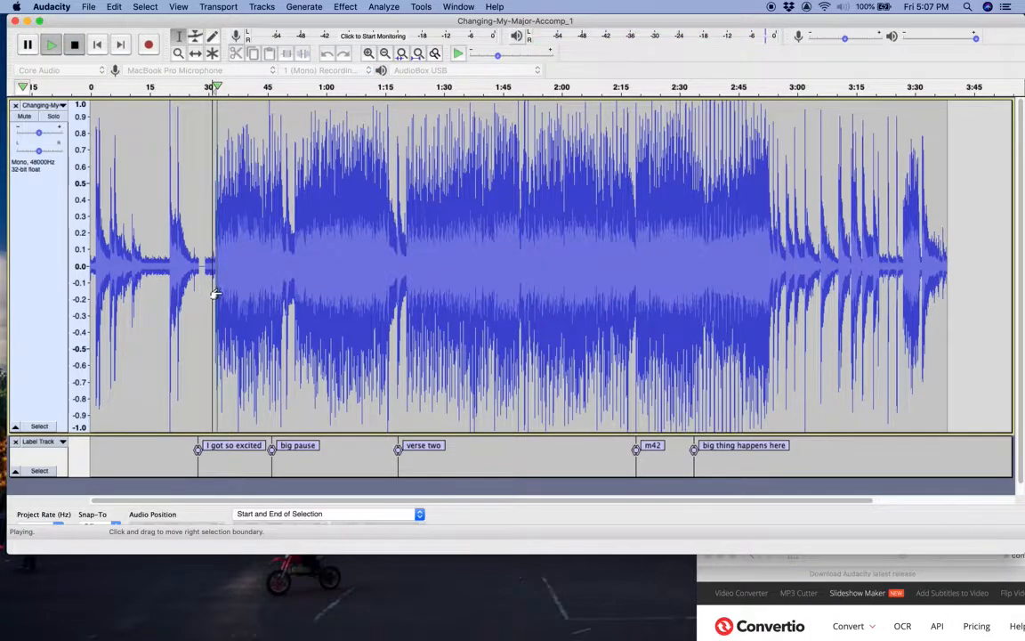
pyautogui.press('space')
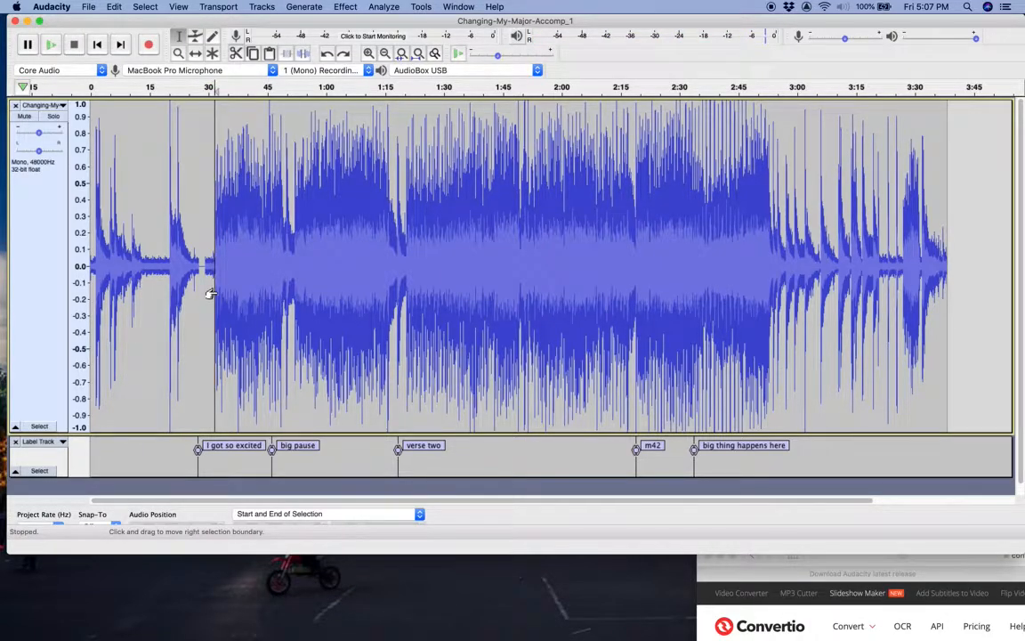
pyautogui.press('super+b')
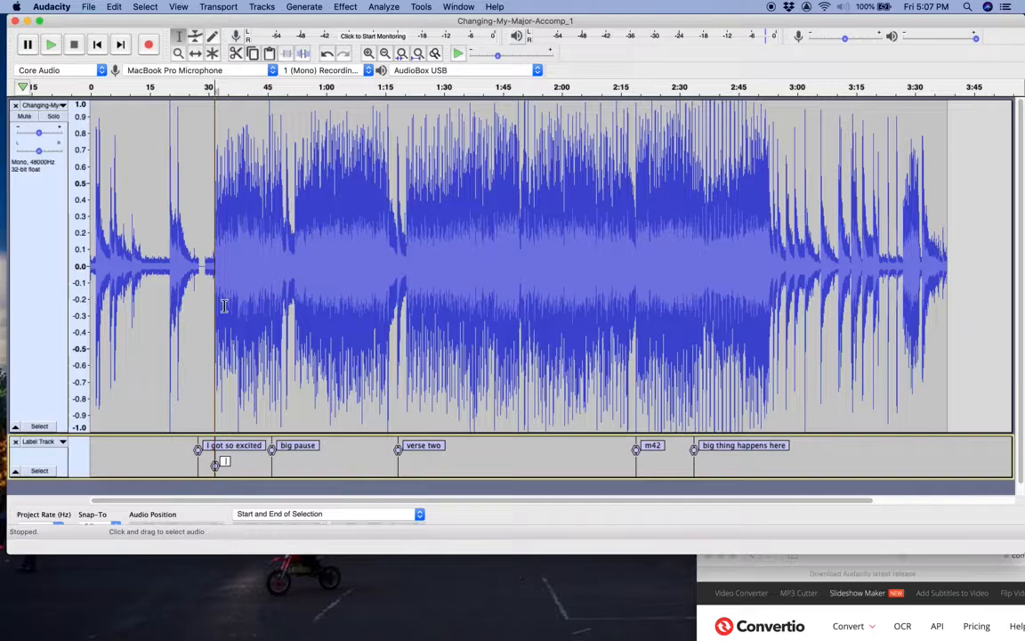
pyautogui.click(222, 306)
pyautogui.press('space')
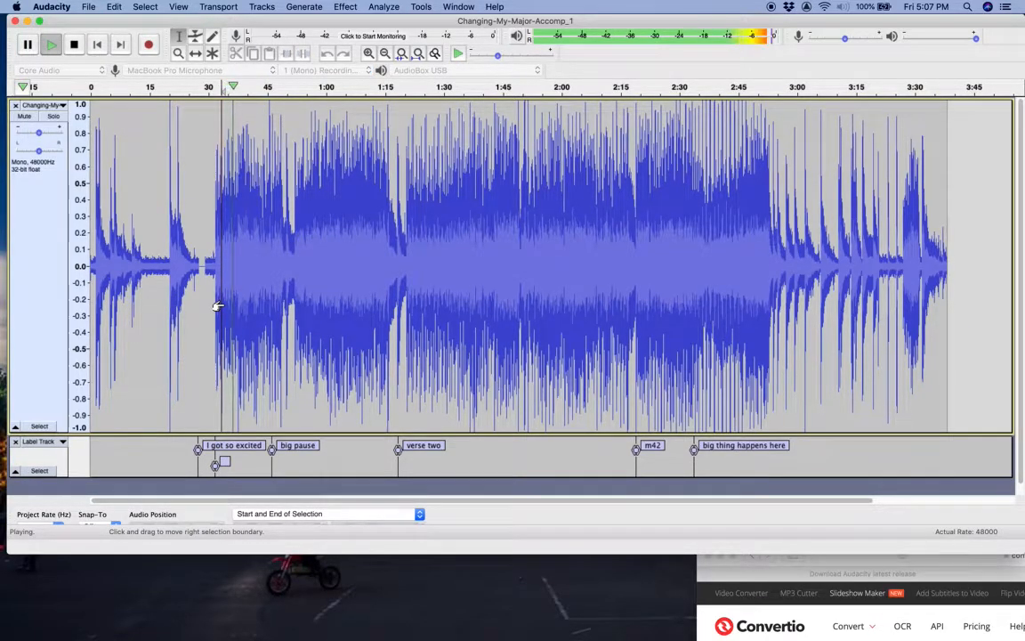
pyautogui.press('space')
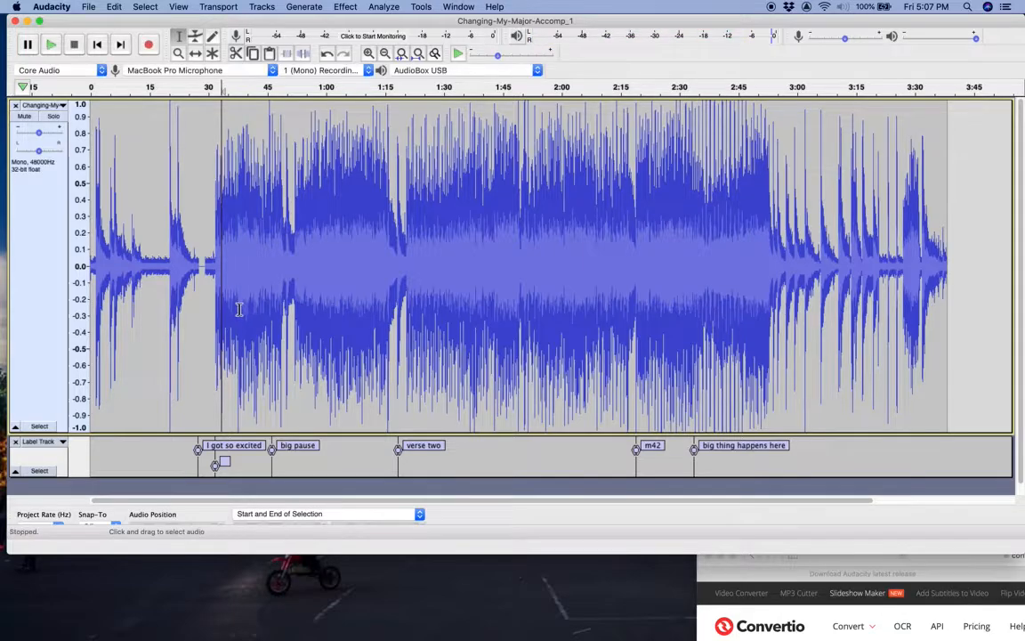
pyautogui.click(238, 307)
pyautogui.press('super+b')
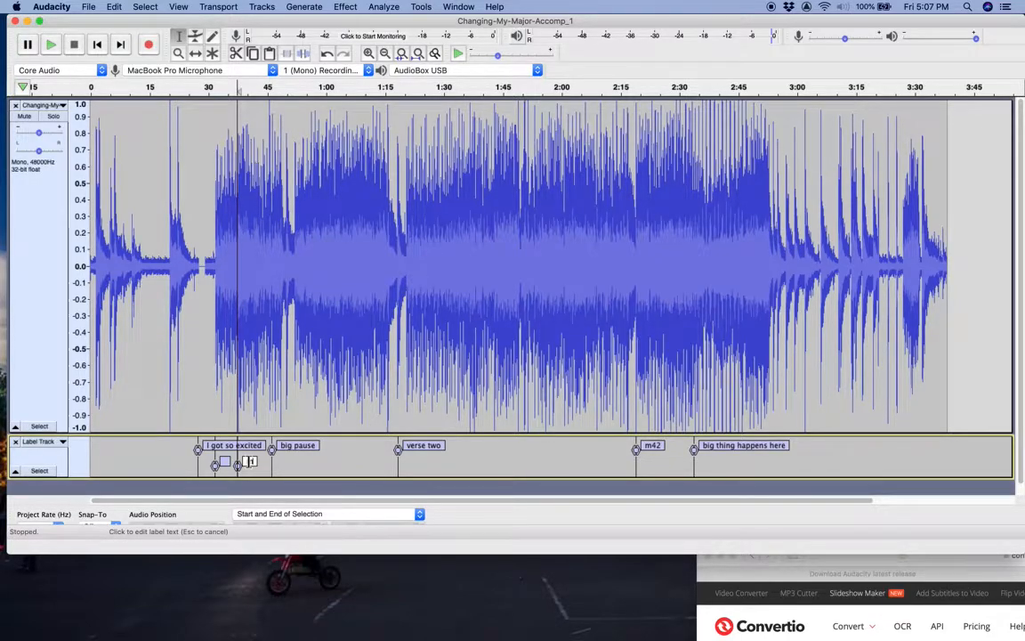
pyautogui.write('70000000000000')
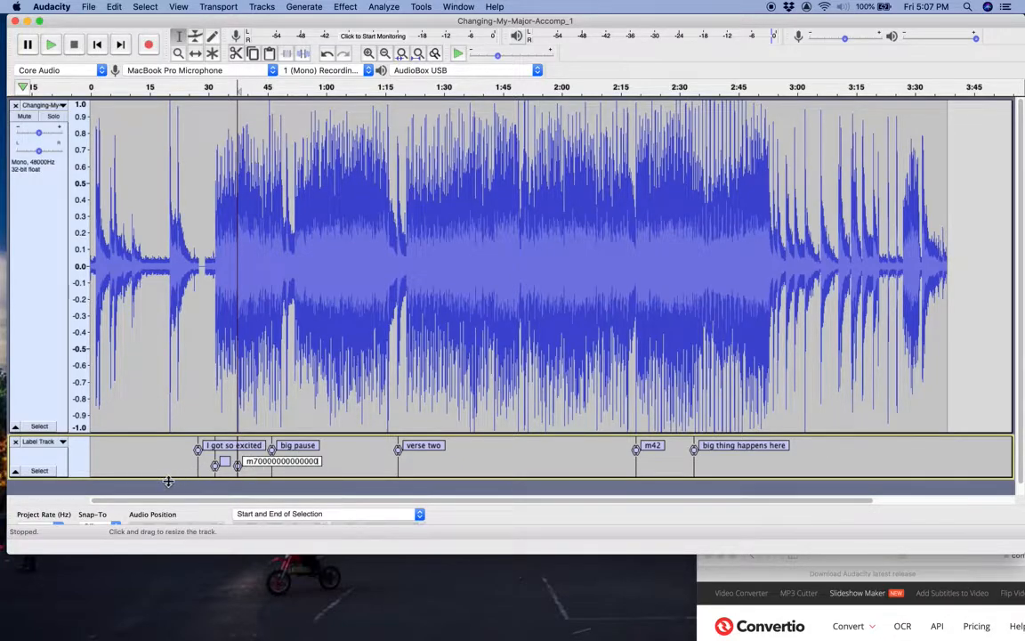
pyautogui.click(165, 450)
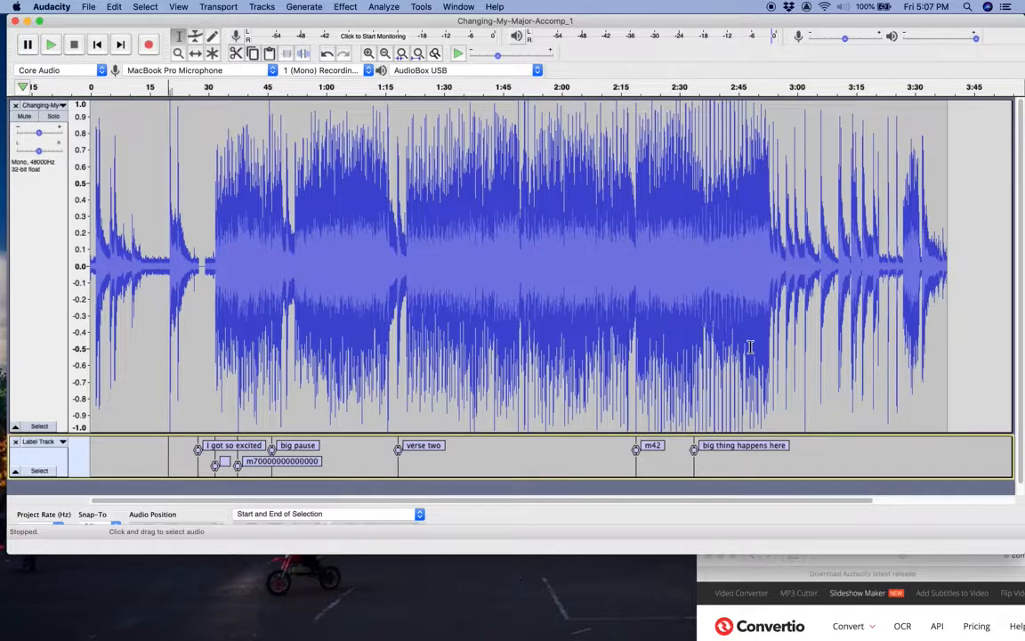
# Open Change Pitch for the whole project and try semitone shifts of 3, 1 and 2
pyautogui.click(939, 348)
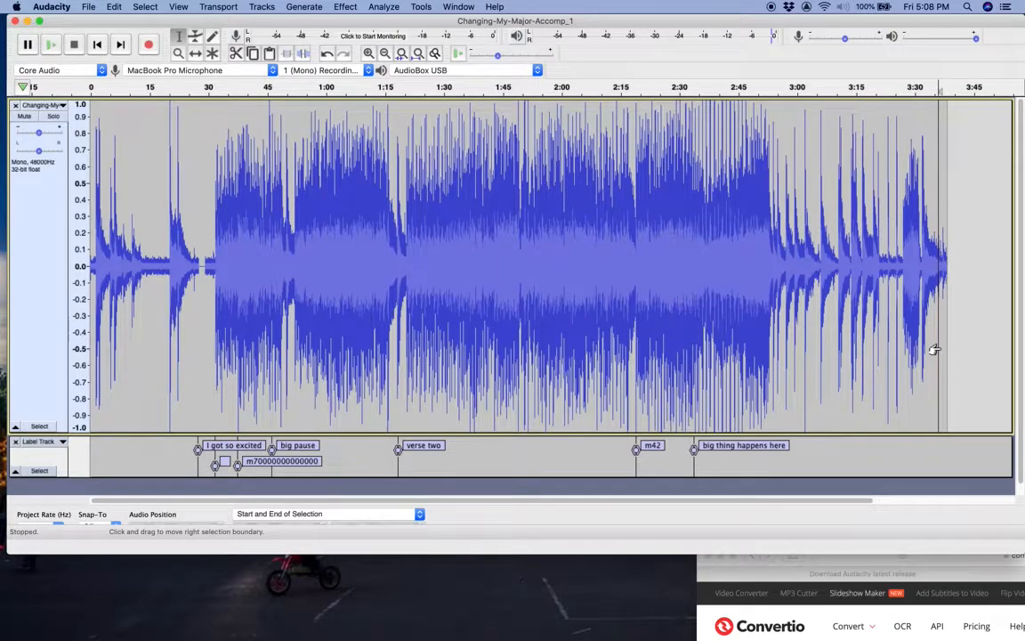
pyautogui.press('super+a')
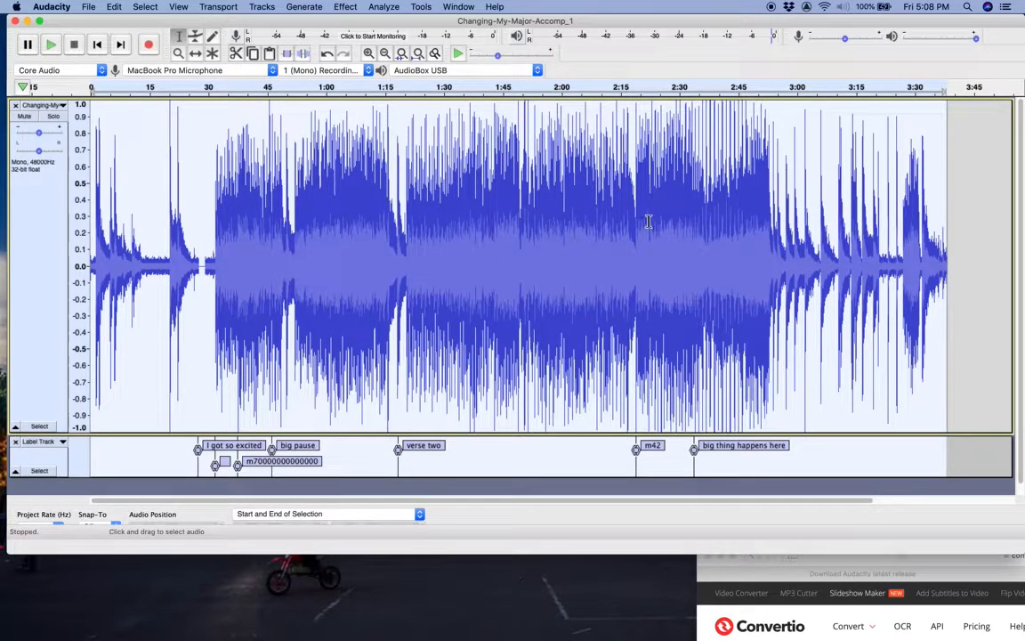
pyautogui.click(345, 6)
pyautogui.click(360, 98)
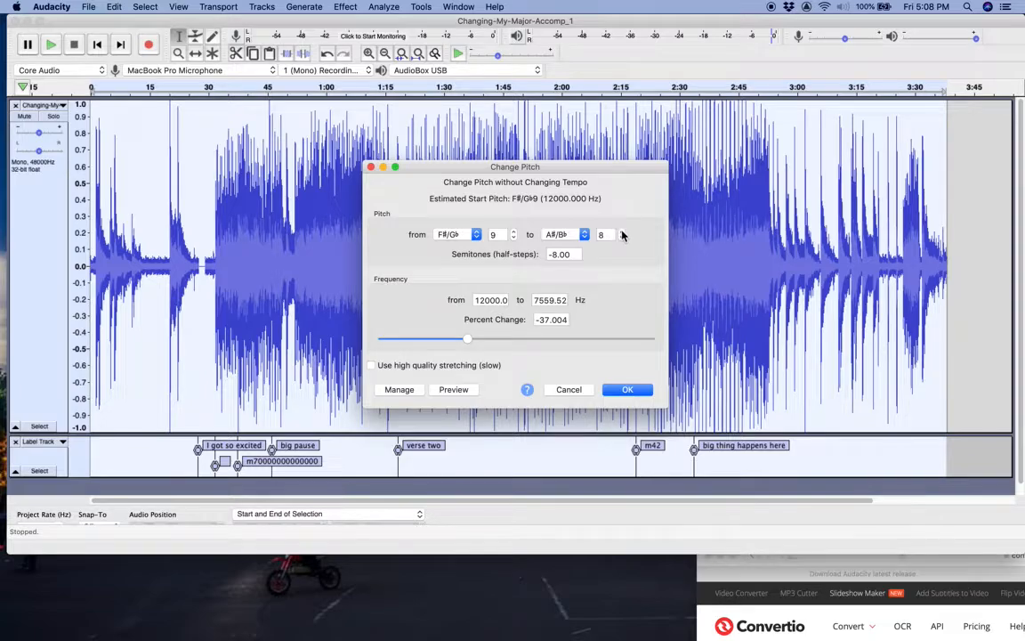
pyautogui.click(566, 255)
pyautogui.moveTo(558, 255); pyautogui.dragTo(544, 256)
pyautogui.write('3')
pyautogui.press('BackSpace')
pyautogui.write('1')
pyautogui.press('BackSpace')
pyautogui.write('2')
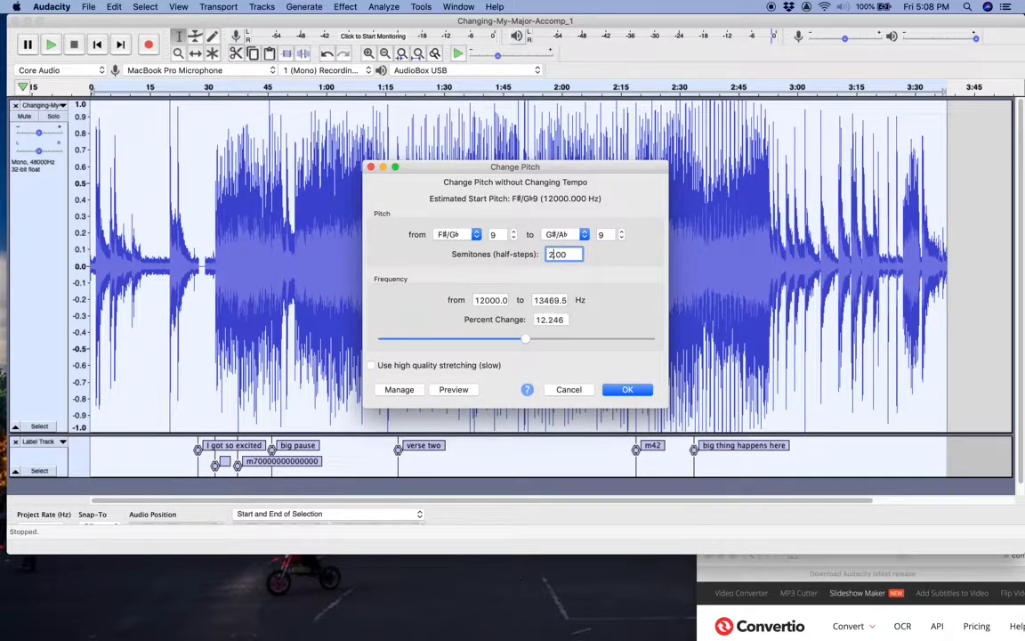
# Try further shifts up and down between -2 and 3 semitones, ending with the pitch change set to 3
pyautogui.press('BackSpace')
pyautogui.write('3')
pyautogui.press('BackSpace')
pyautogui.write('-2')
pyautogui.press('BackSpace')
pyautogui.press('BackSpace')
pyautogui.write('1')
pyautogui.press('BackSpace')
pyautogui.write('2')
pyautogui.press('BackSpace')
pyautogui.write('3')
pyautogui.press('BackSpace')
pyautogui.write('-1')
pyautogui.press('BackSpace')
pyautogui.press('BackSpace')
pyautogui.write('3')
# Start the 3-semitone pitch change with high quality stretching enabled, and cancel it during processing
pyautogui.click(372, 366)
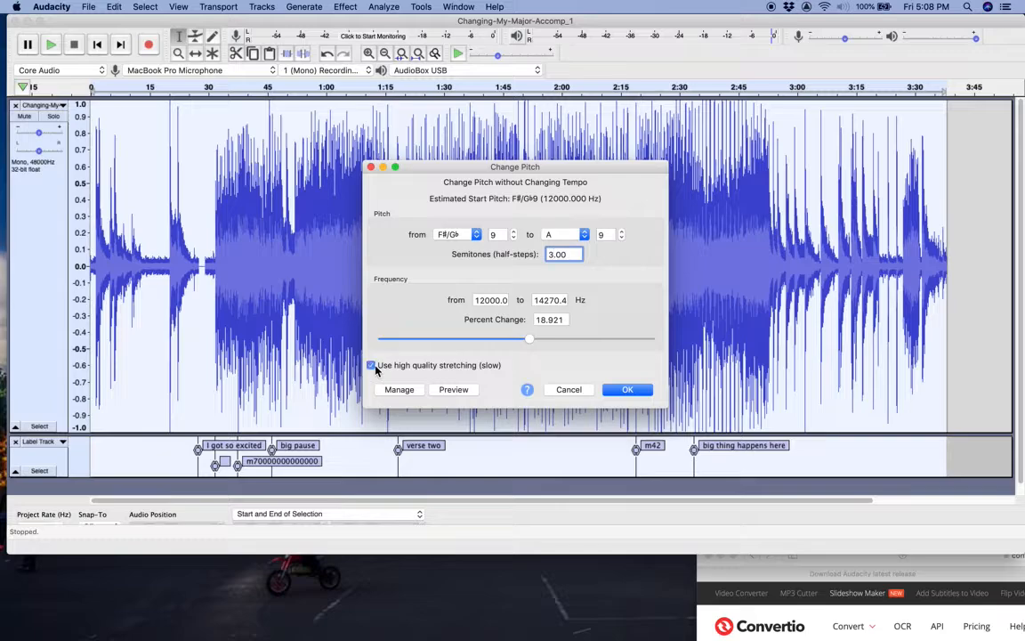
pyautogui.click(626, 391)
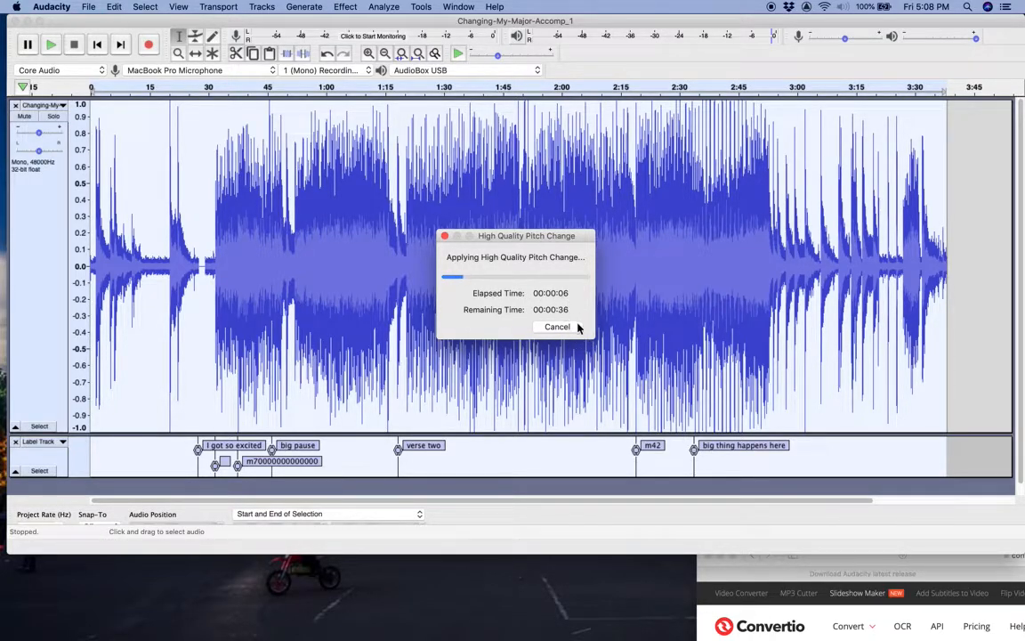
pyautogui.click(566, 327)
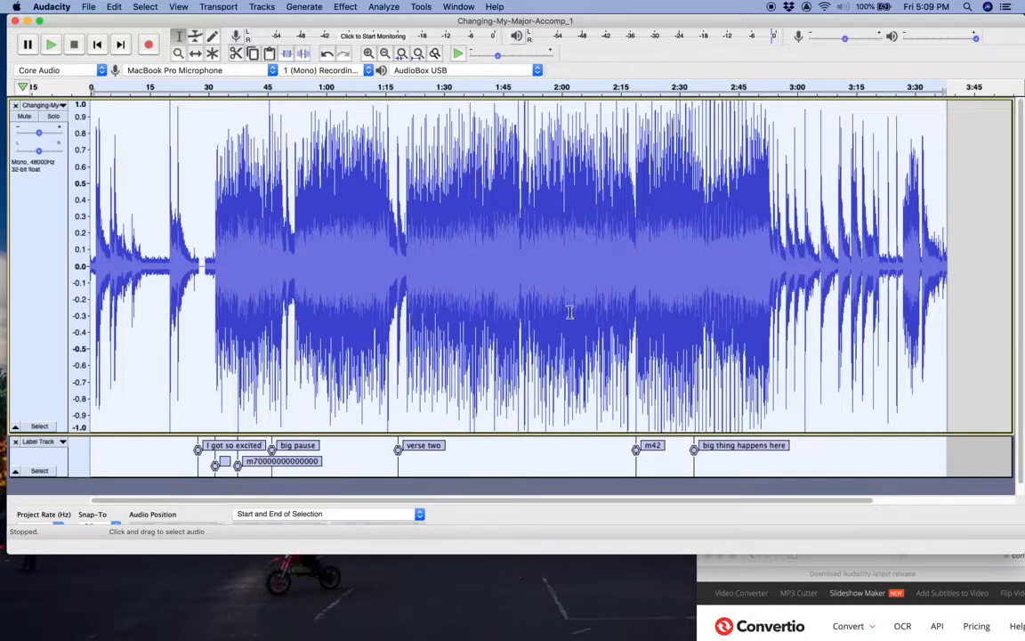
pyautogui.click(549, 306)
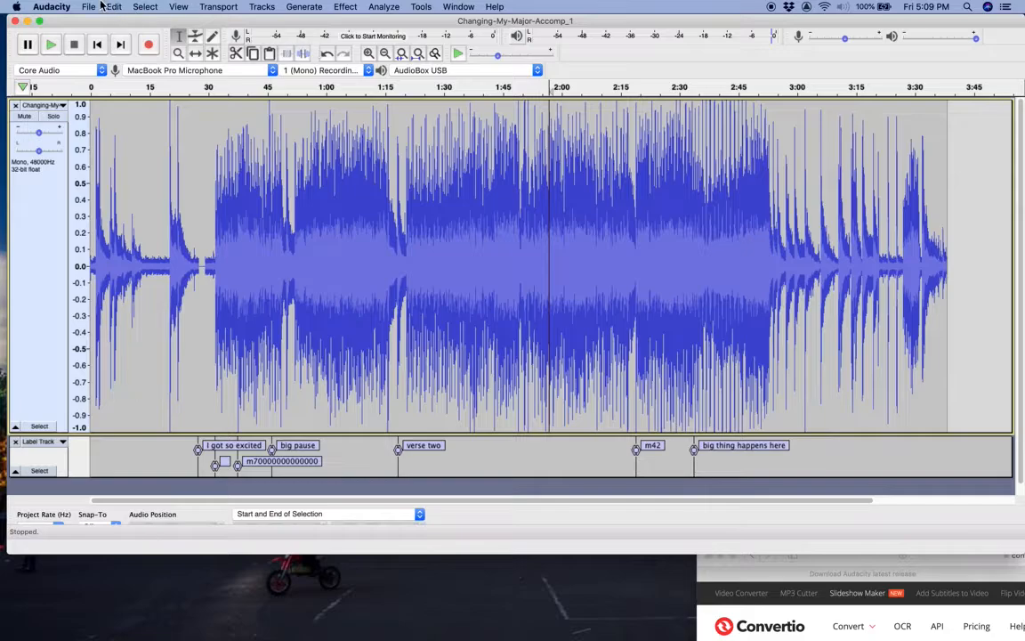
pyautogui.click(435, 286)
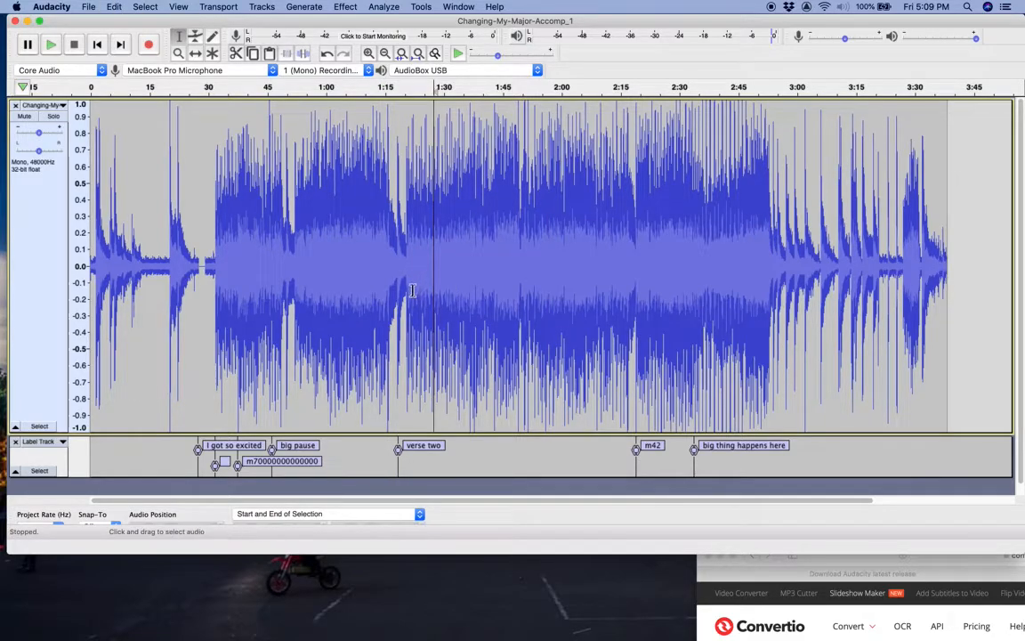
pyautogui.click(404, 299)
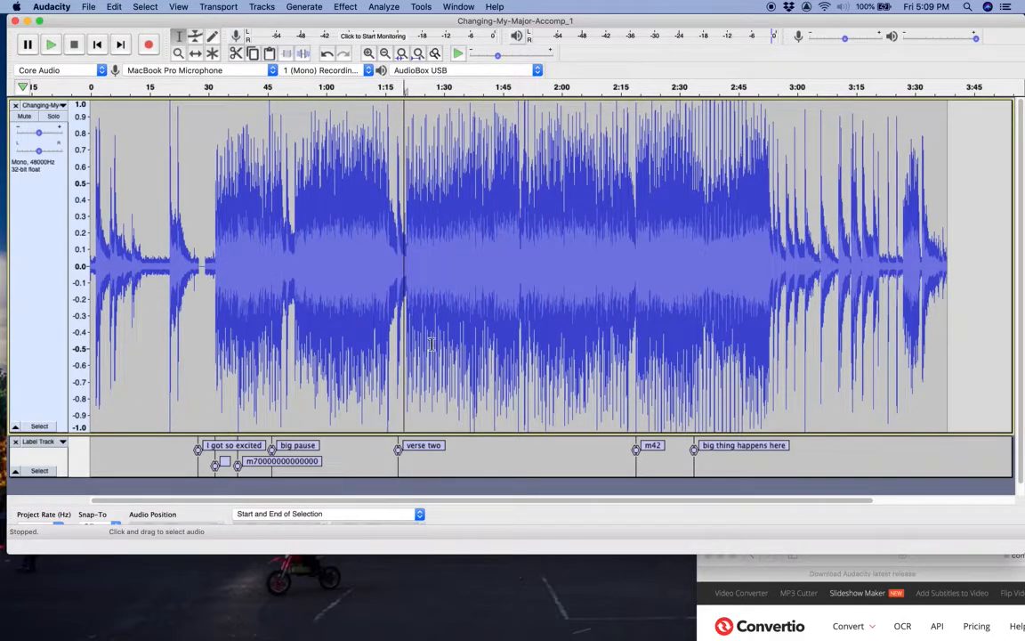
pyautogui.click(193, 389)
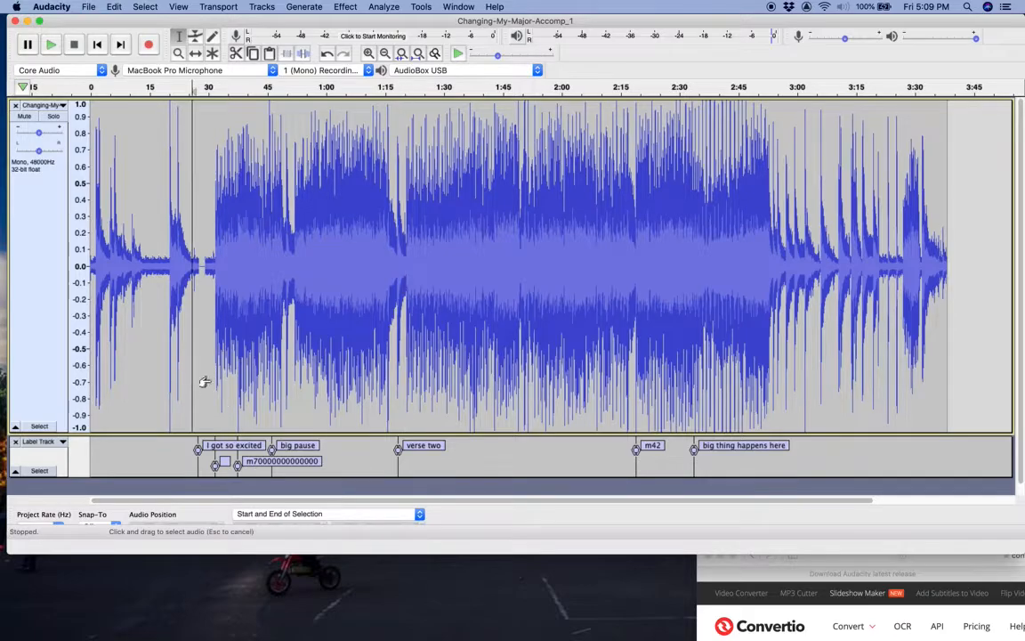
pyautogui.click(580, 346)
pyautogui.click(749, 330)
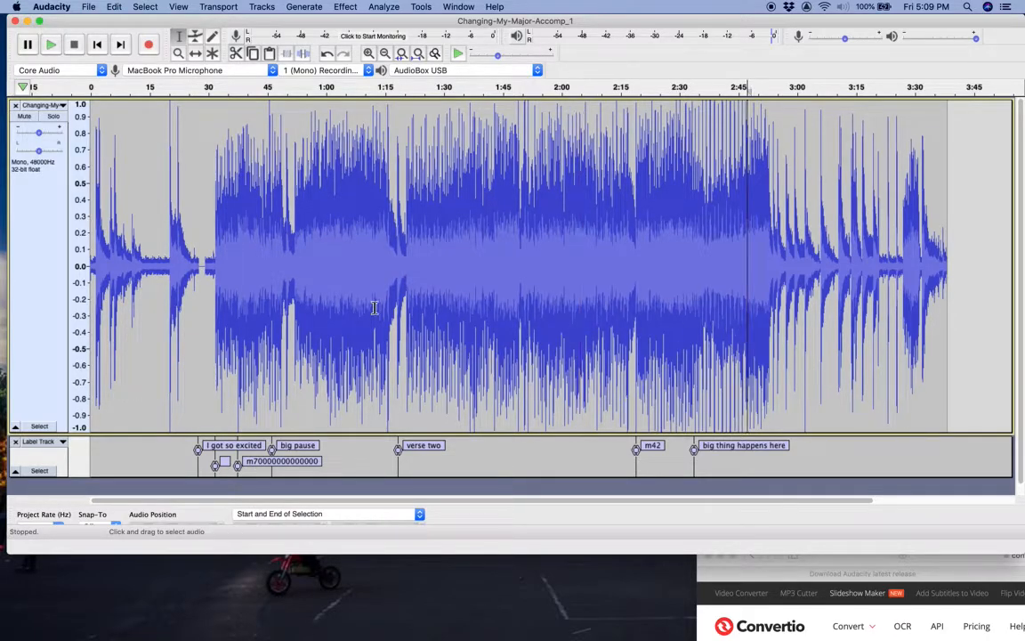
pyautogui.click(405, 318)
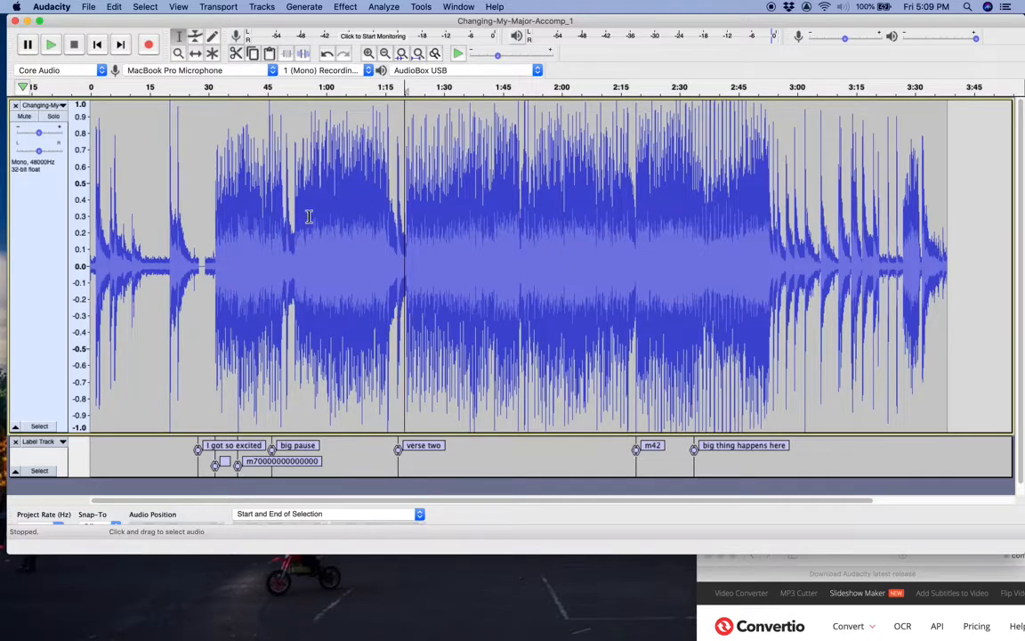
# Look through the project's export formats for the MP3 option without starting an export
pyautogui.click(95, 11)
pyautogui.click(95, 11)
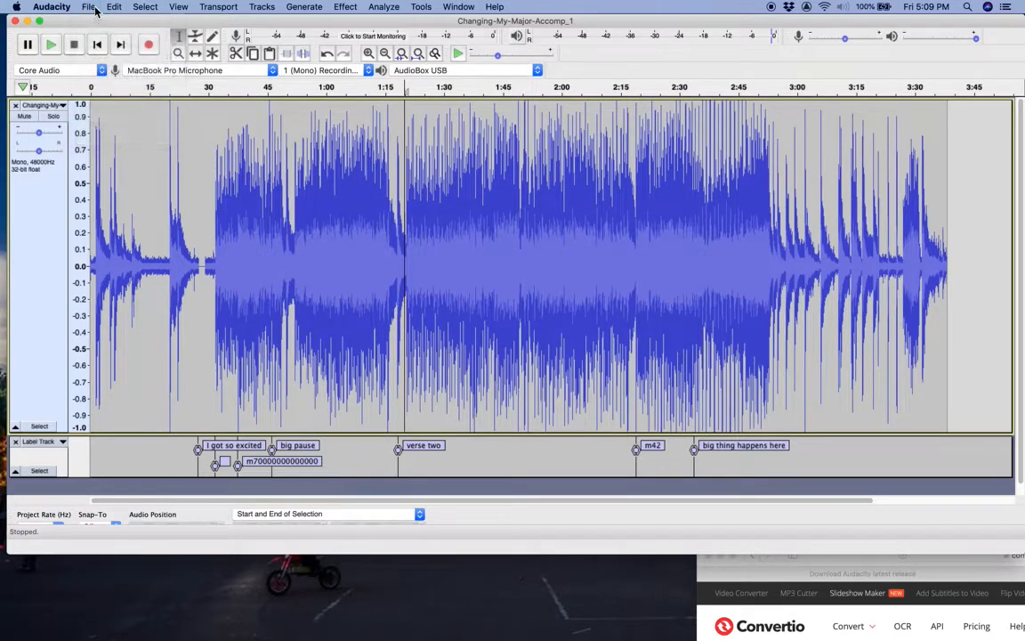
pyautogui.click(93, 7)
pyautogui.moveTo(105, 94)
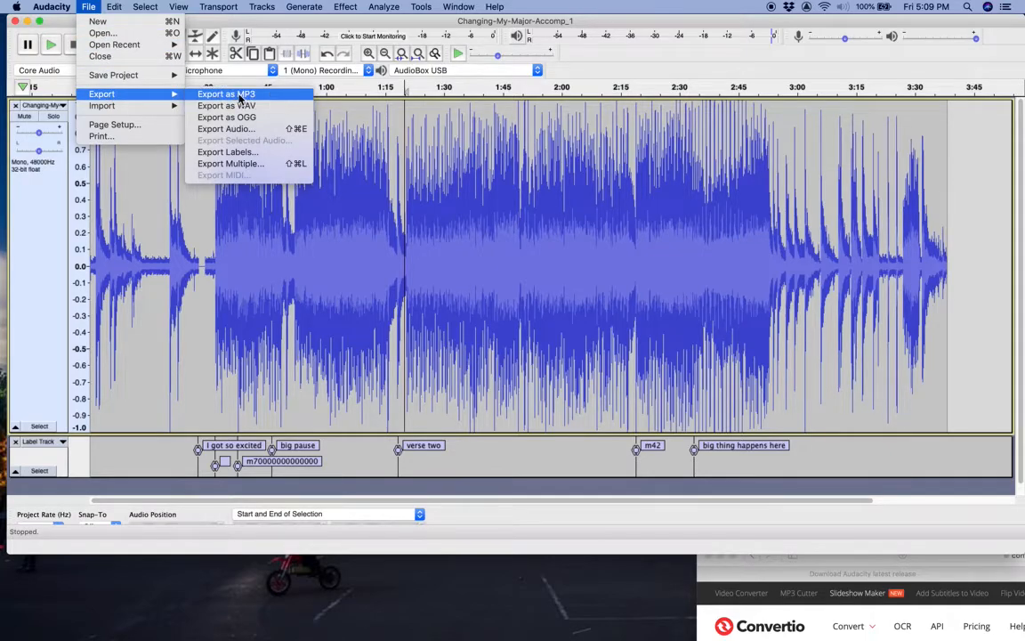
pyautogui.click(90, 8)
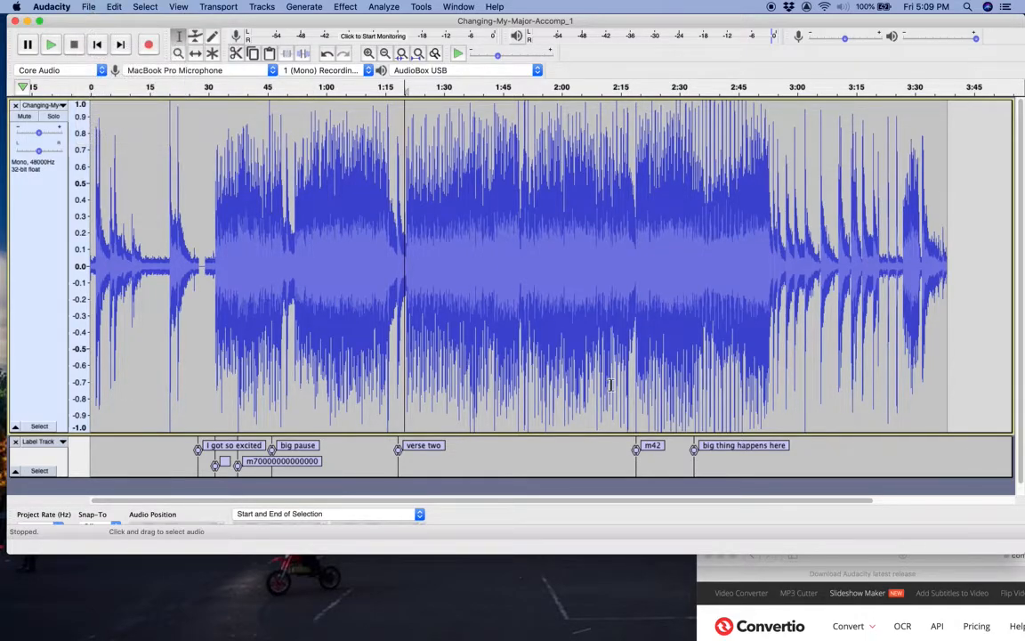